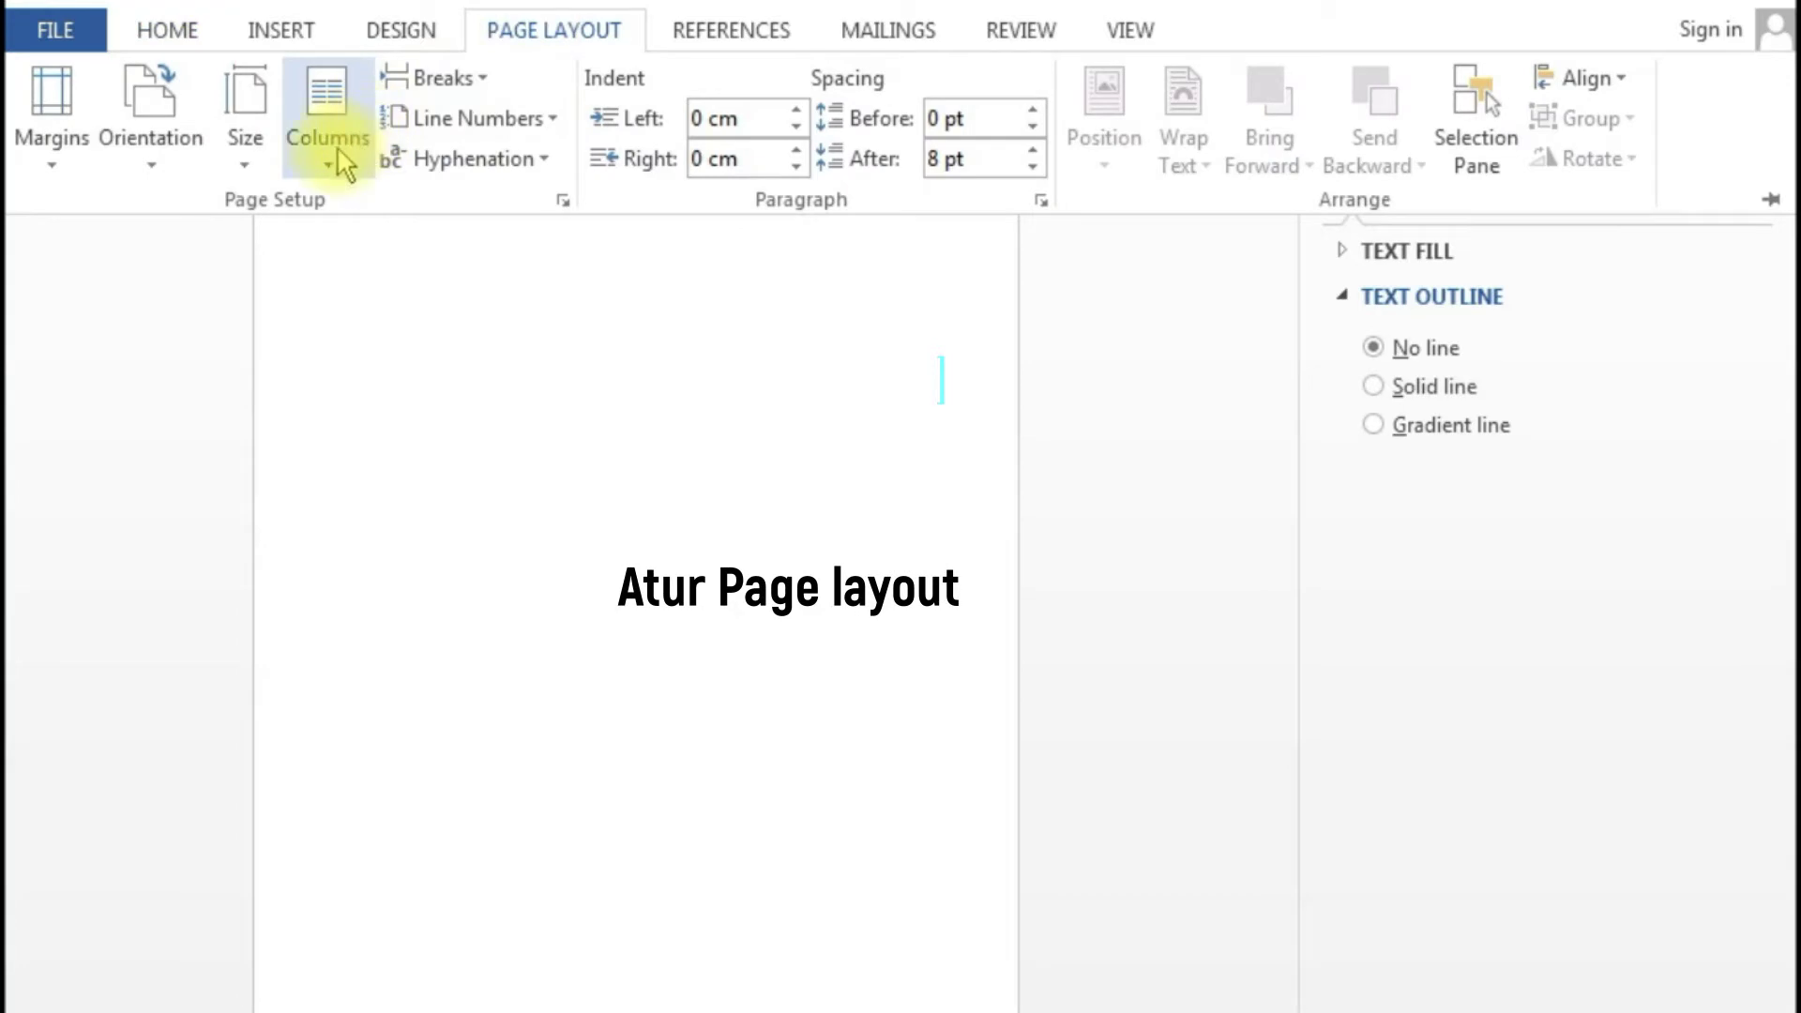
- Set the paper size to A4 in portrait orientation
click(248, 109)
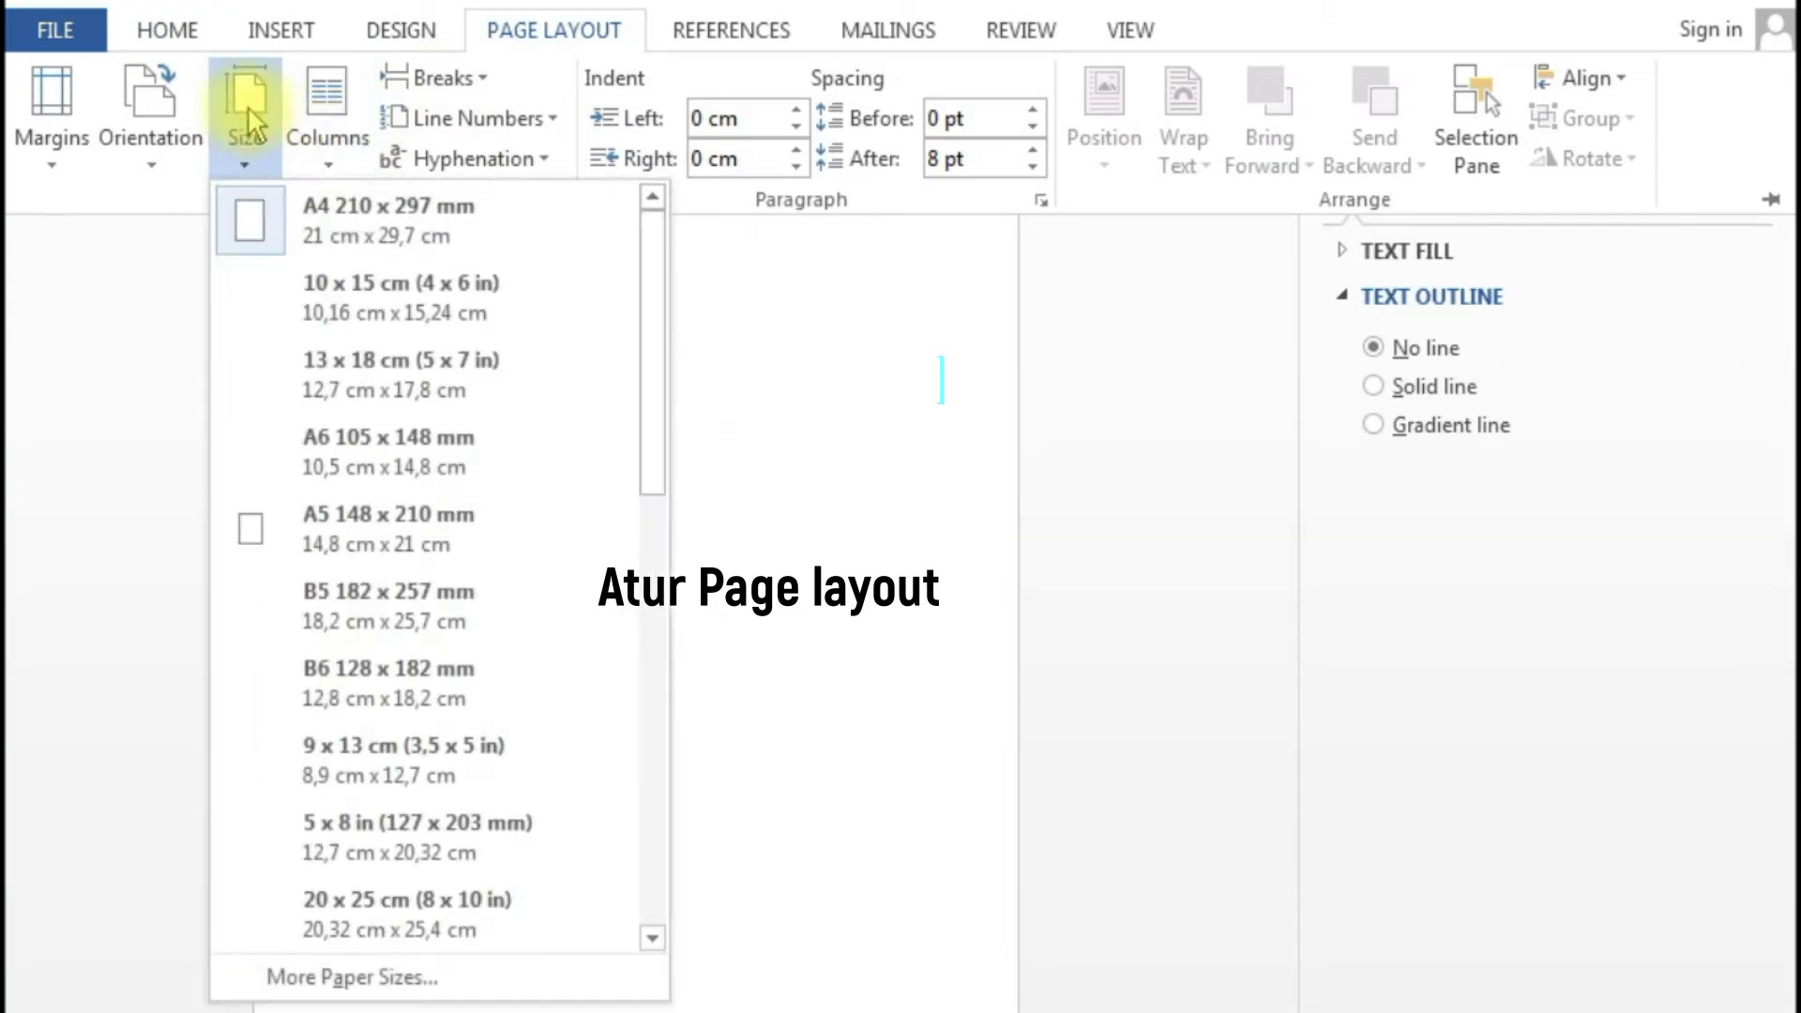
click(255, 240)
click(159, 131)
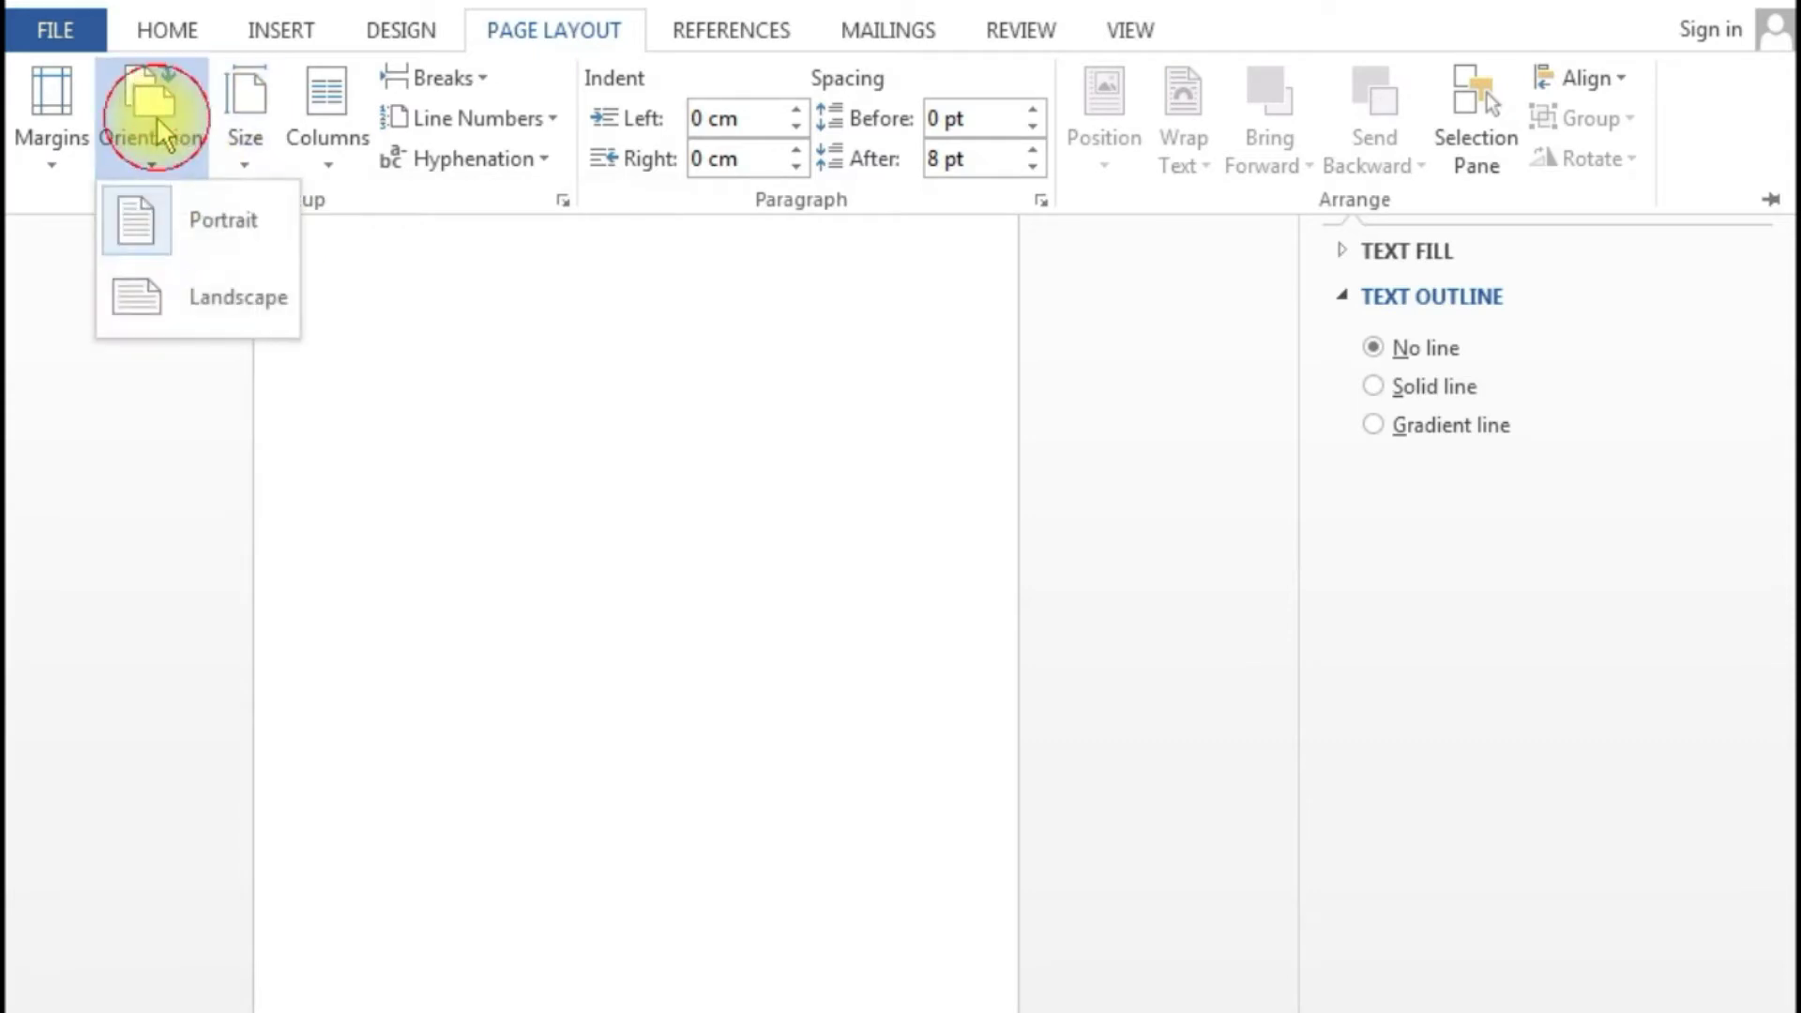
click(140, 221)
- Apply custom margins: top 2 cm, left 3 cm, bottom 2 cm, right 2 cm
click(57, 141)
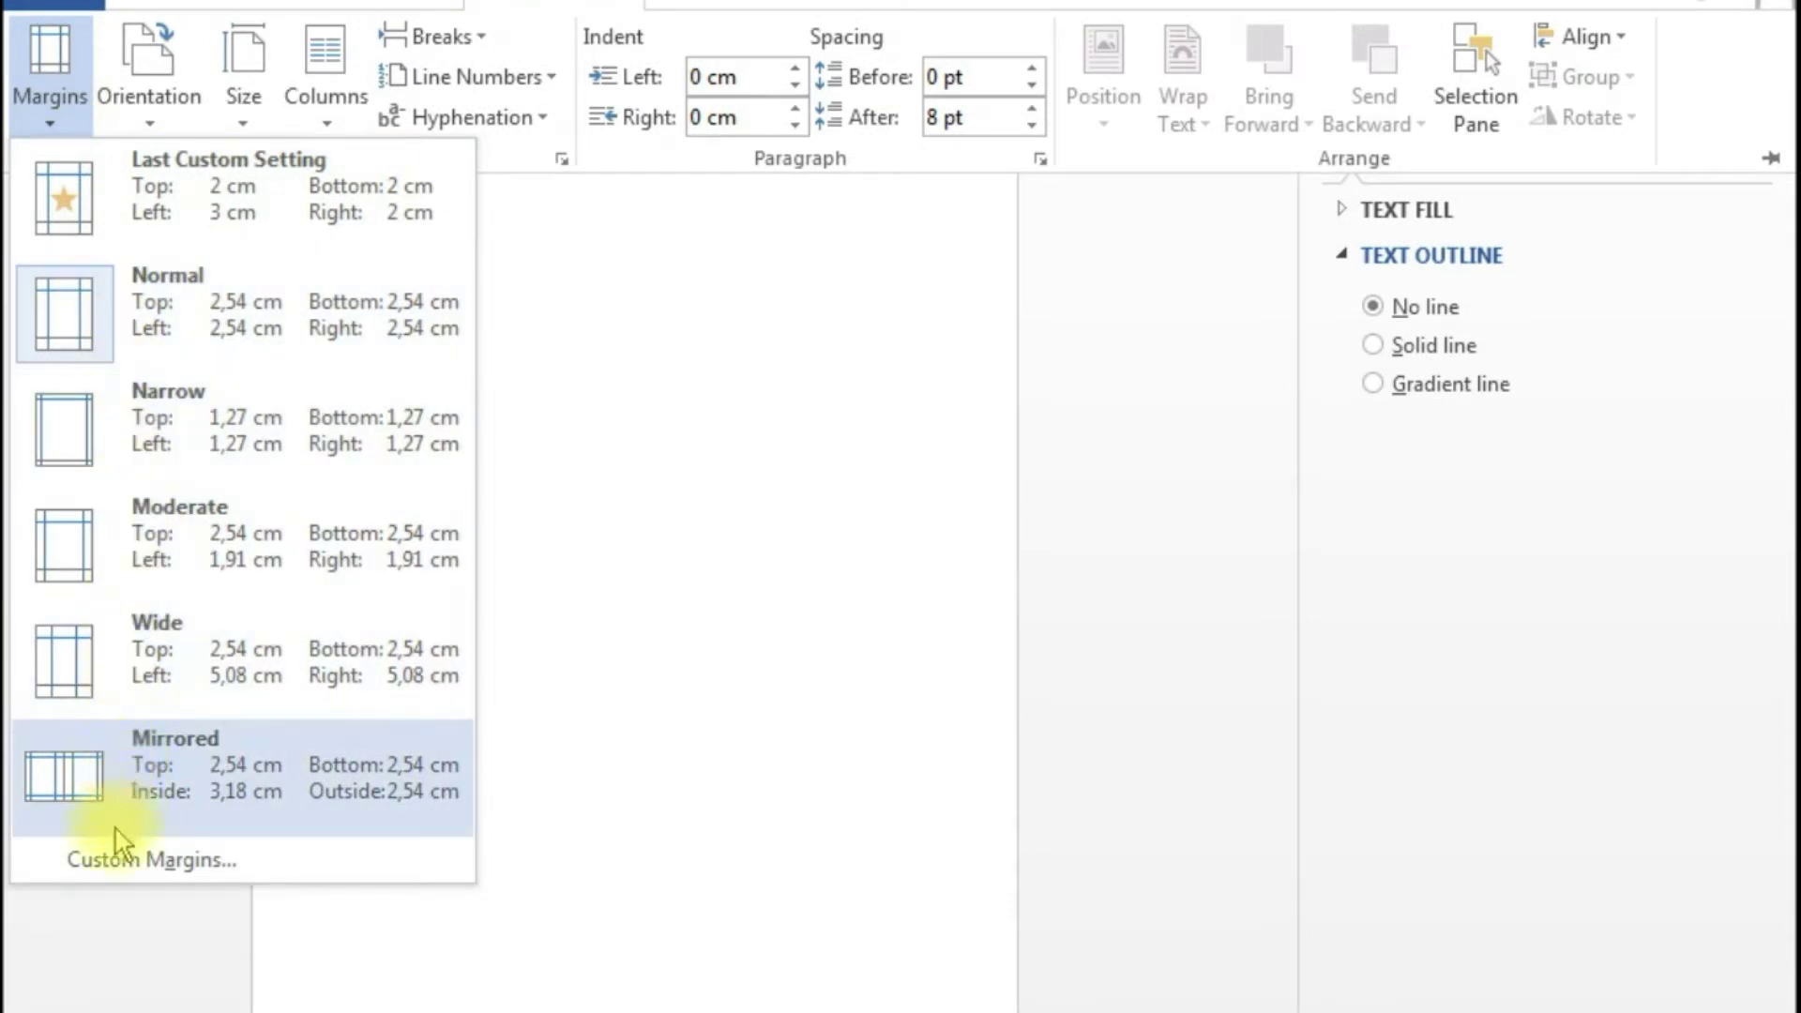
click(120, 858)
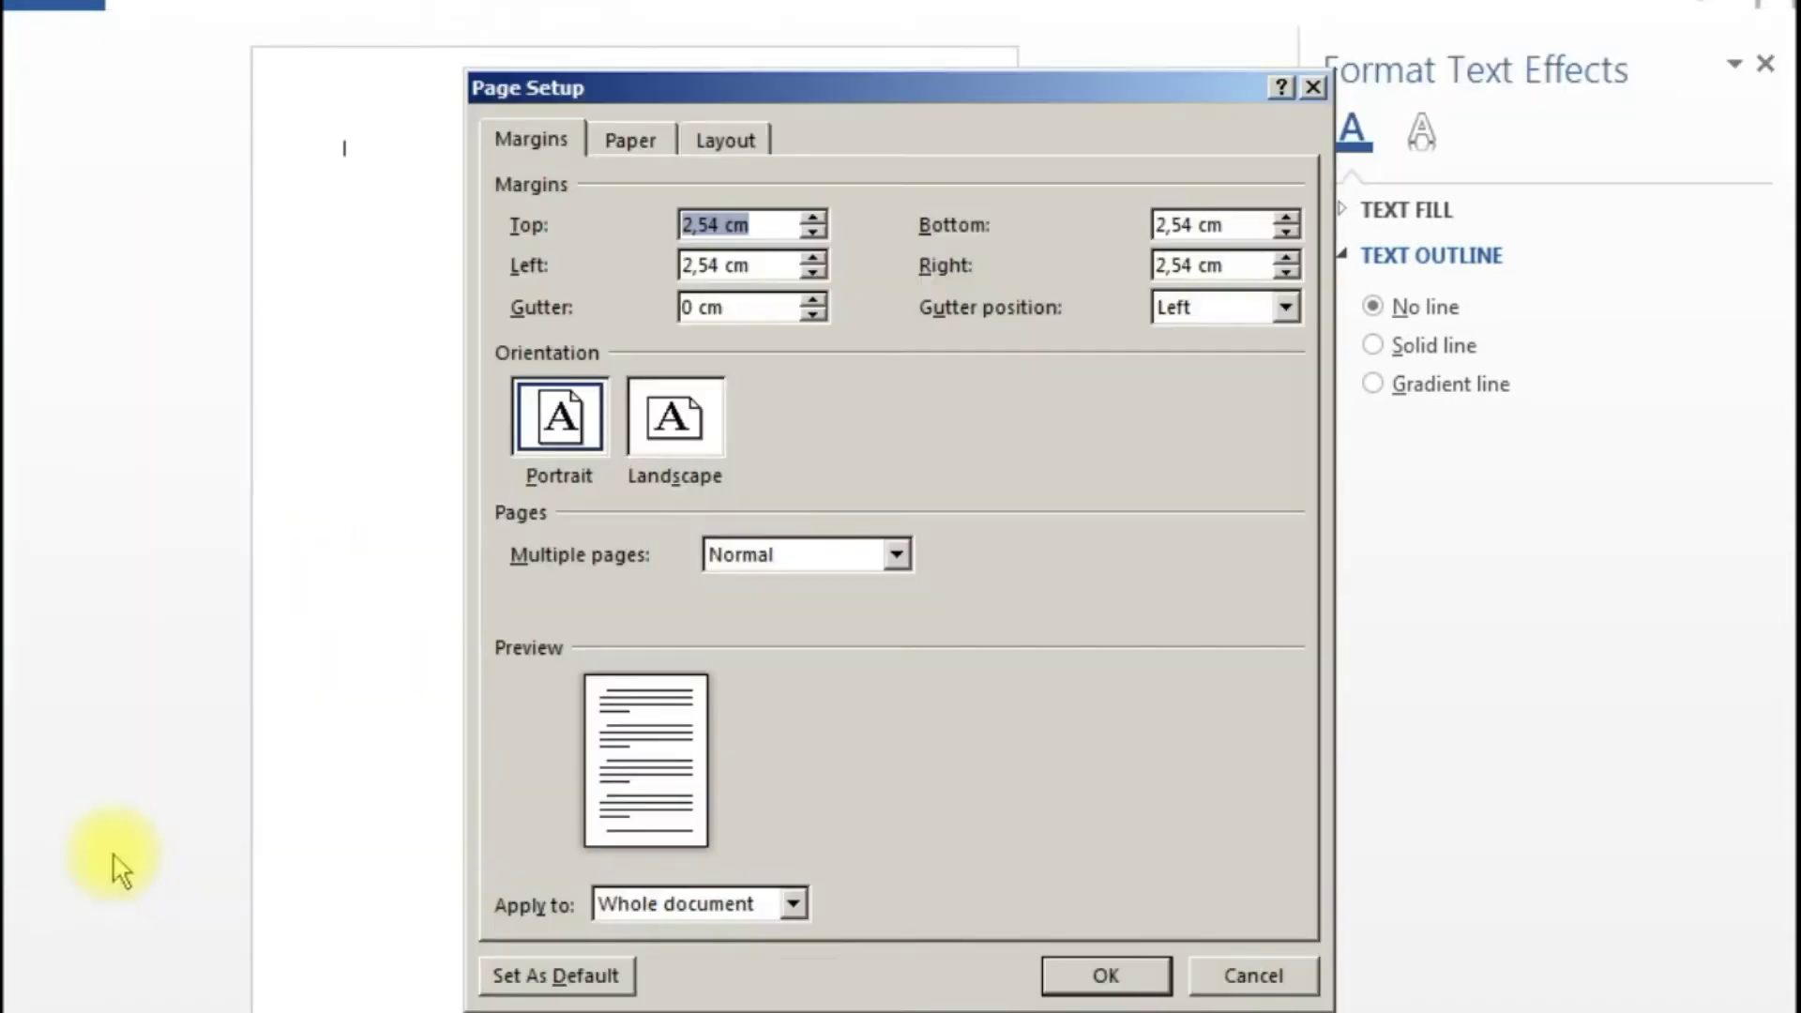
click(720, 224)
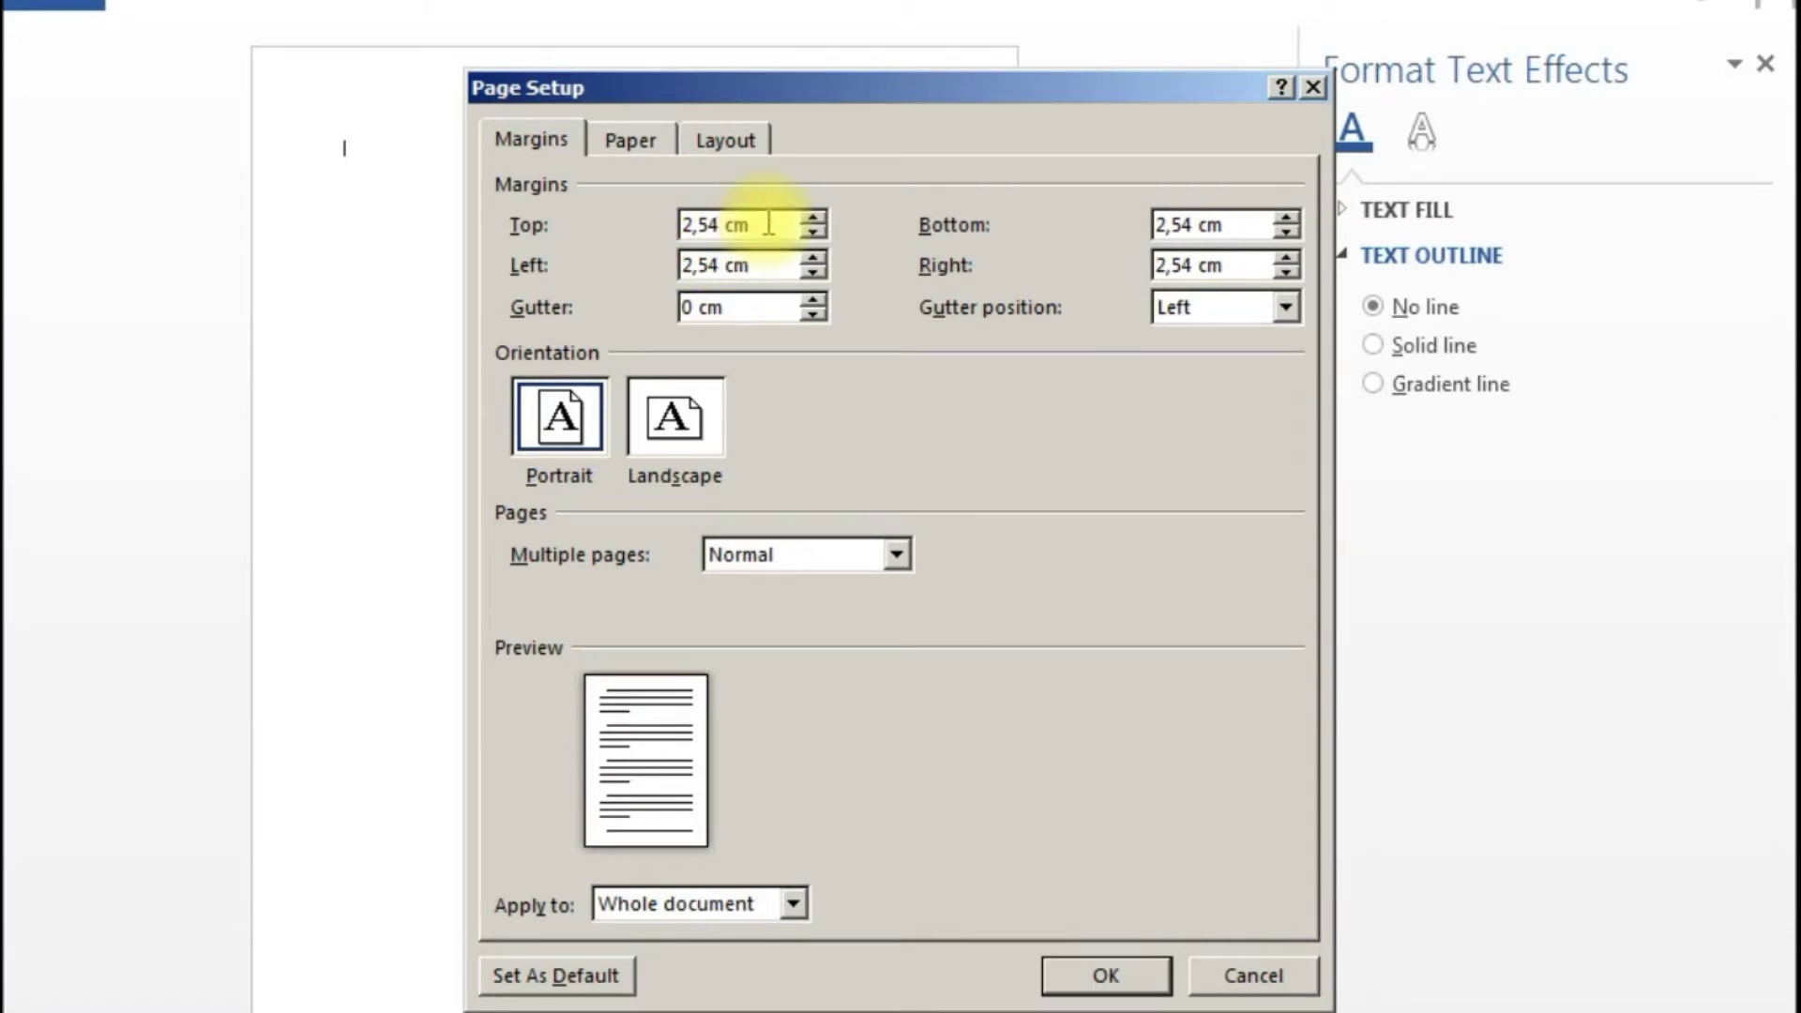
key(BackSpace)
key(BackSpace)
key(BackSpace)
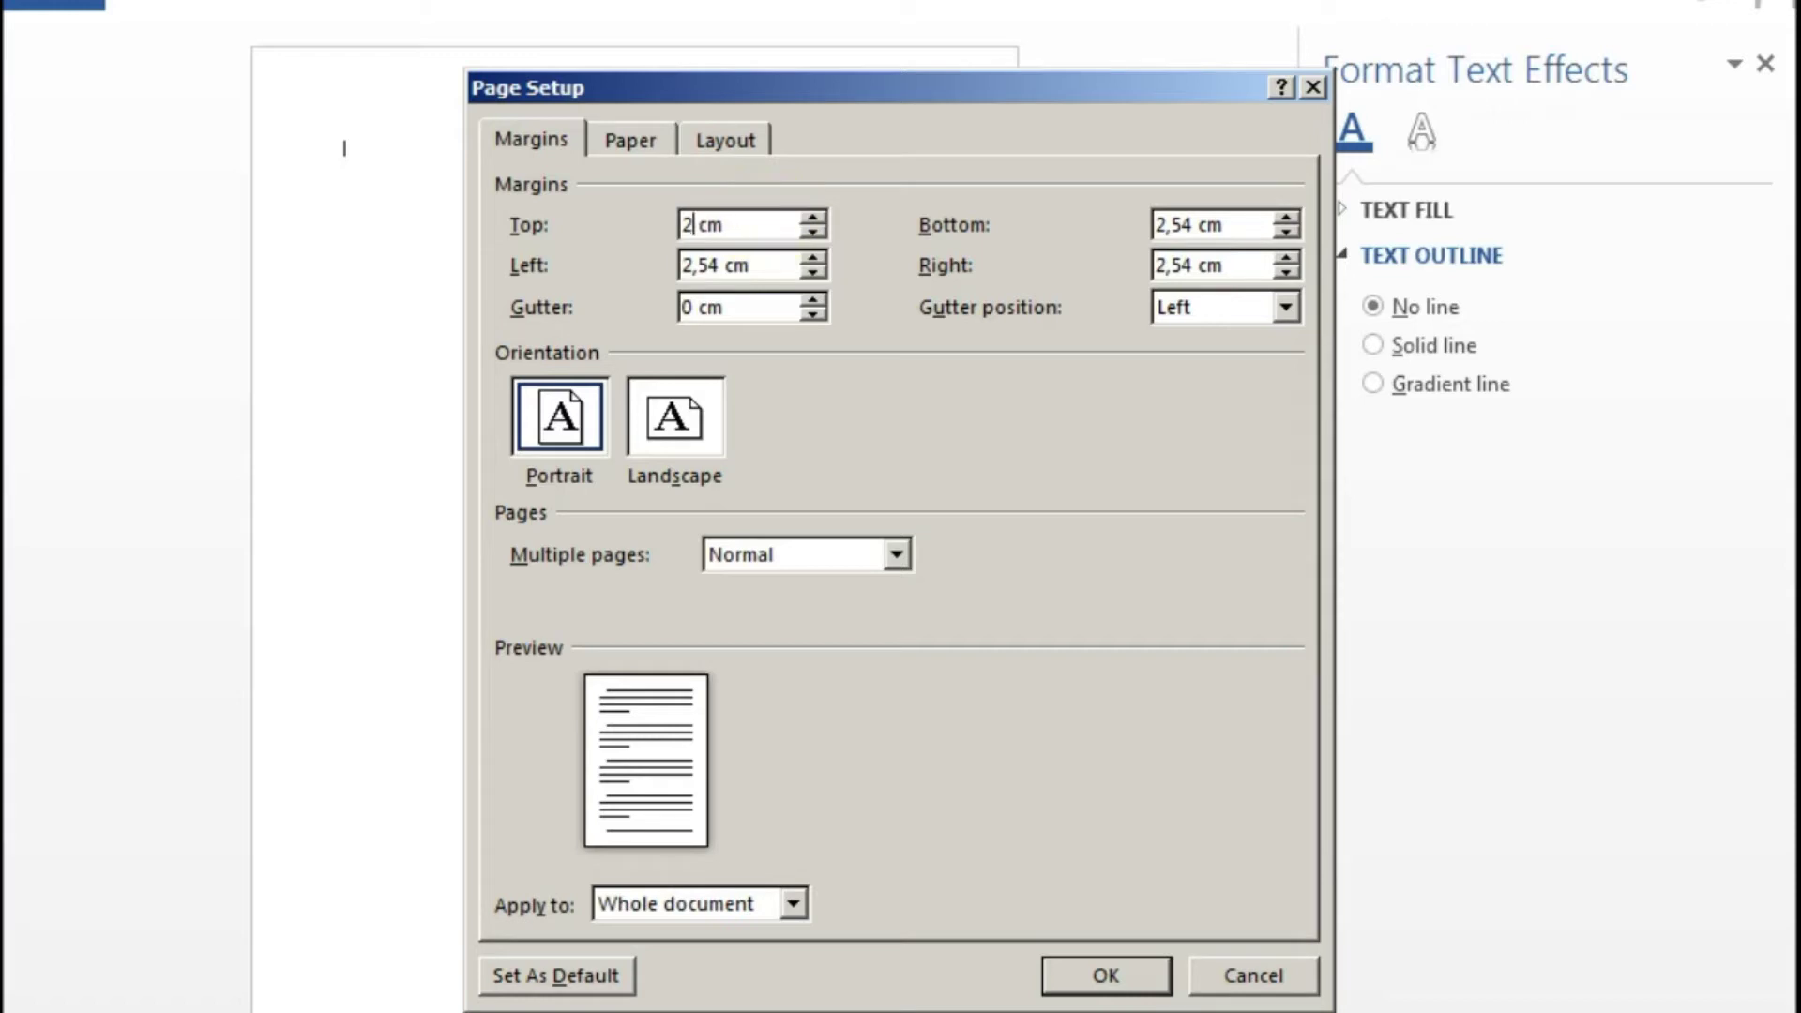
click(730, 267)
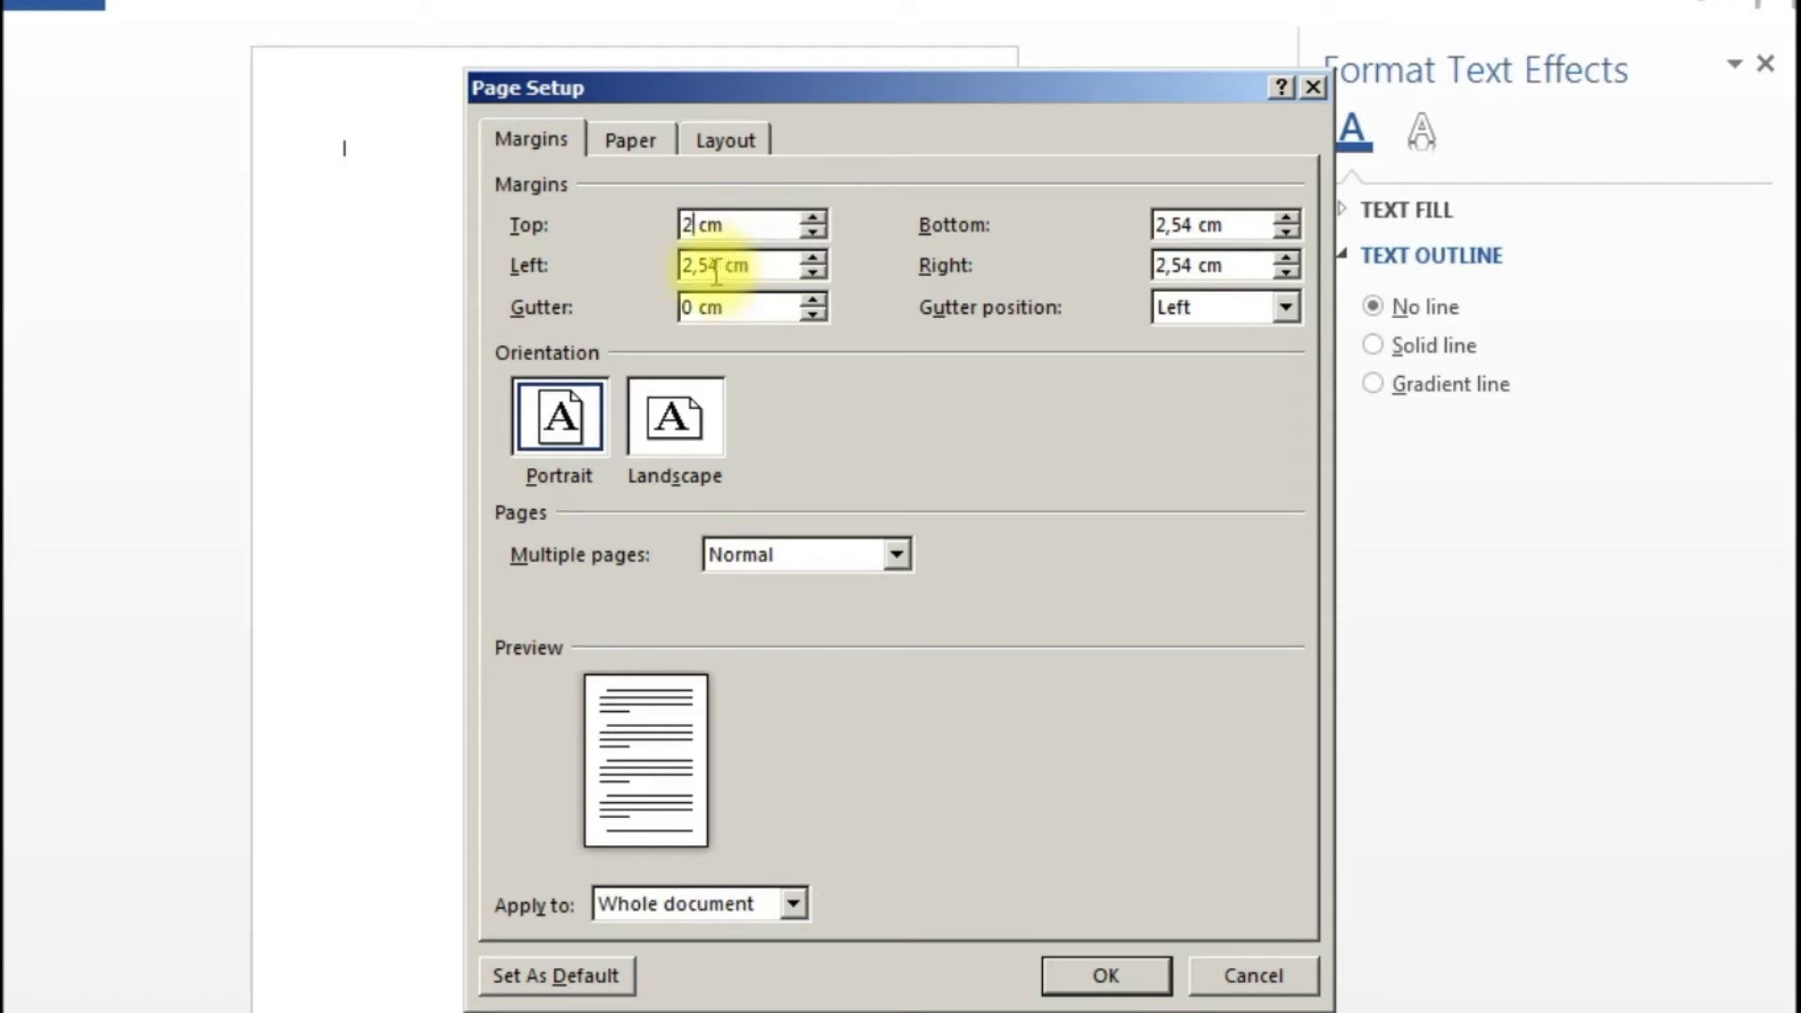
click(719, 267)
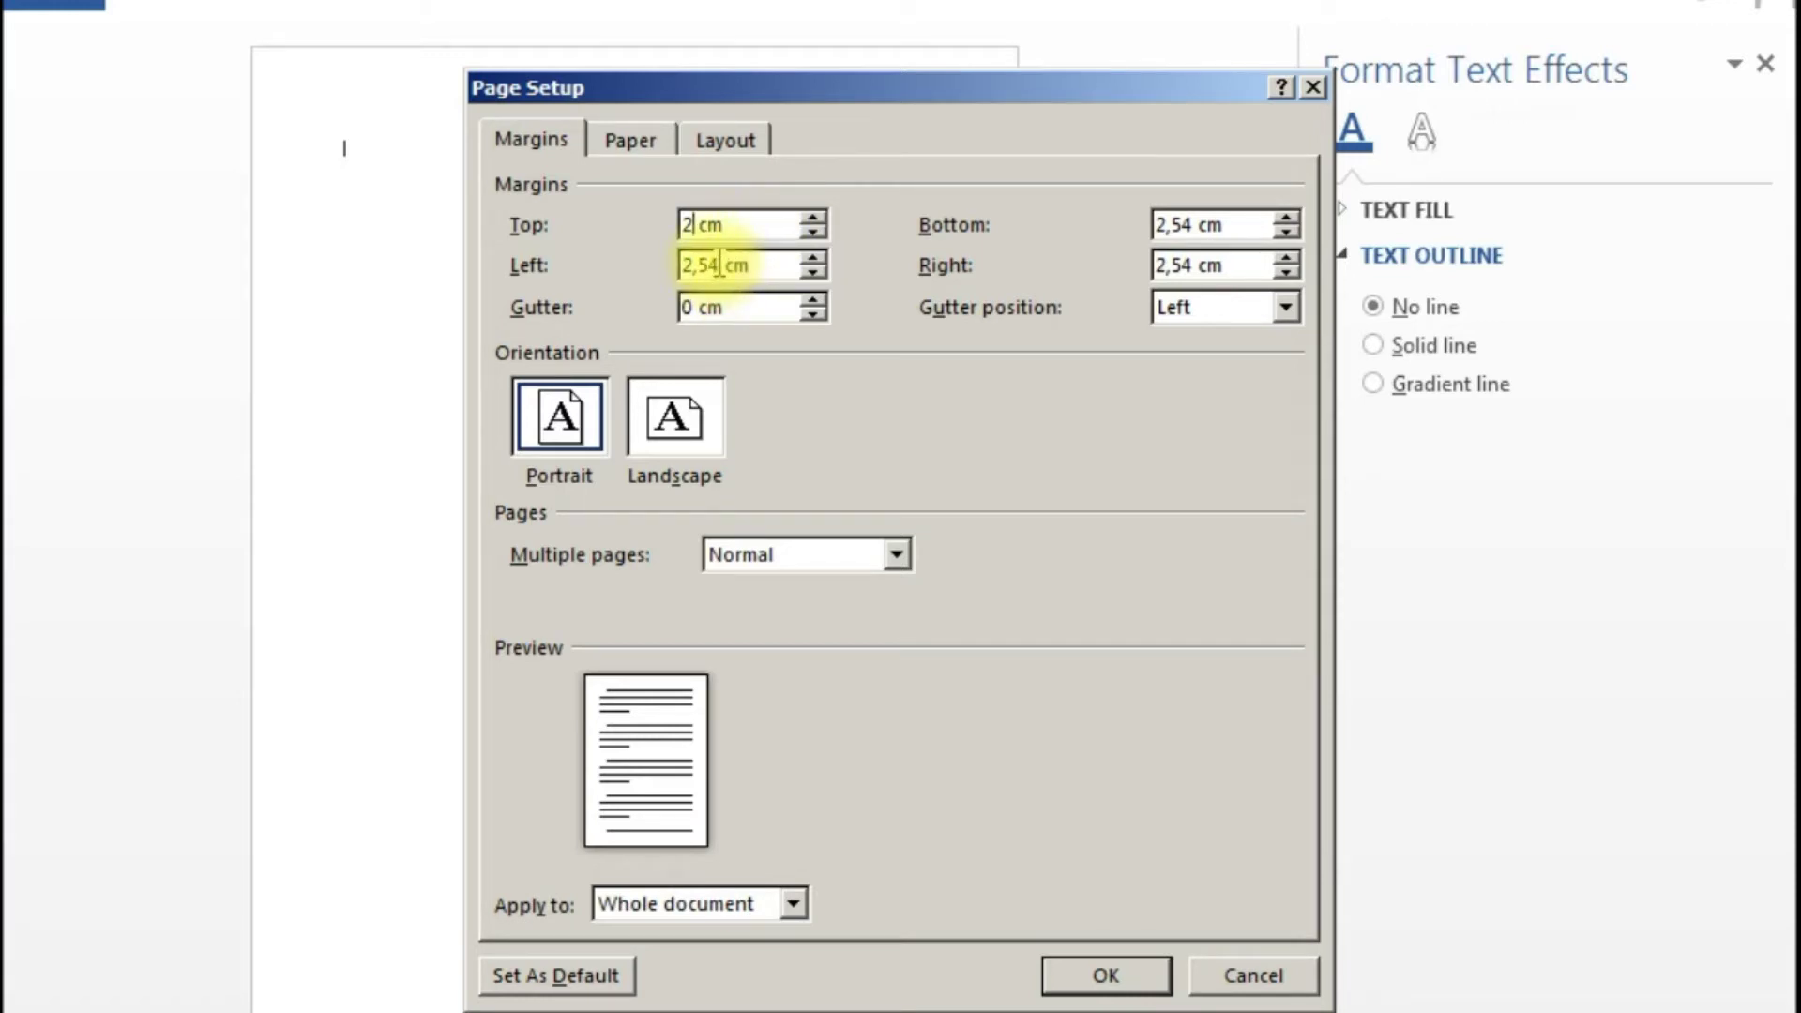
key(BackSpace)
key(BackSpace)
key(BackSpace)
key(BackSpace)
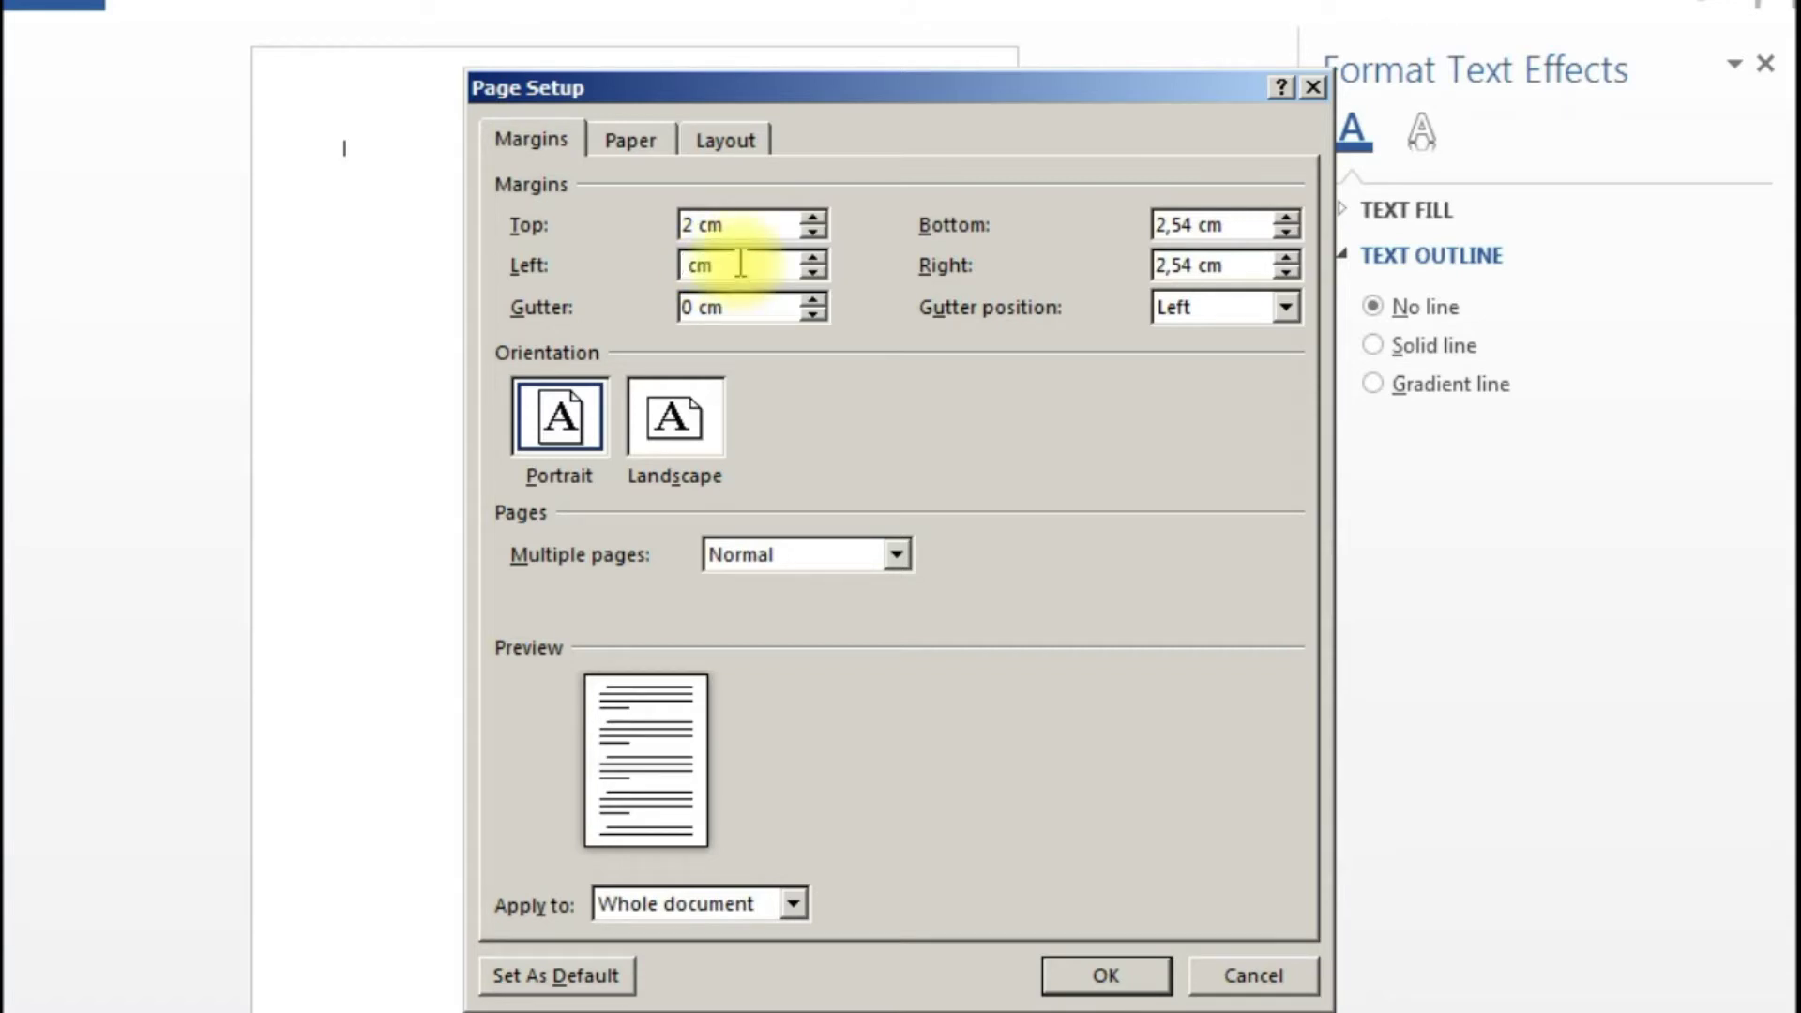
text(3)
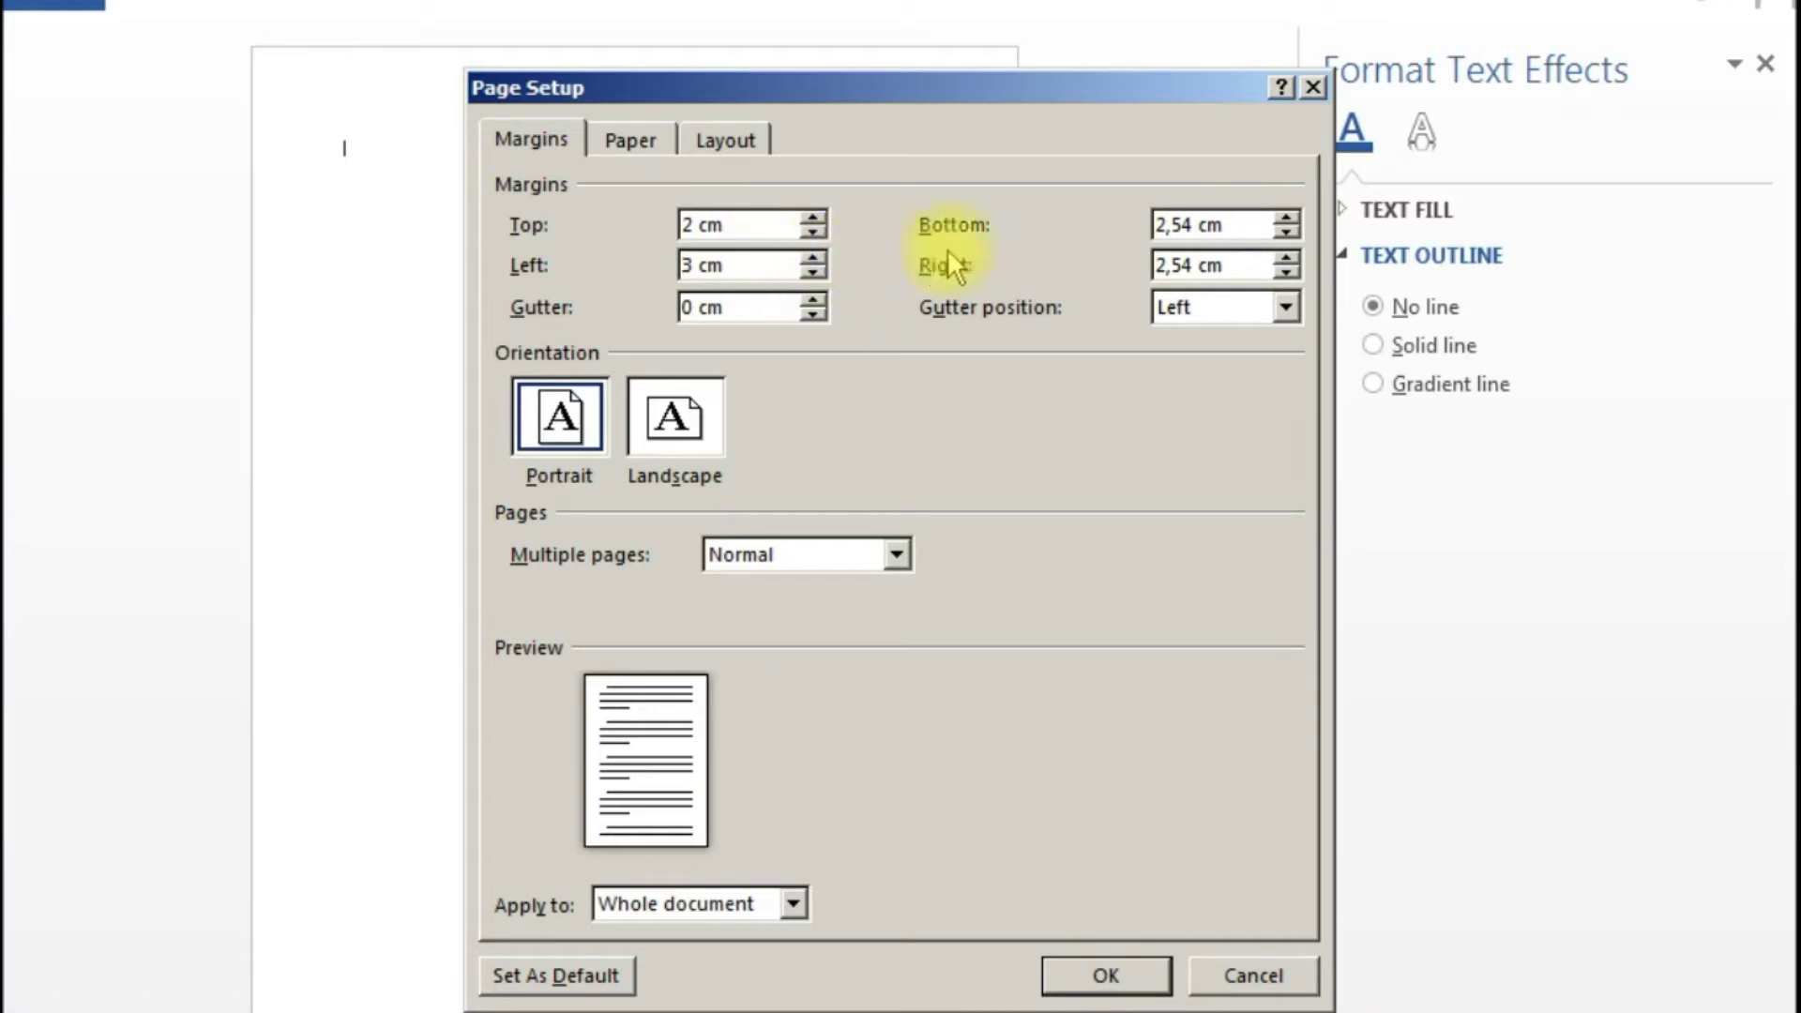
click(1192, 223)
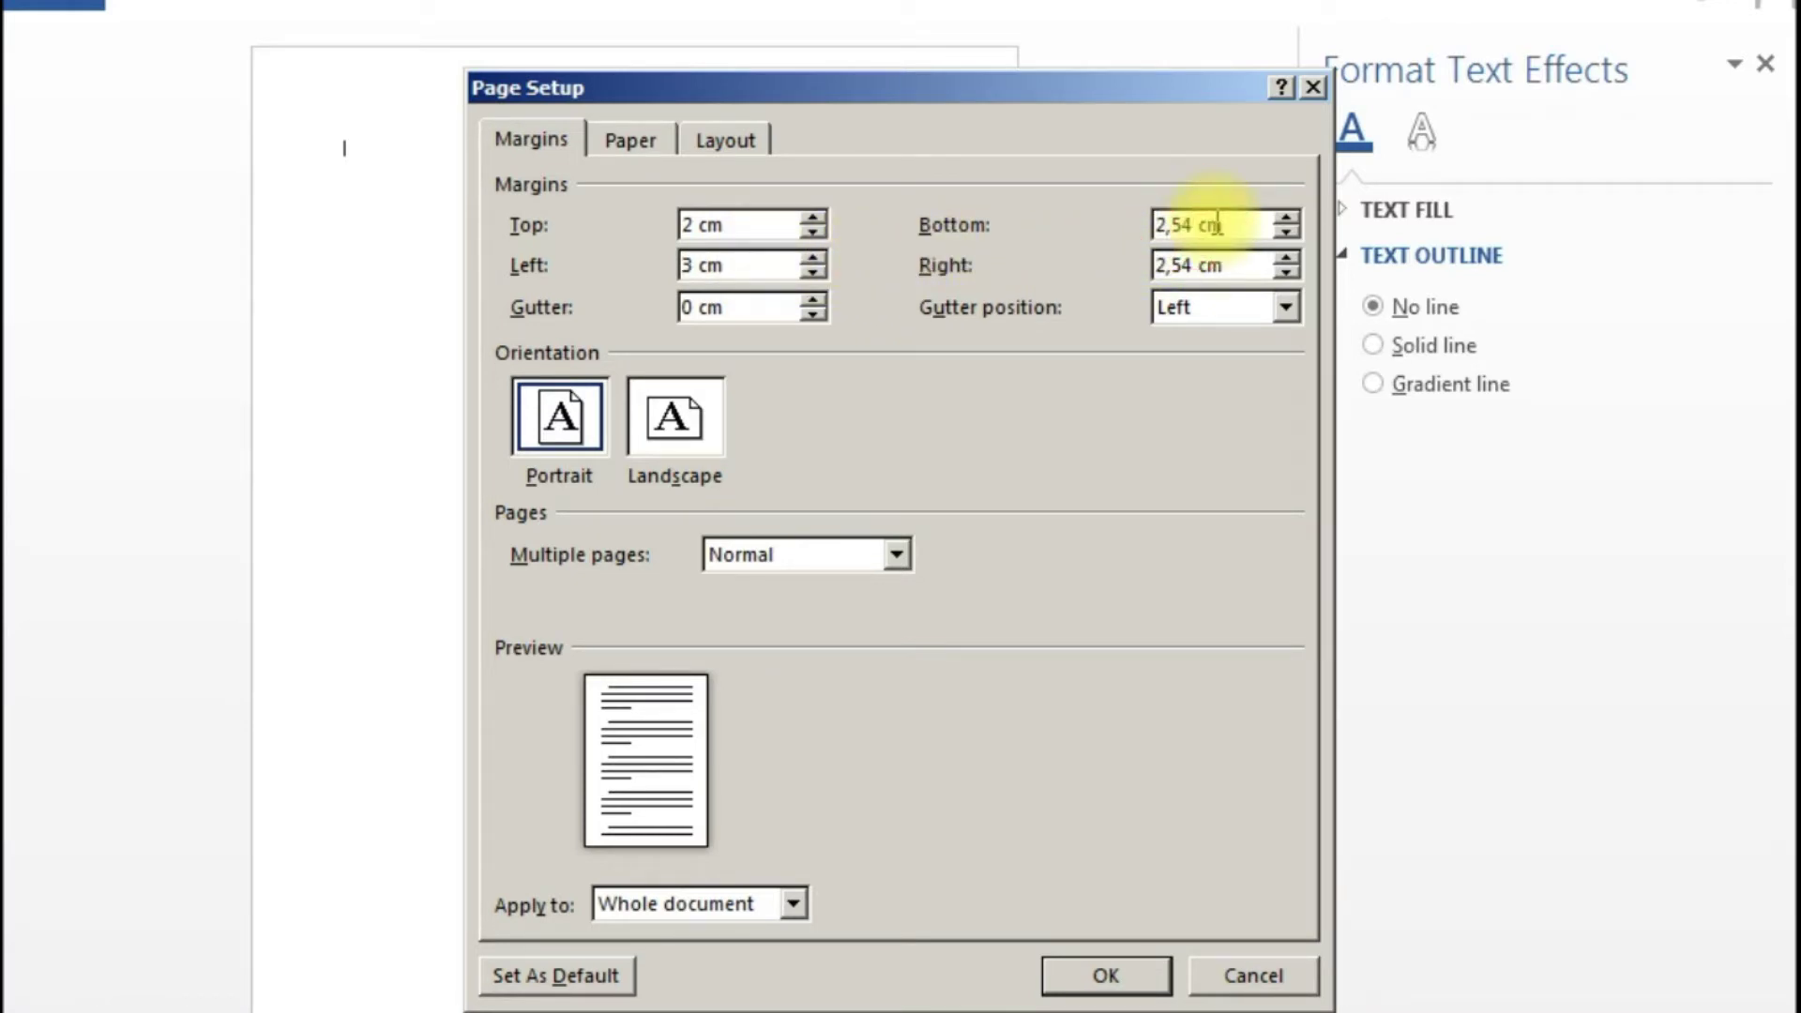
key(BackSpace)
key(BackSpace)
key(BackSpace)
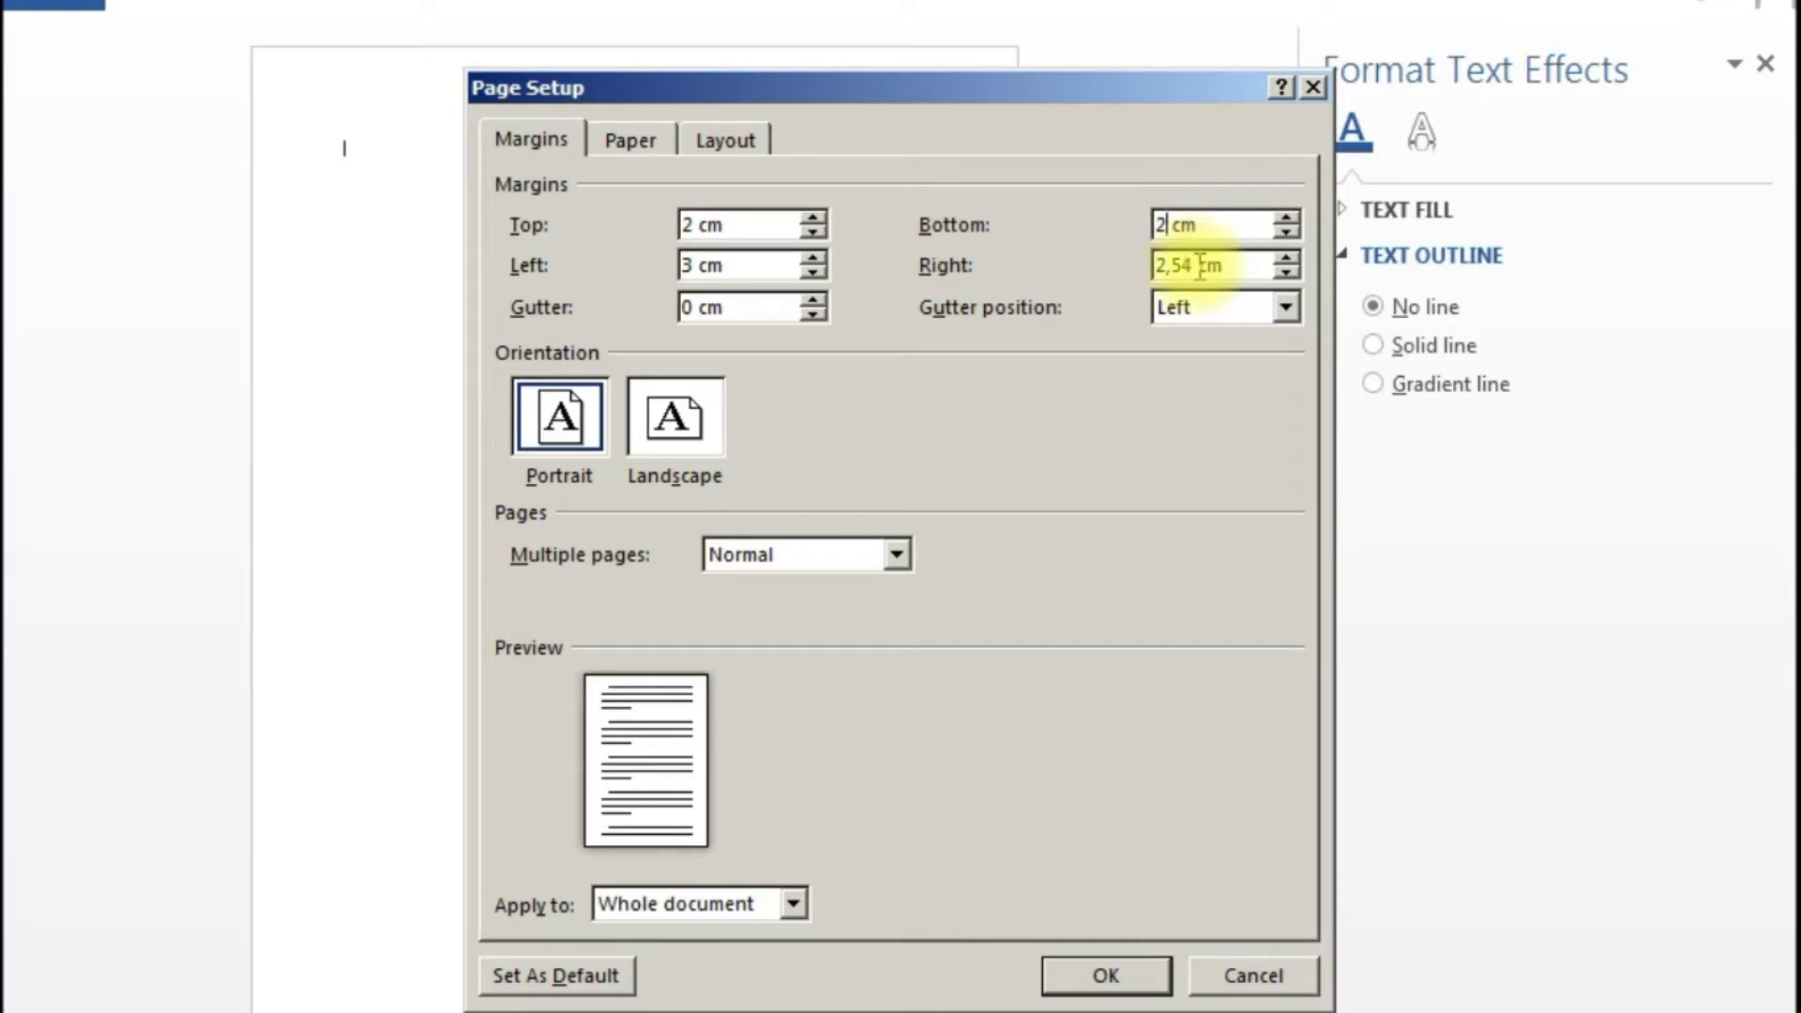
click(1195, 265)
key(BackSpace)
key(BackSpace)
key(BackSpace)
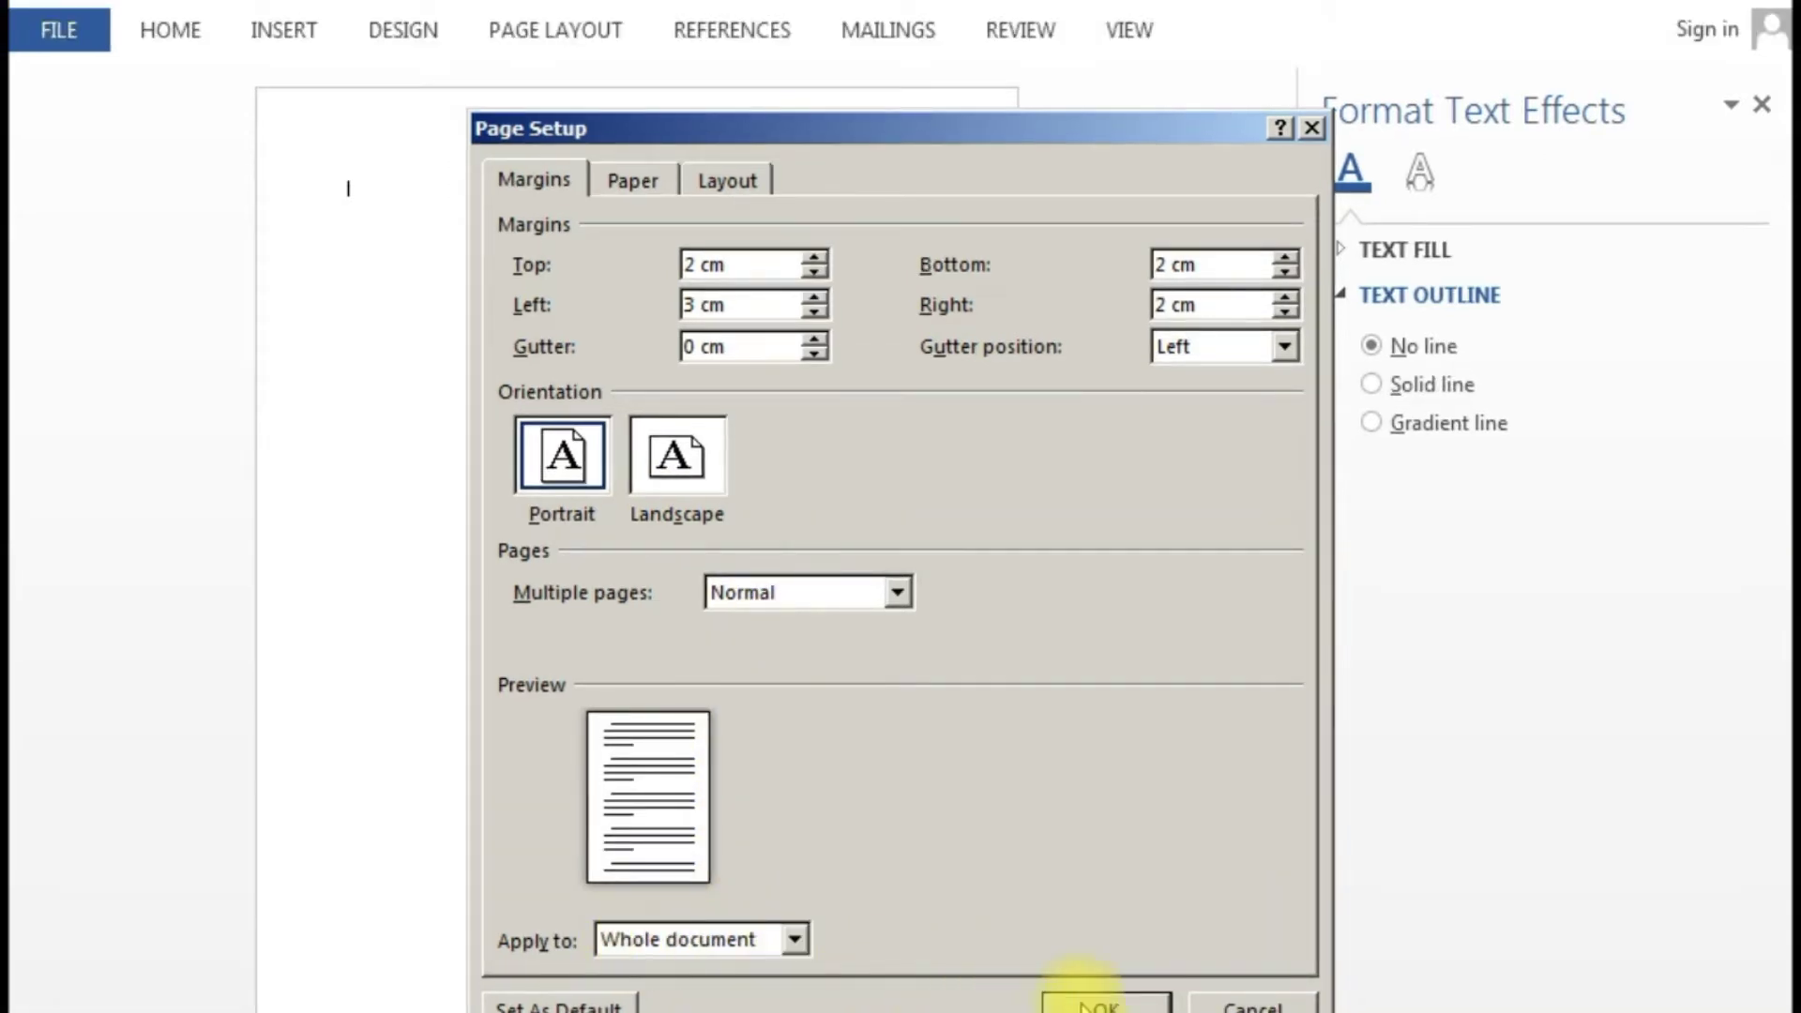
click(1093, 1002)
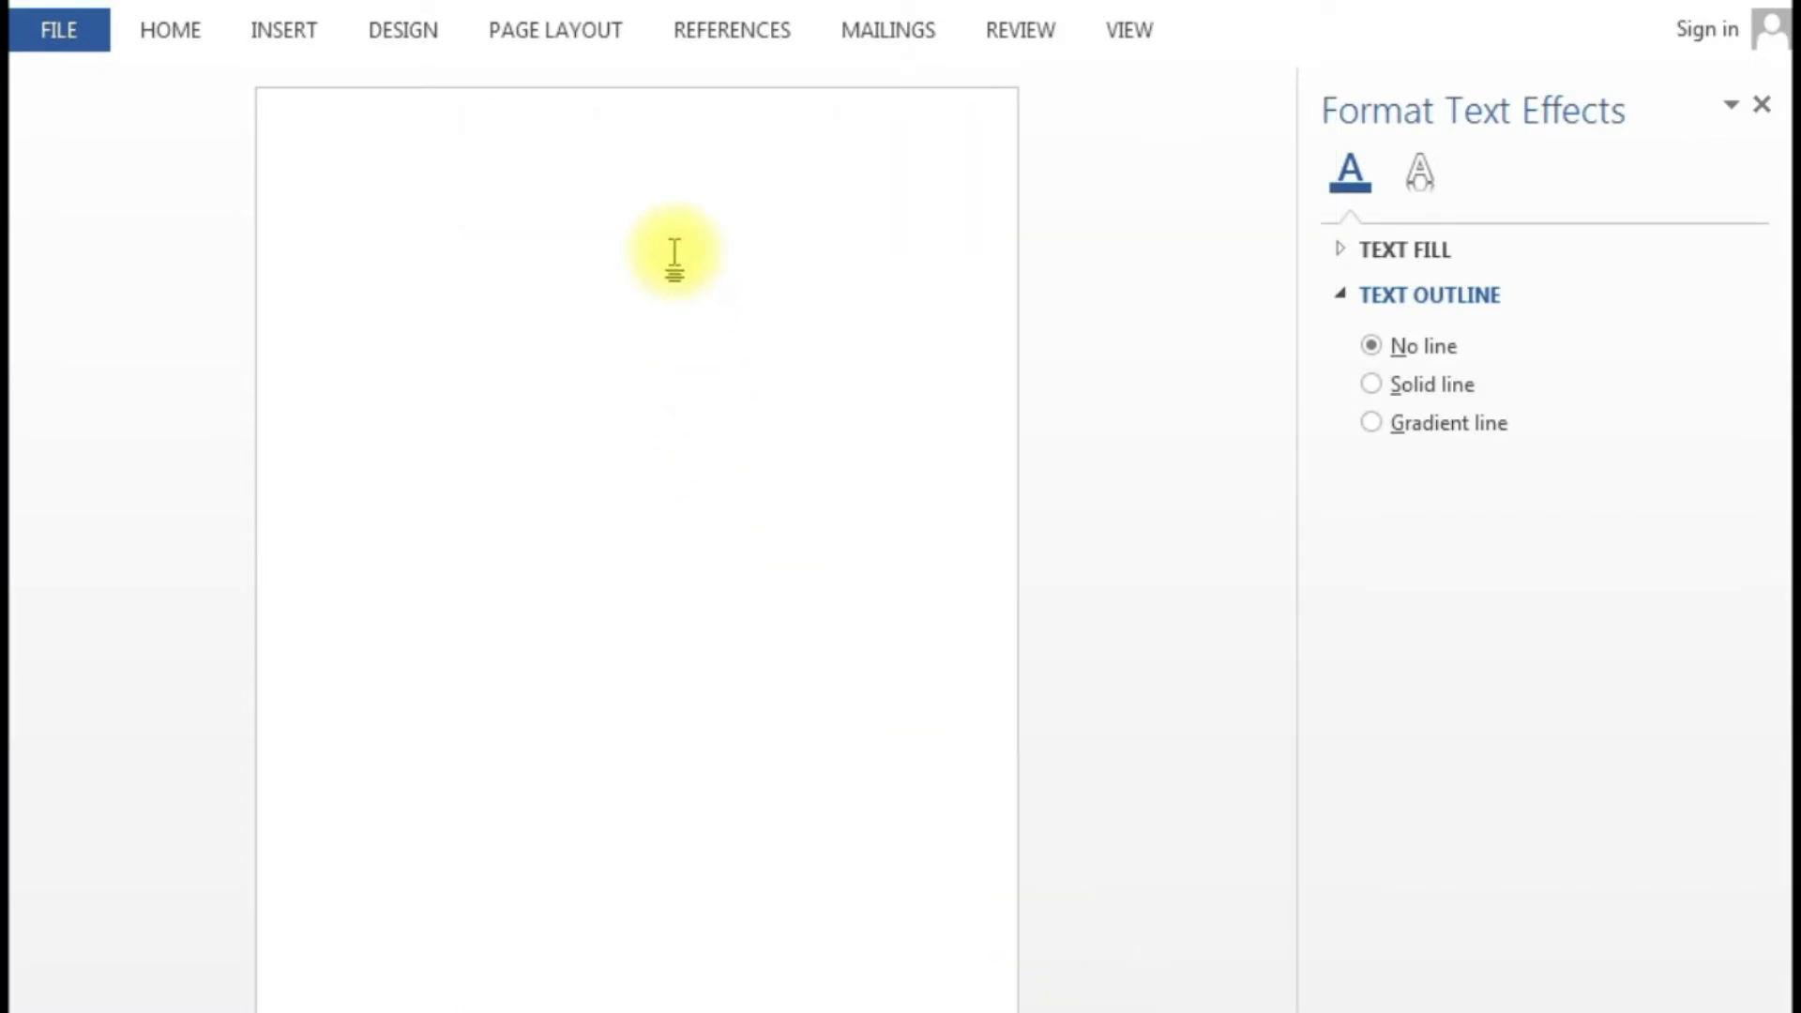
- Add a dark green, 1½ pt double-line box border around the page
click(386, 43)
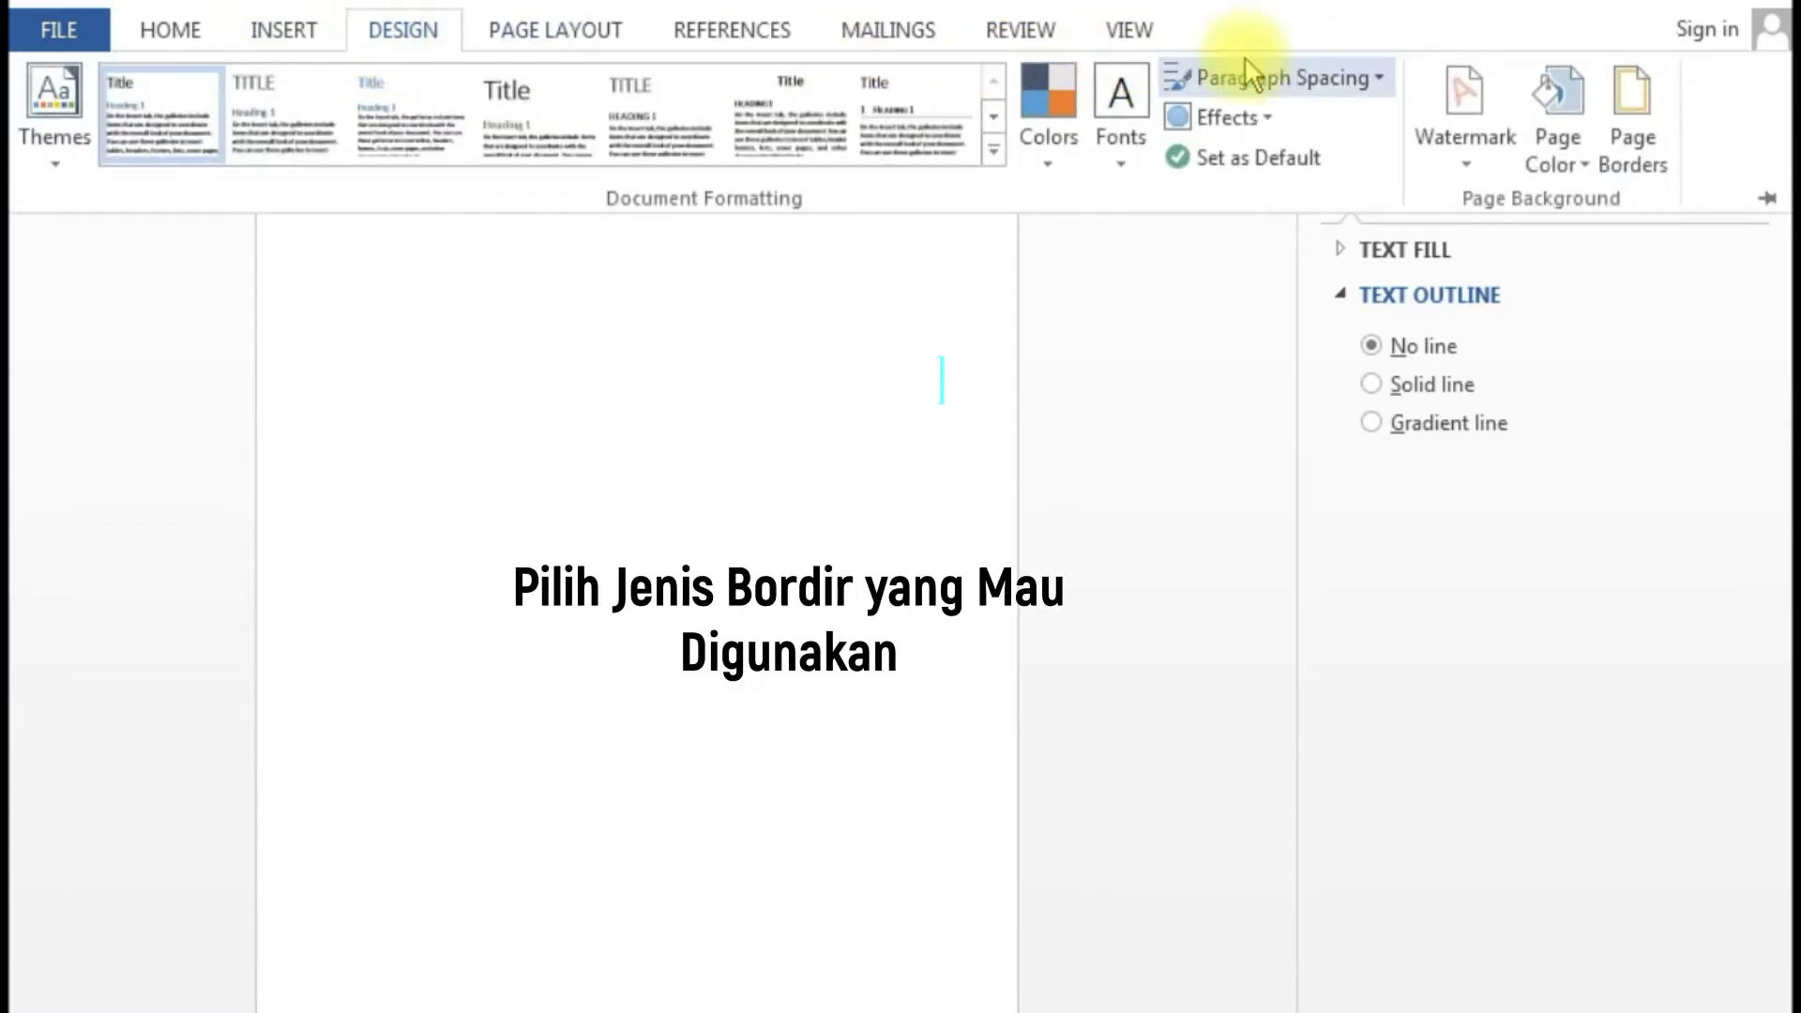
click(1620, 109)
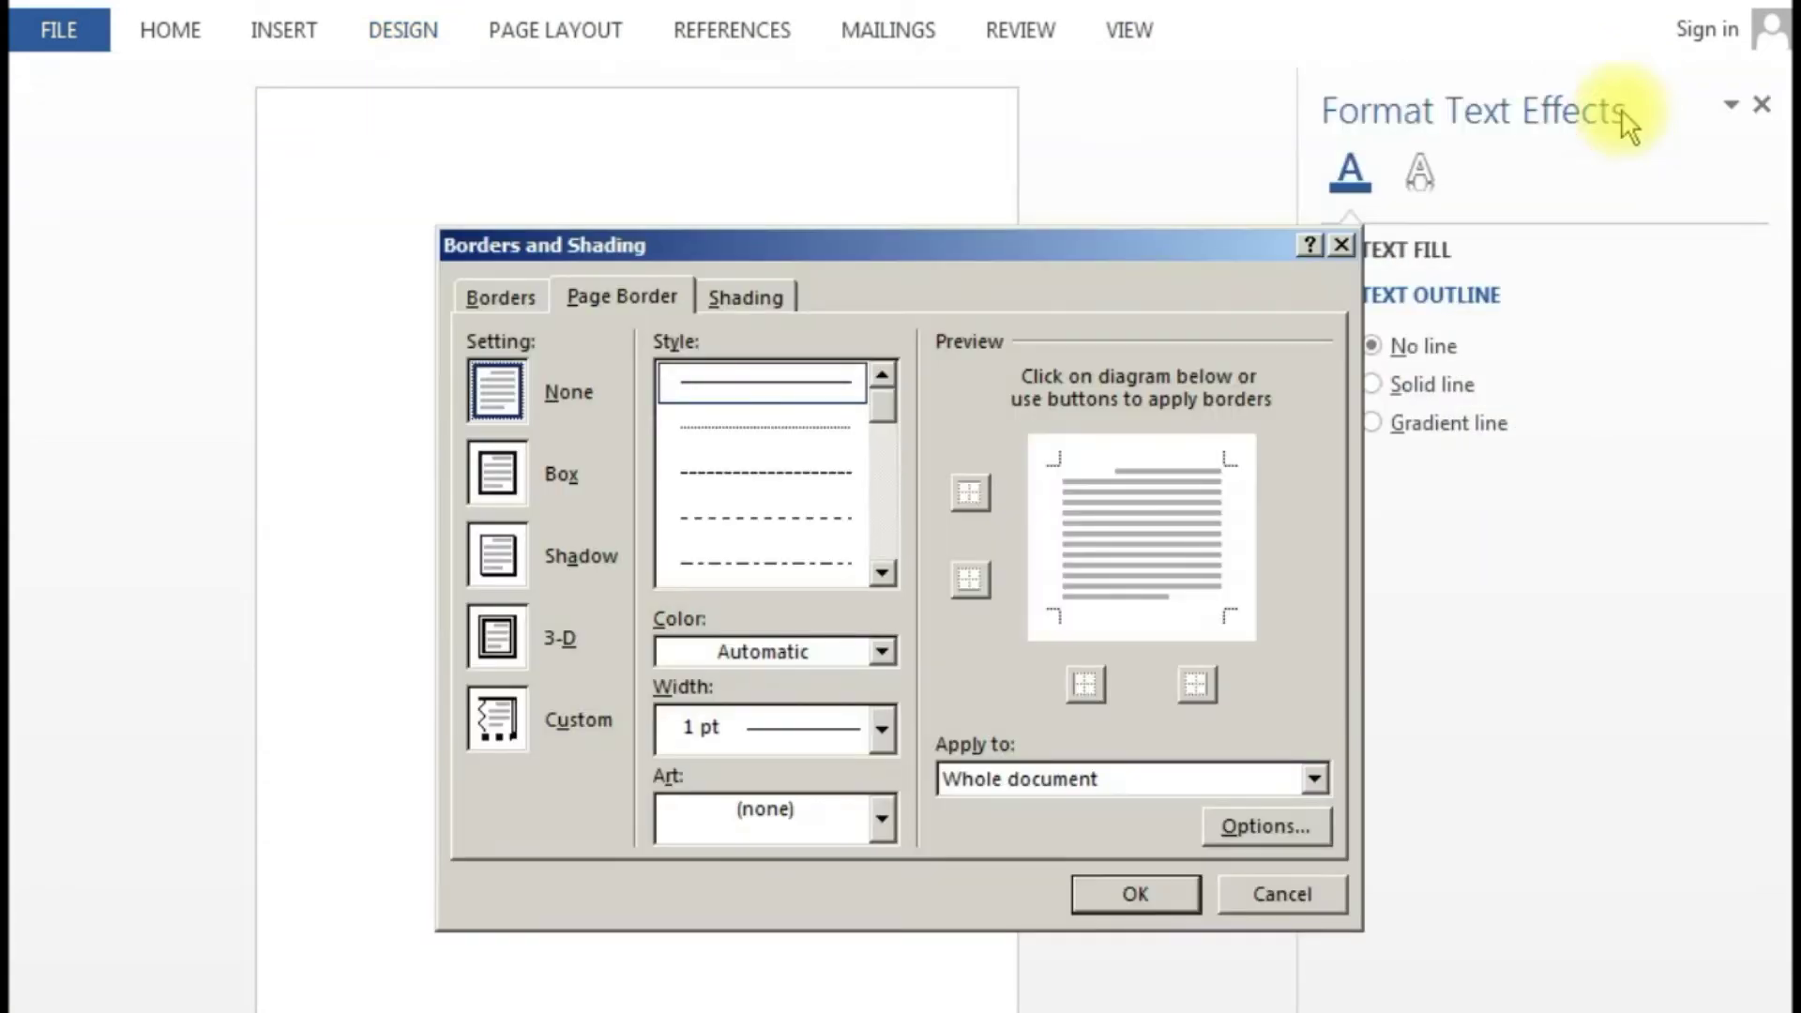
click(885, 572)
click(885, 572)
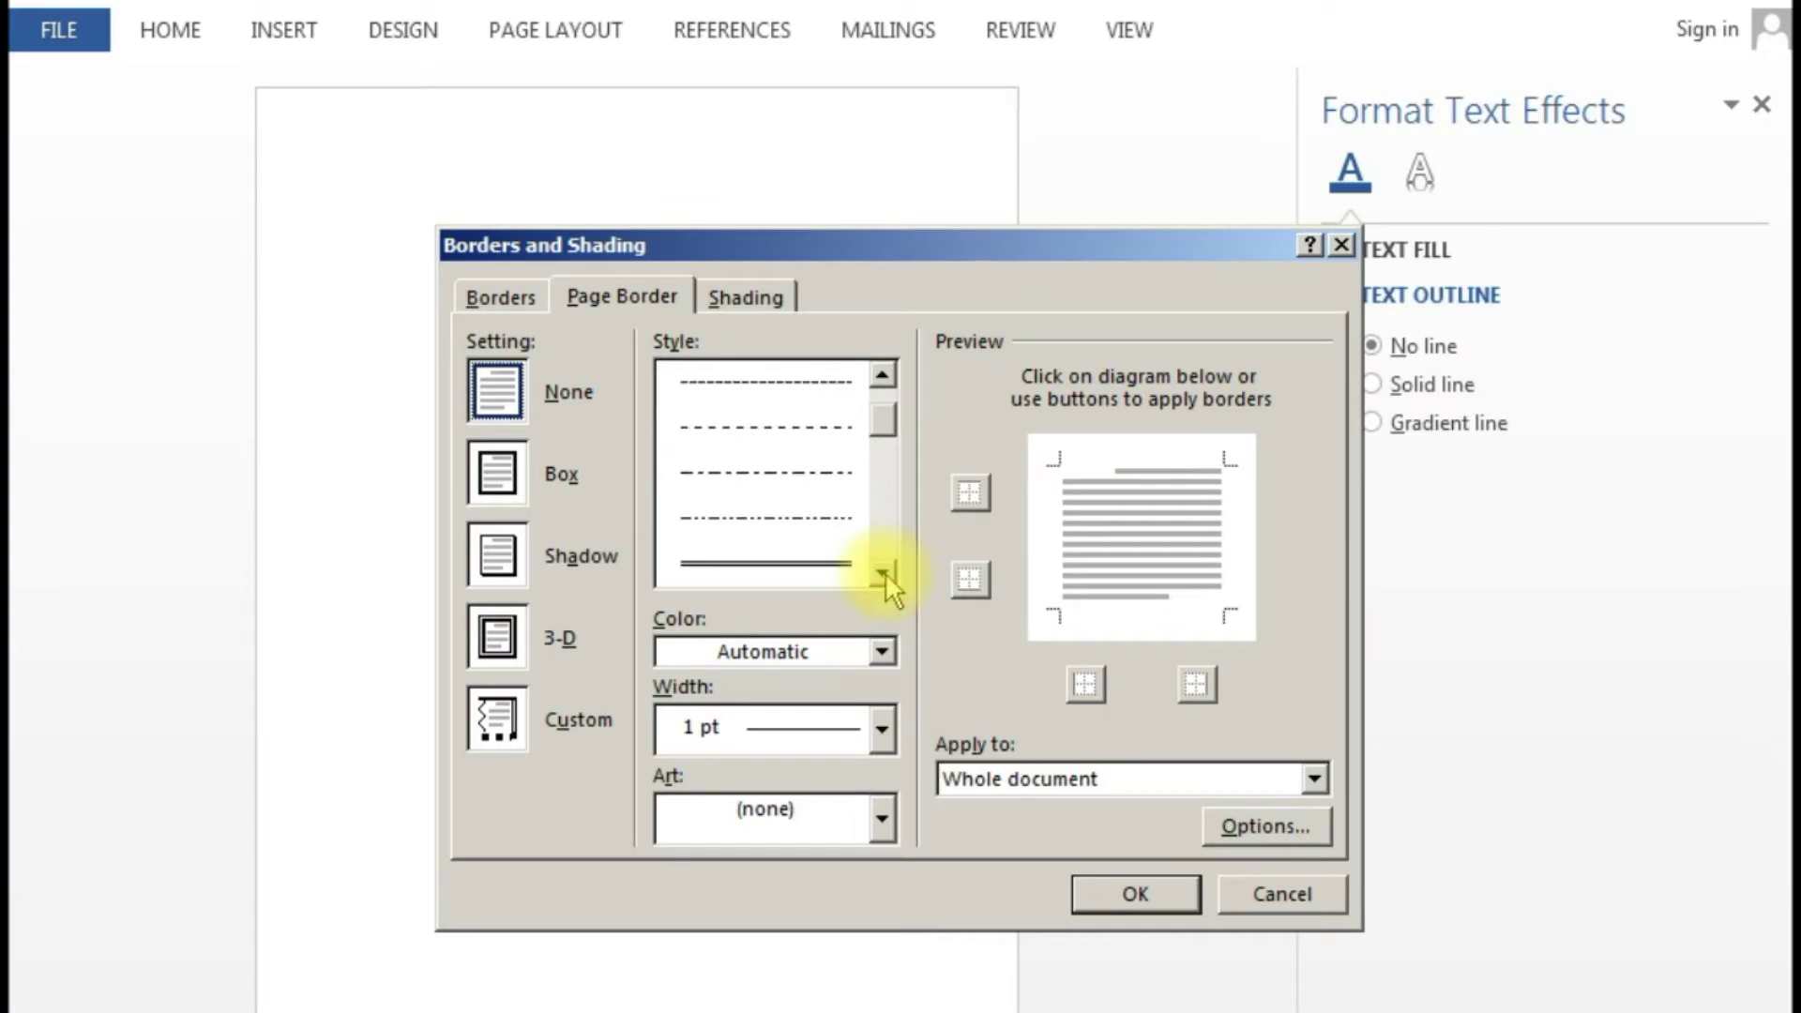
click(838, 565)
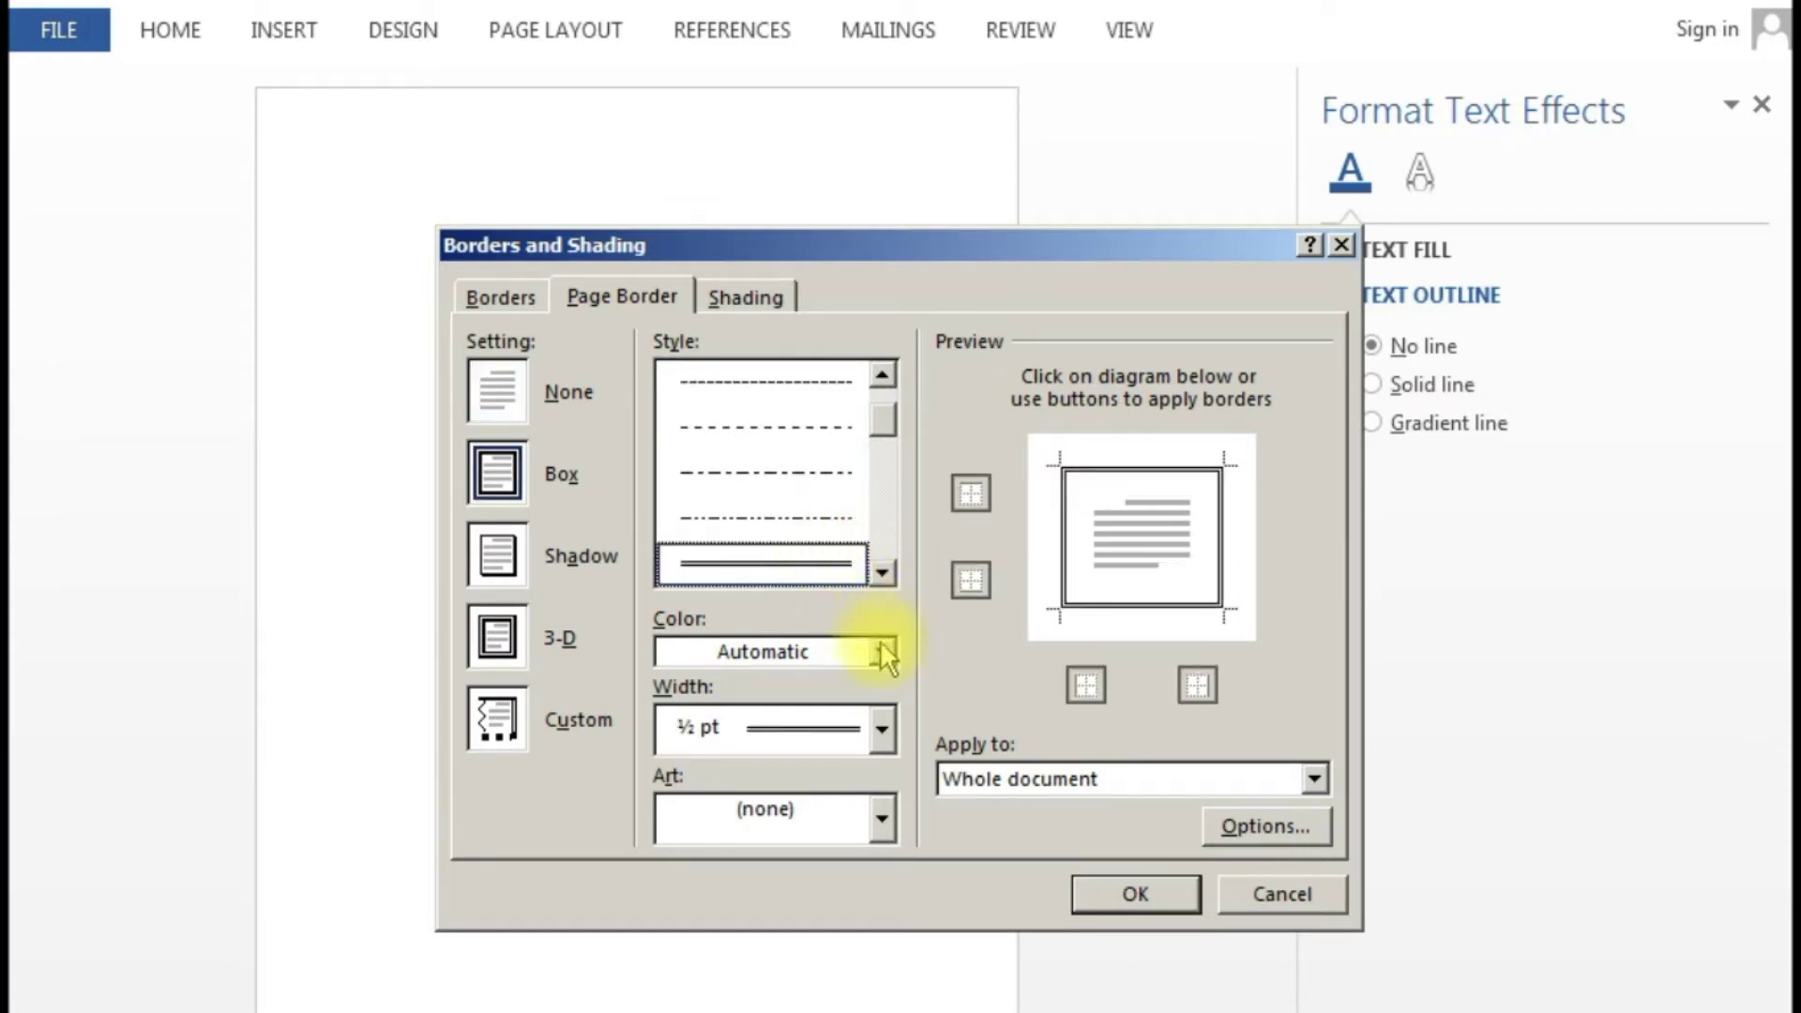
click(882, 652)
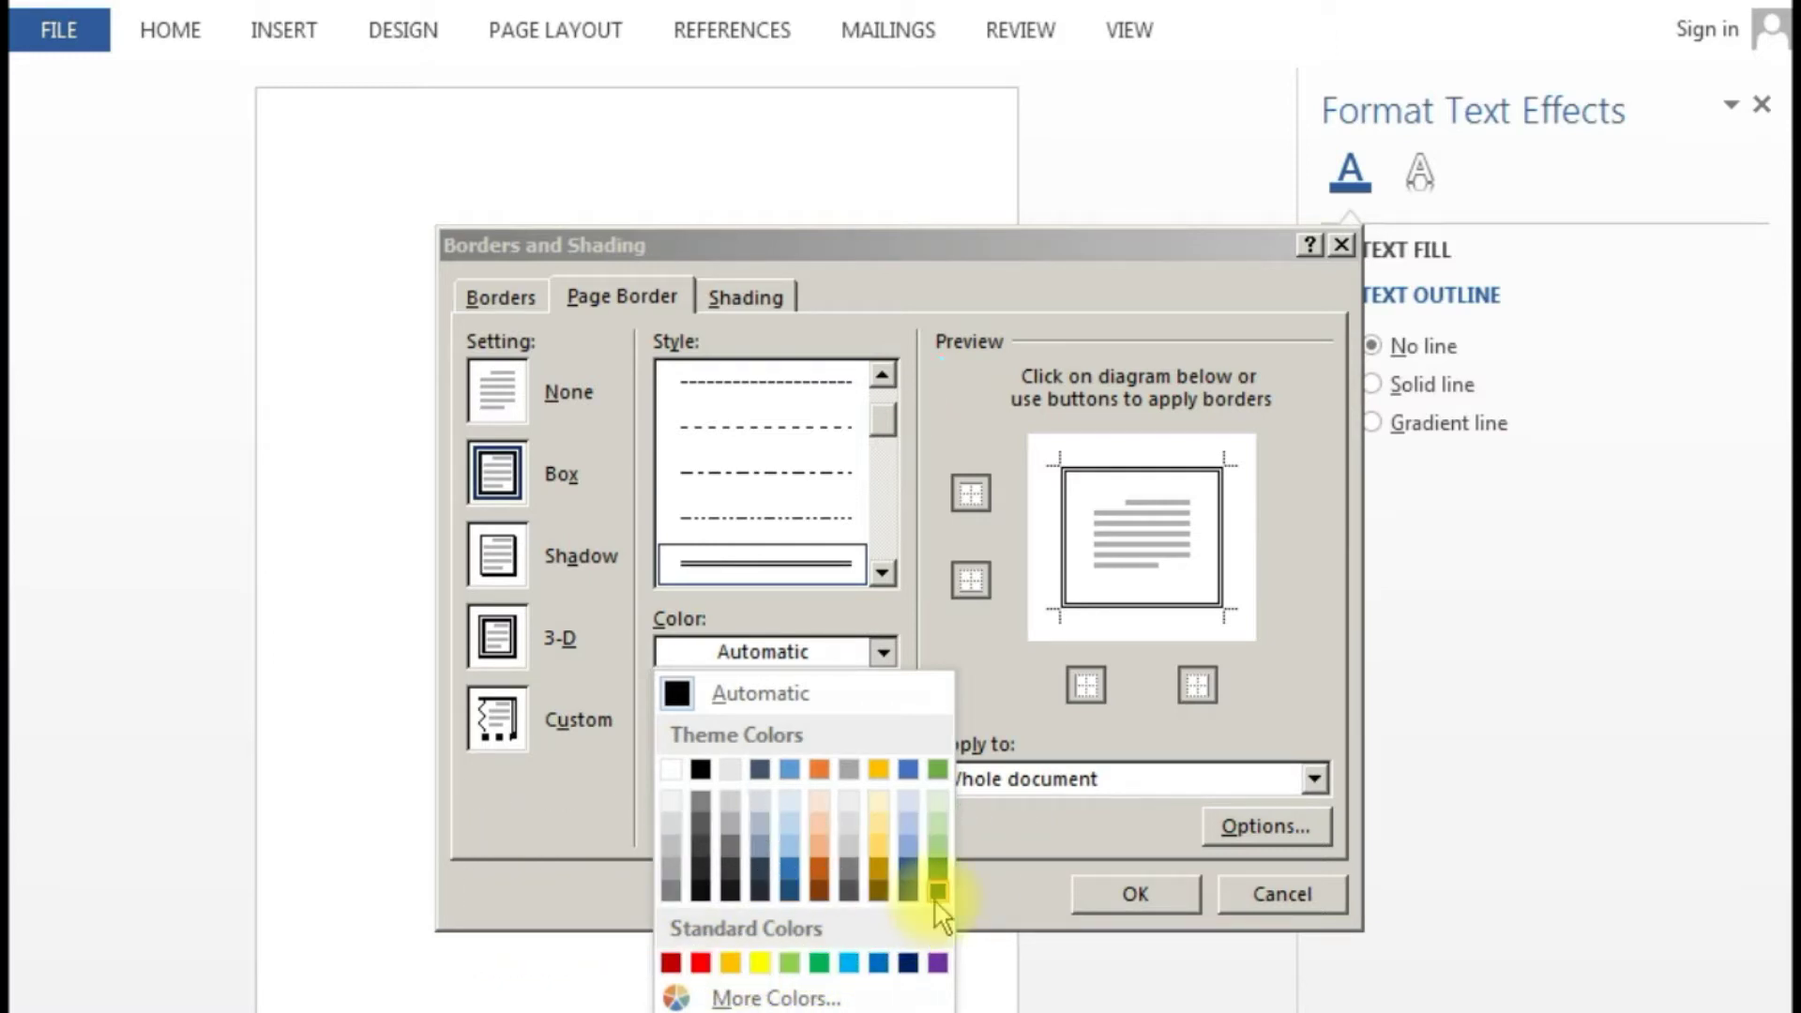
click(937, 891)
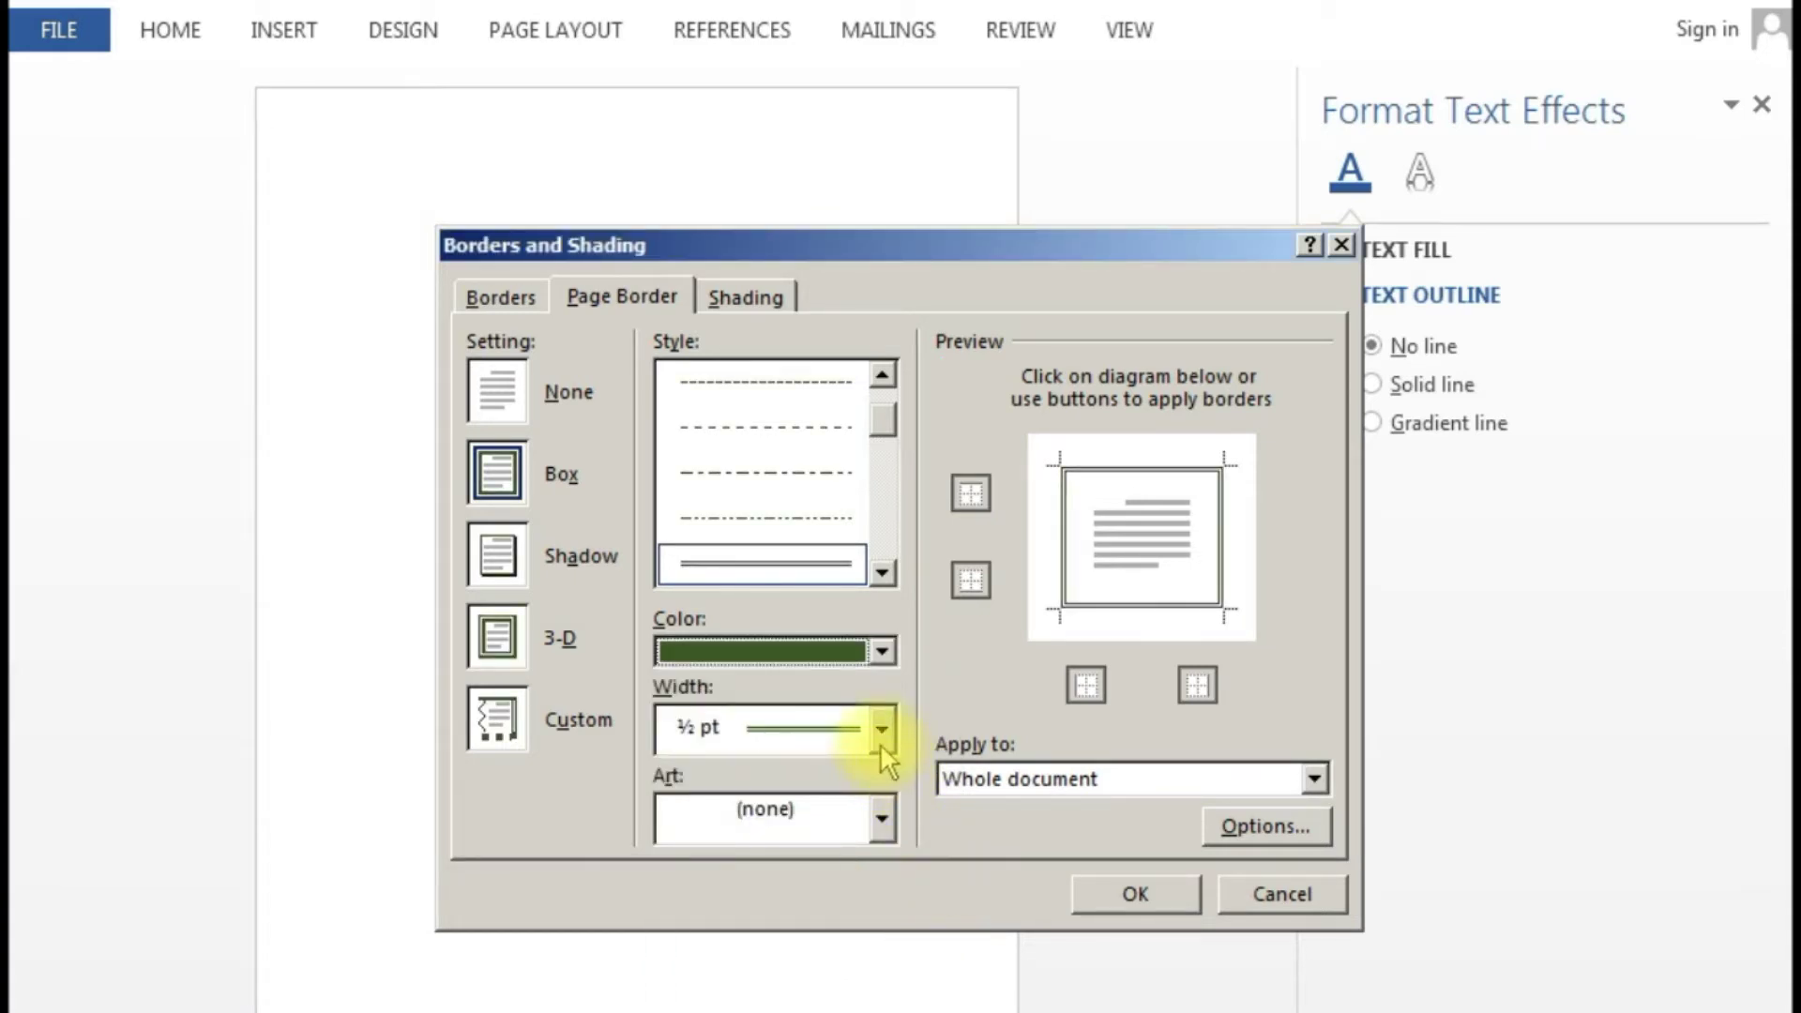
click(880, 728)
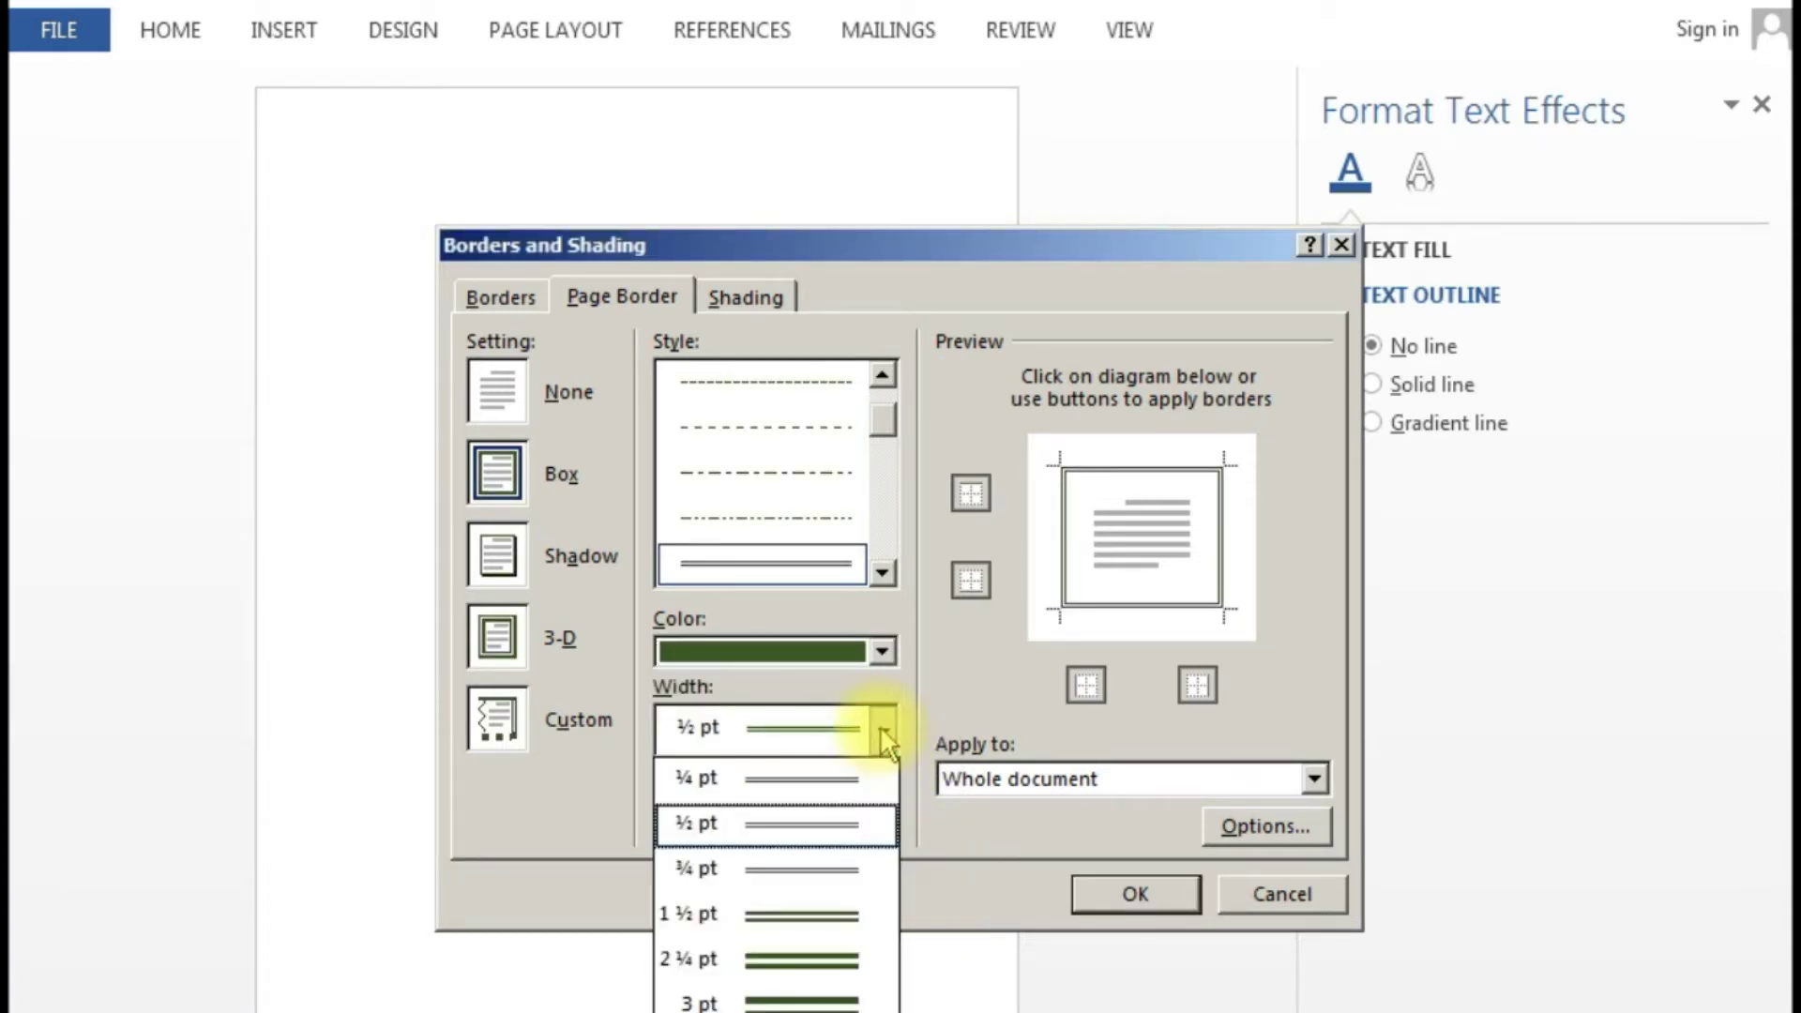
click(812, 912)
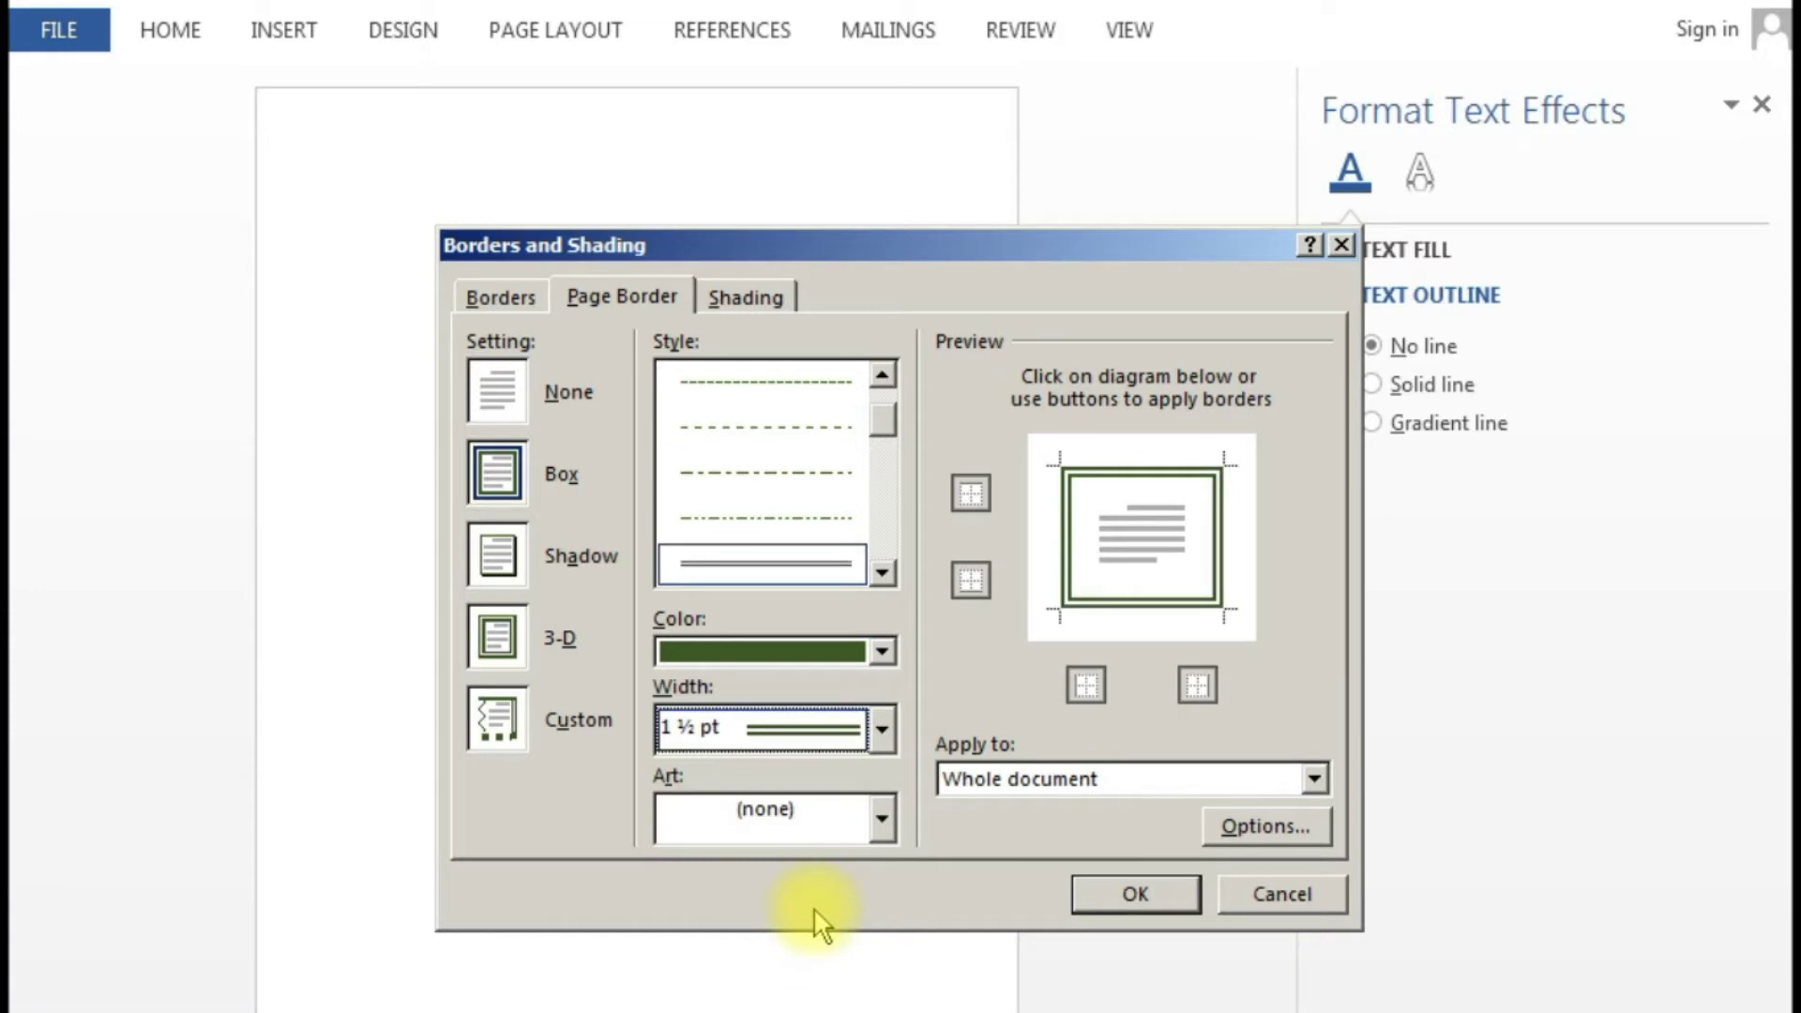
click(1130, 896)
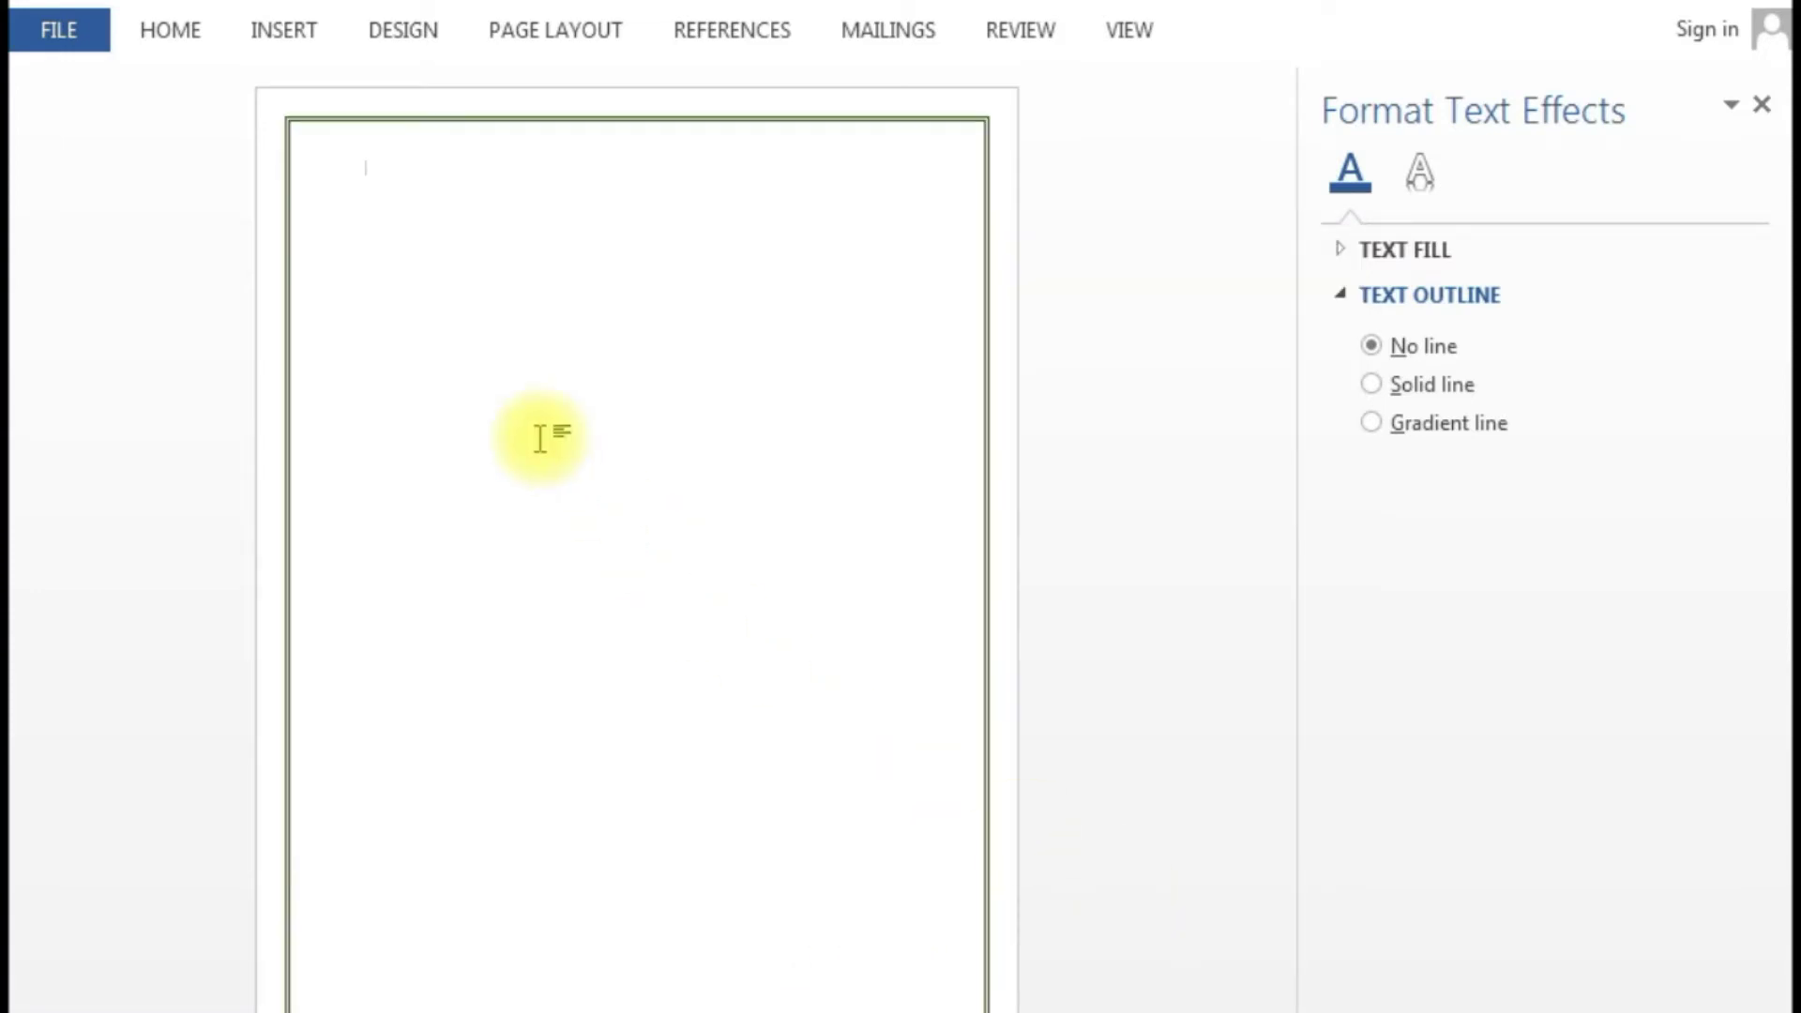
- Set centred Times New Roman 16 pt text with the caret on the page's top line
click(183, 37)
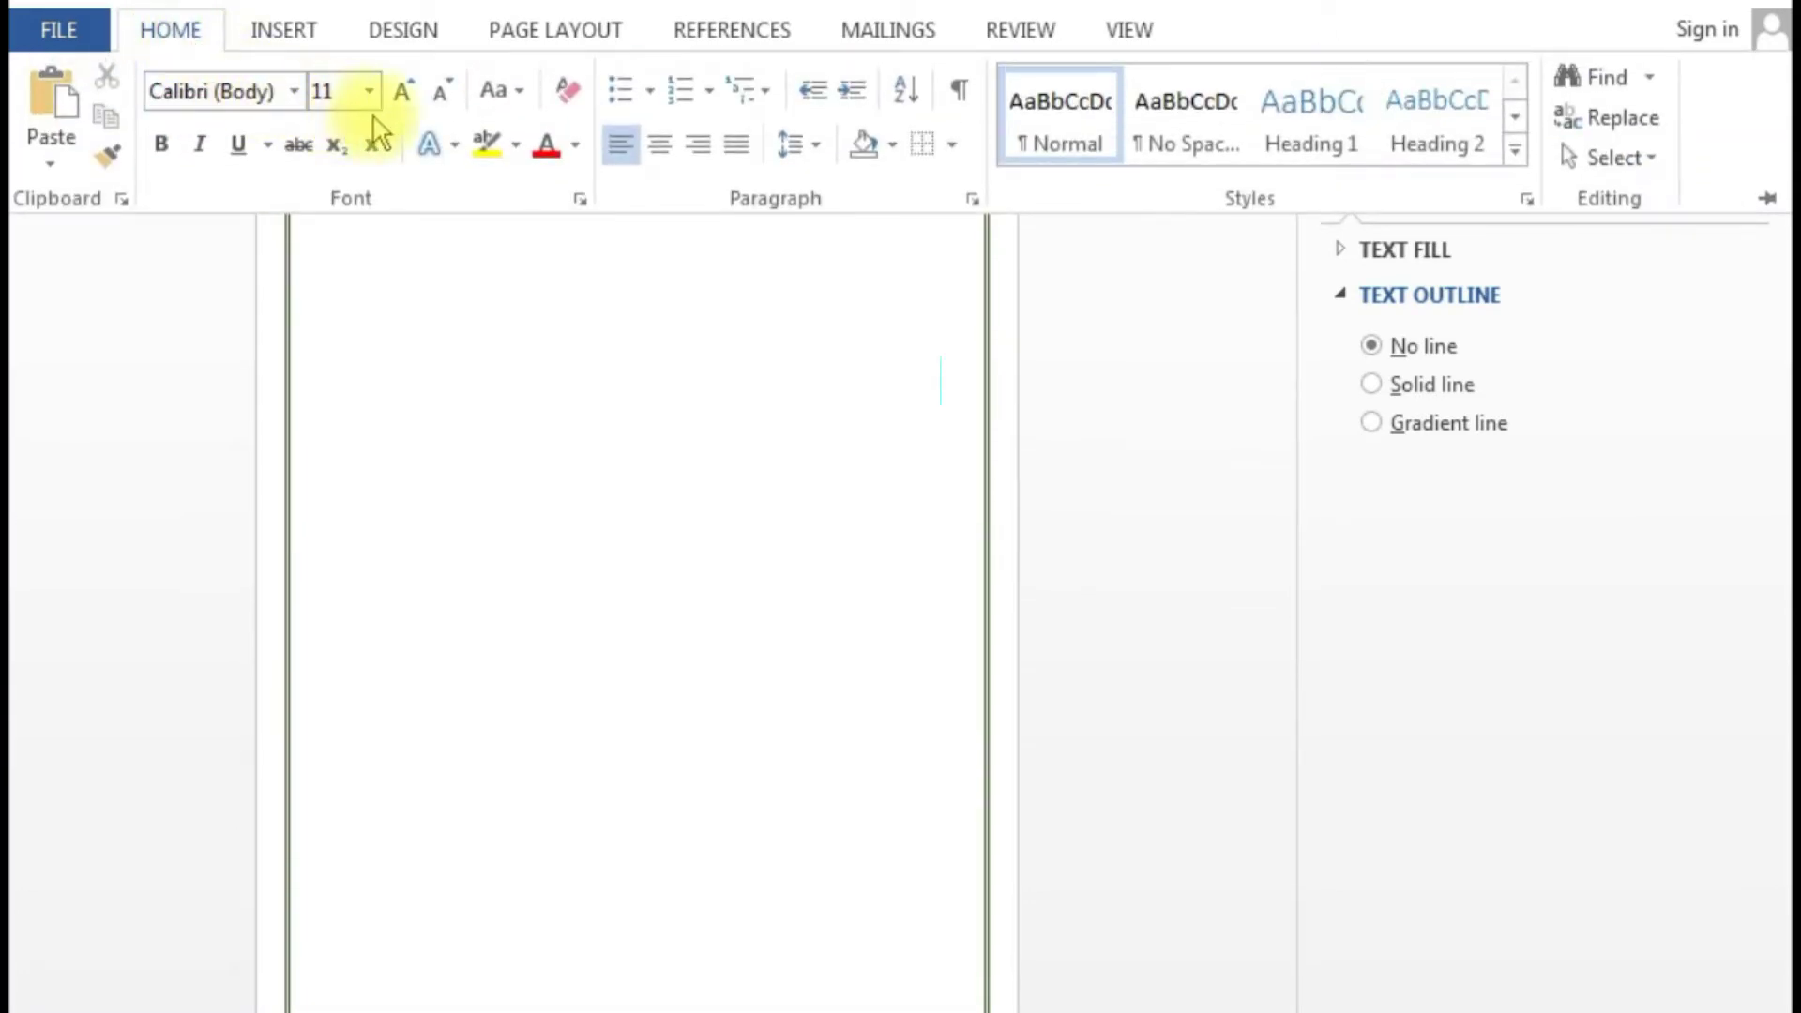
click(369, 91)
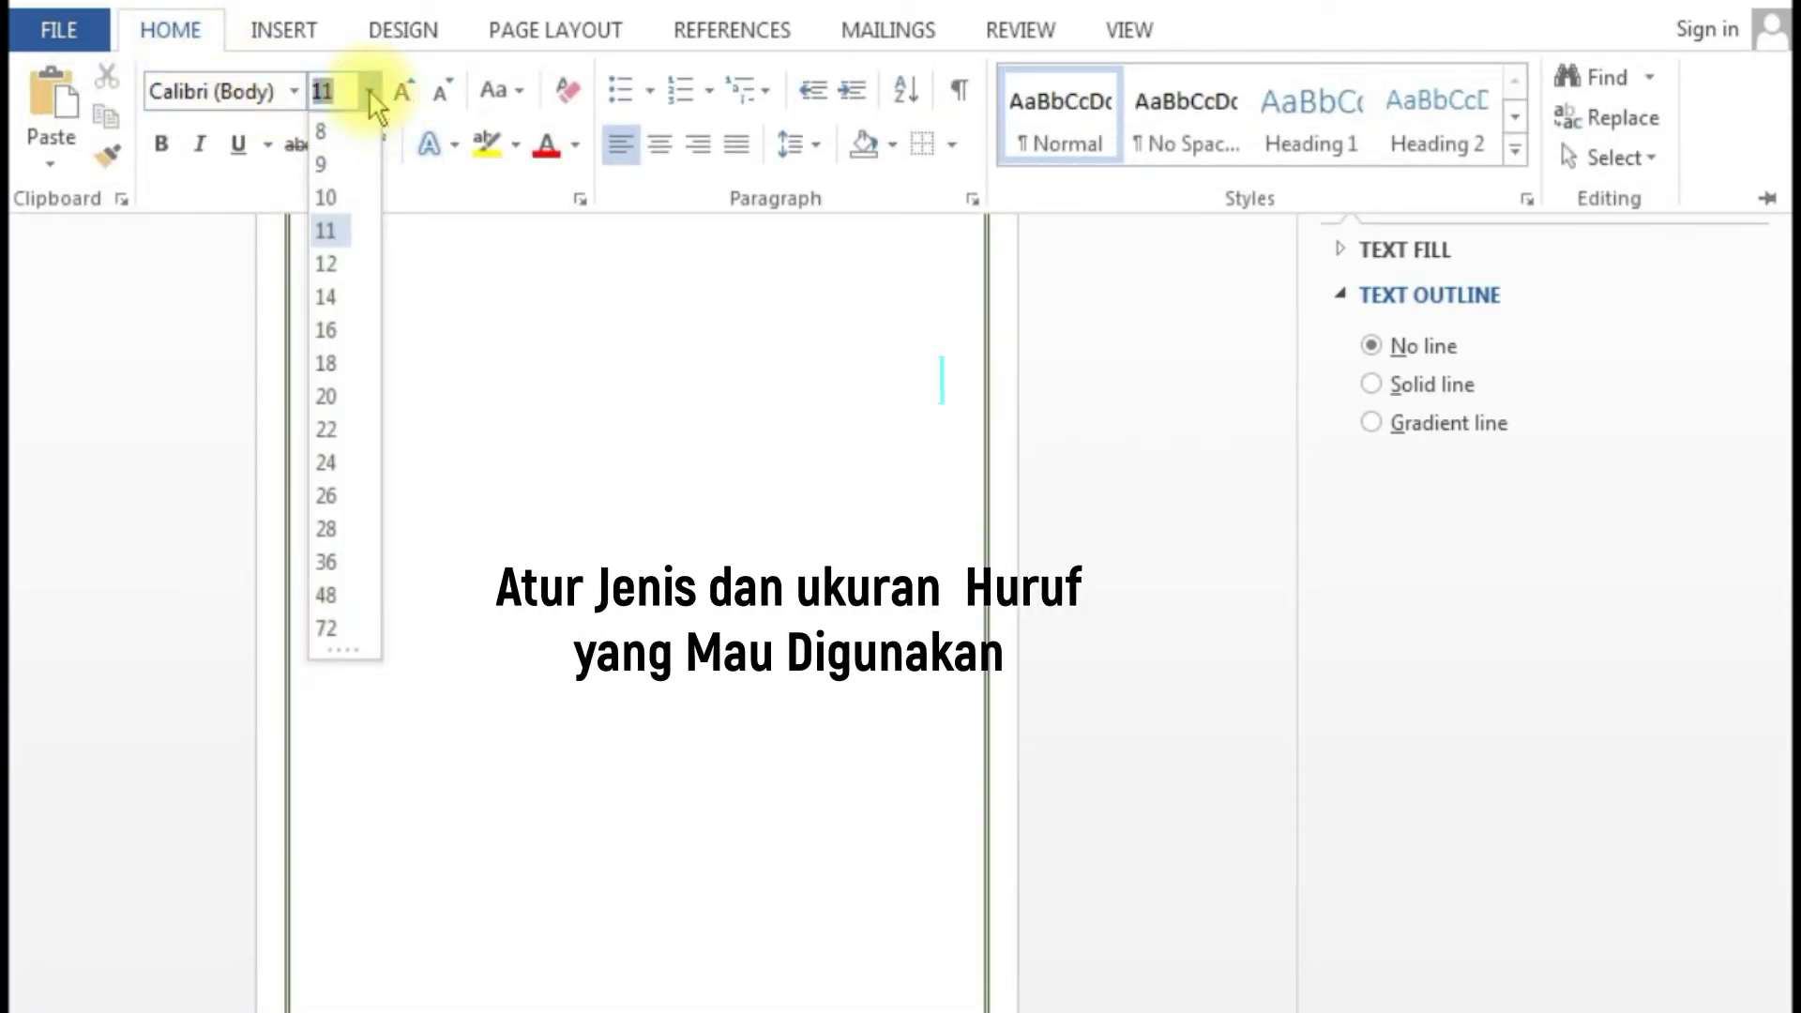
click(339, 332)
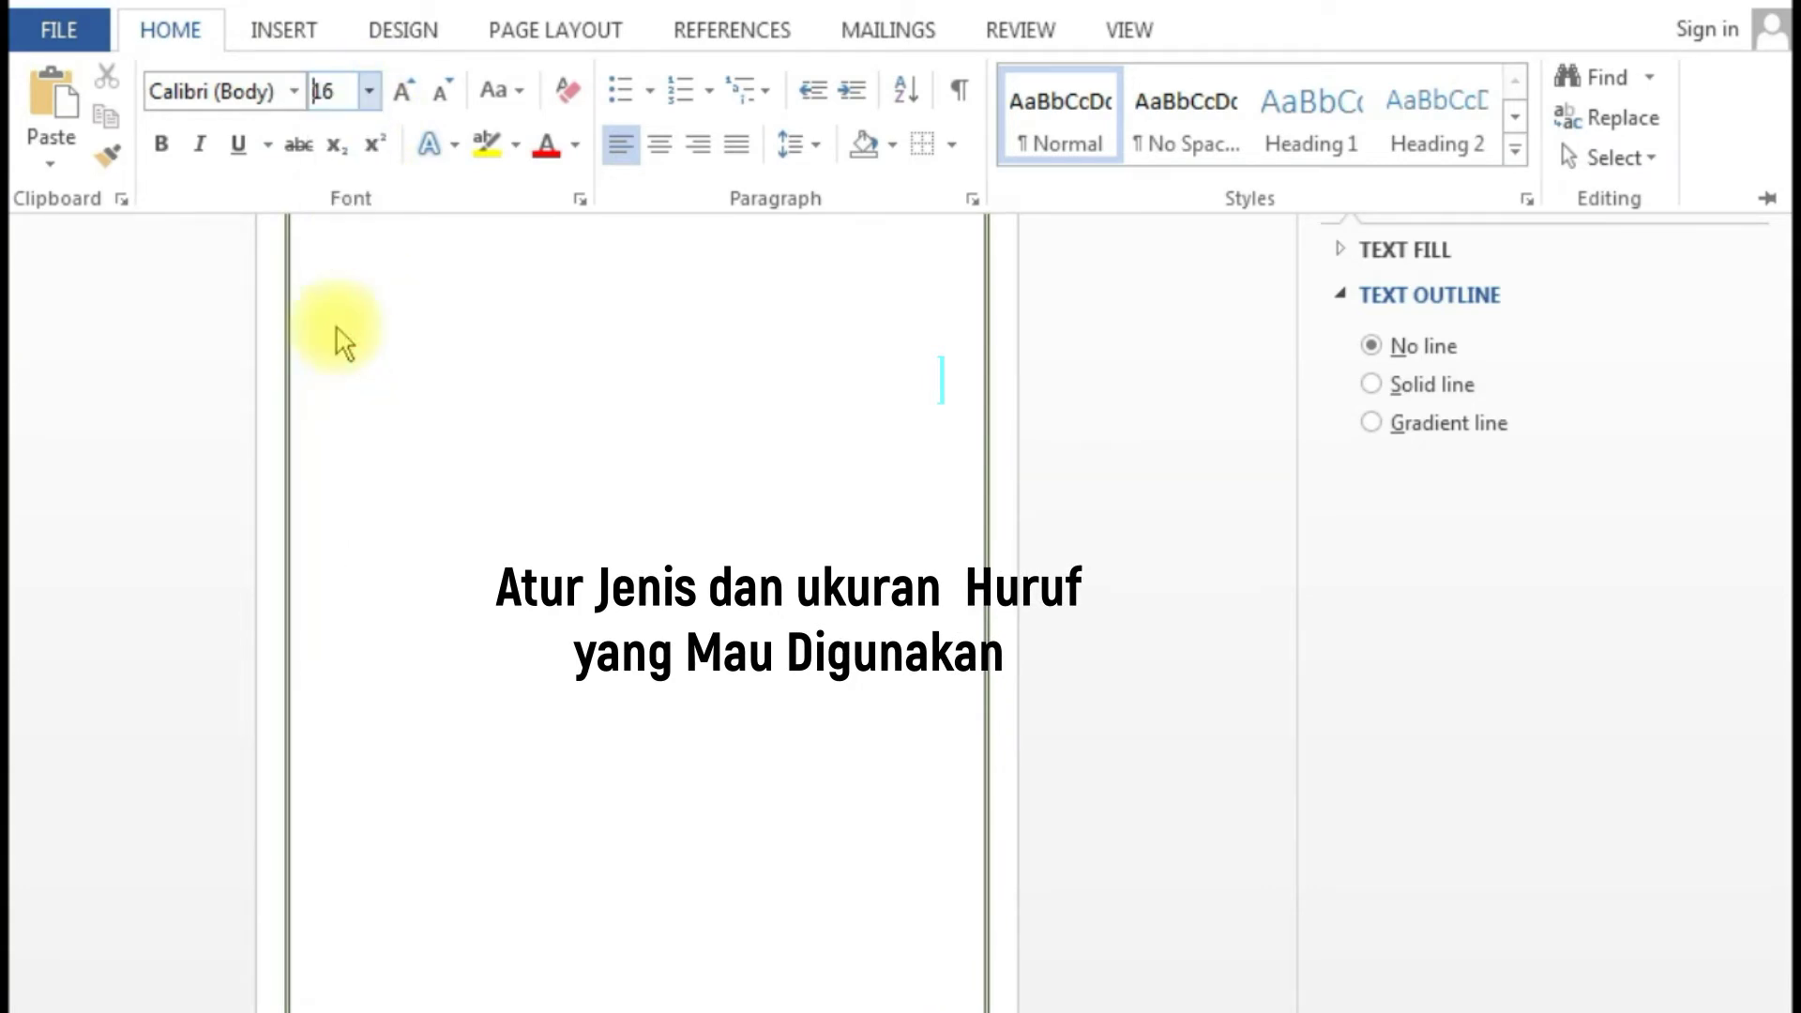
click(294, 91)
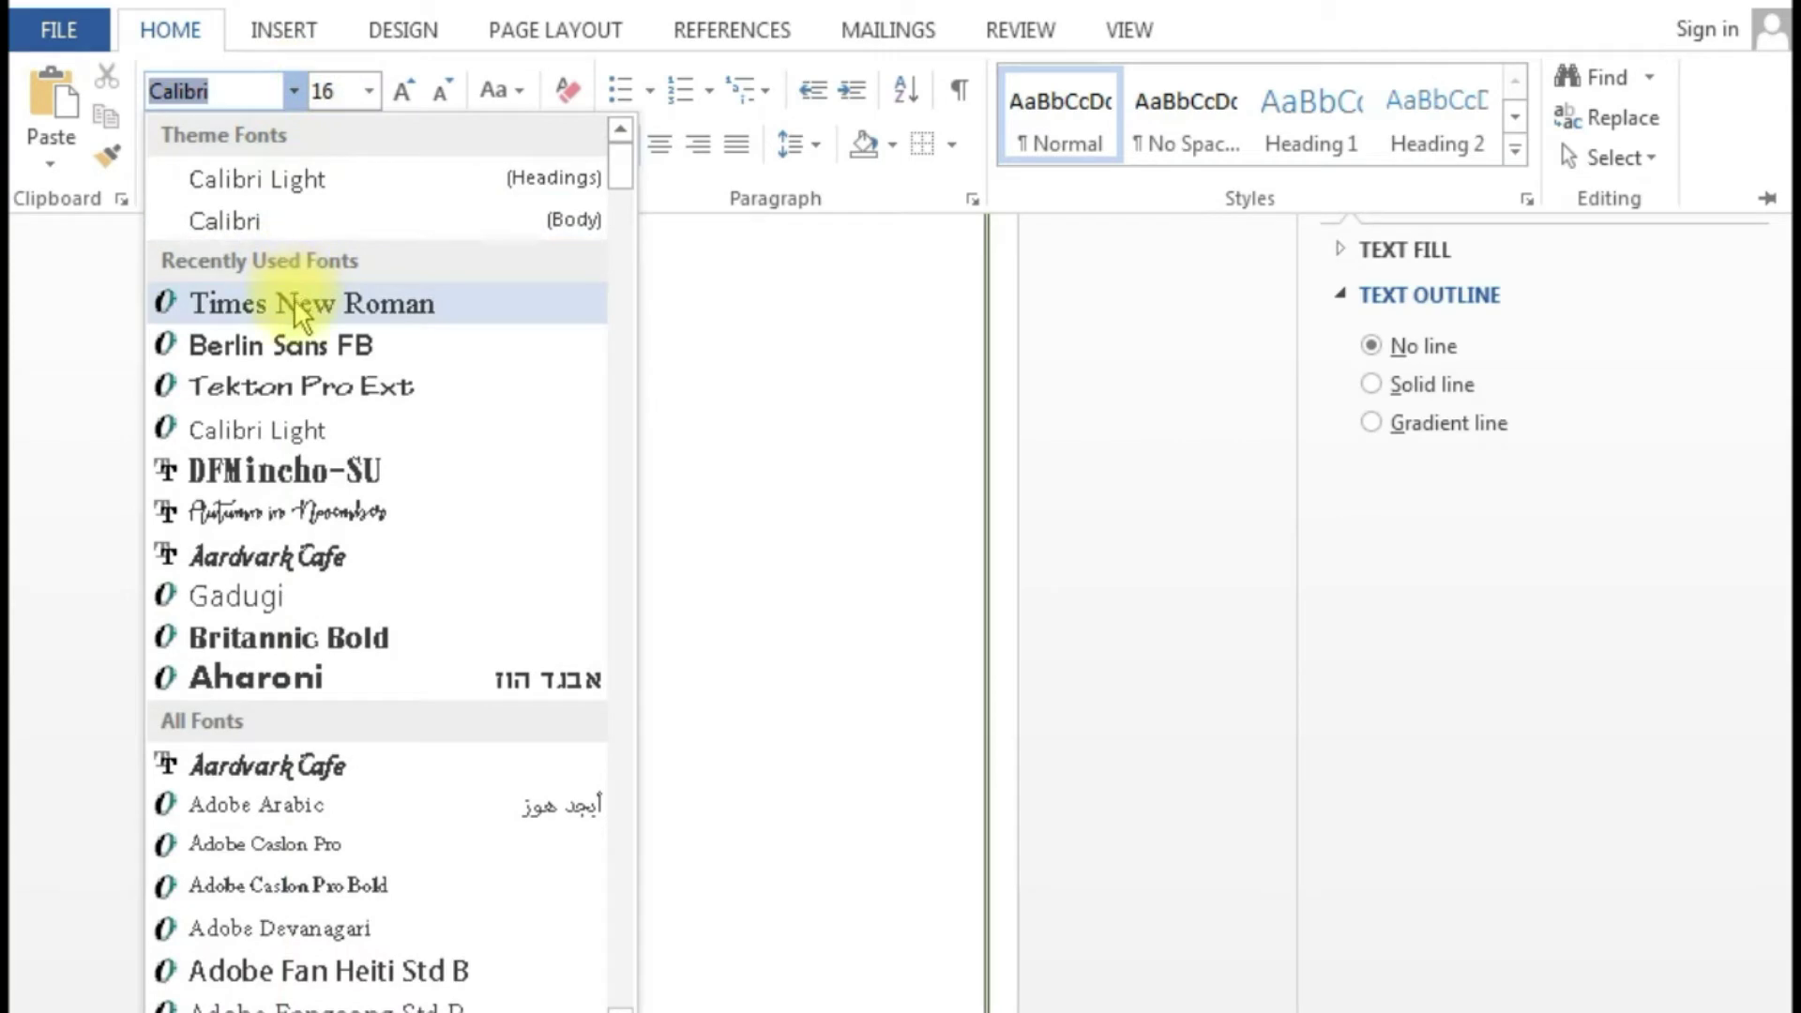
click(287, 309)
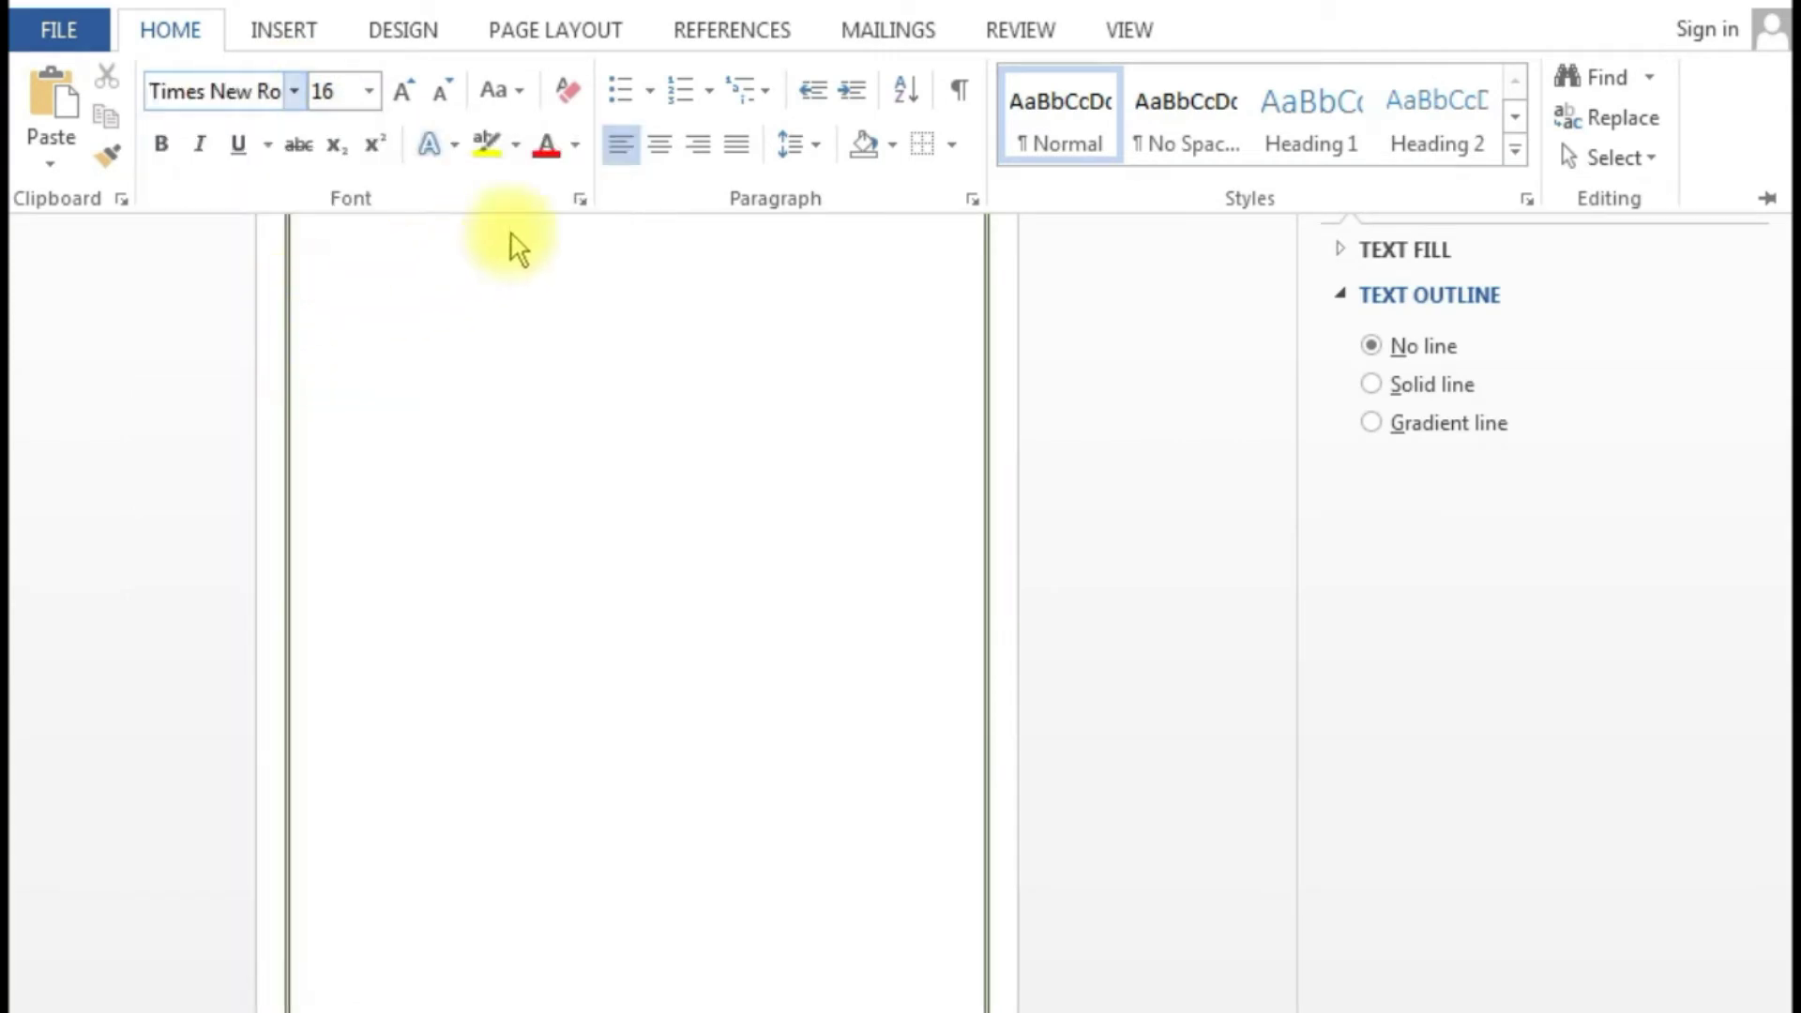
click(659, 153)
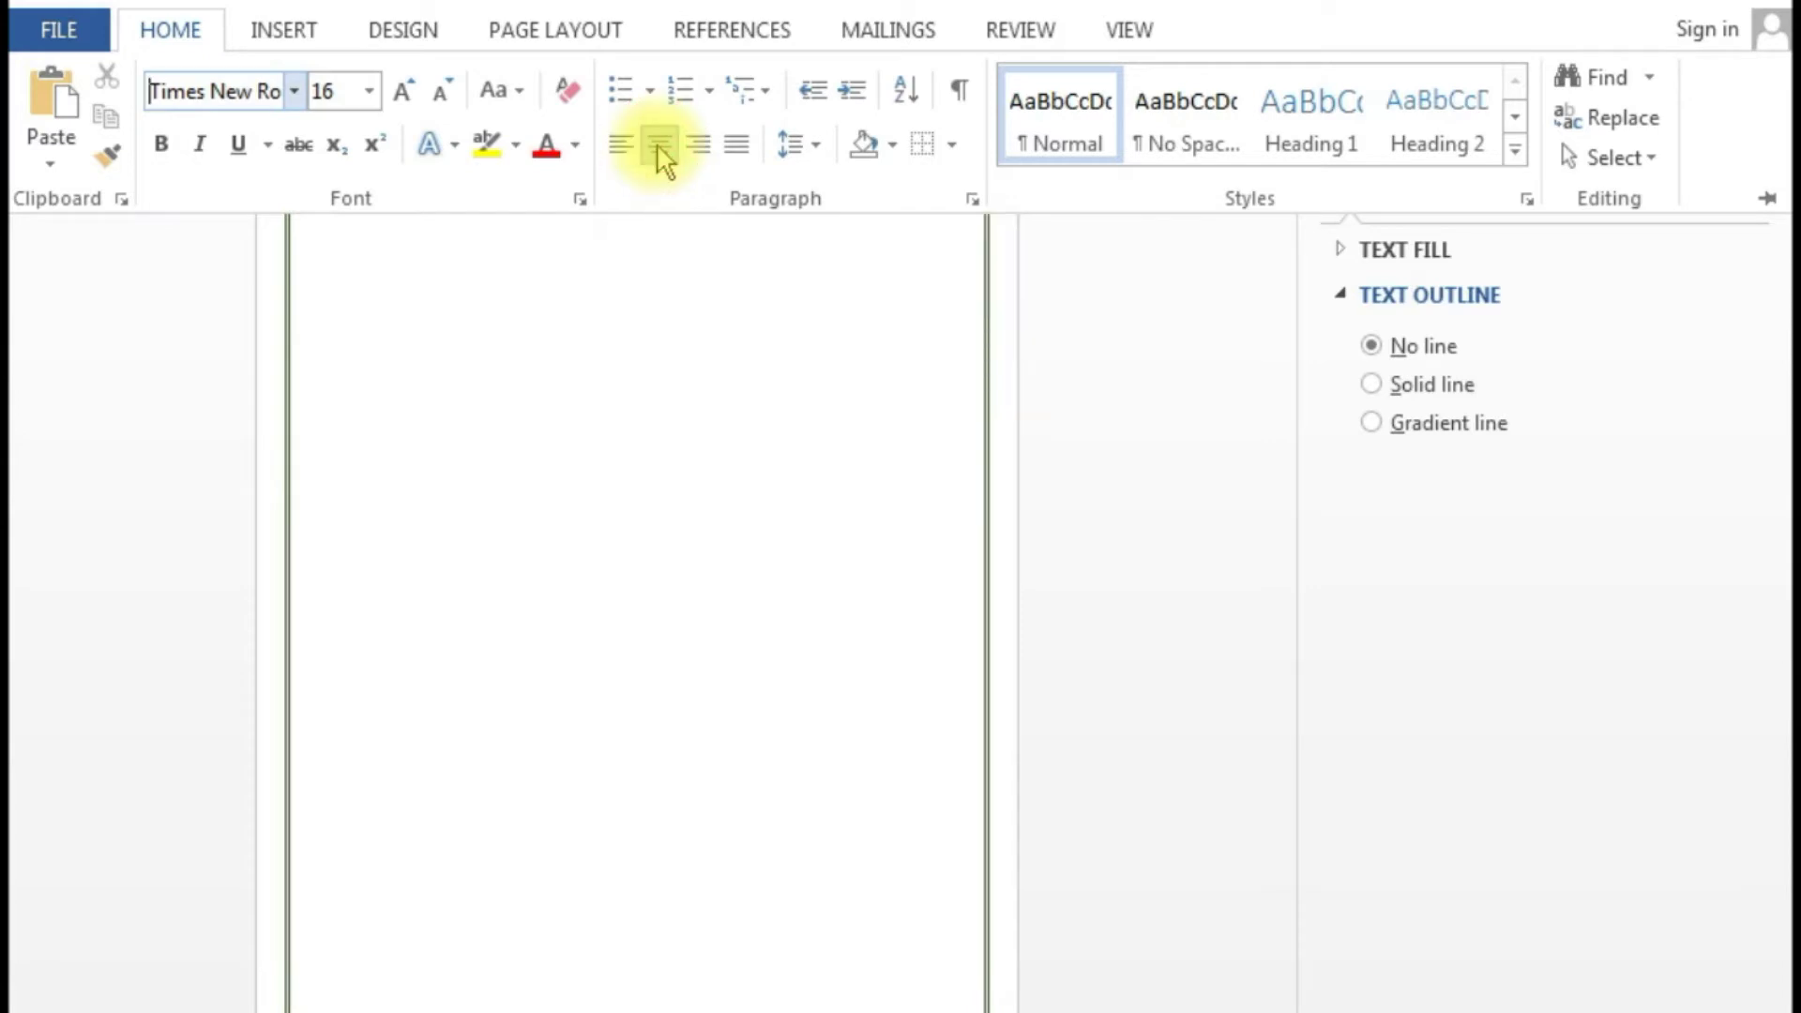
click(656, 342)
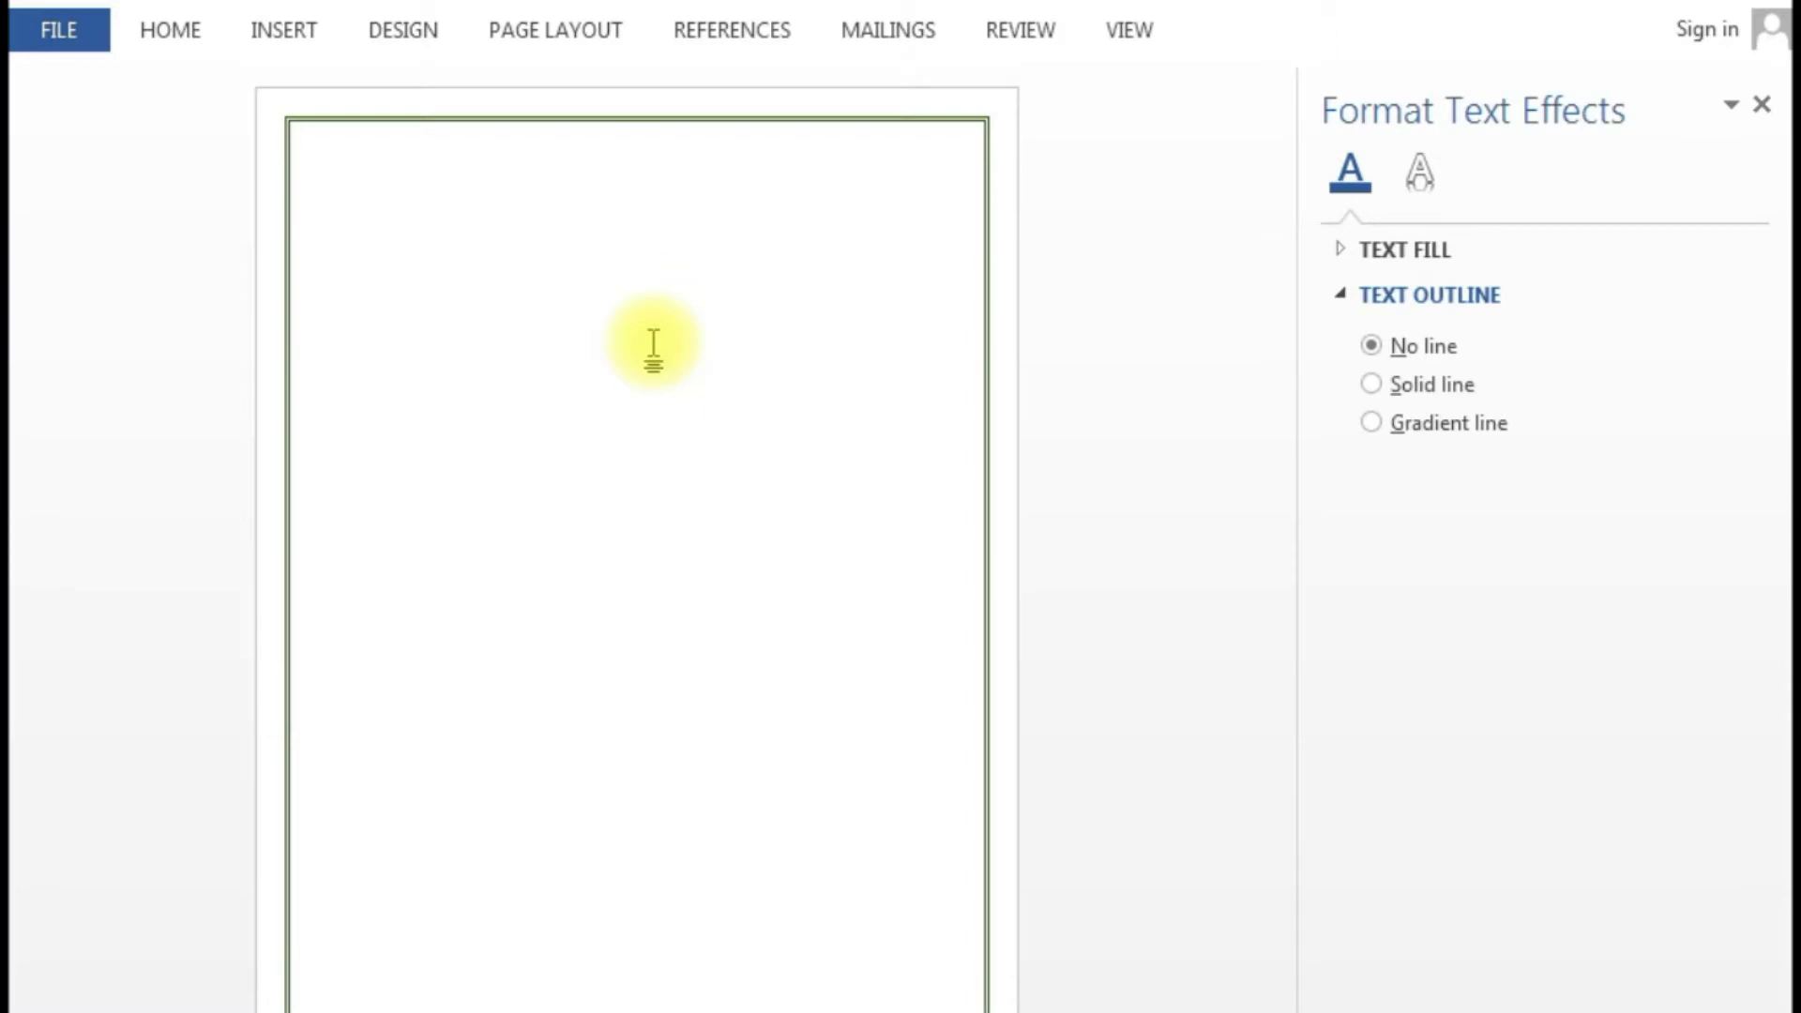
- Type the centred title 'DAERAH DALAM KERANGKA KESATUAN NEGARA REPUBLIK INDONESIA' and start a new line below
key(Return)
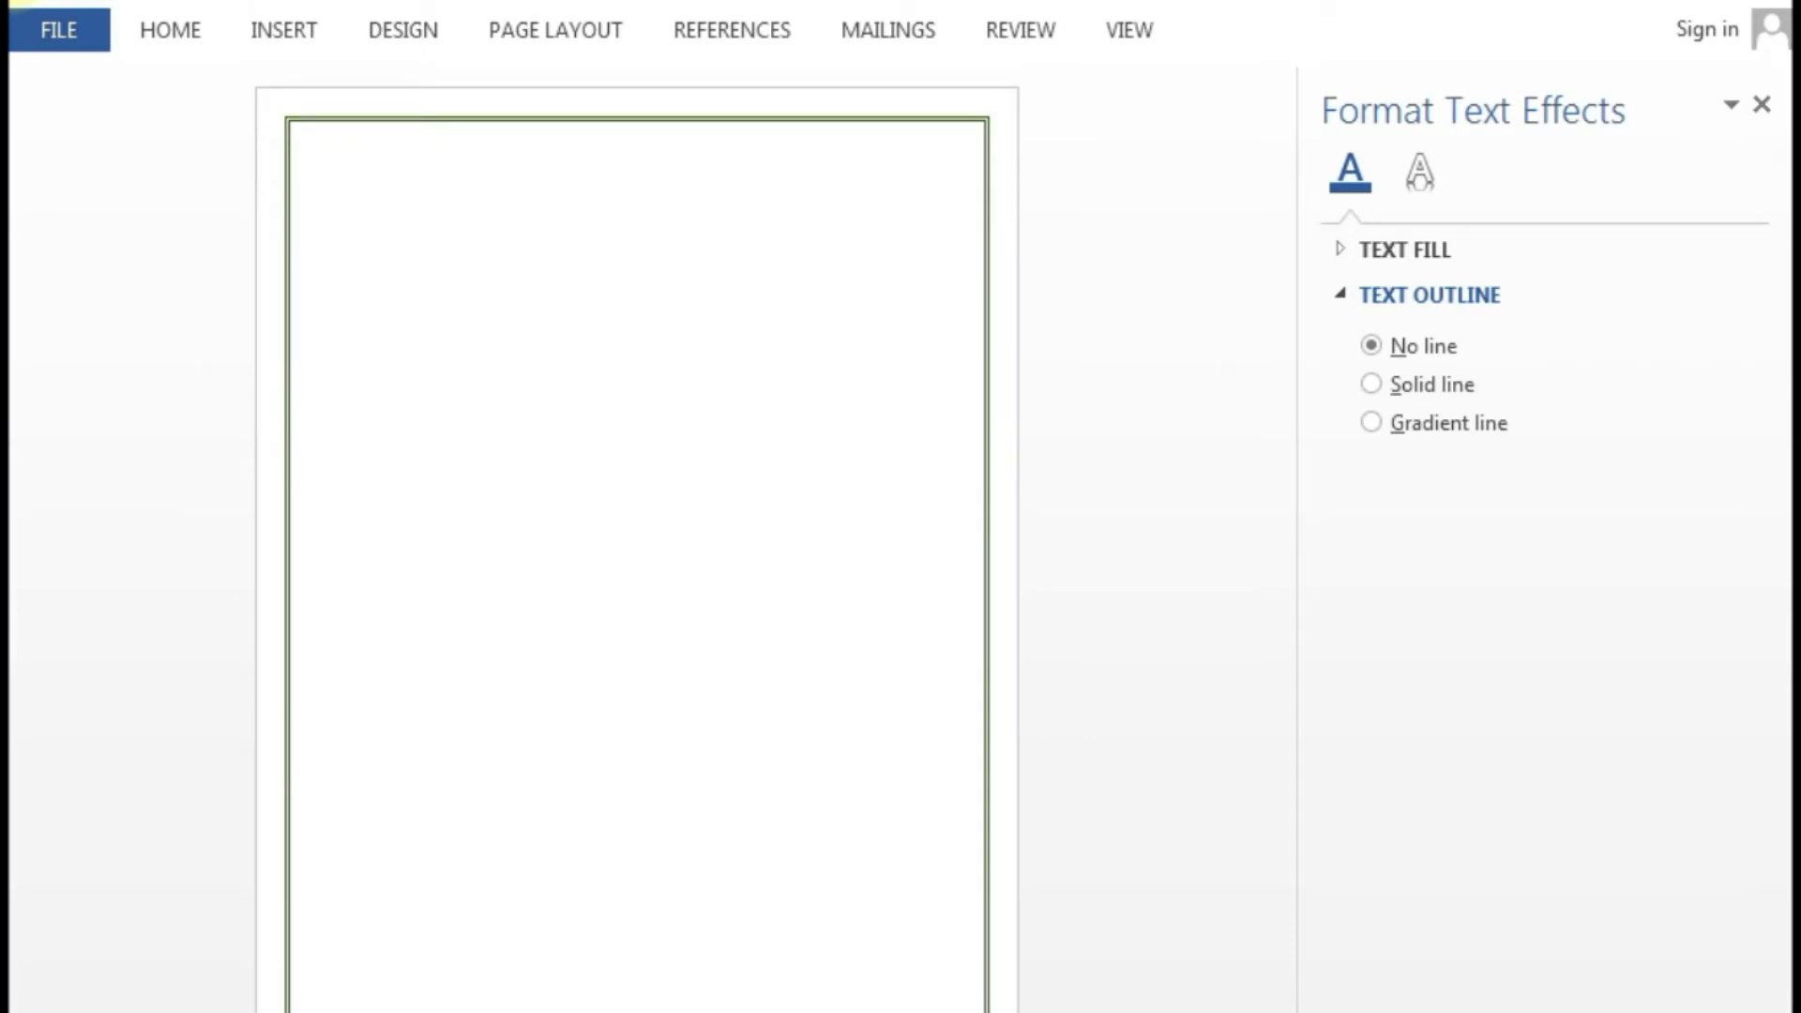
text(DAERAH DALAM)
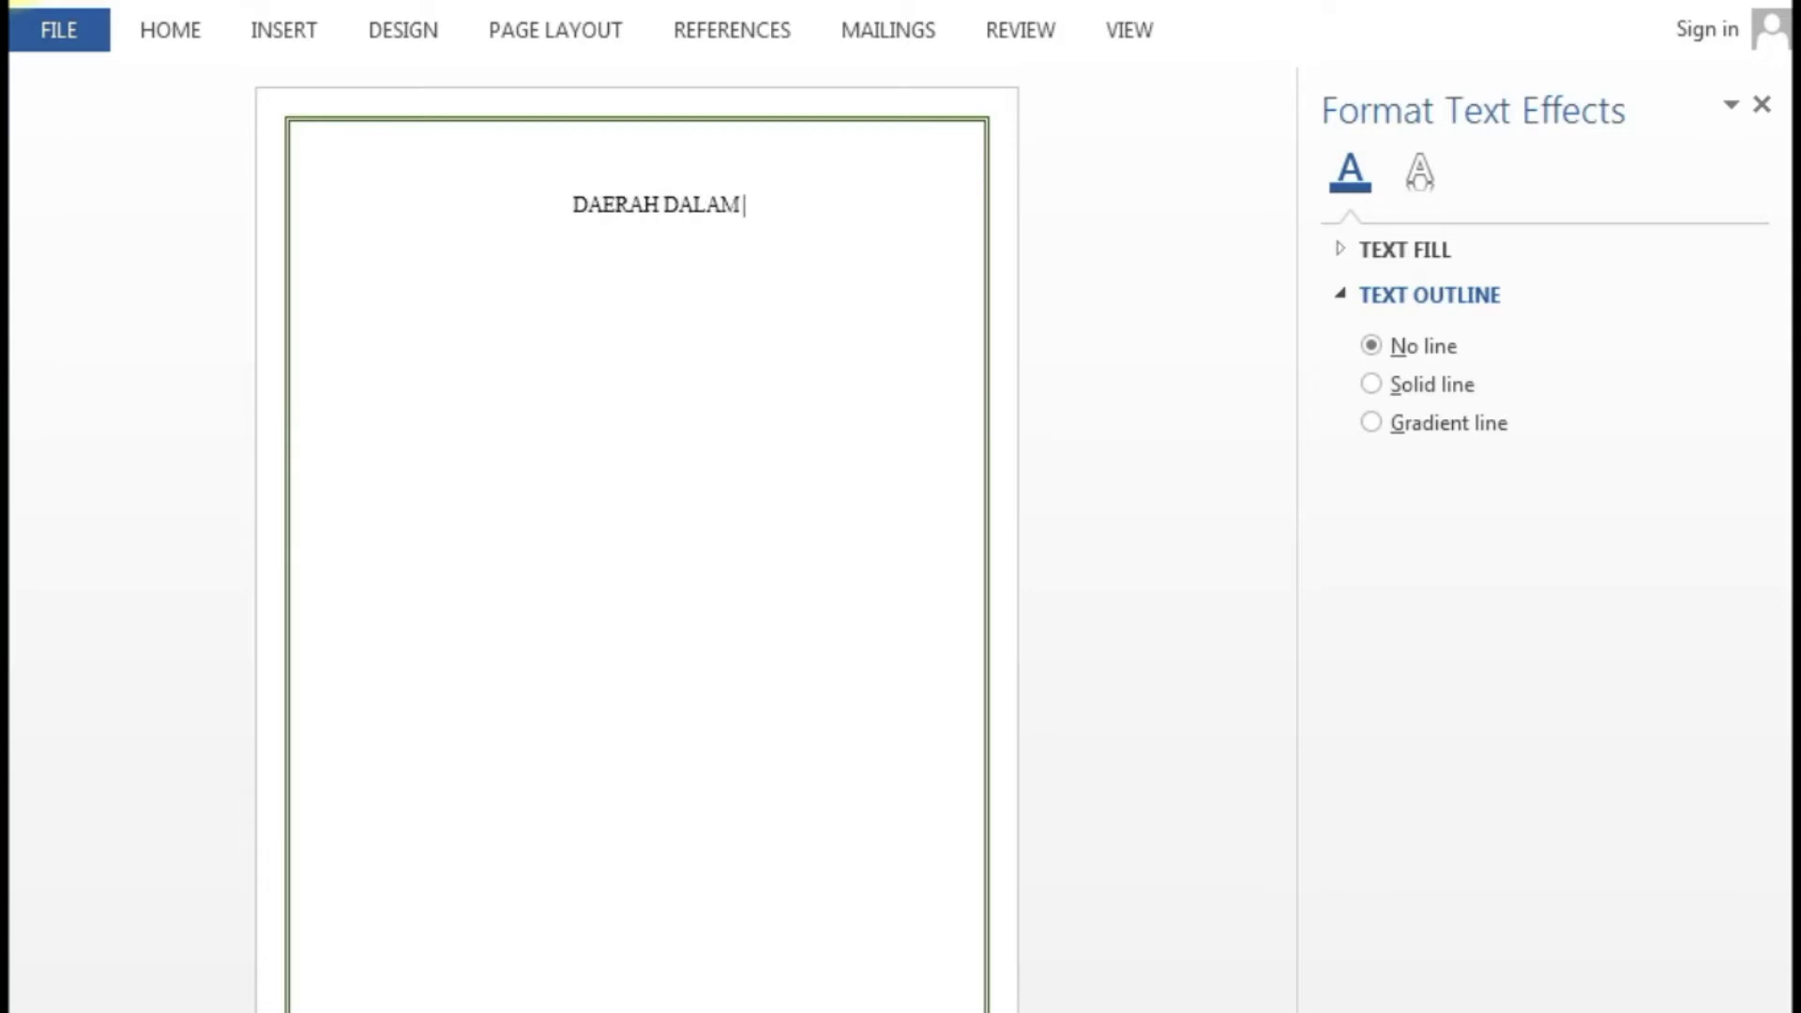
text( KERAN)
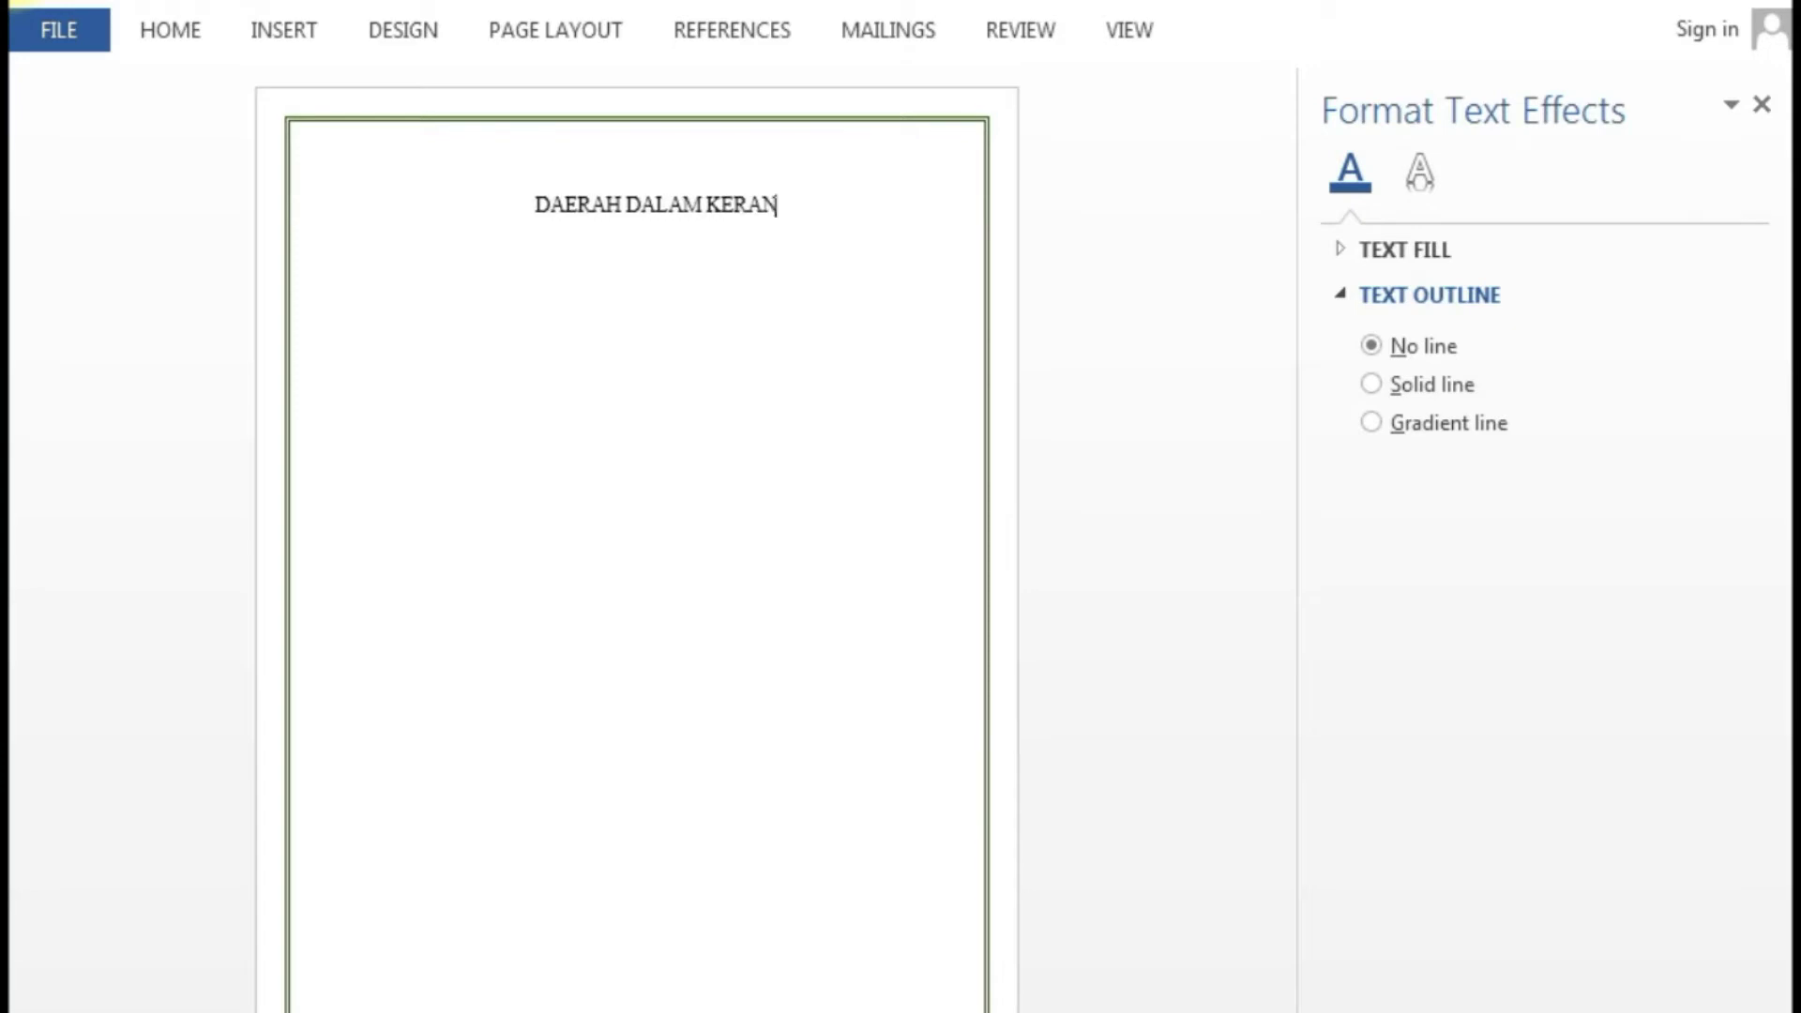
text(GKA )
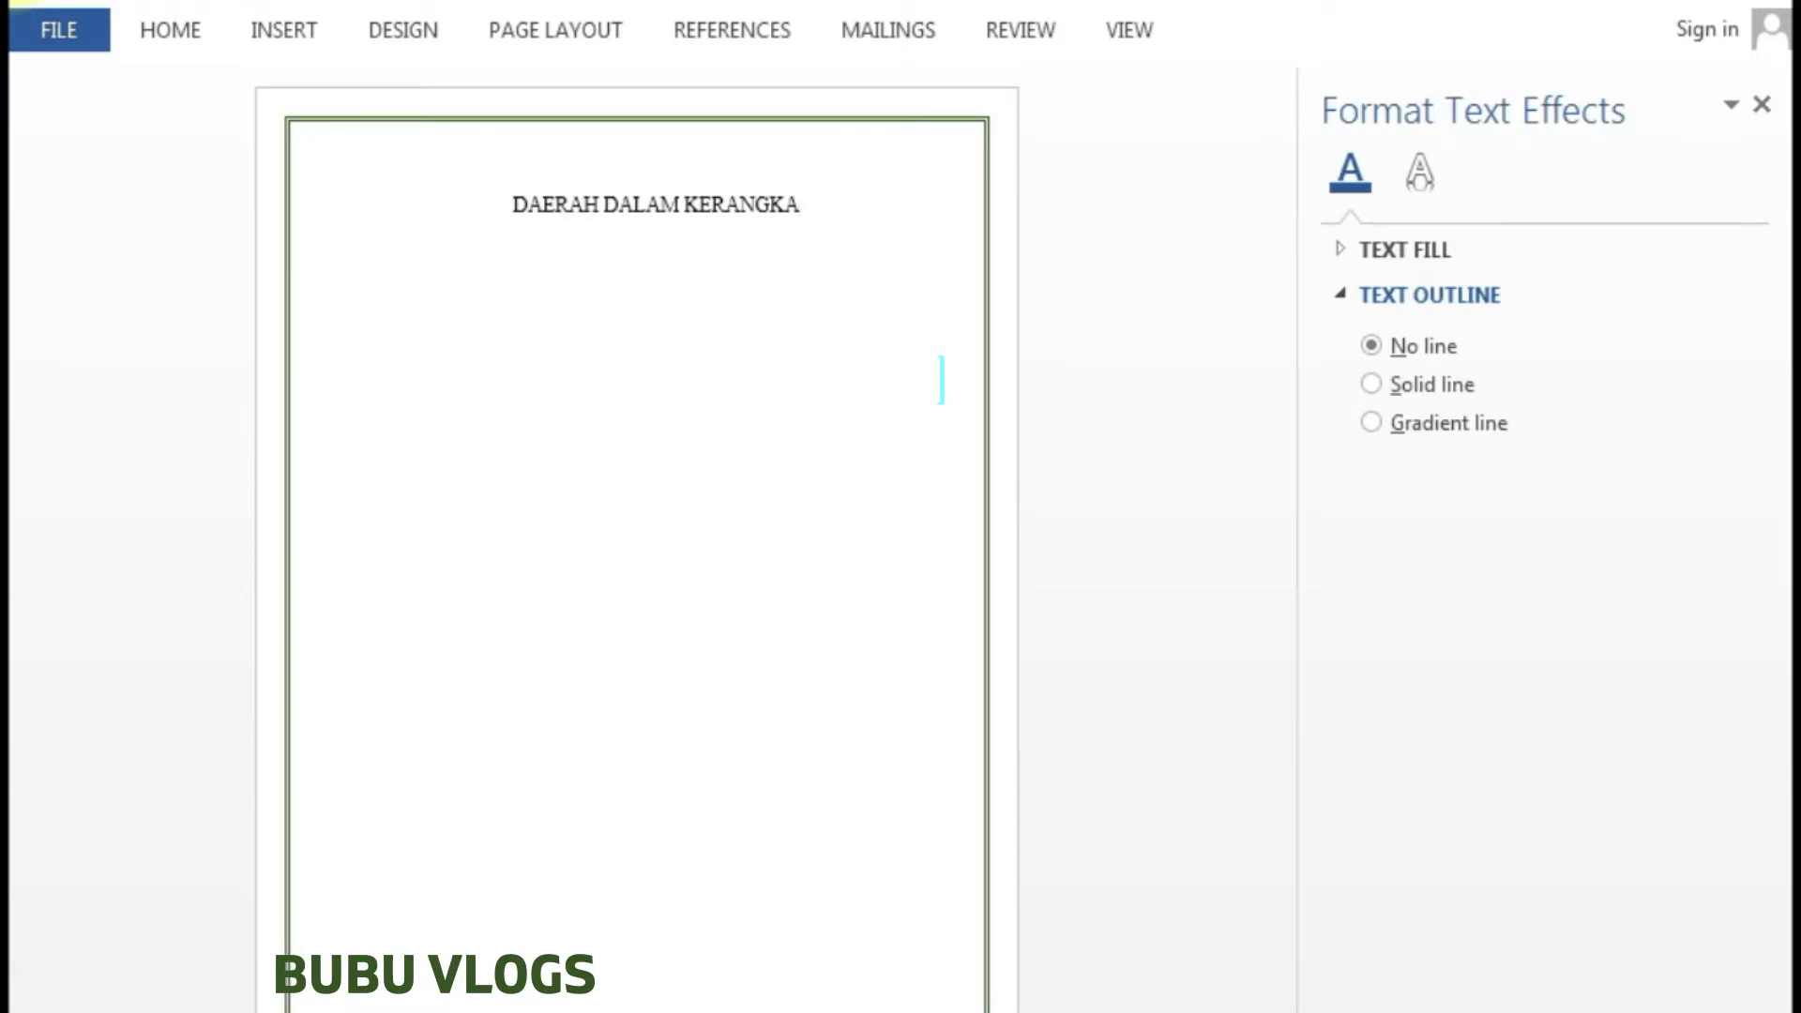
text(KESATUAN)
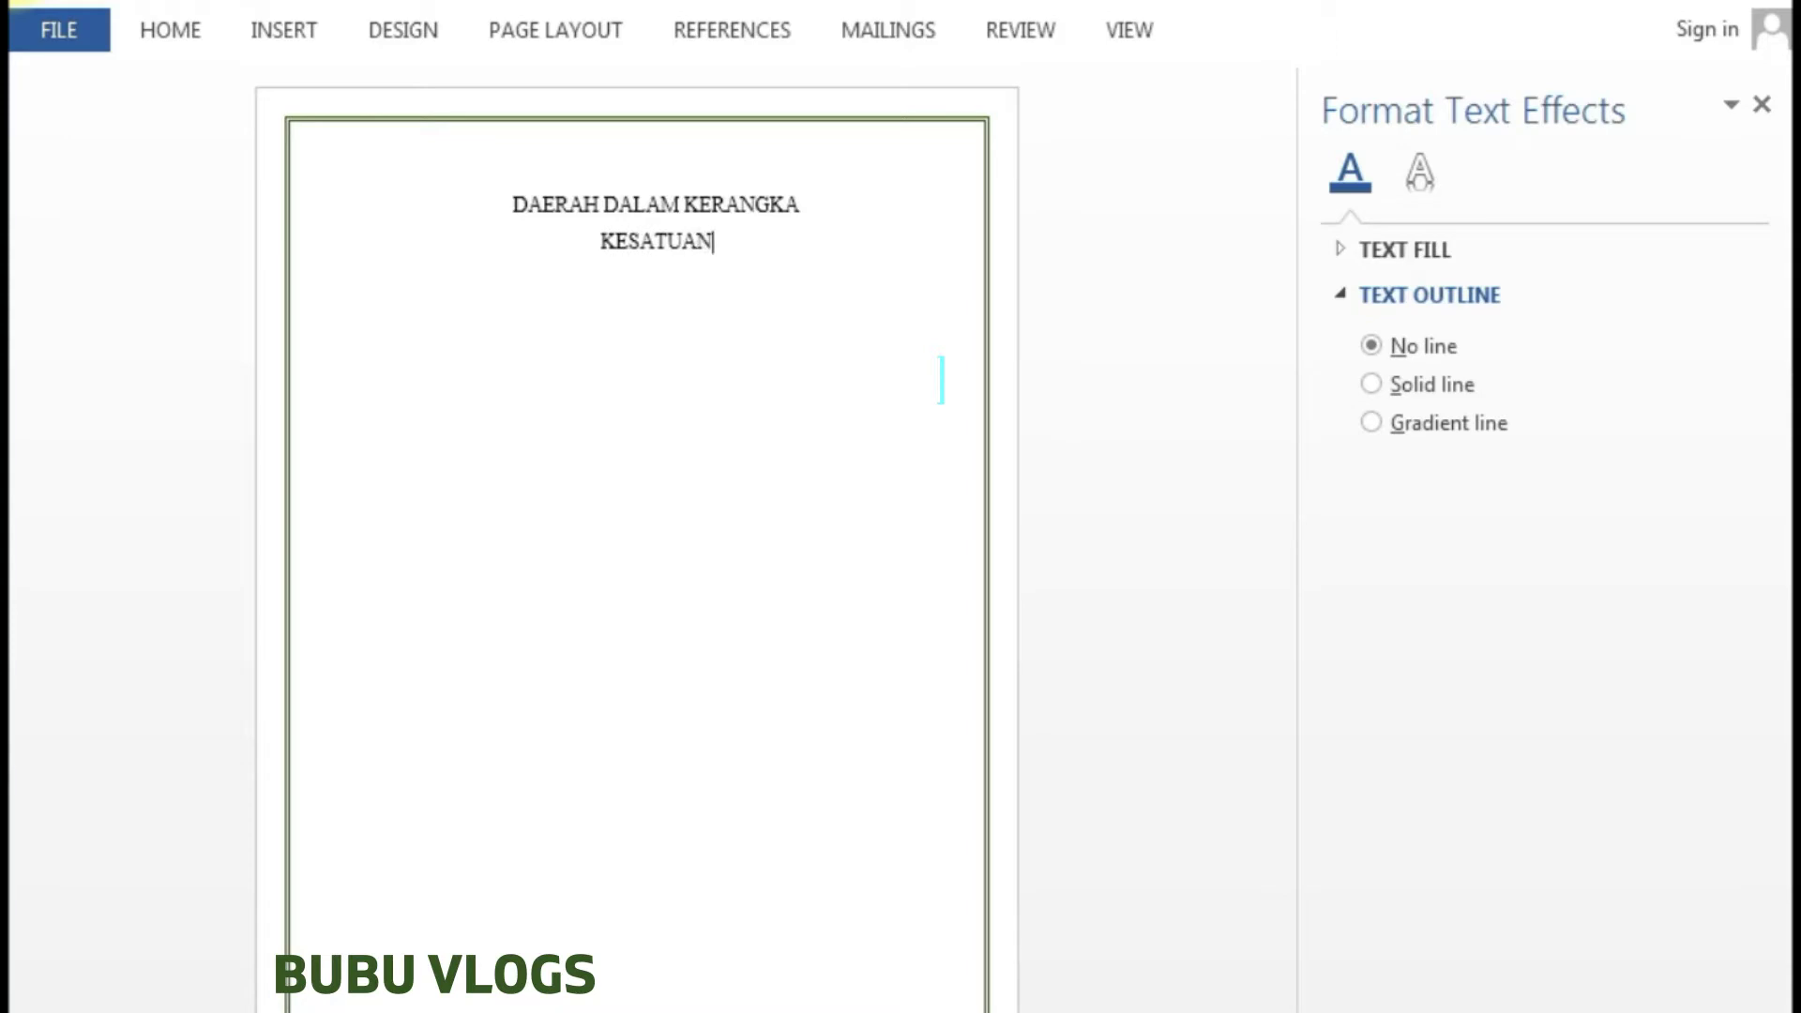
text( NEG)
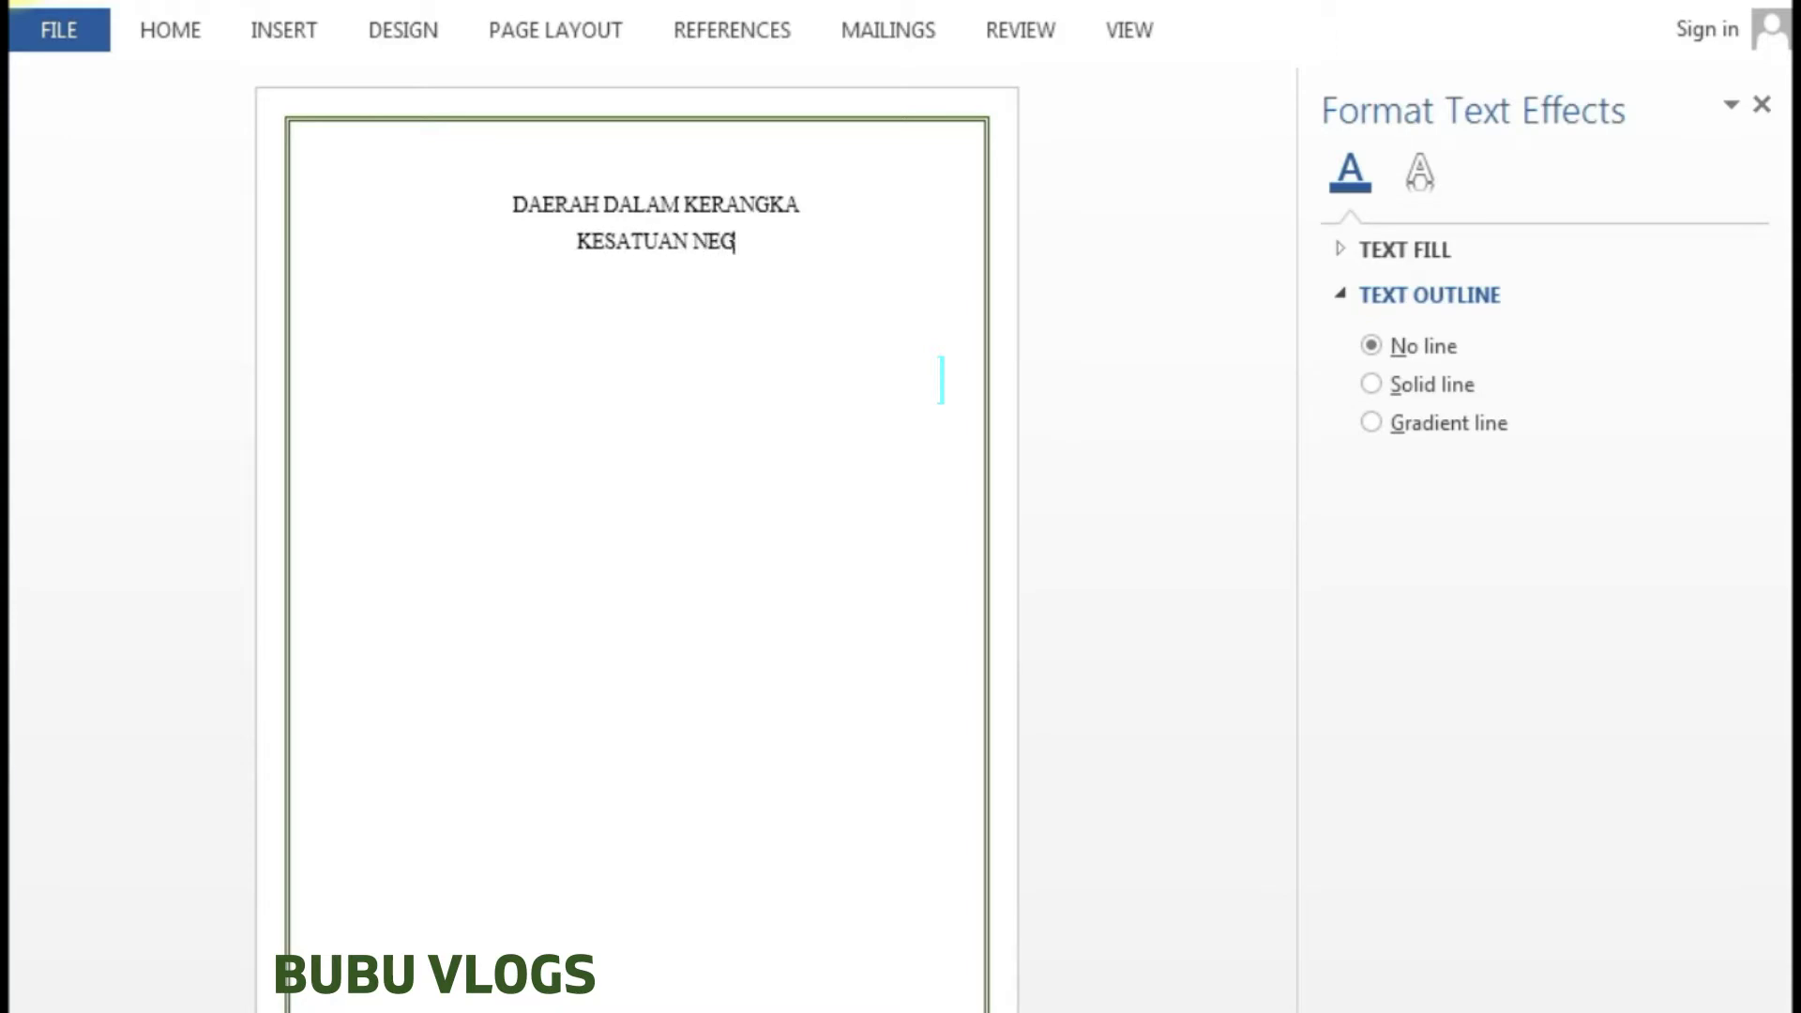
text(ARA)
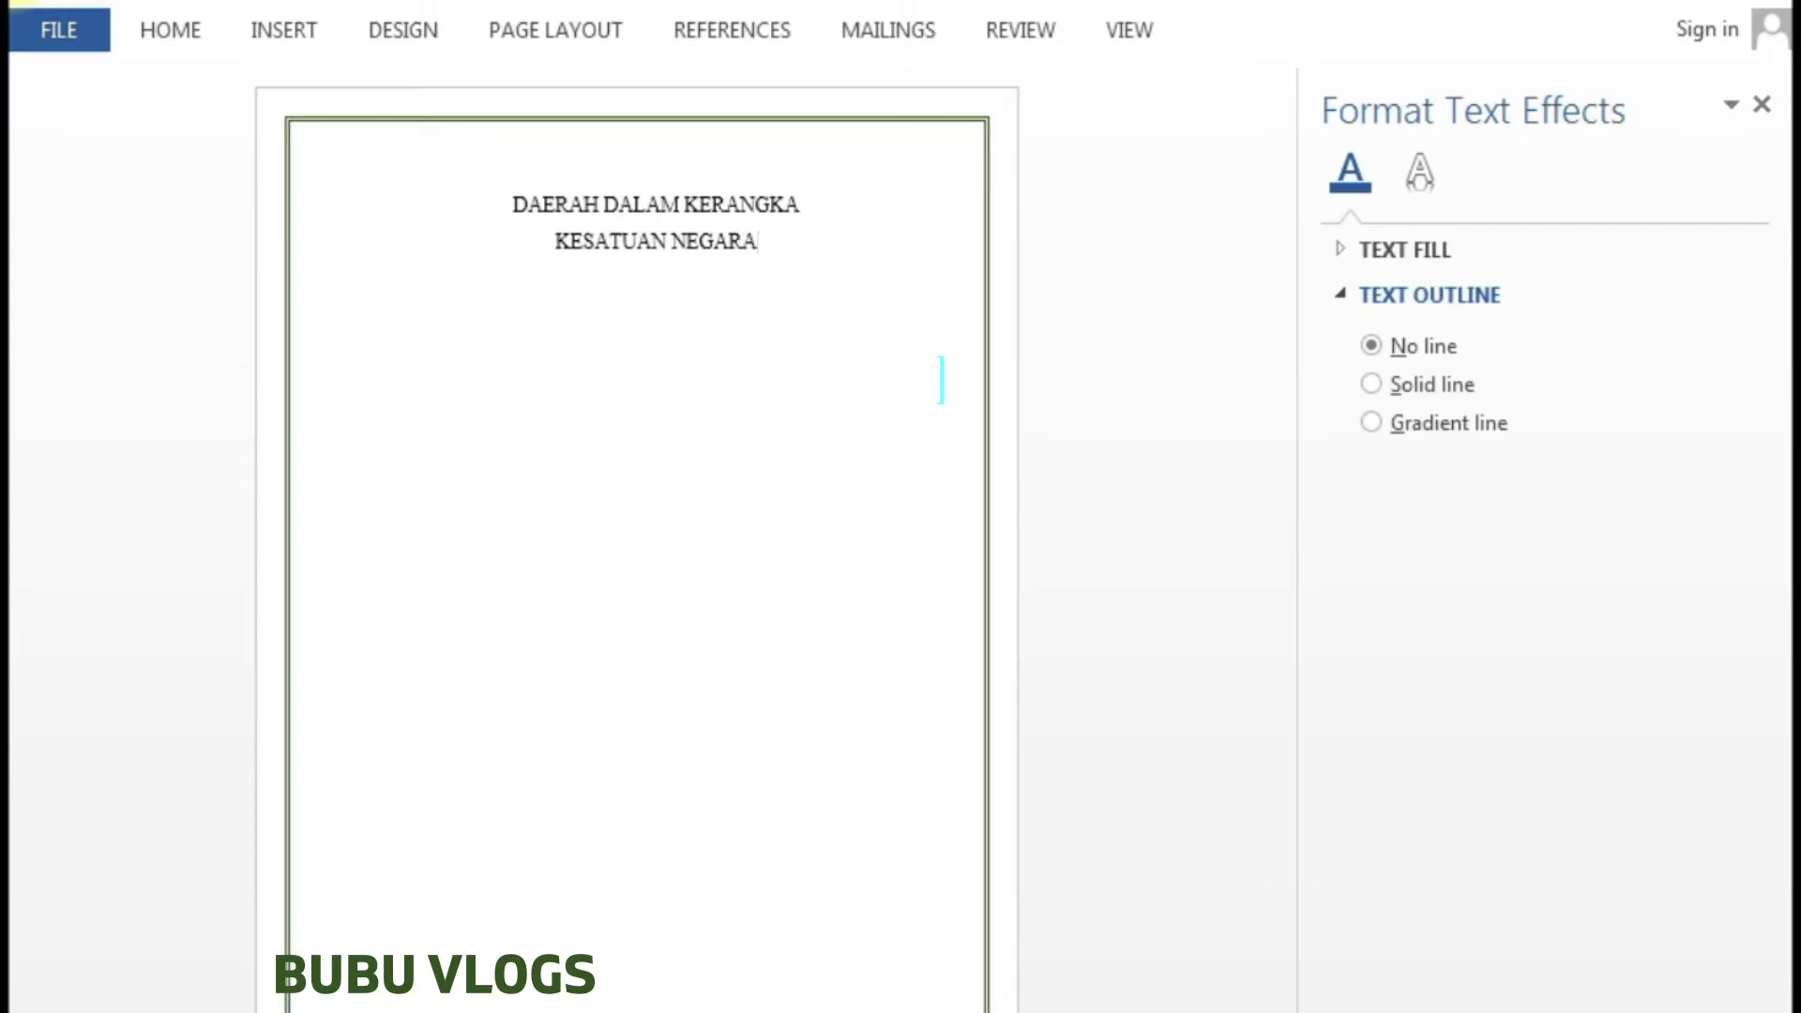
text( REP)
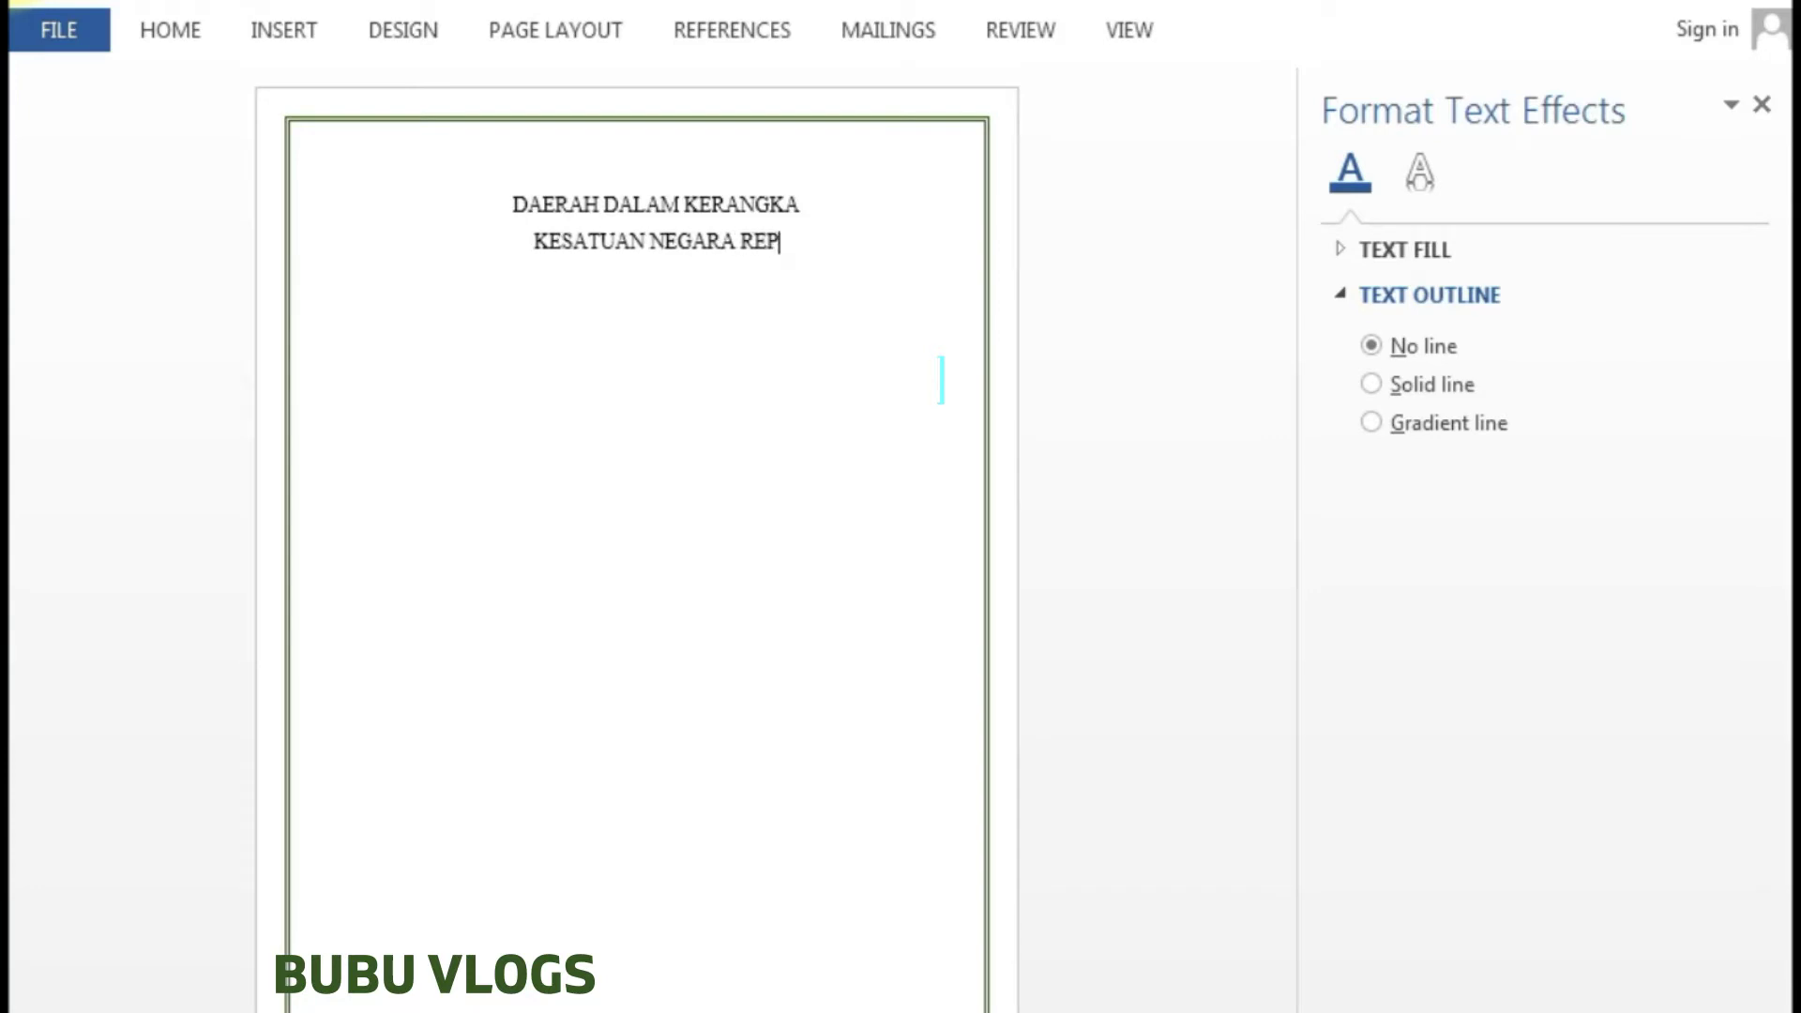
text(U)
text(BLI)
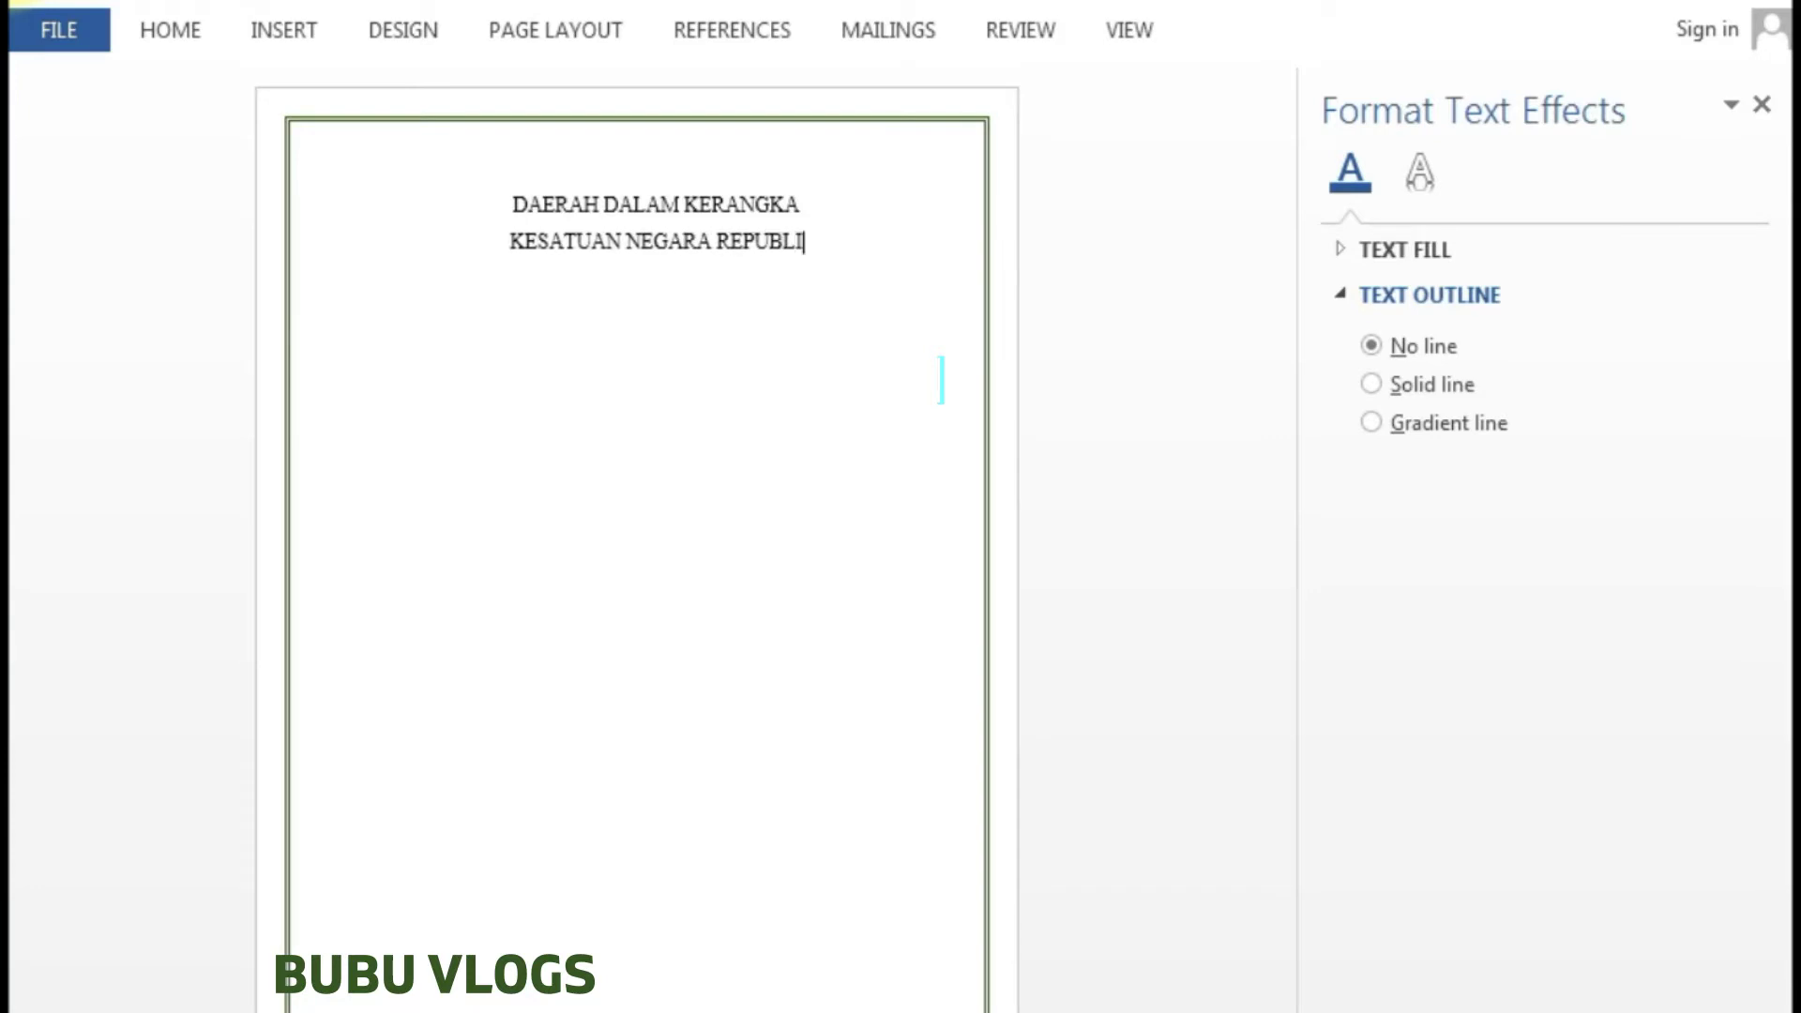
text(K INDONESIA)
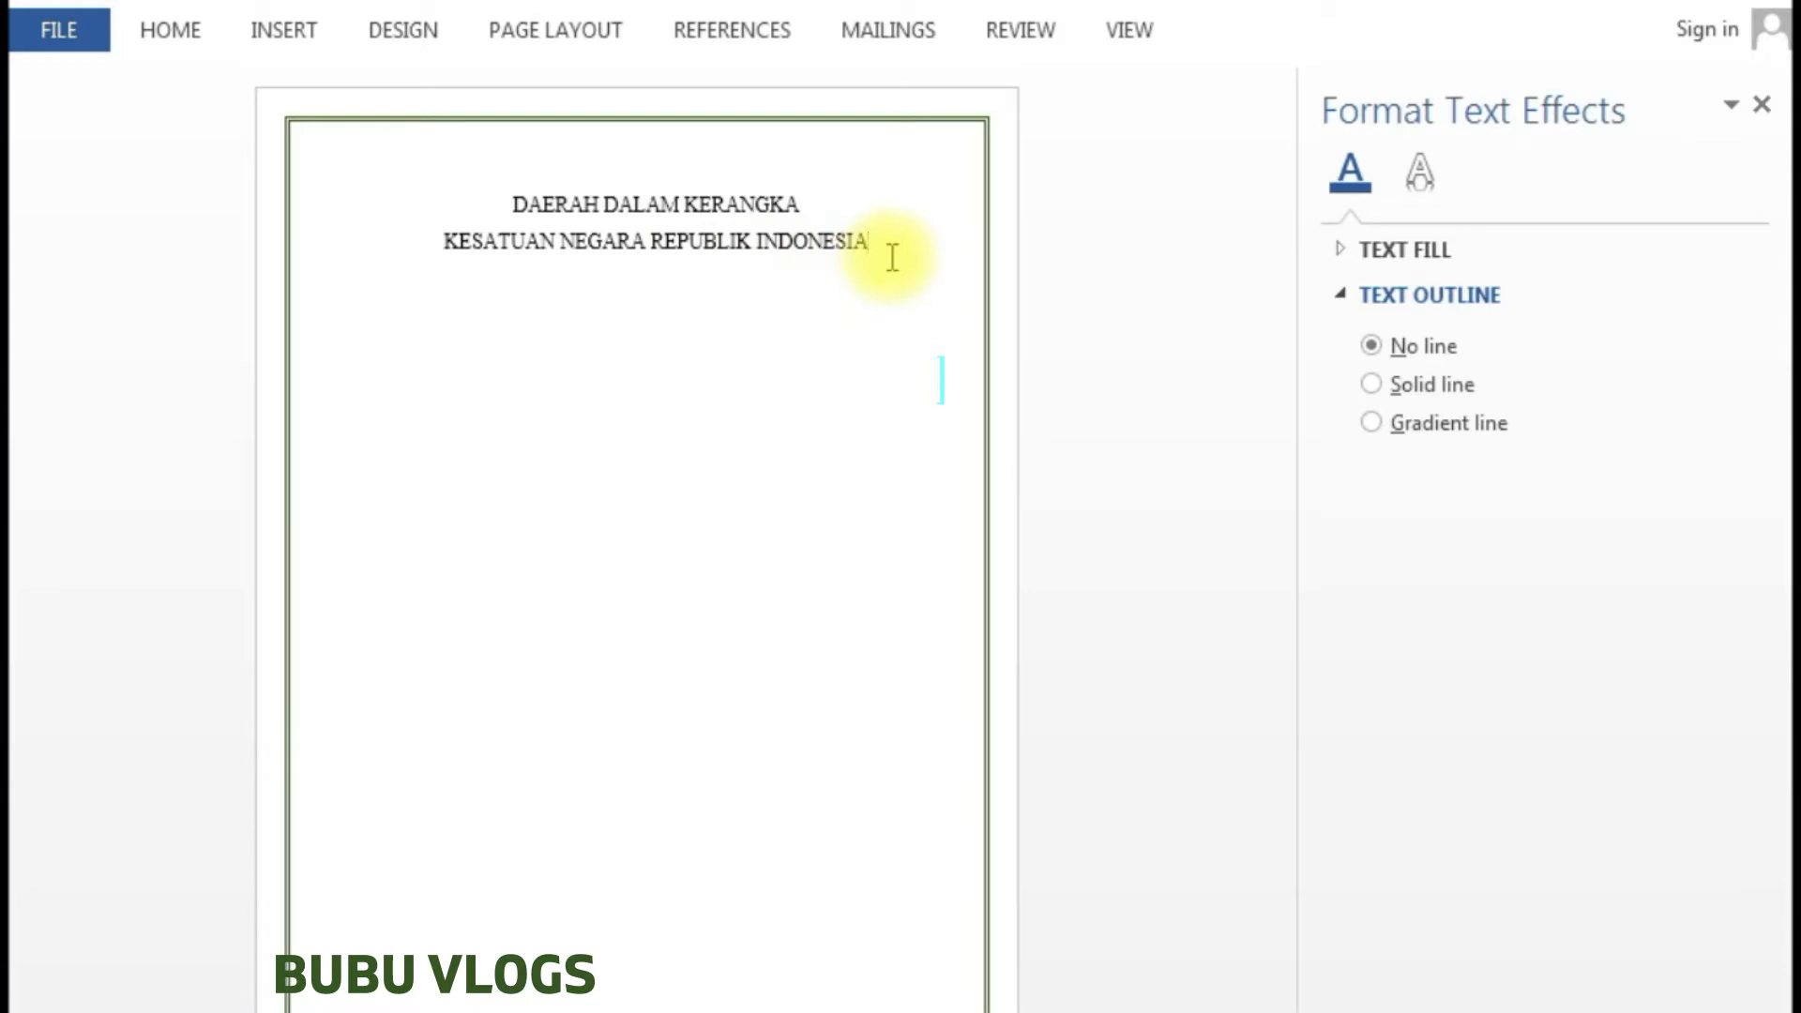
key(Return)
key(Return)
key(Return)
key(Return)
key(Return)
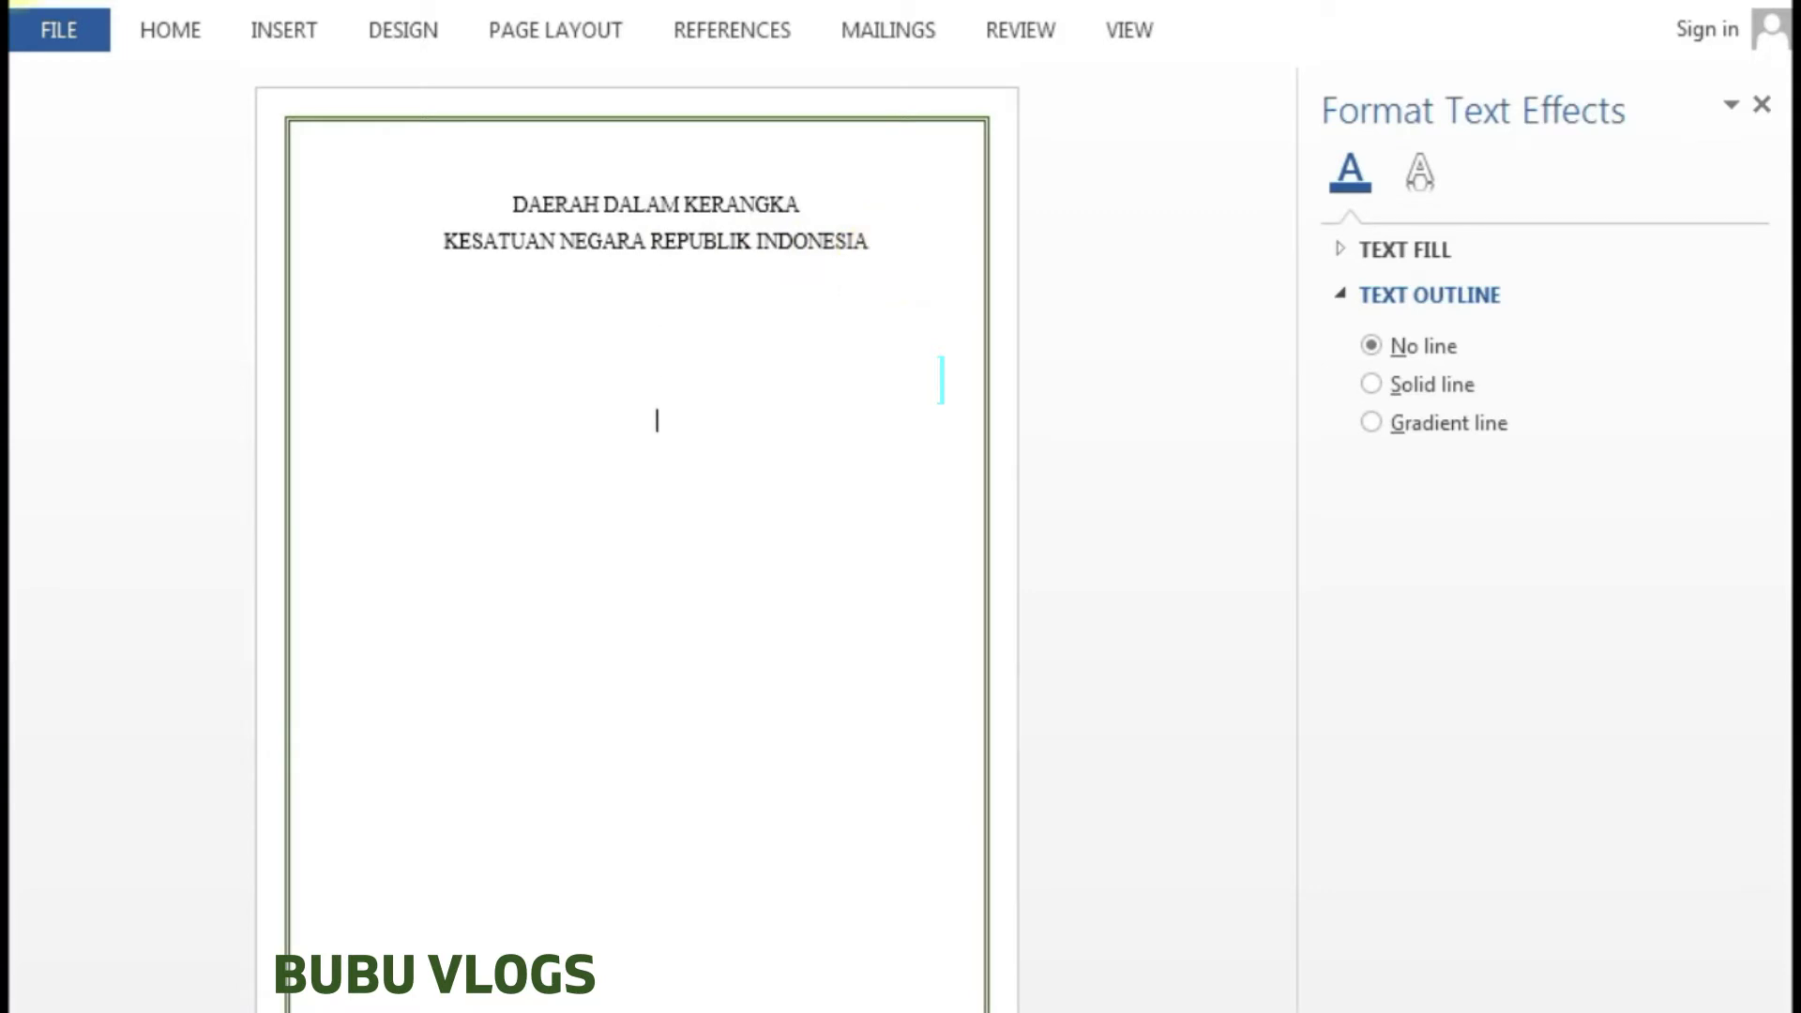
click(286, 30)
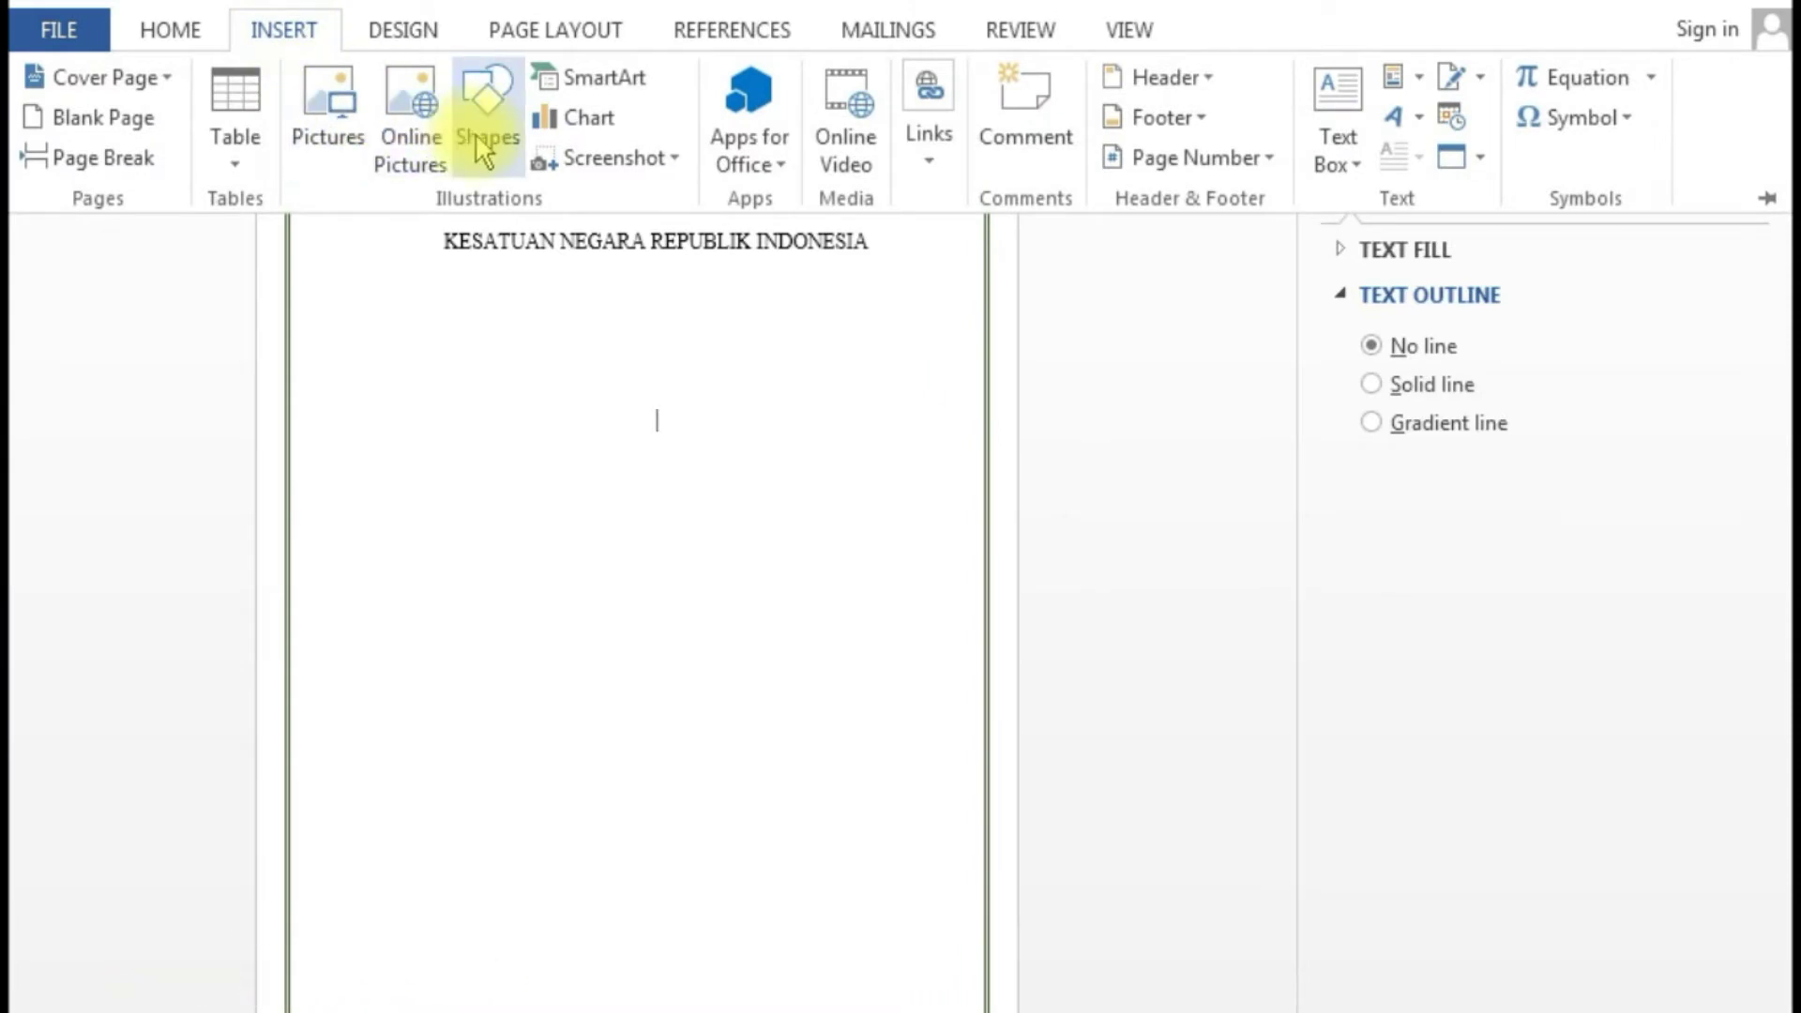
- Draw a long straight vertical line down the page beneath the title
click(489, 143)
click(507, 241)
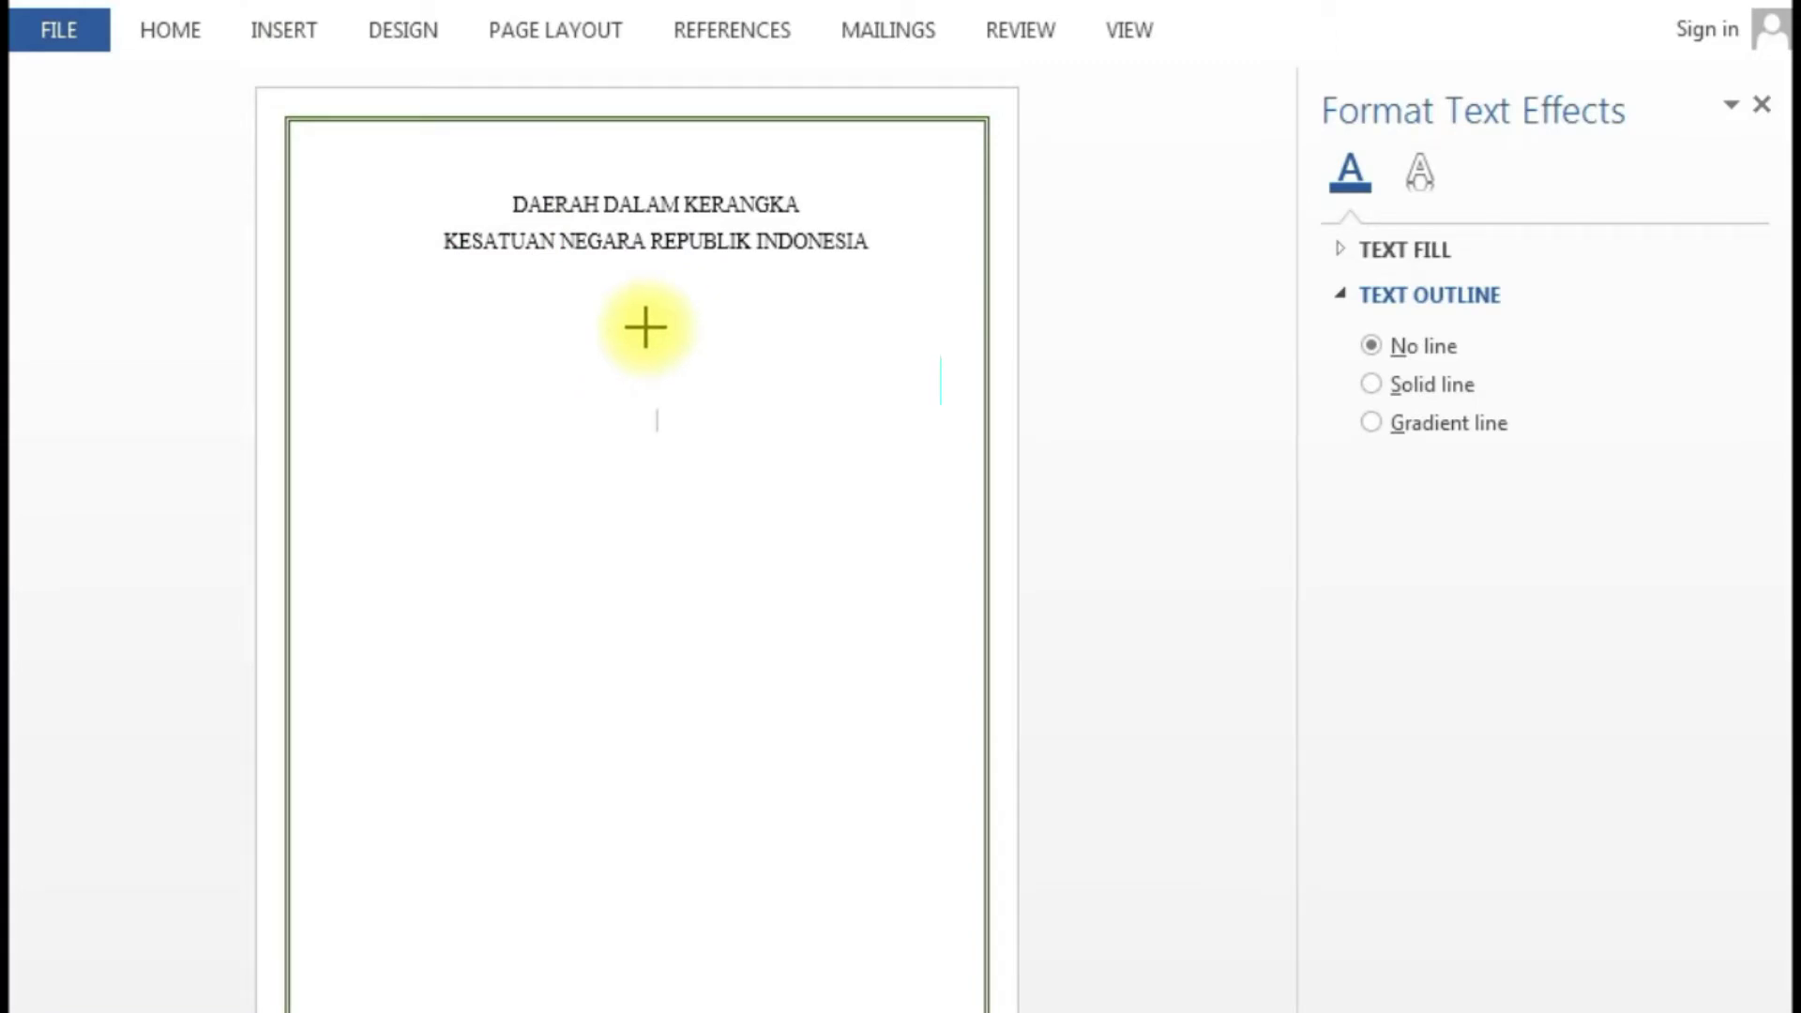
mouse_move(647, 313)
mouse_down()
mouse_move(671, 531)
mouse_move(665, 926)
mouse_up()
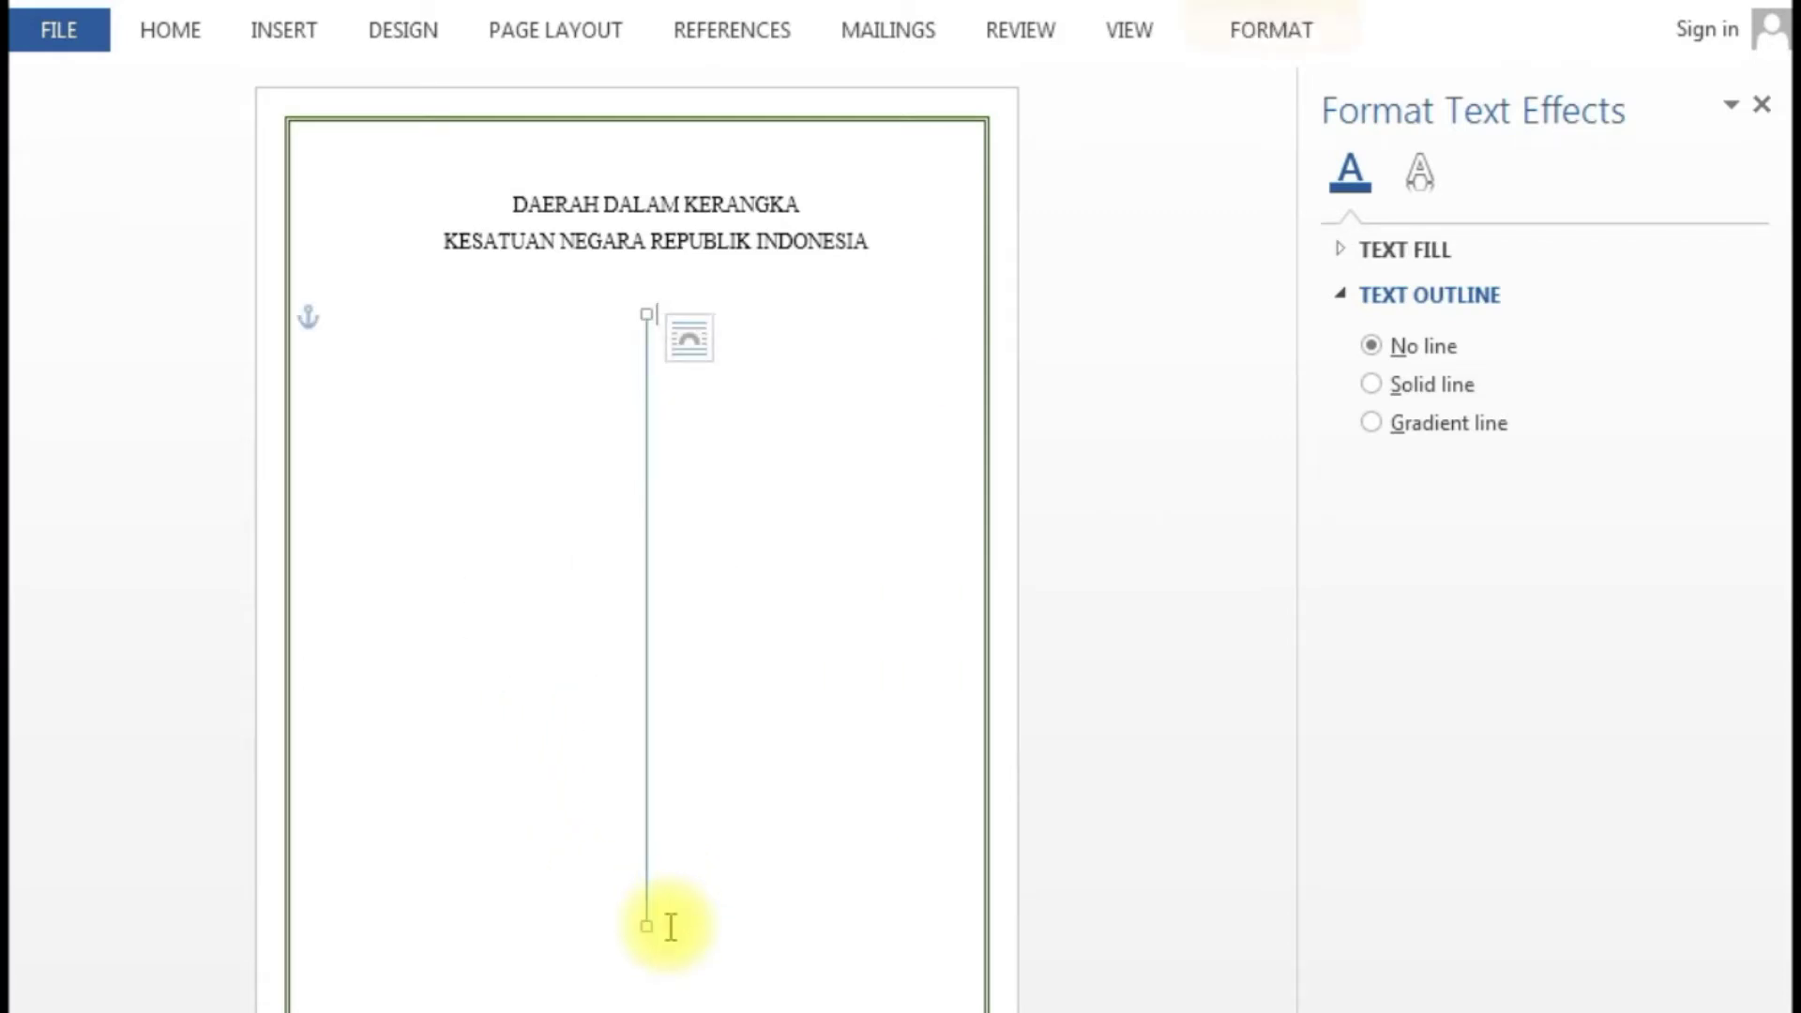
click(1269, 38)
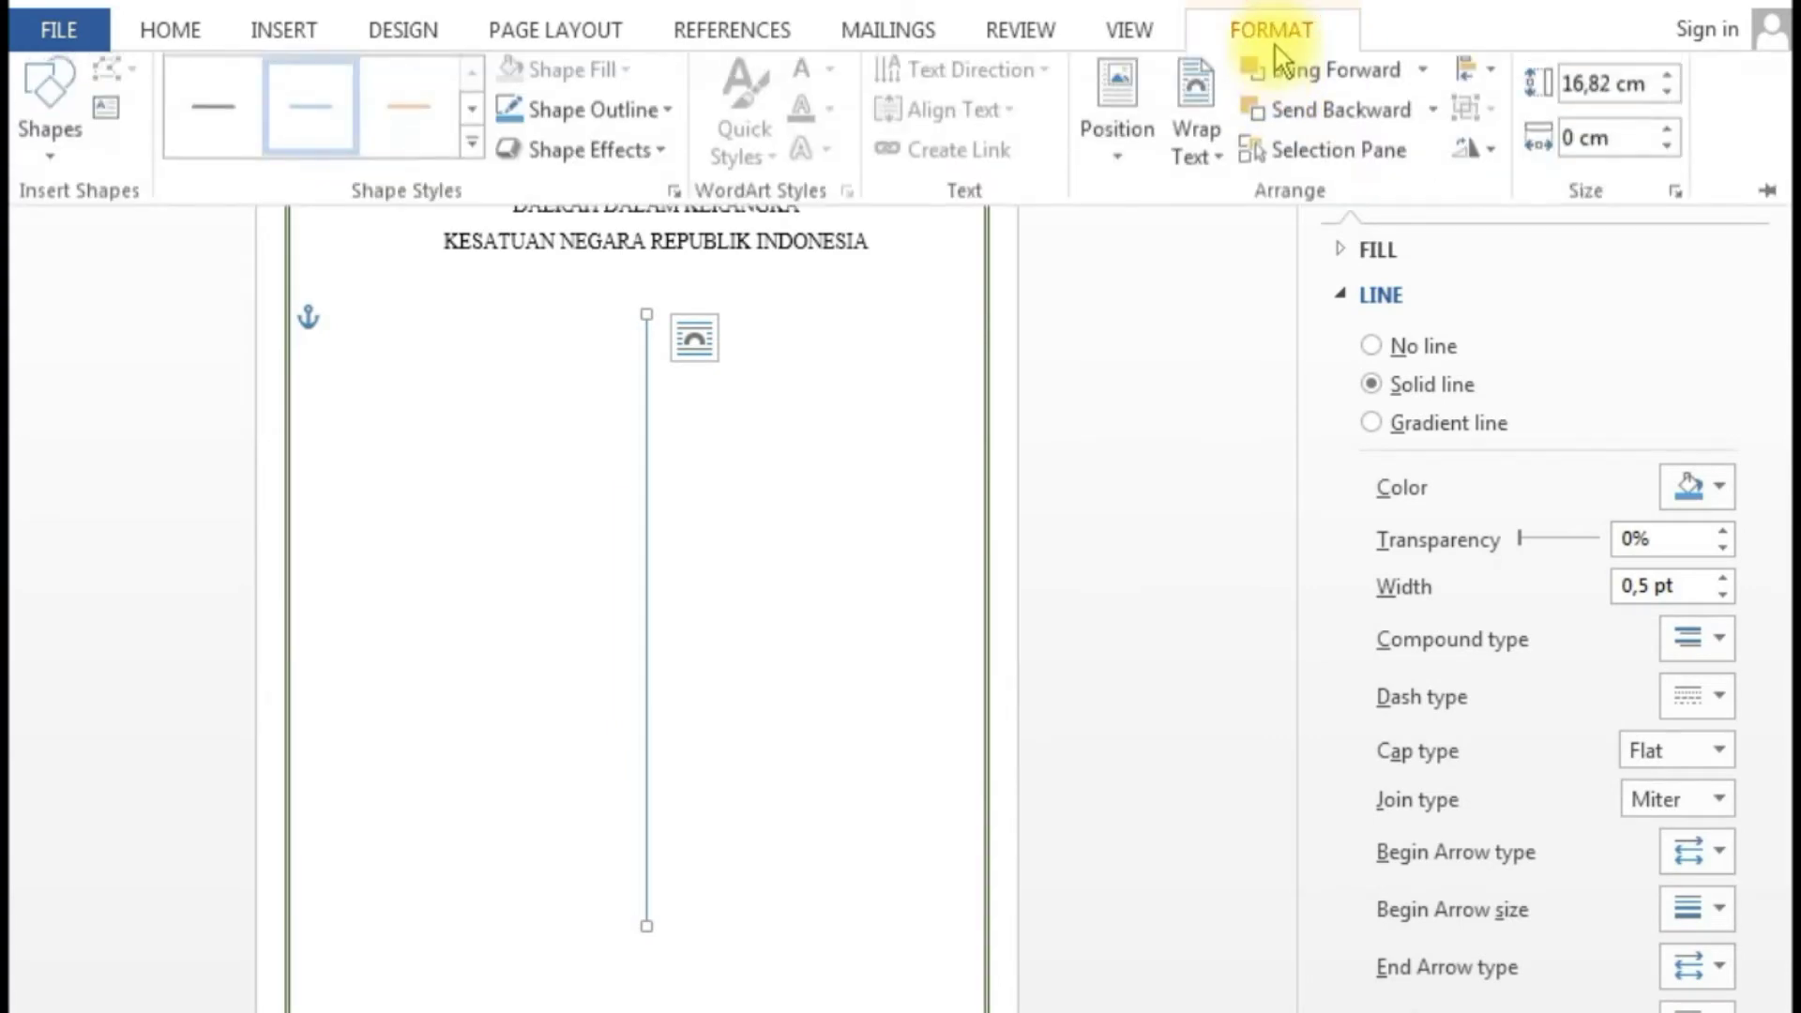
- Set the vertical line's absolute height to 13,4 cm
click(1674, 198)
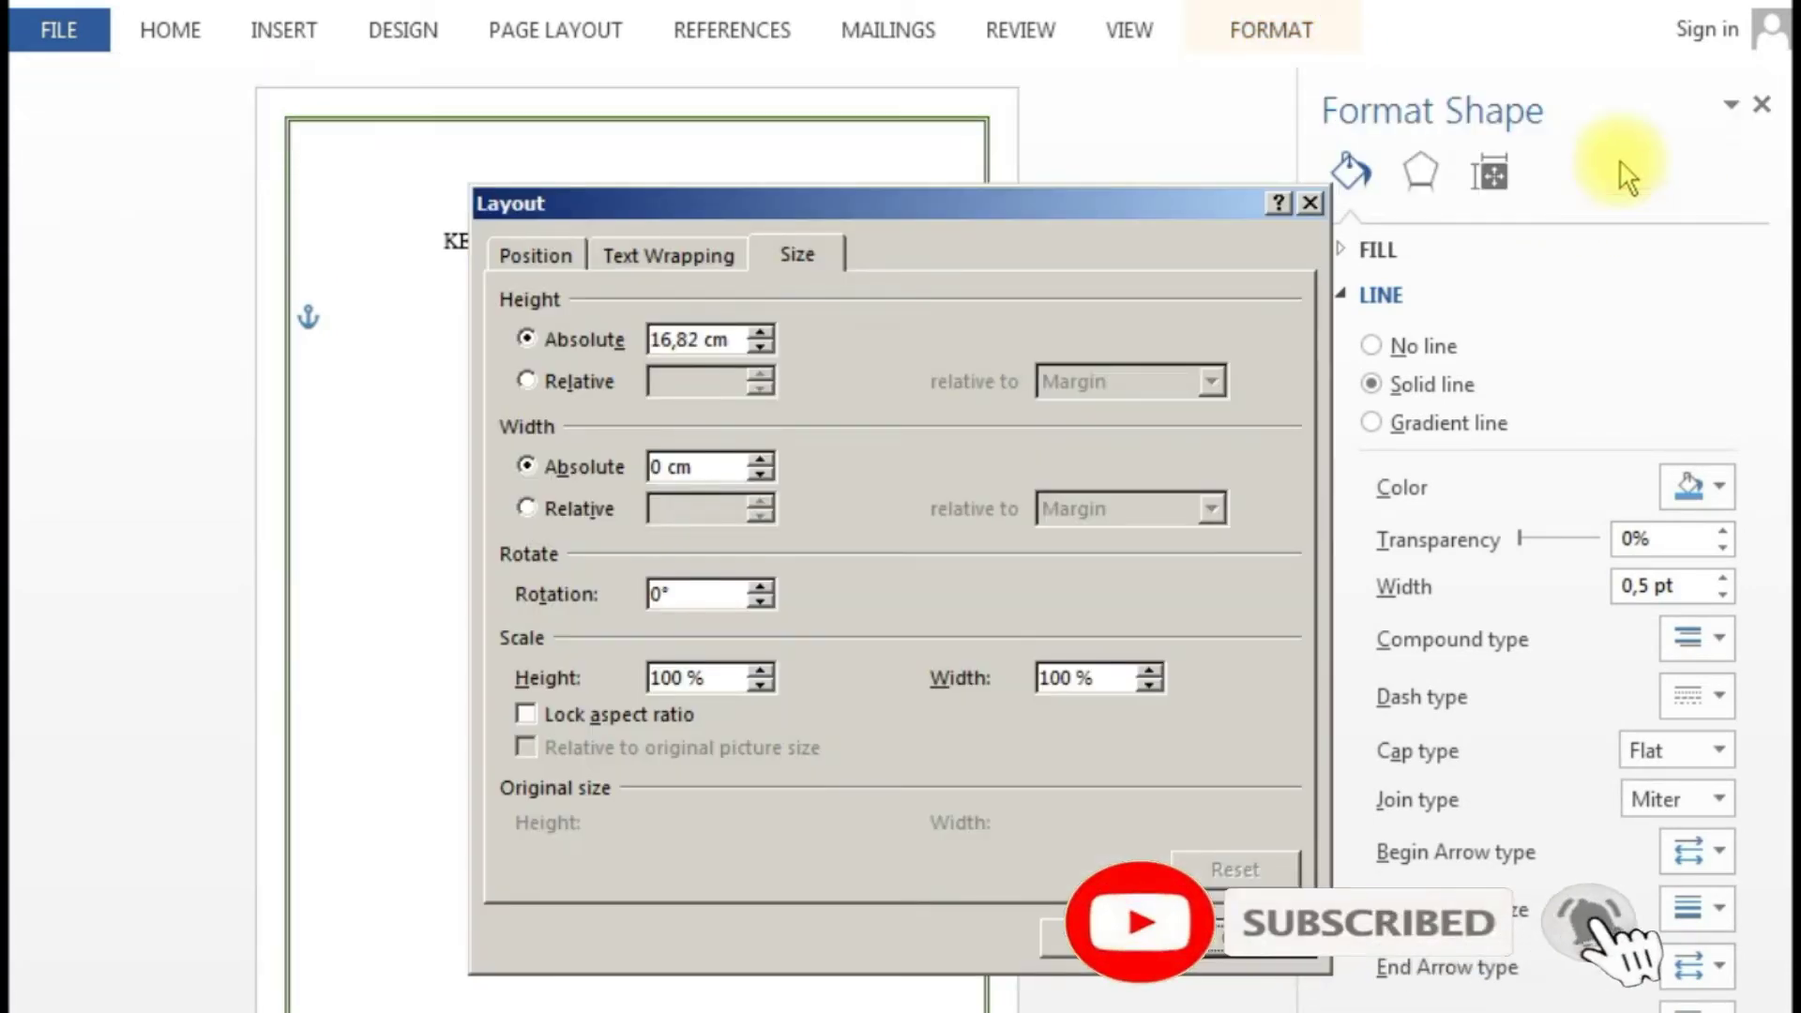
click(672, 340)
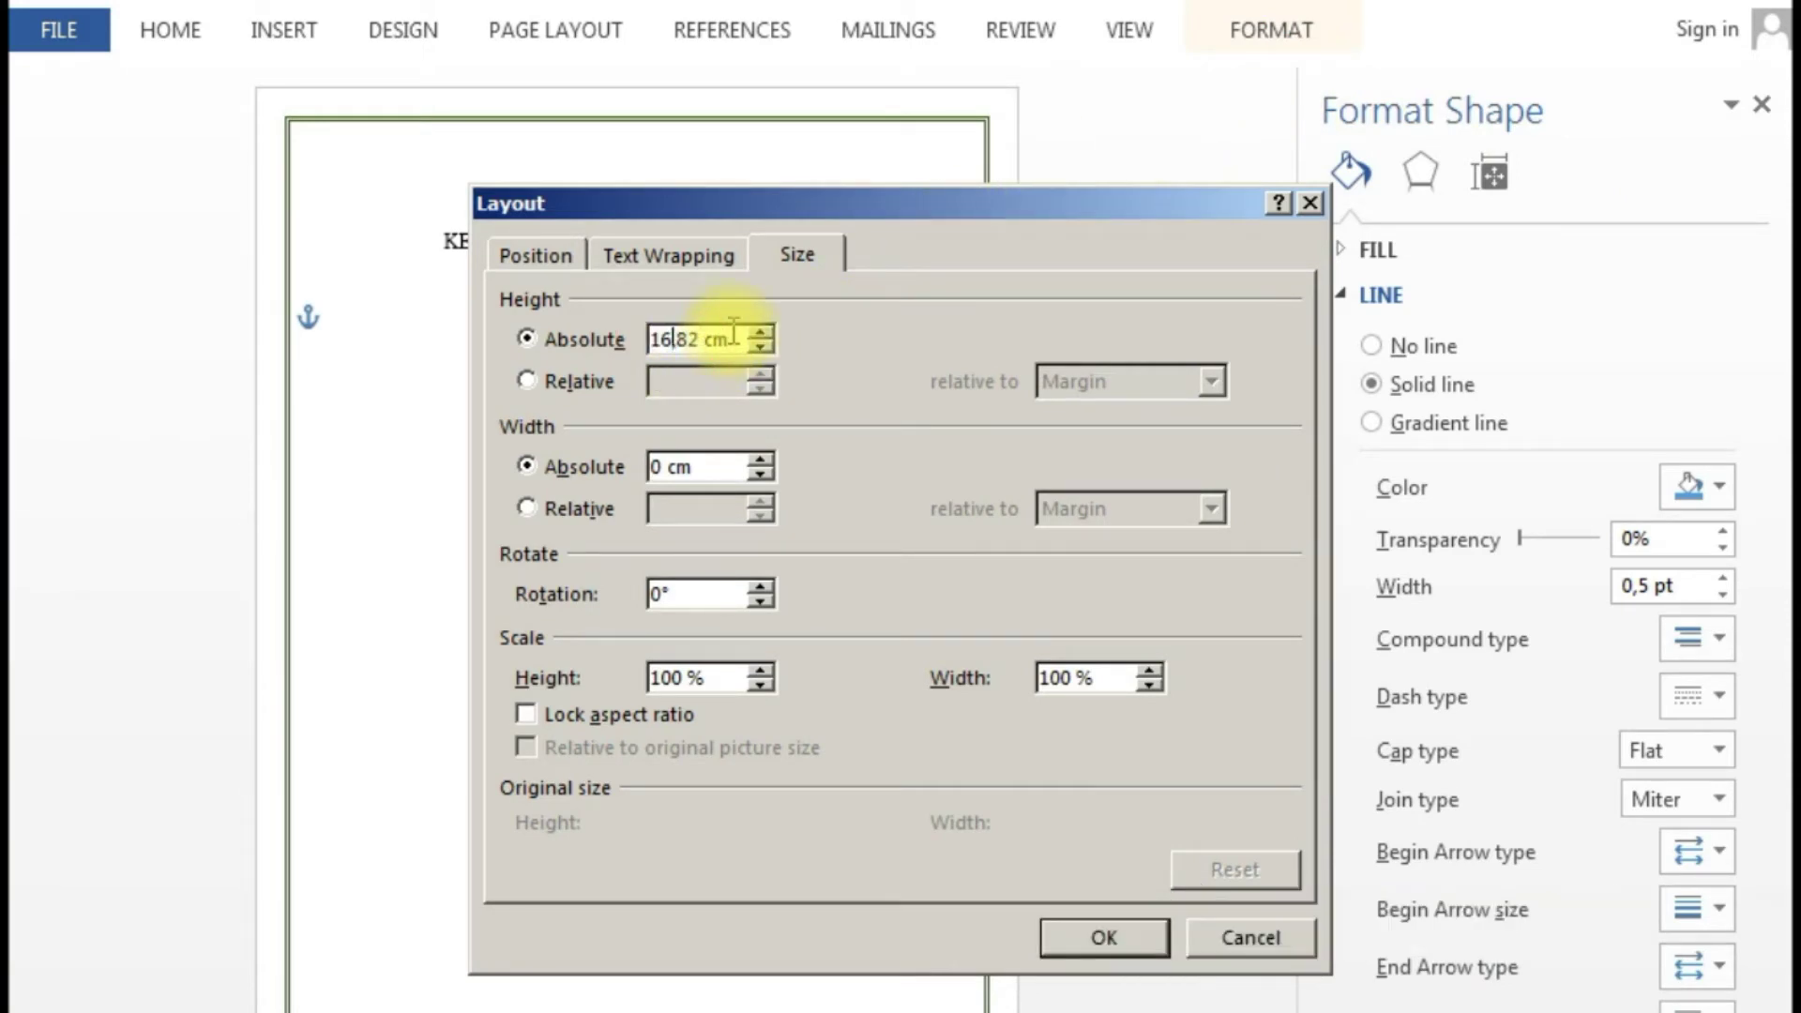
key(BackSpace)
text(3)
key(BackSpace)
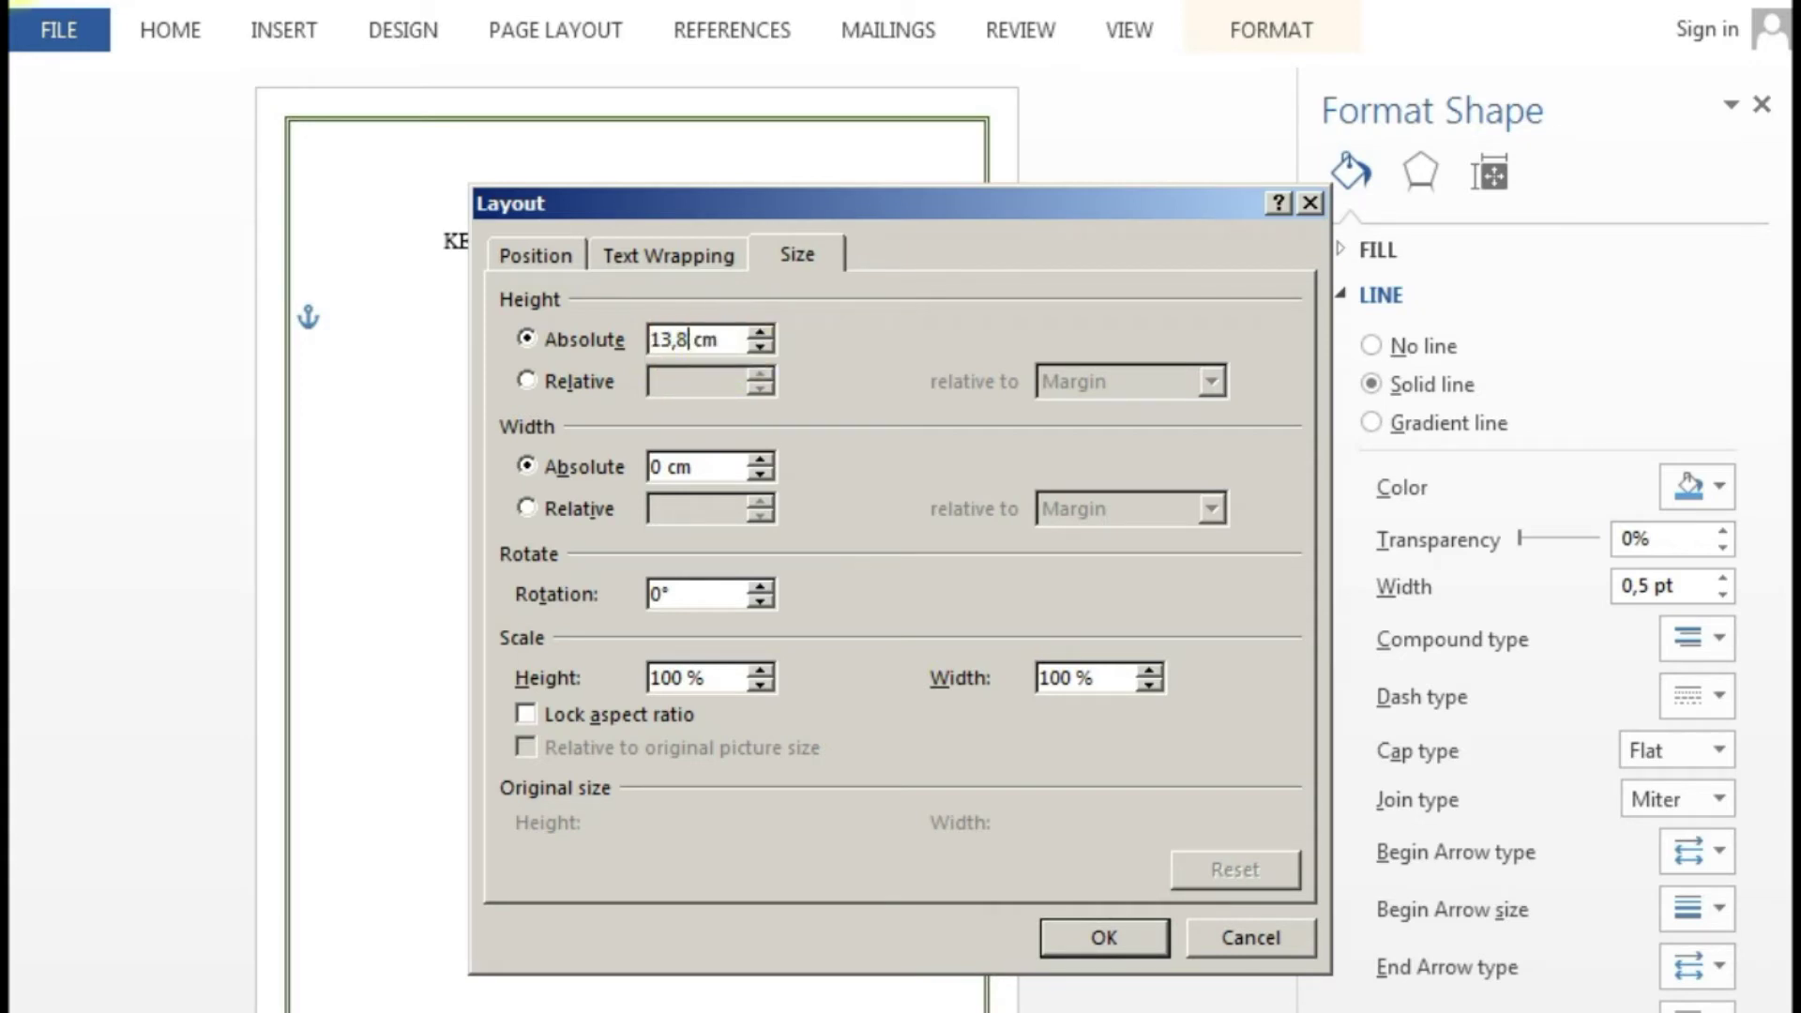
key(BackSpace)
text(4)
click(1110, 931)
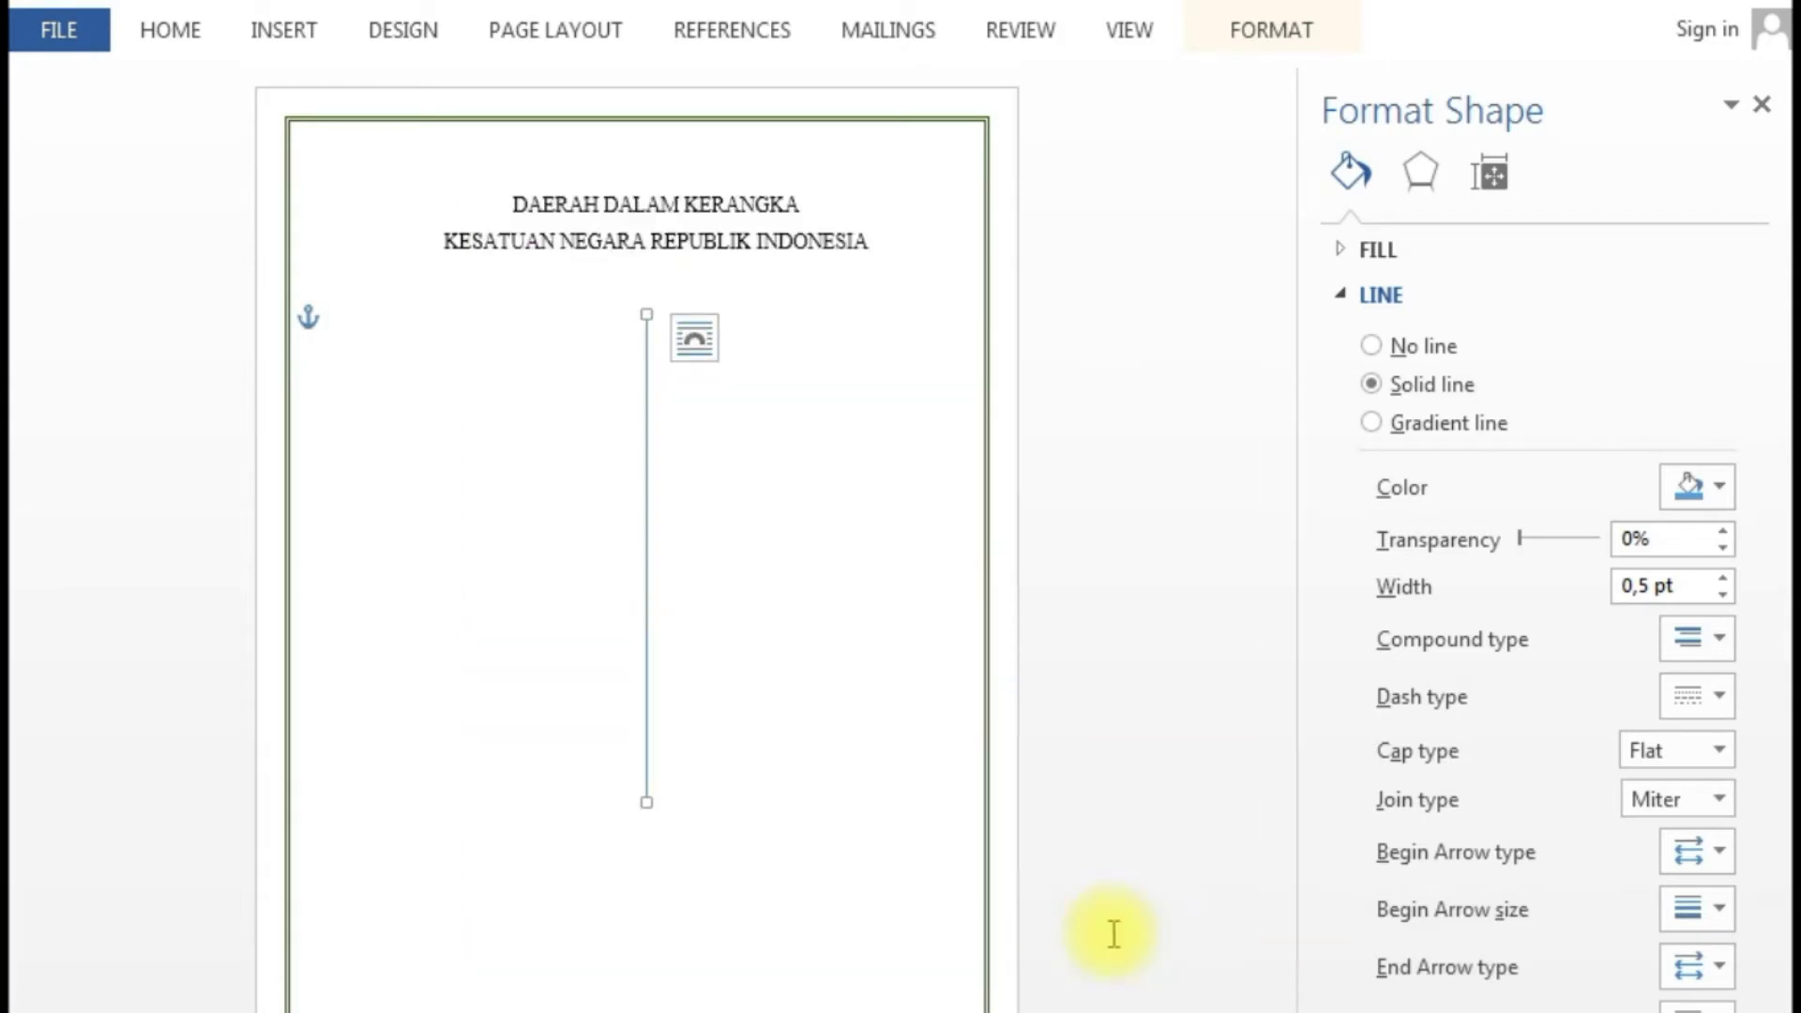
- Colour the vertical line red and widen it to 2,25 pt
click(1722, 486)
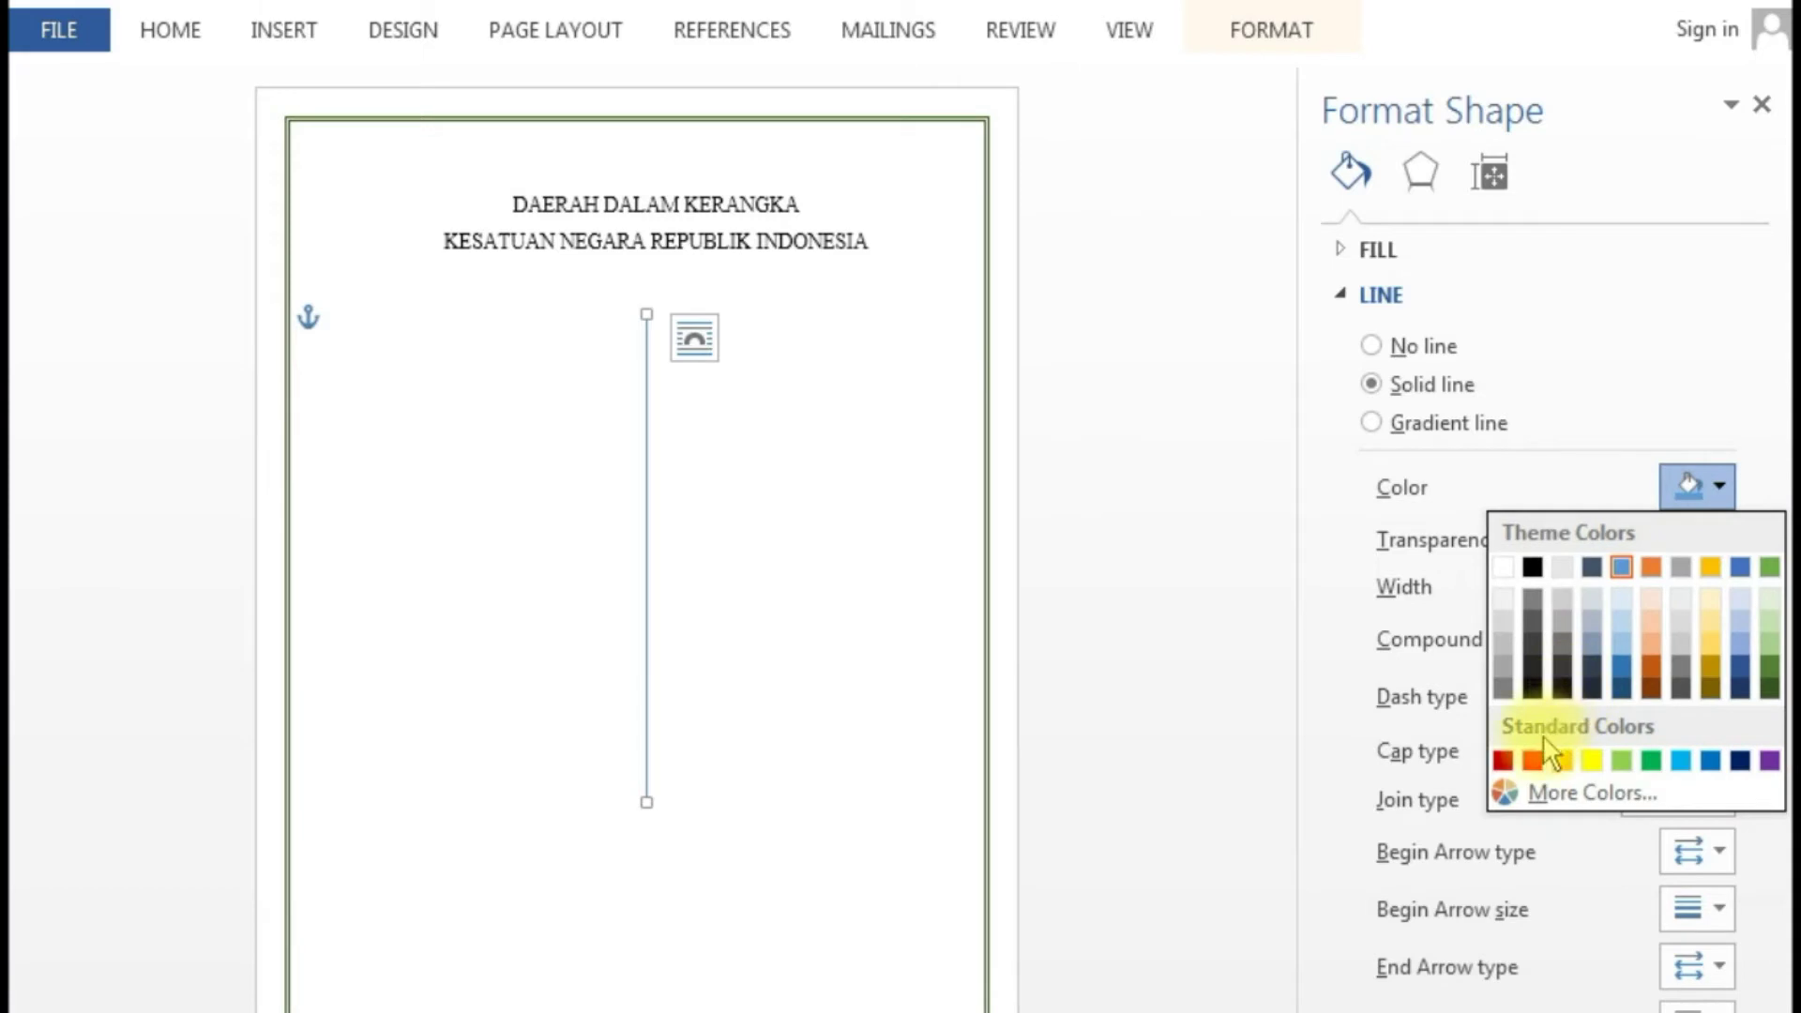
click(1536, 759)
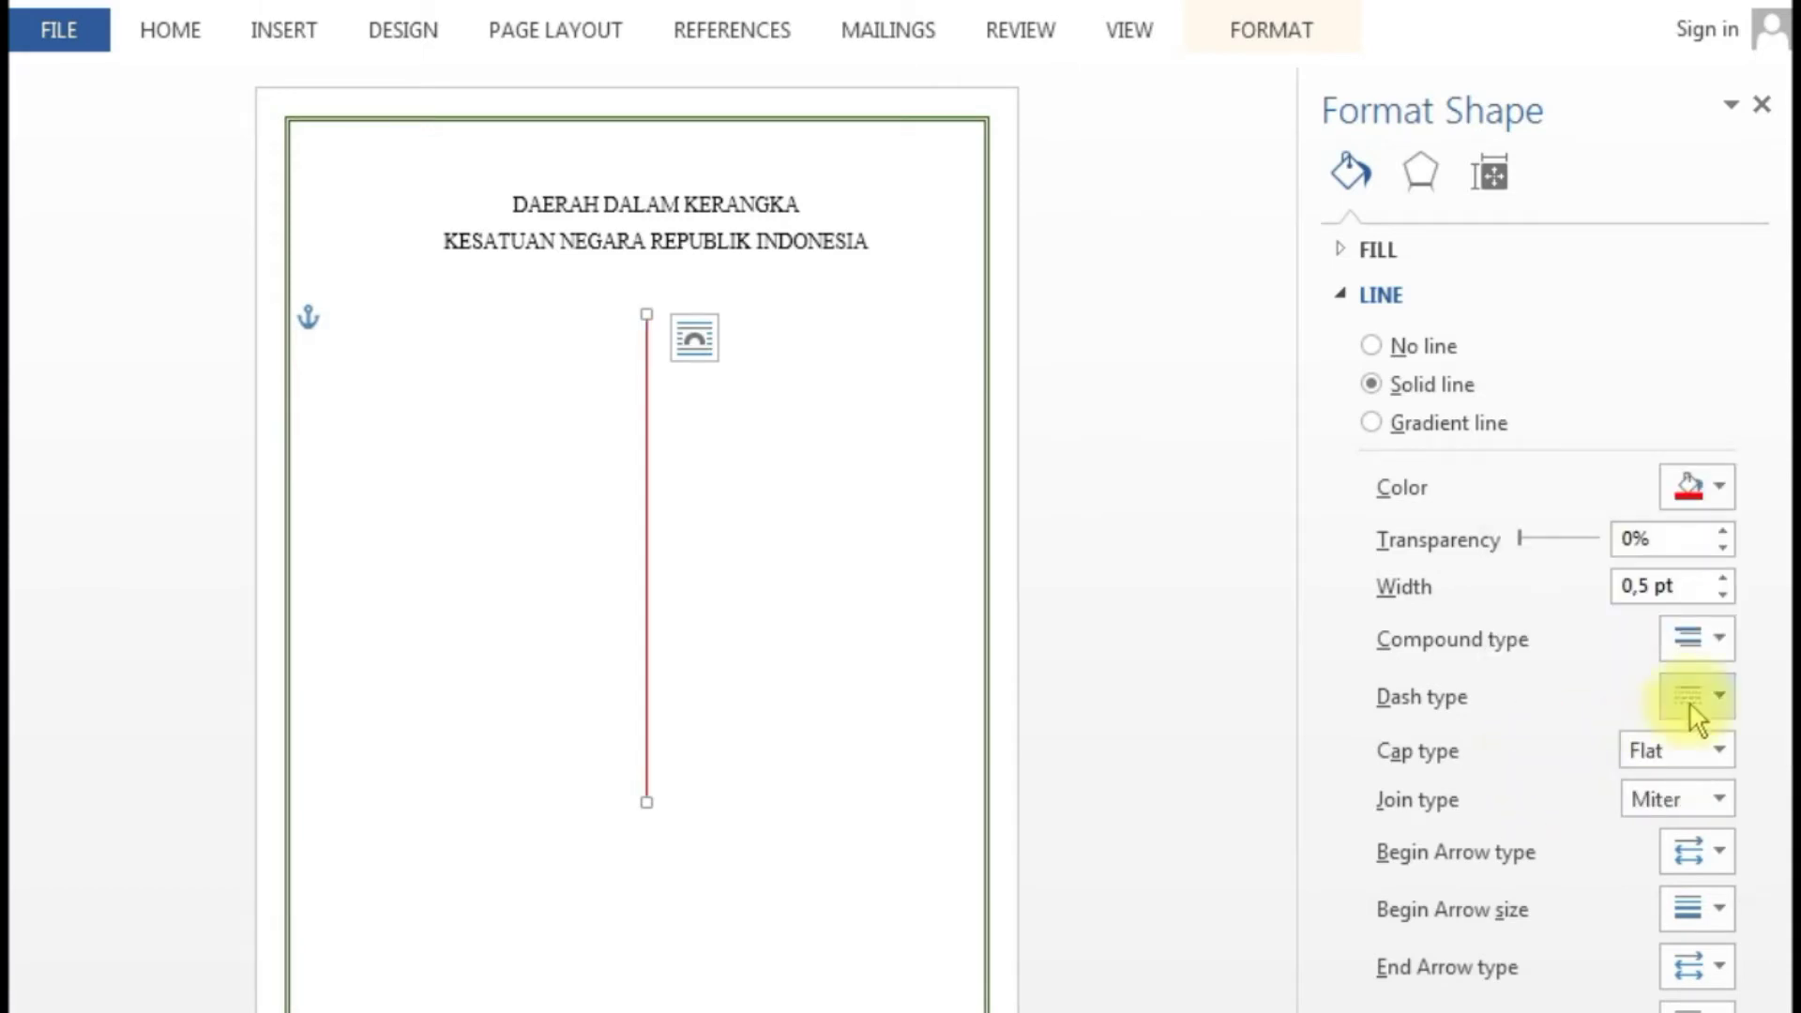
click(1722, 578)
click(1722, 578)
click(1724, 578)
click(1724, 577)
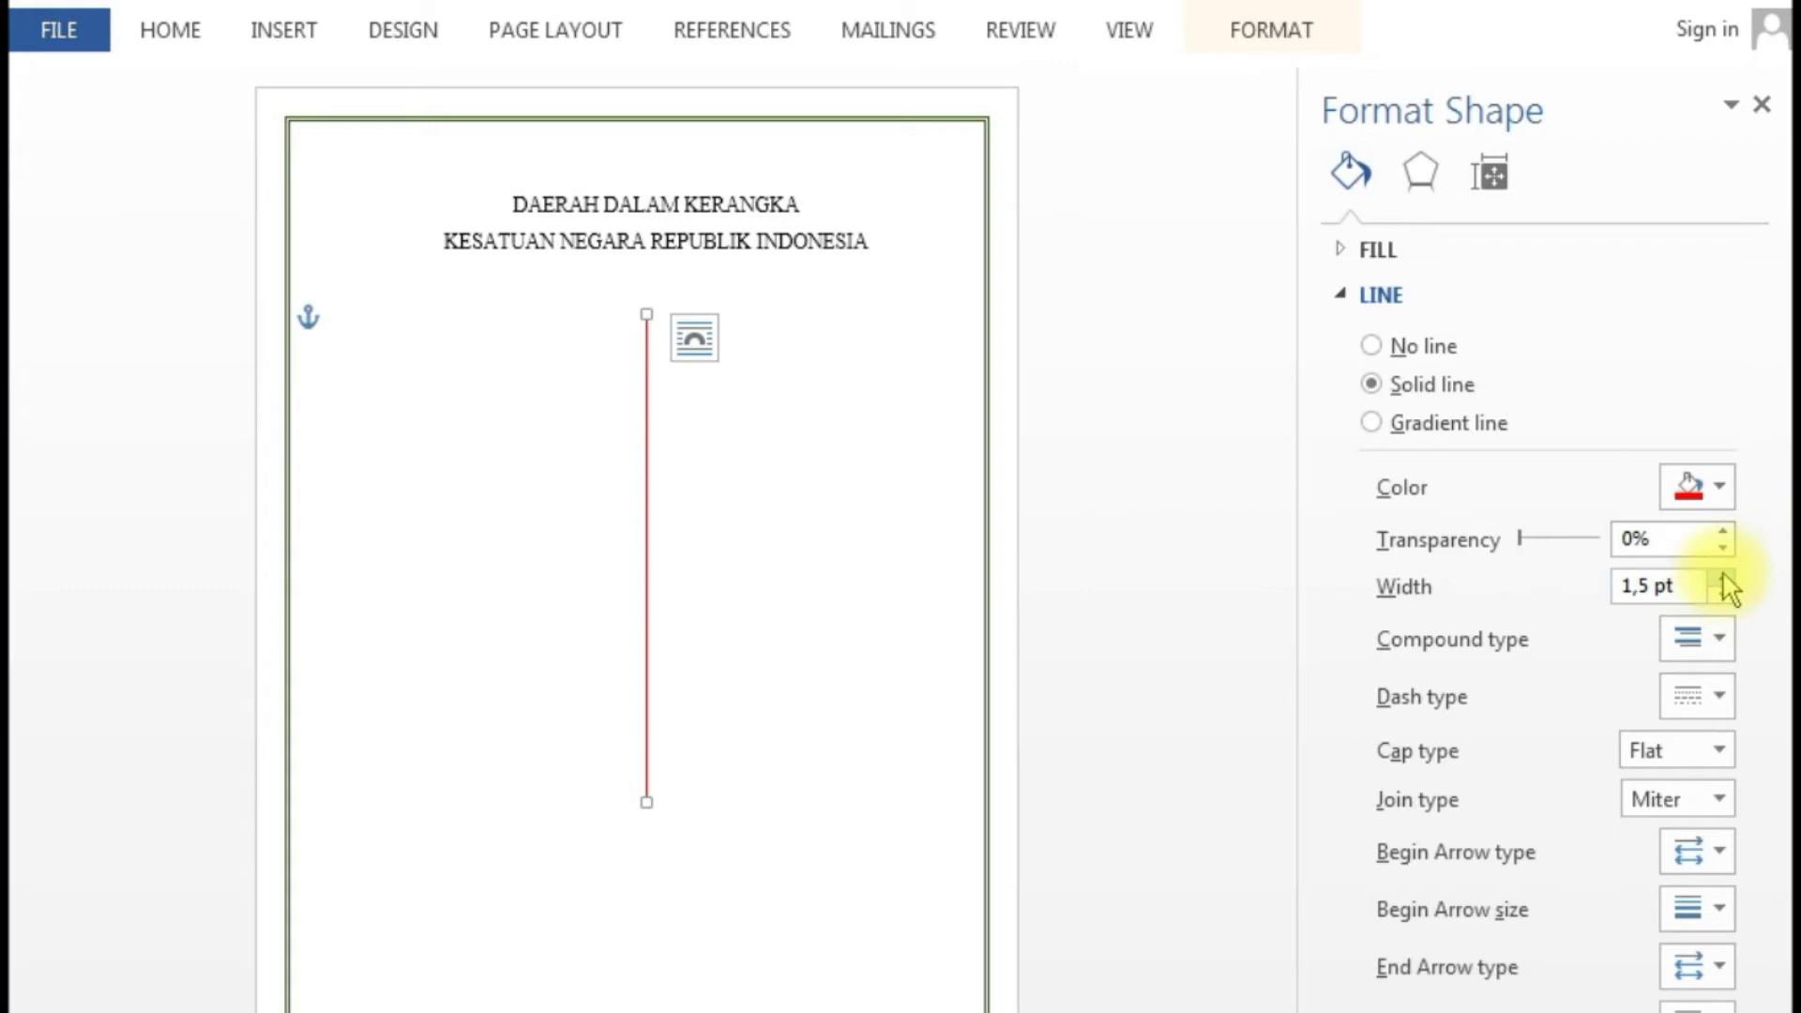
click(1724, 577)
click(1724, 578)
click(1724, 578)
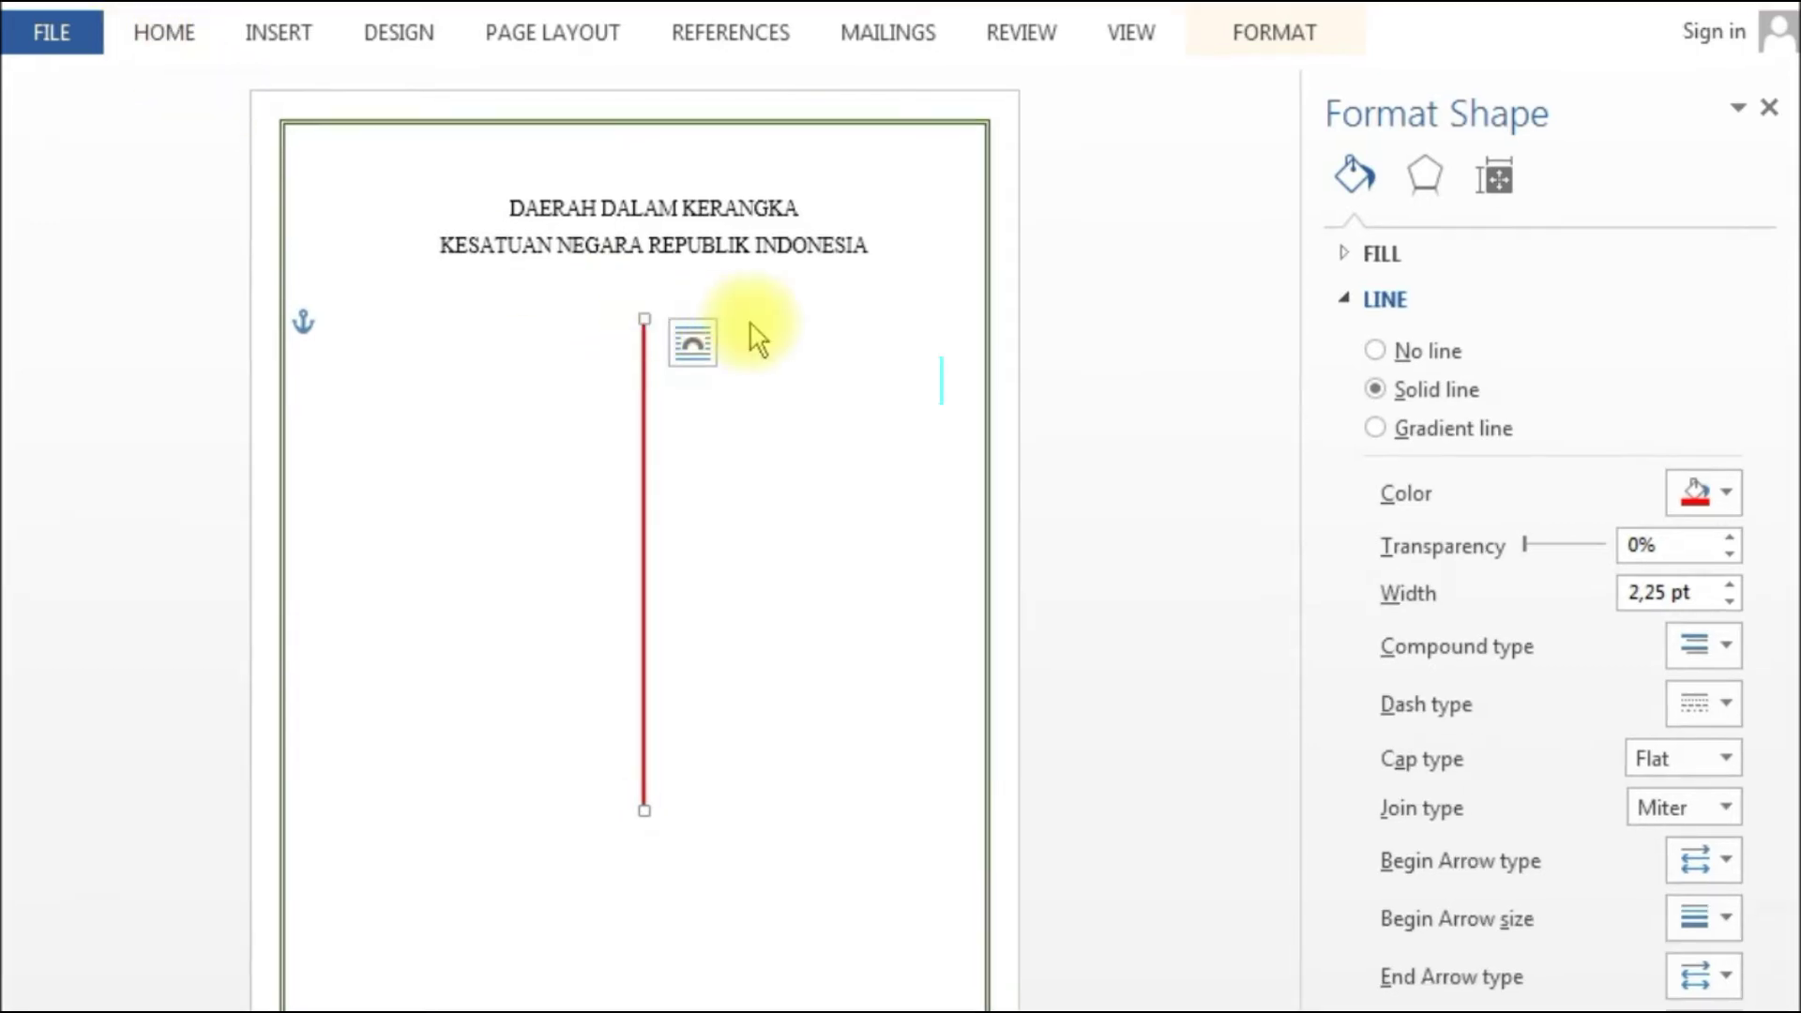
- Duplicate the red line just to its right and set the copy's height to 11,53 cm
click(644, 330)
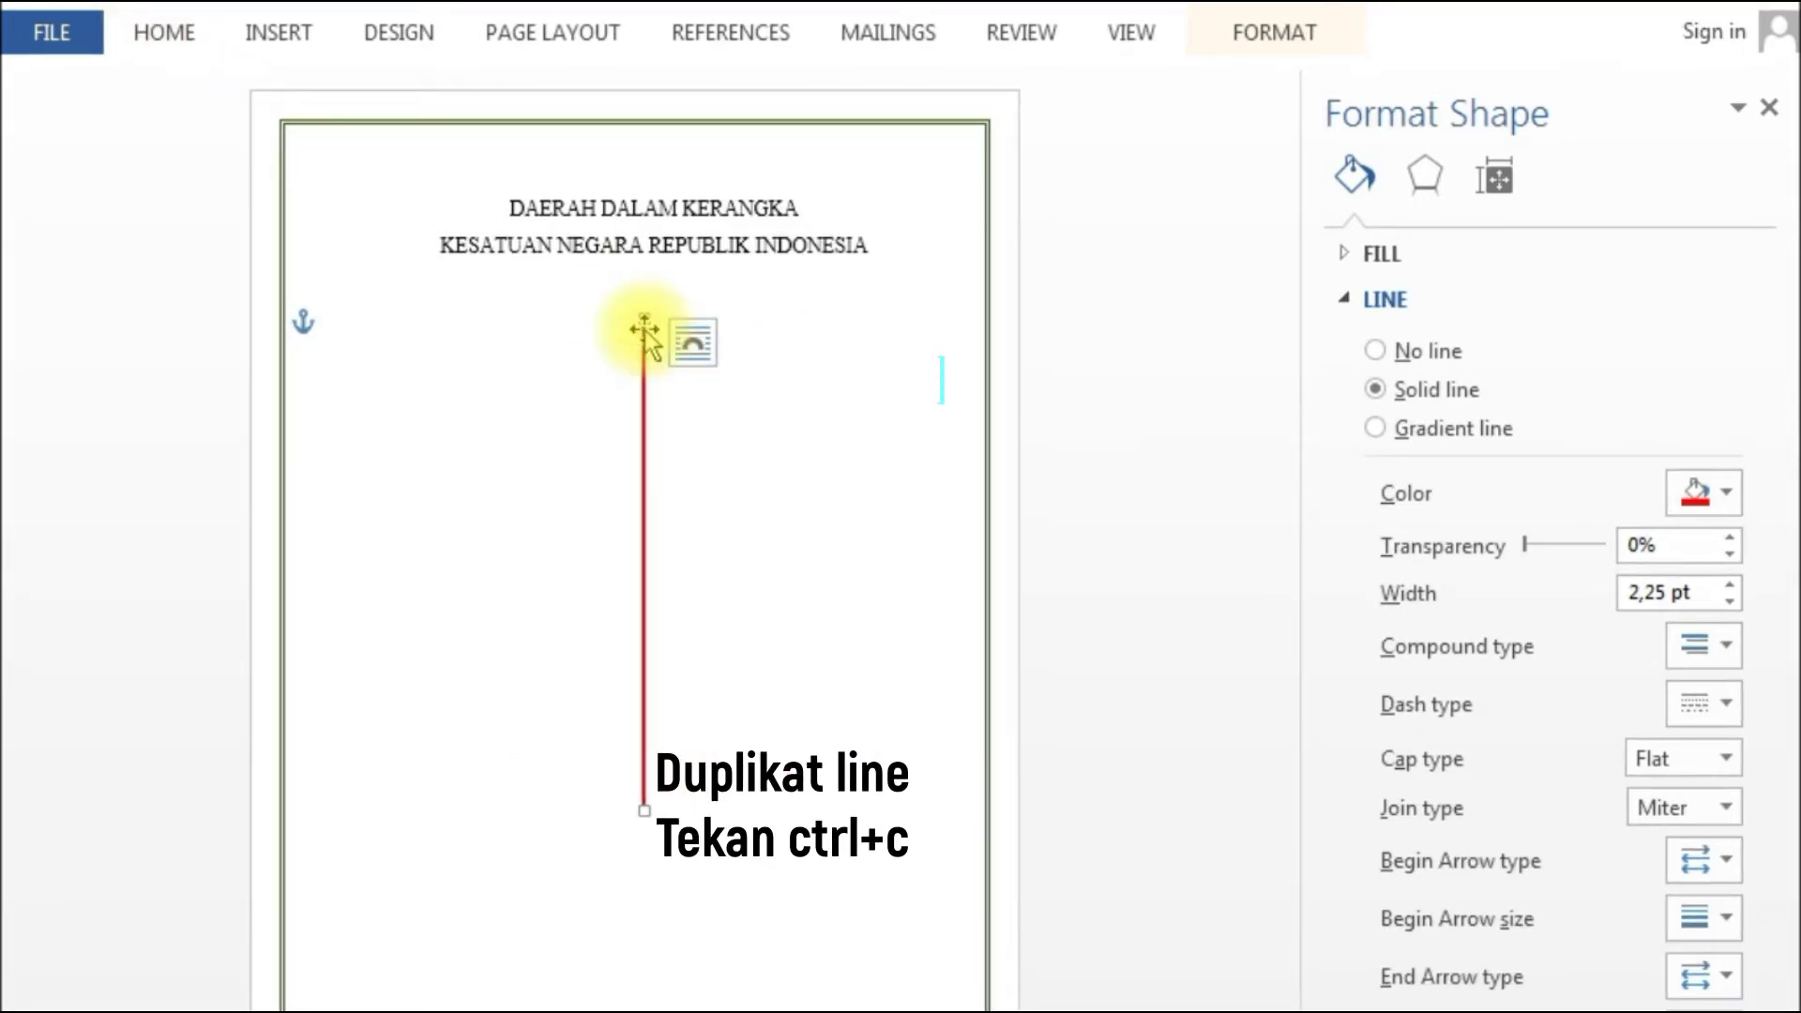
drag(645, 330, 676, 334)
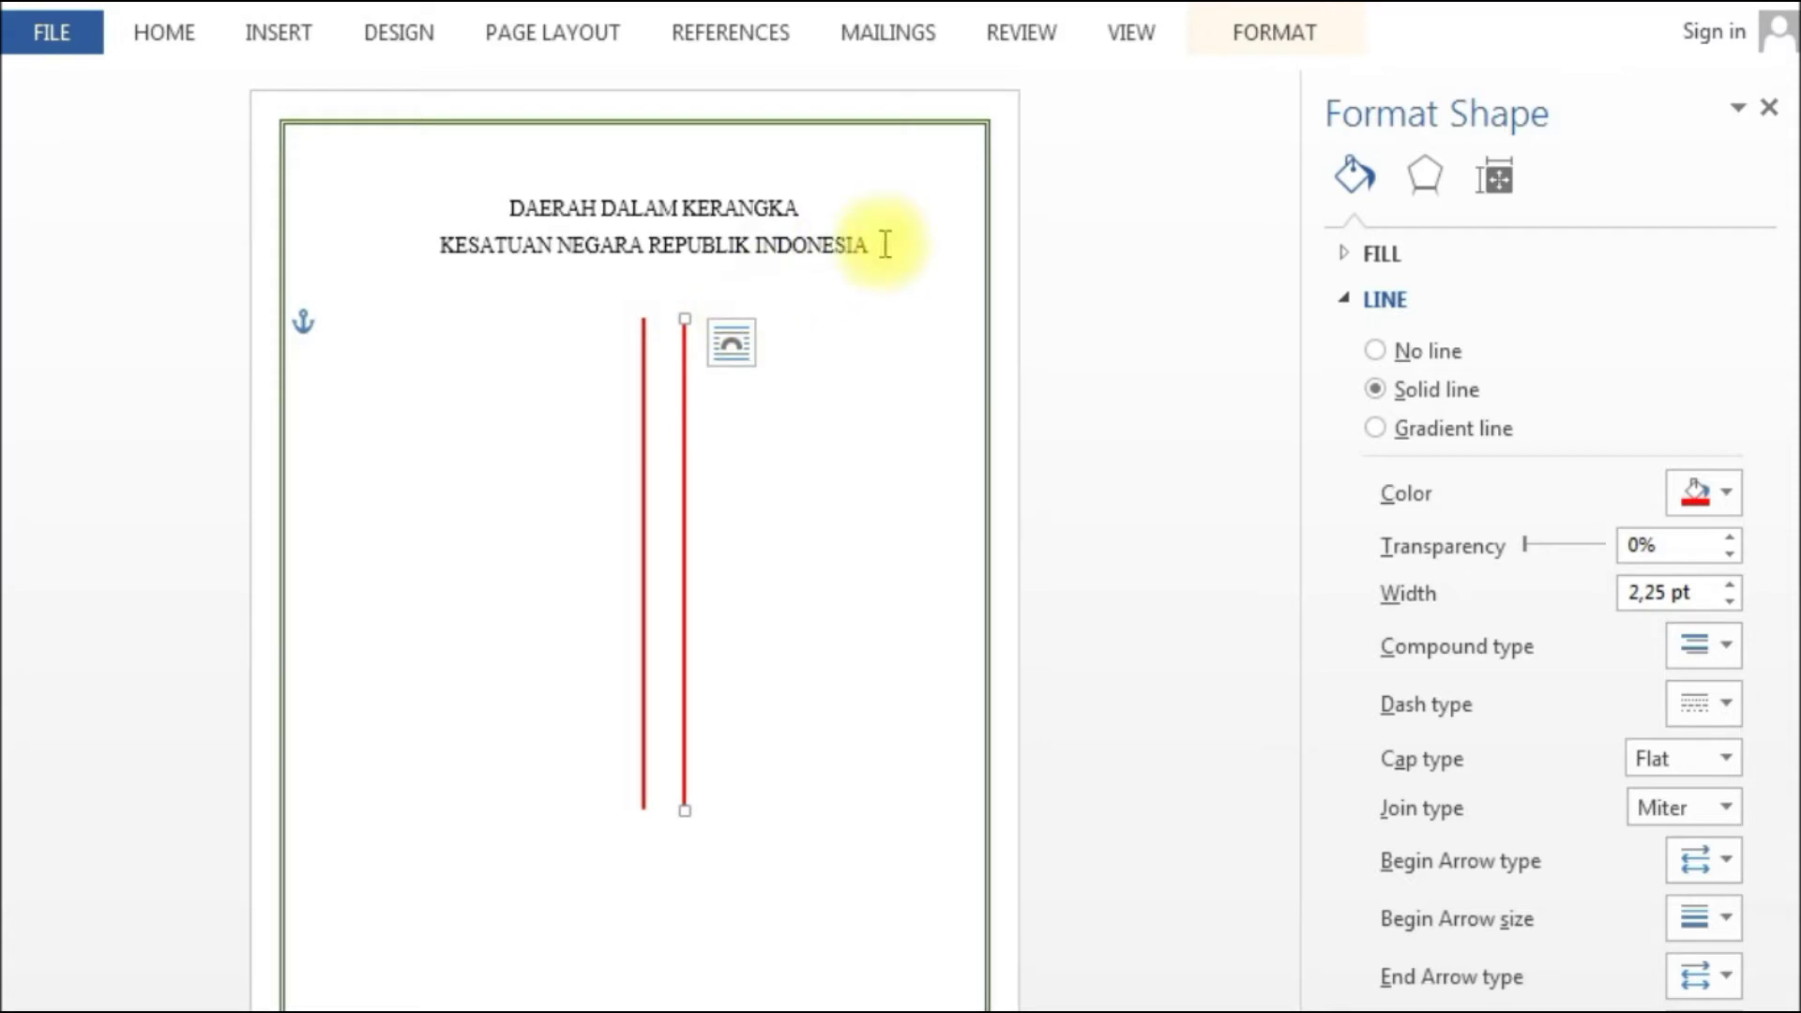
click(1266, 38)
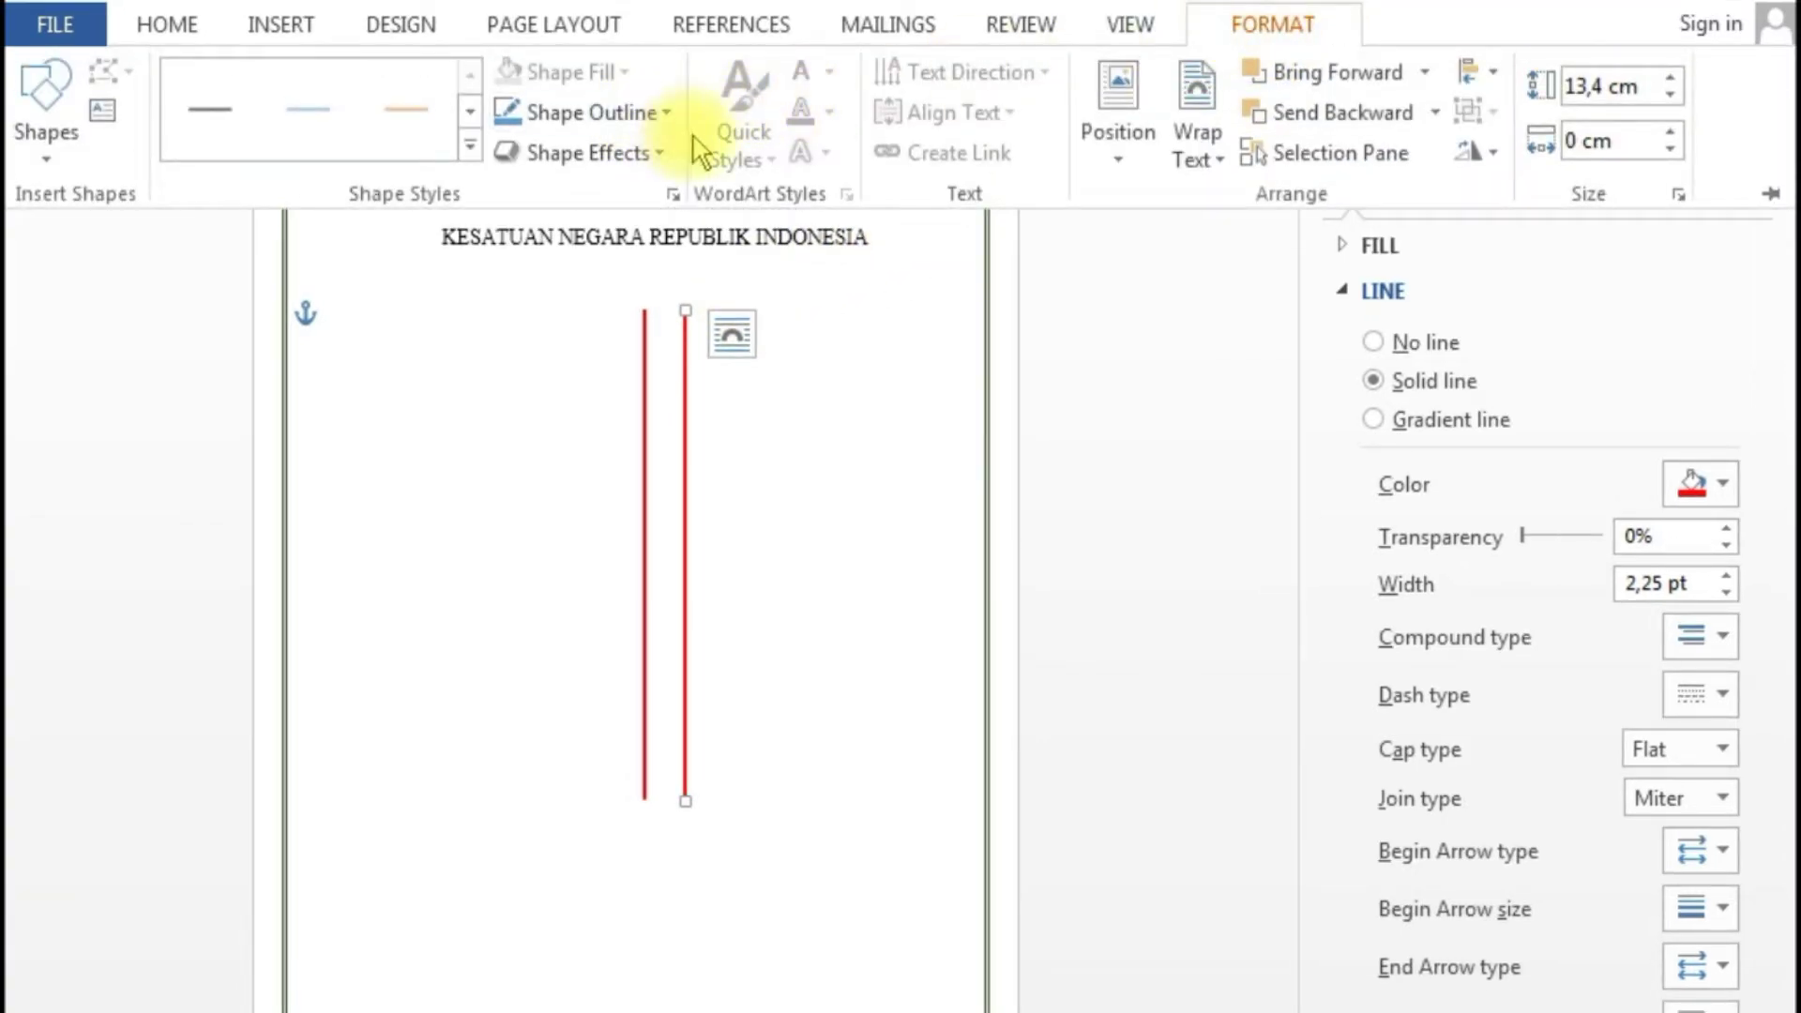
click(1678, 195)
click(689, 336)
click(681, 335)
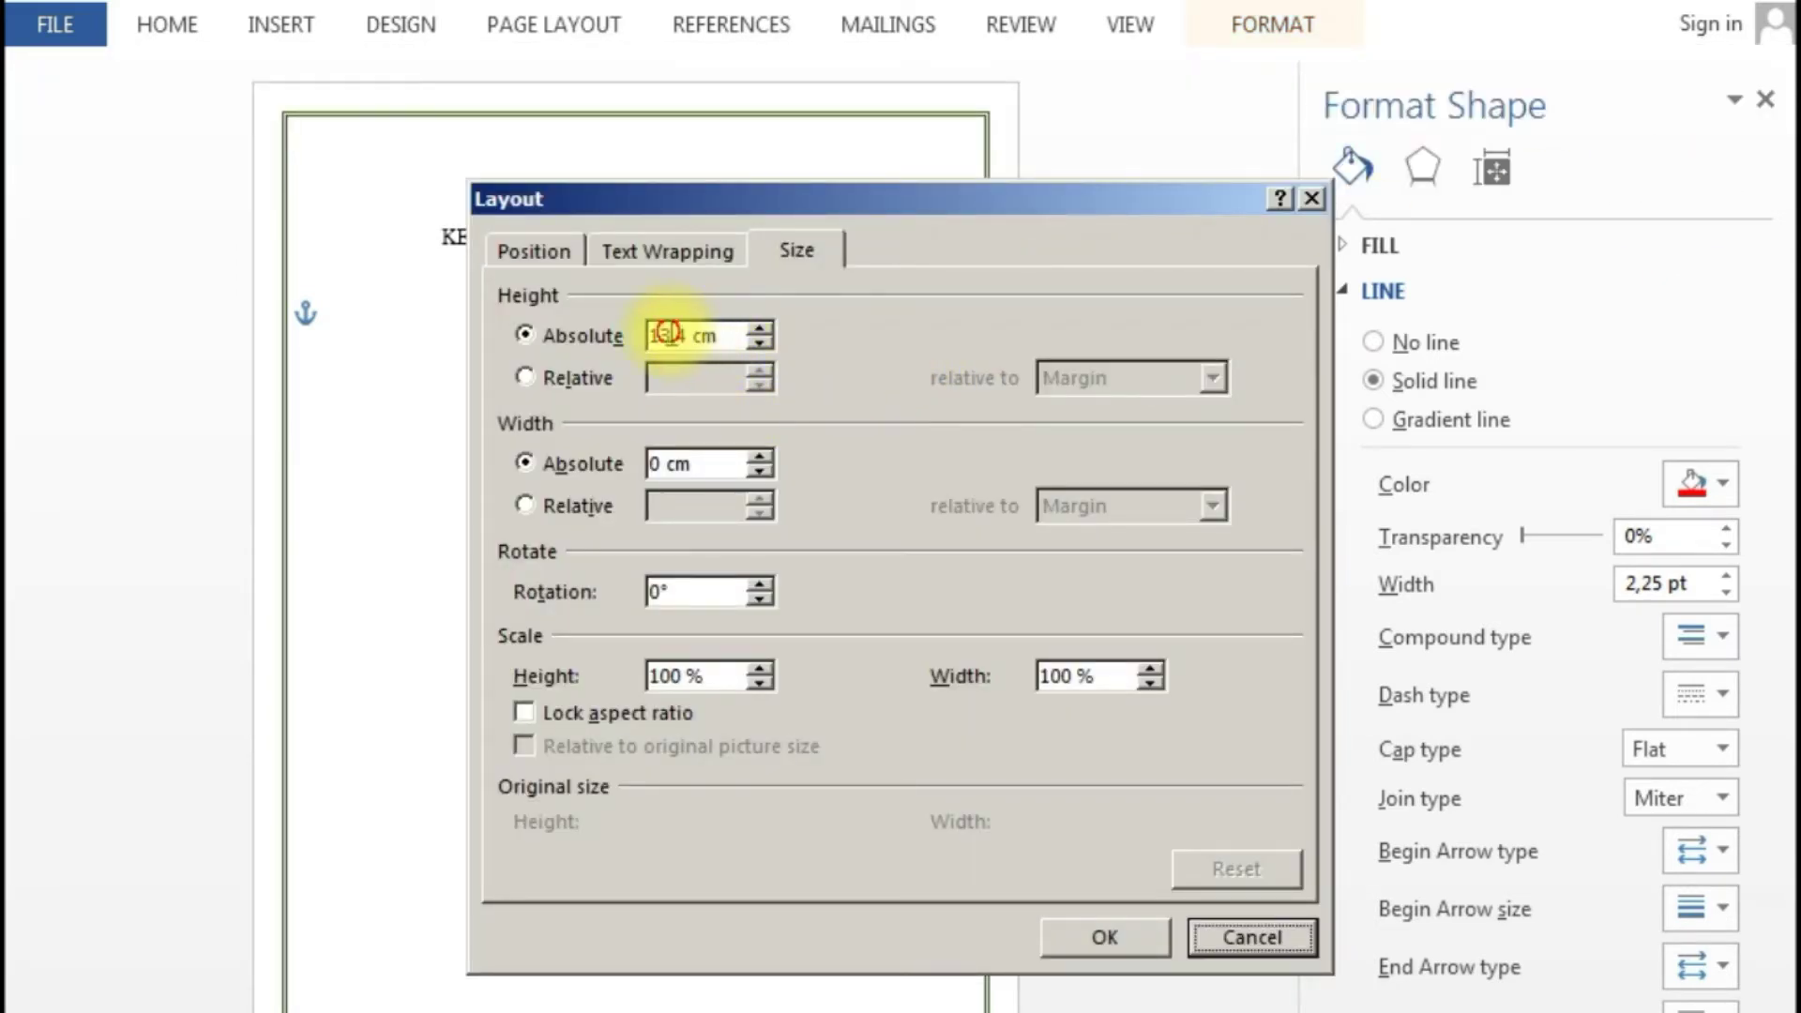
click(670, 334)
key(BackSpace)
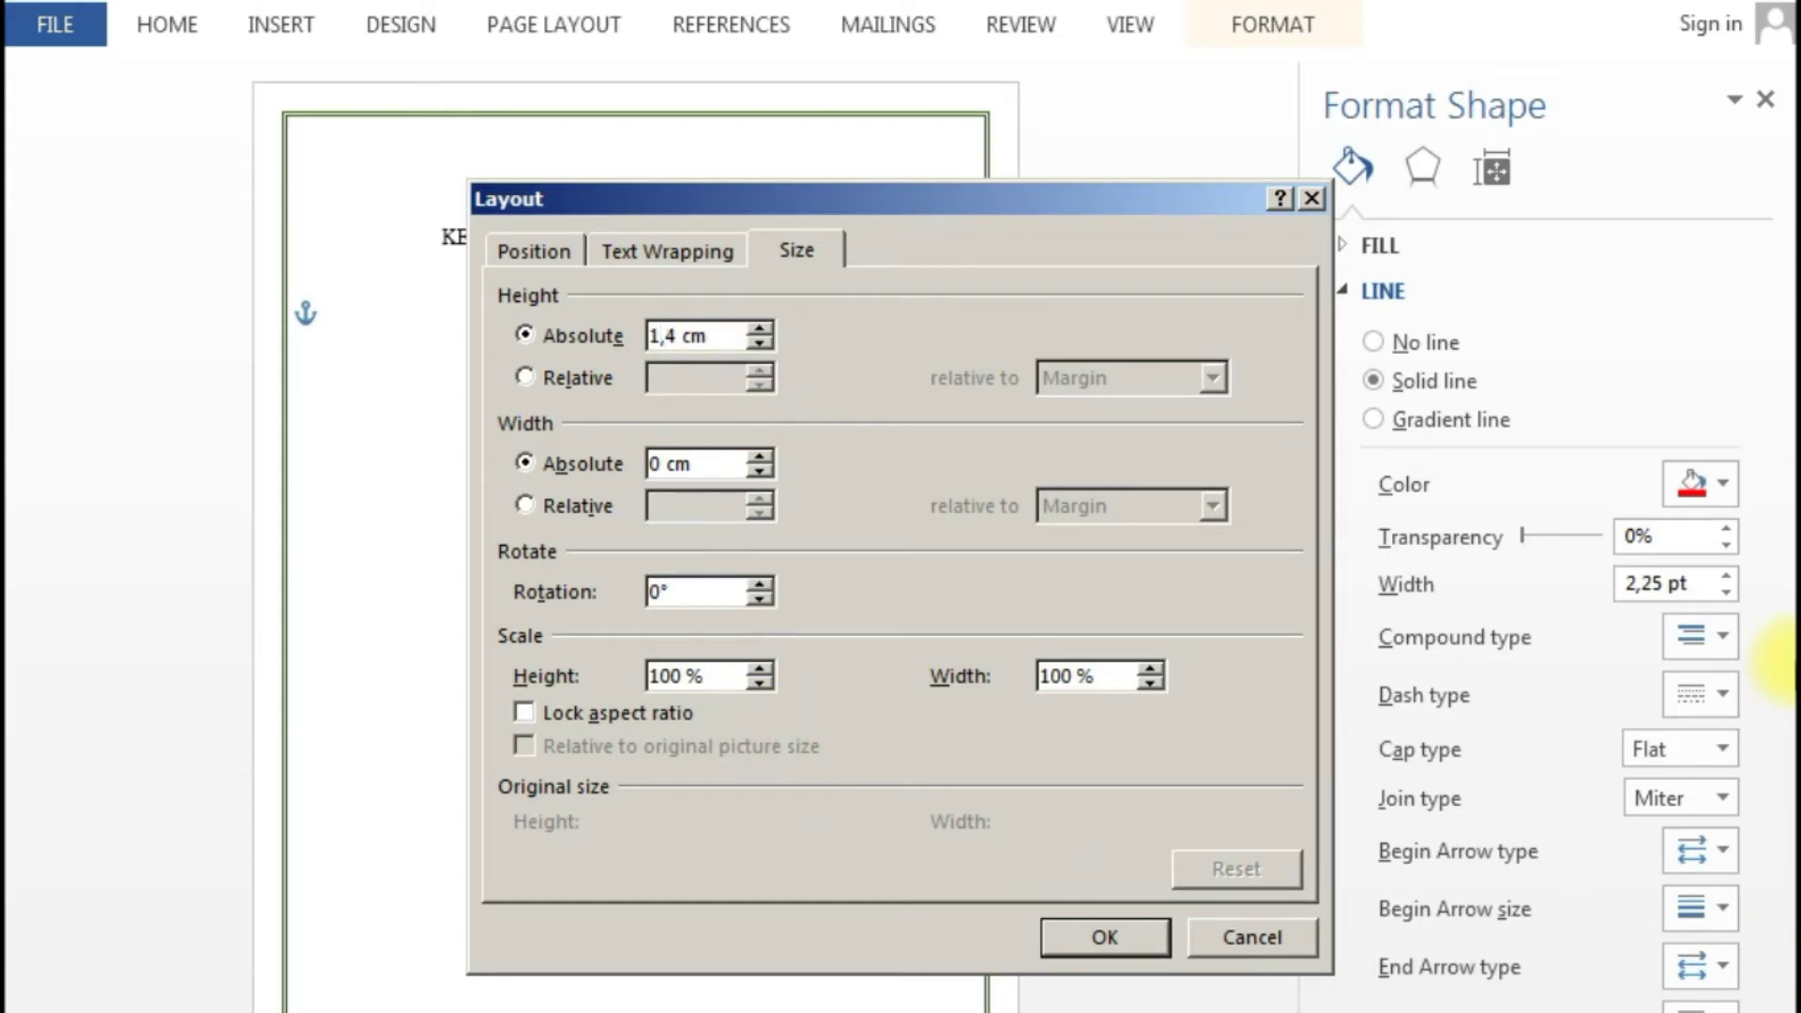
text(1)
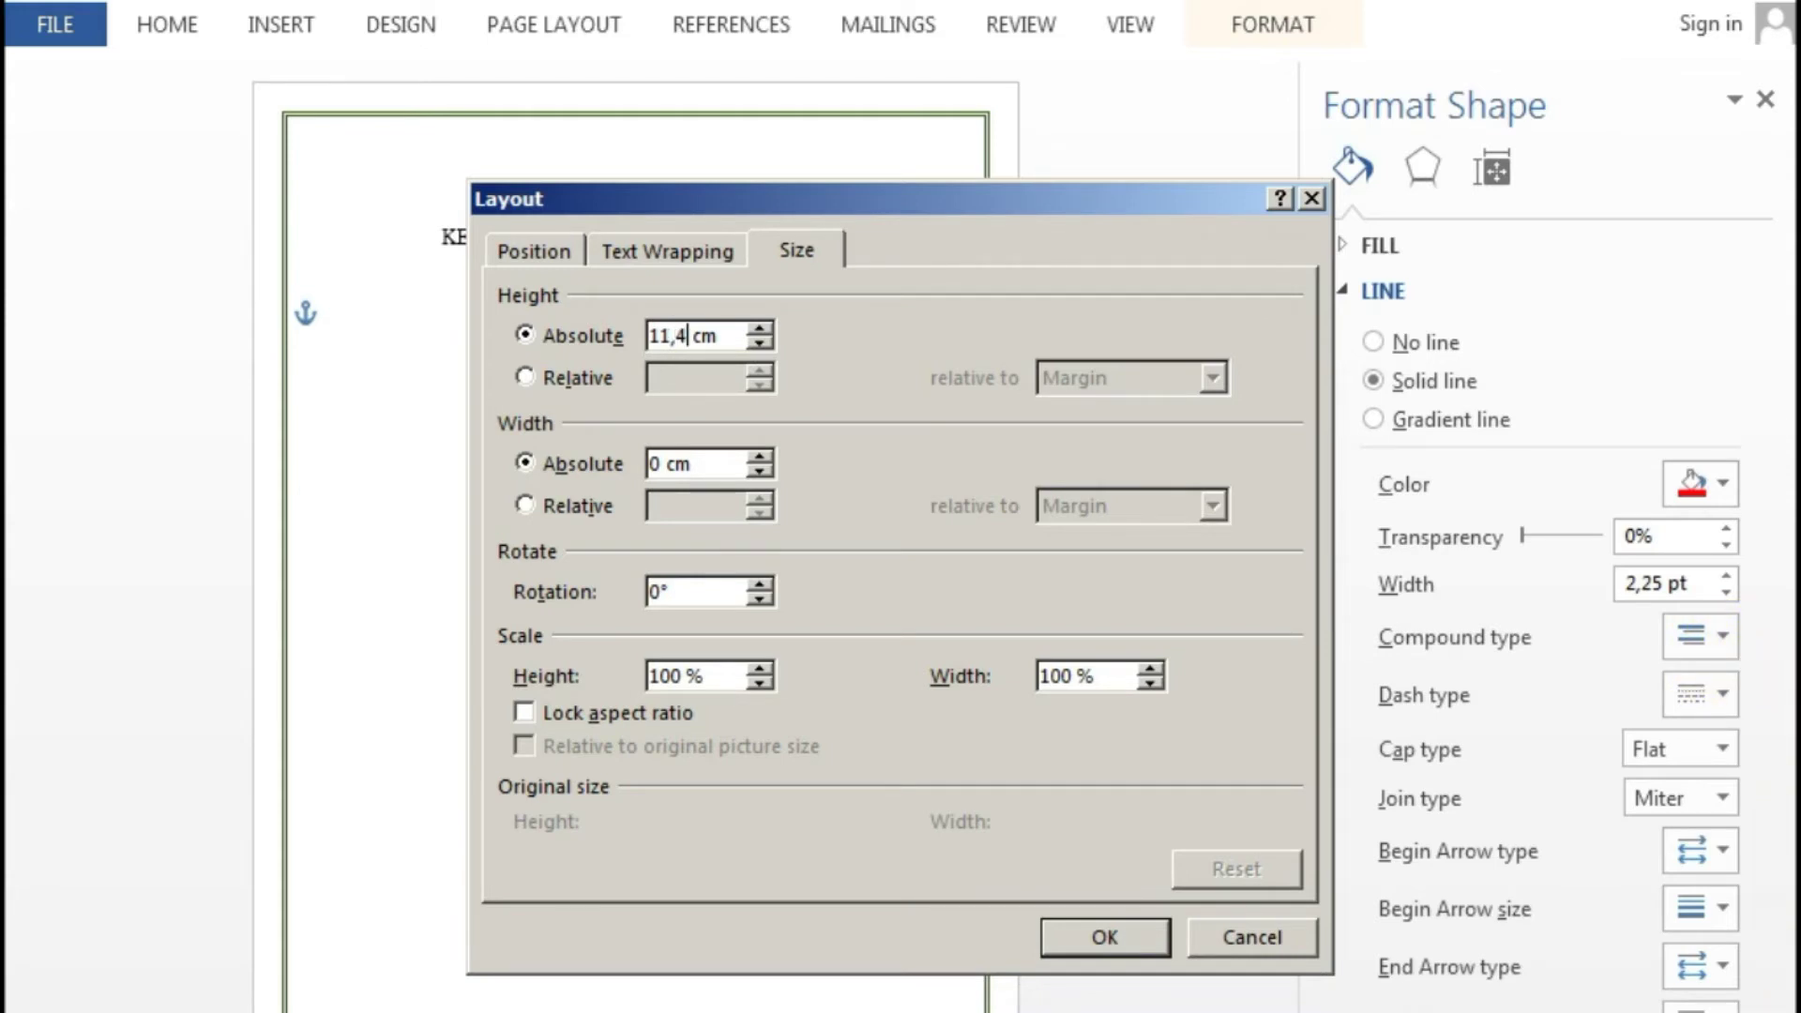
key(BackSpace)
text(53)
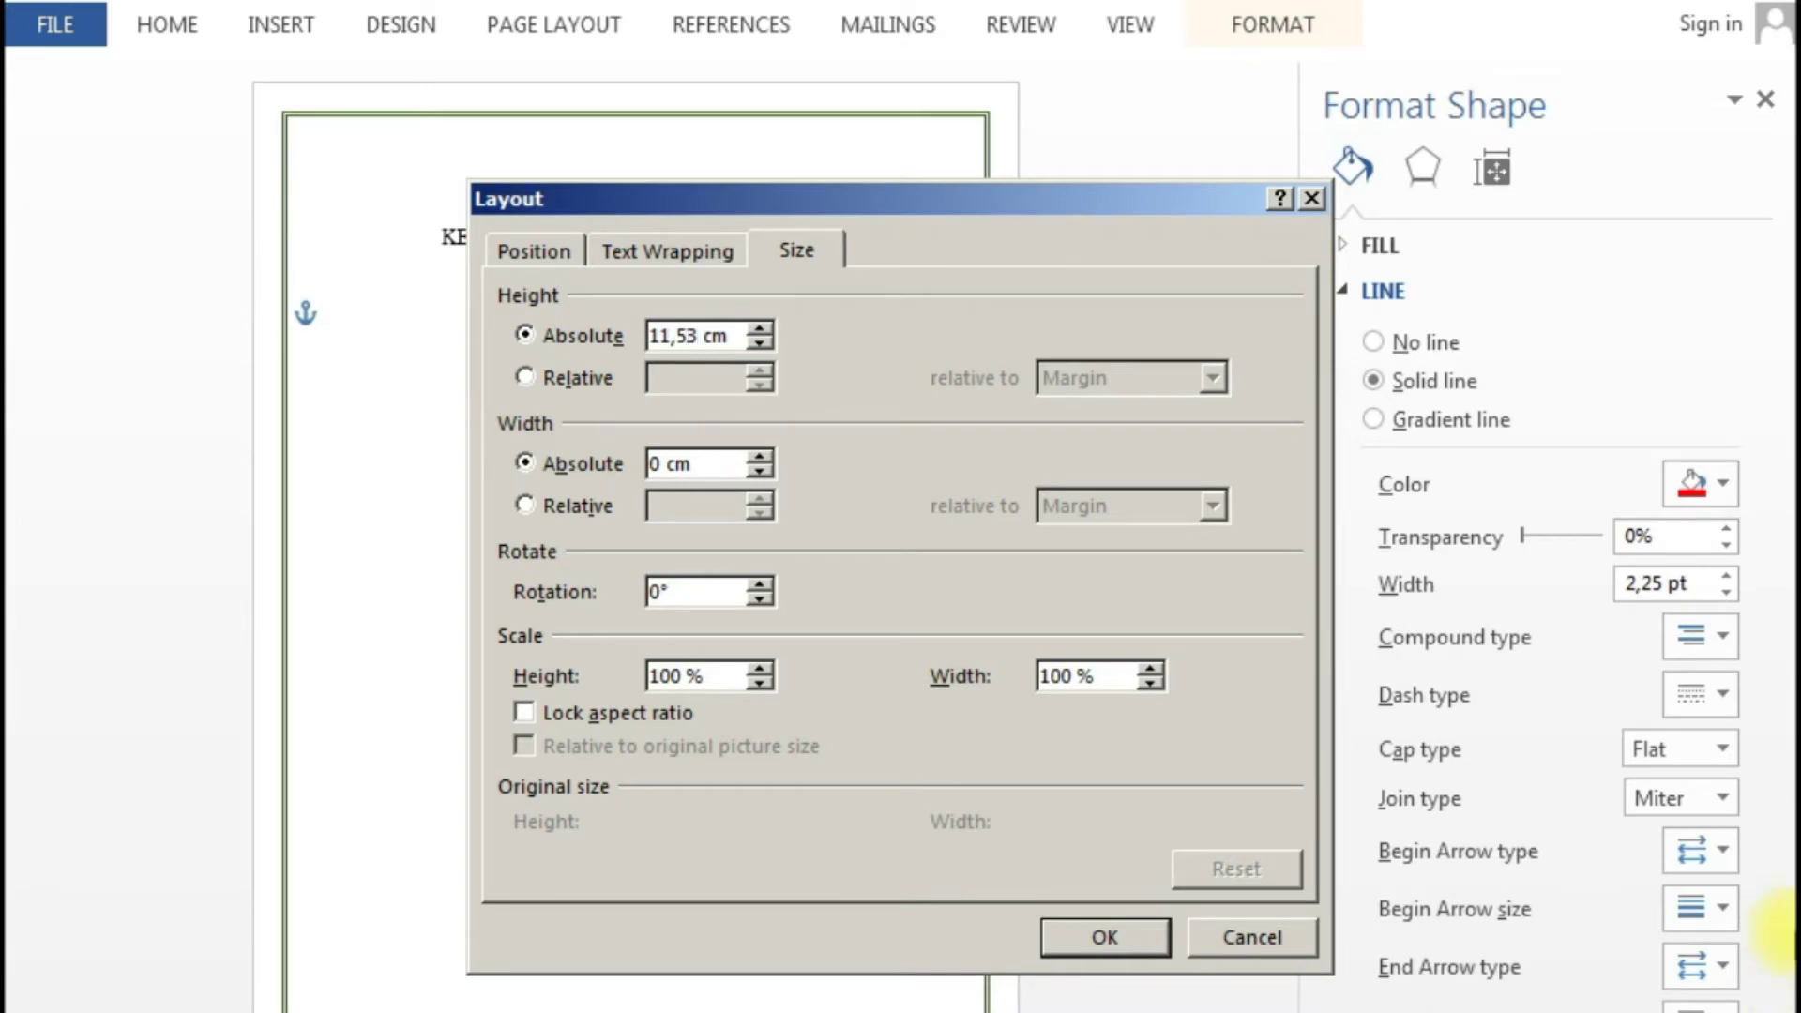
click(1098, 938)
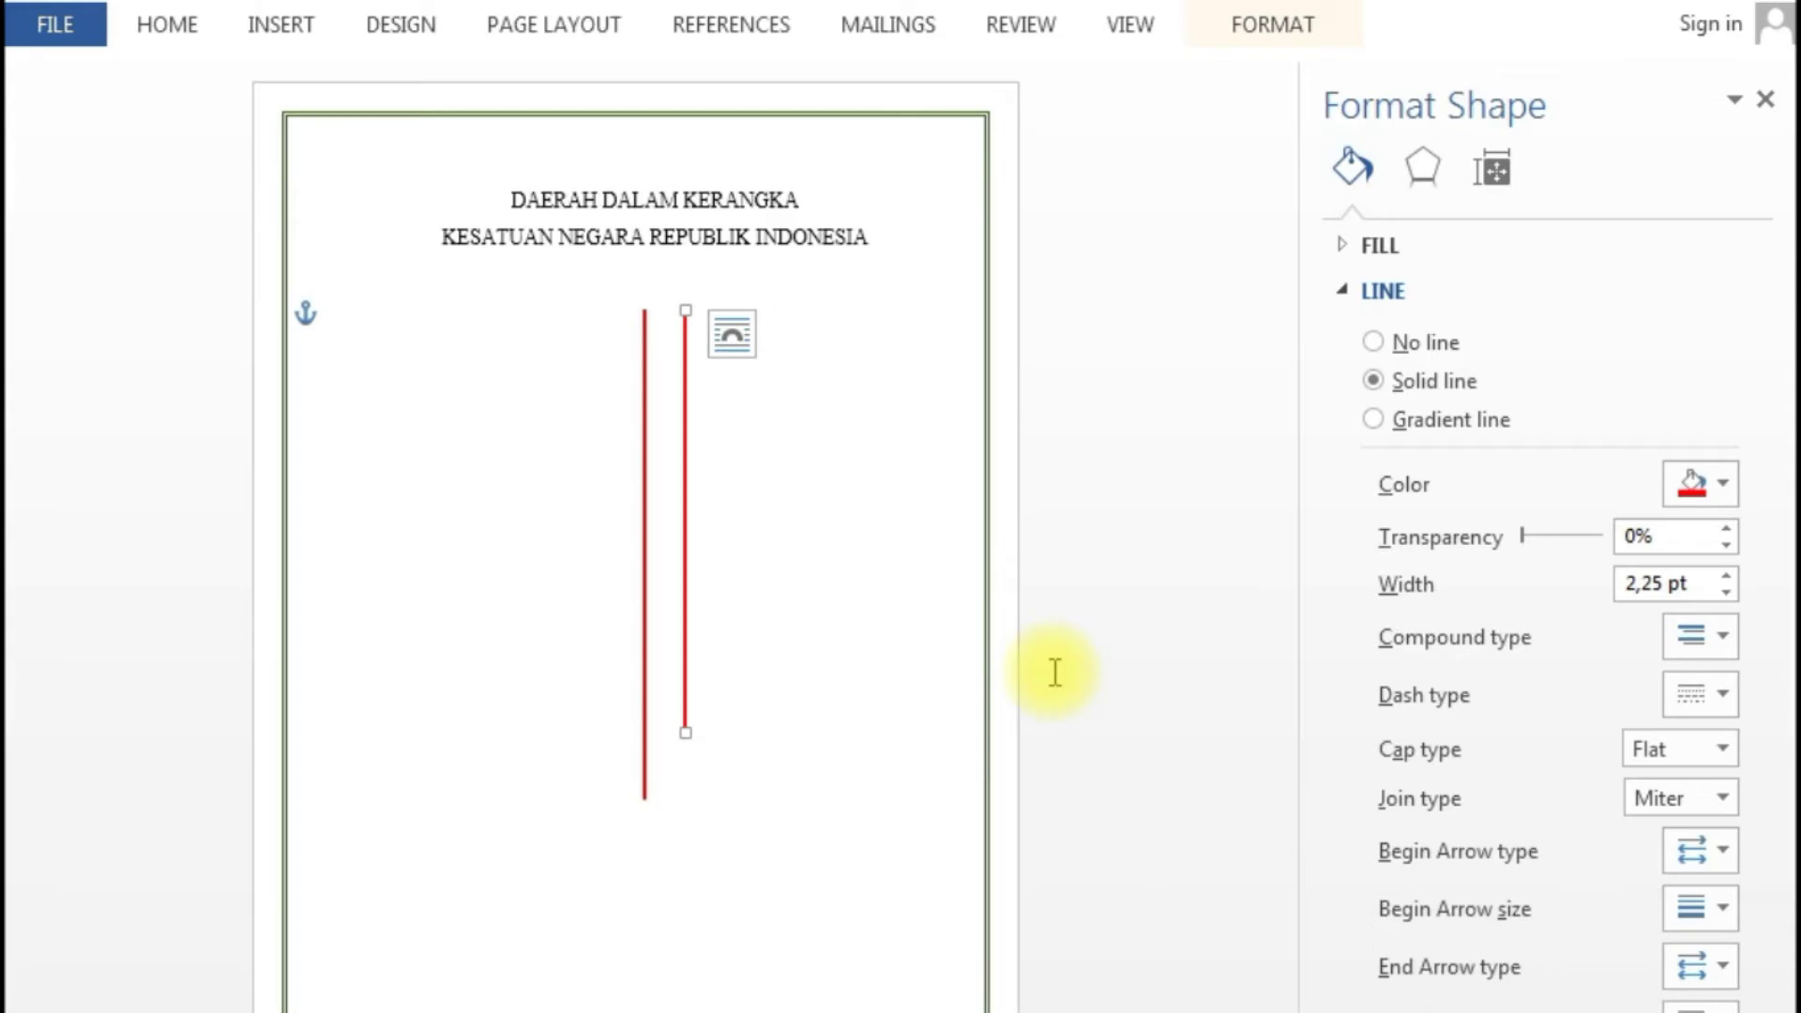
- Nudge the copied line left and down so it sits beside the original
key(Left)
key(Left)
key(Left)
key(Left)
key(Left)
key(Left)
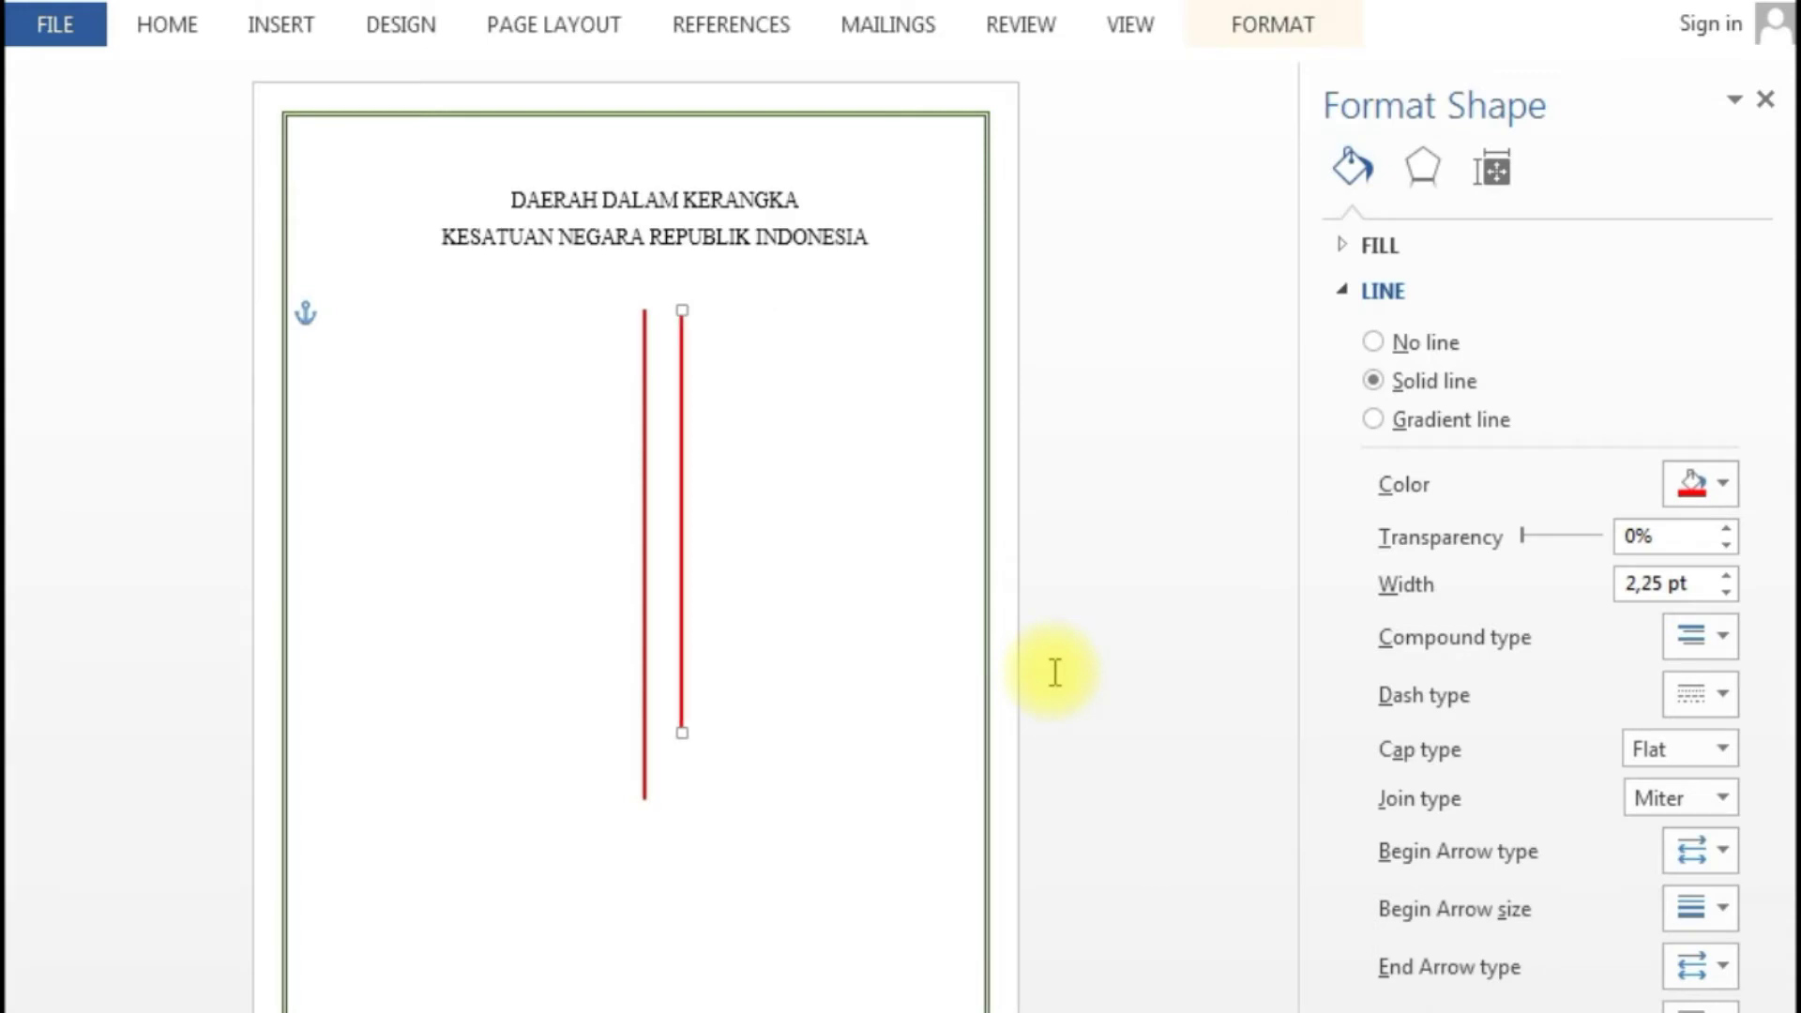
key(Left)
key(Left)
key(Left)
key(Left)
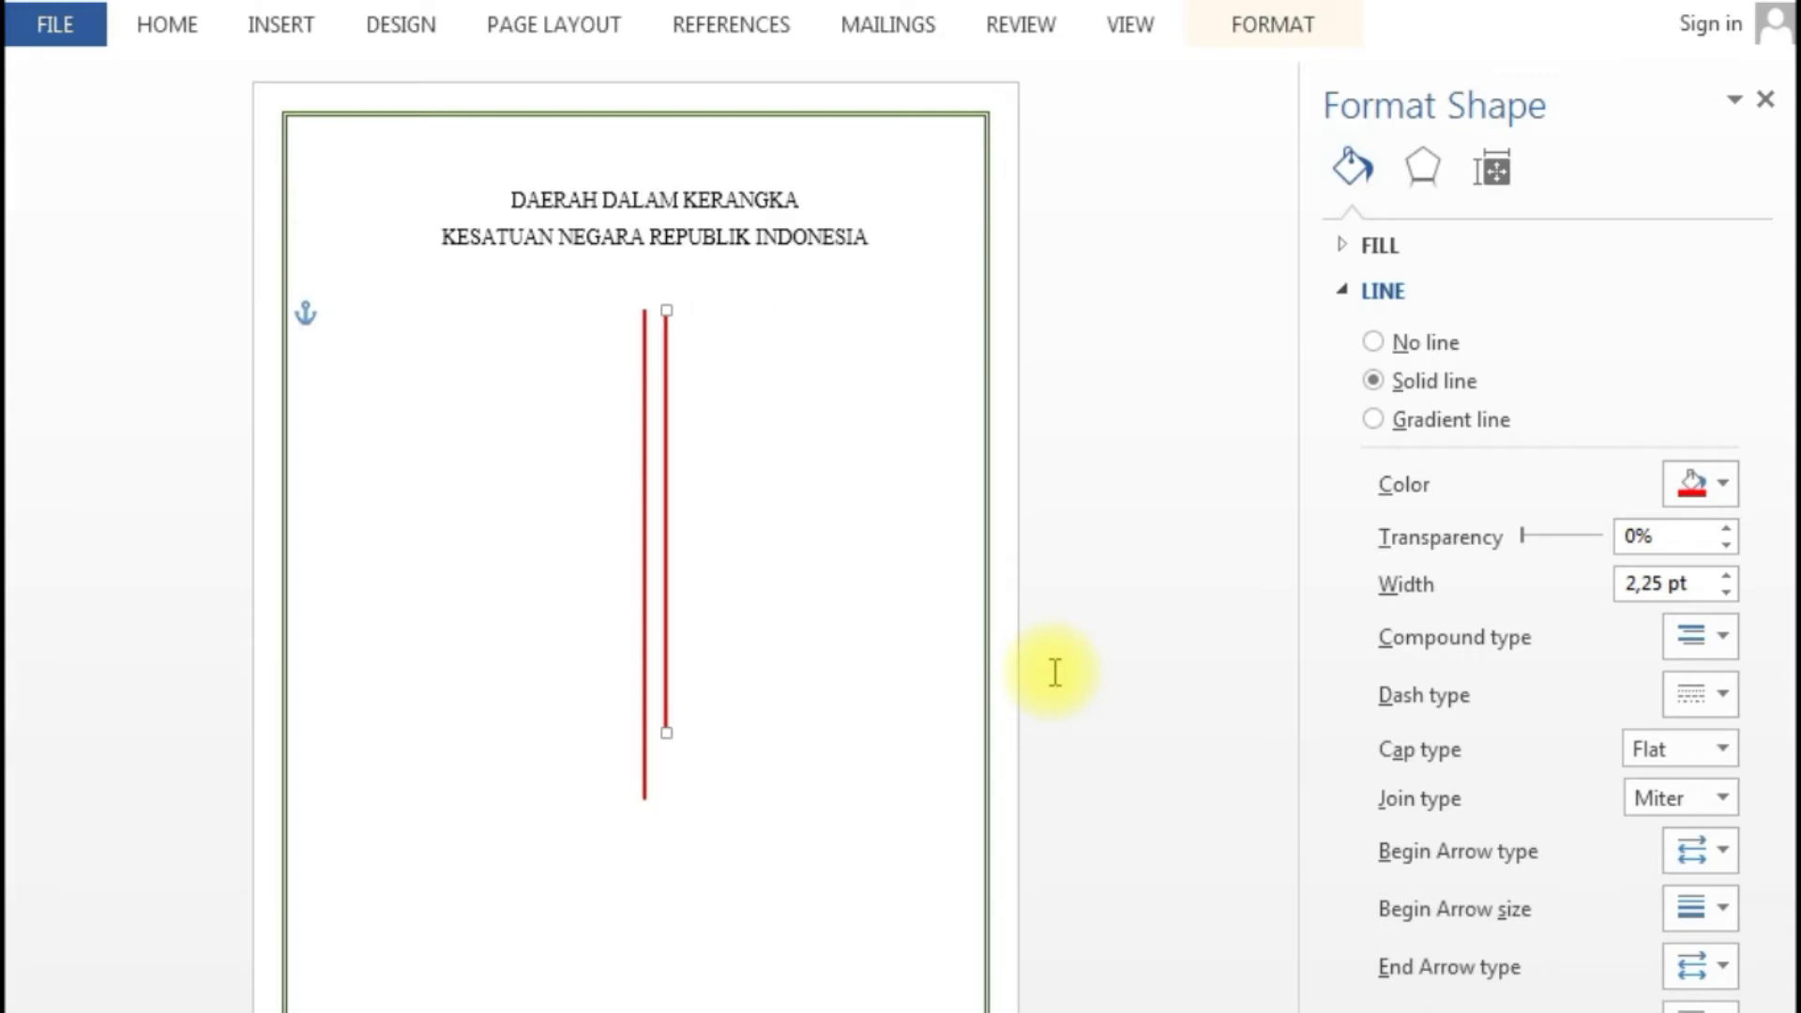
key(Left)
key(Left)
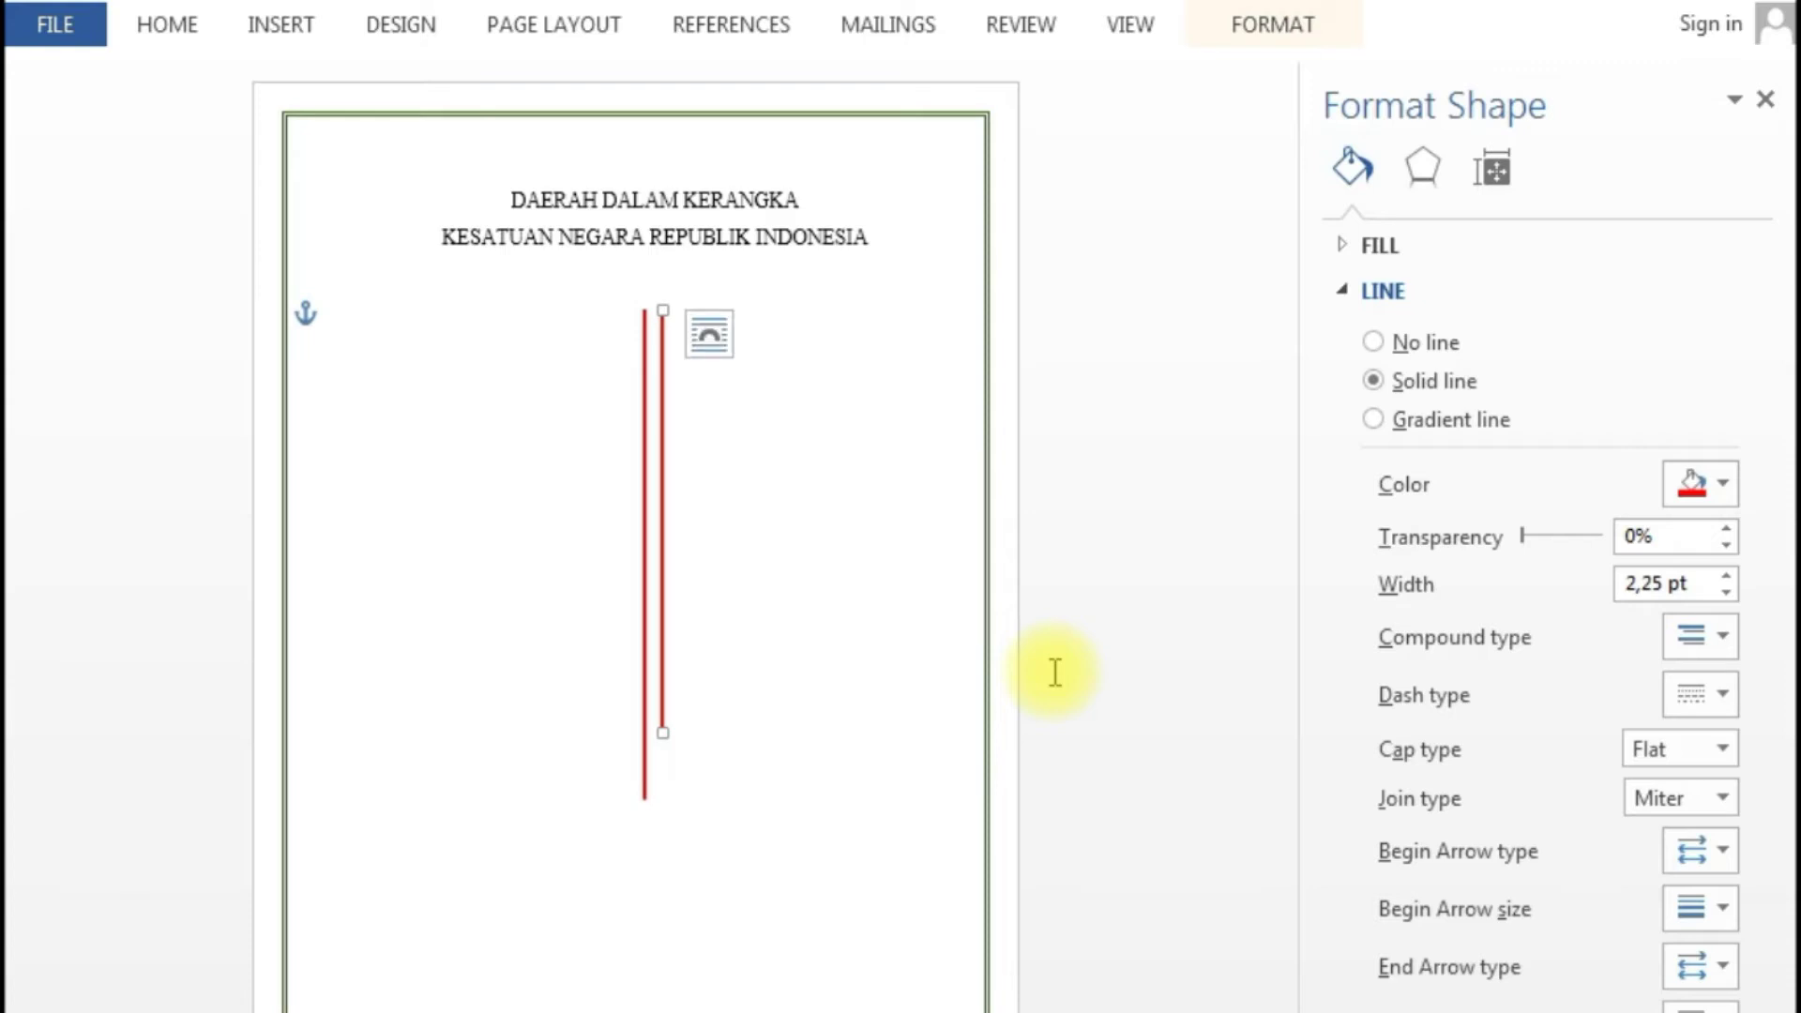
key(Down)
key(Down)
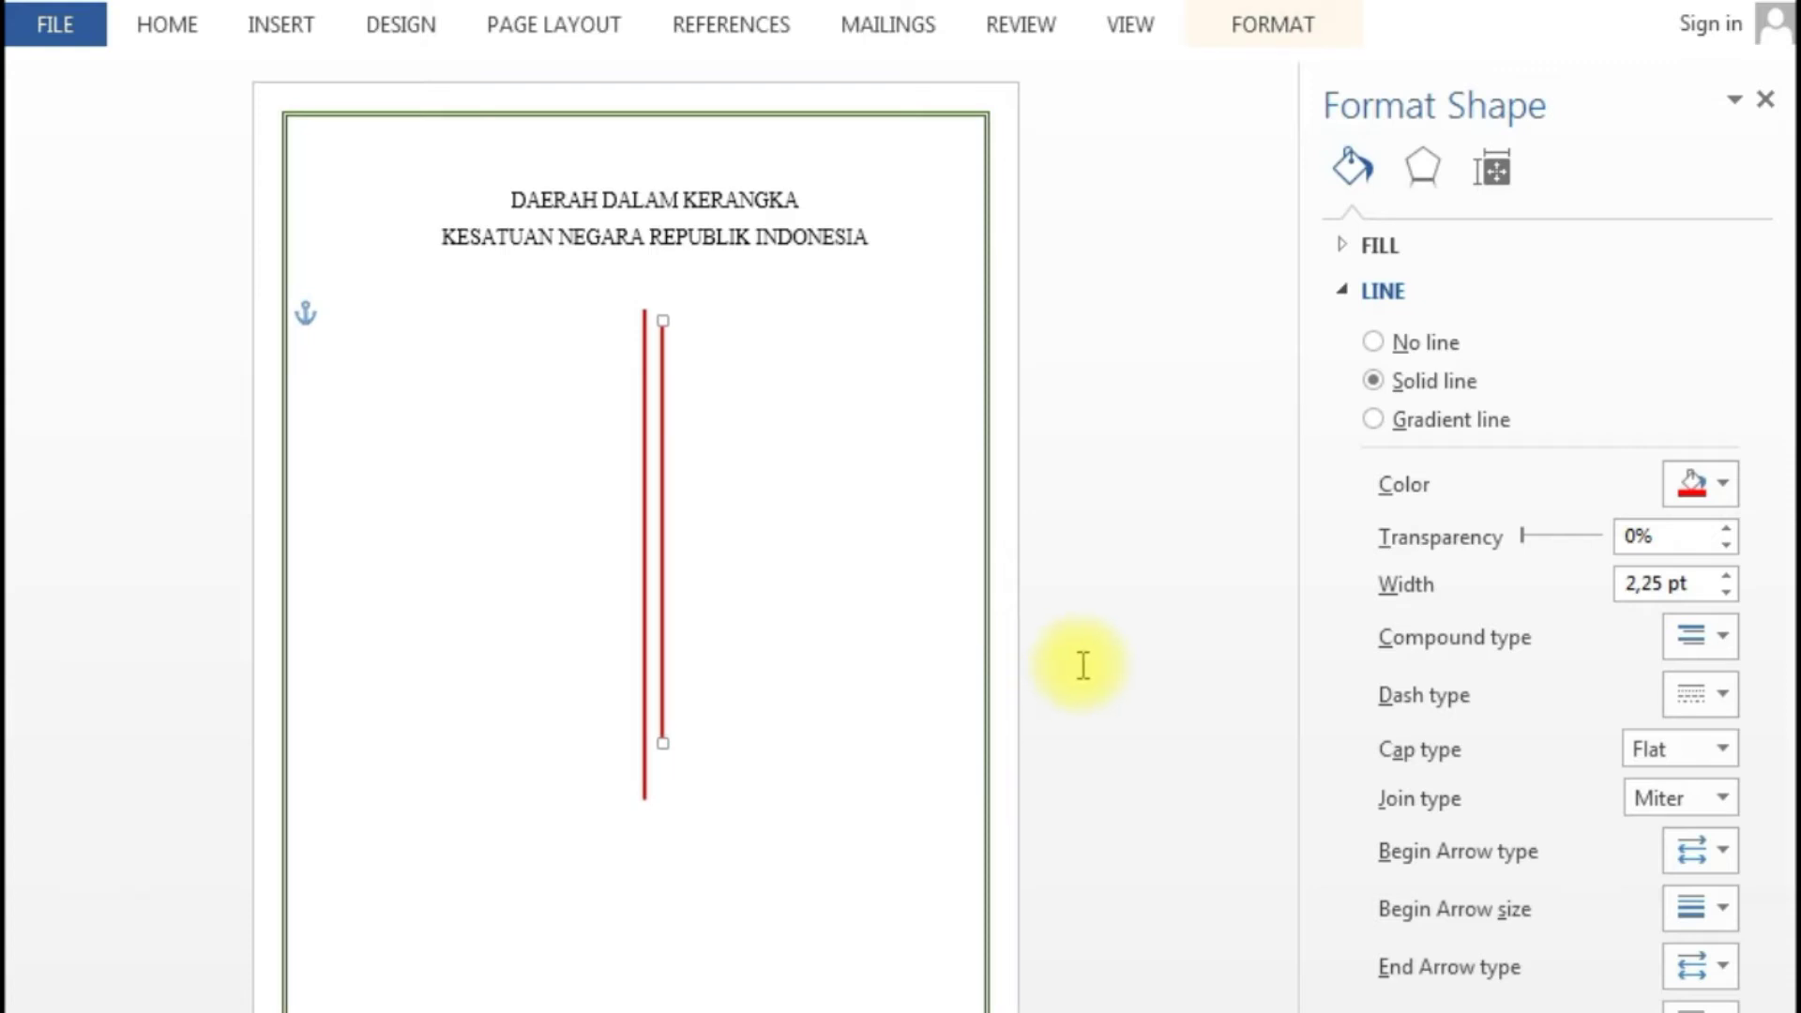
key(Down)
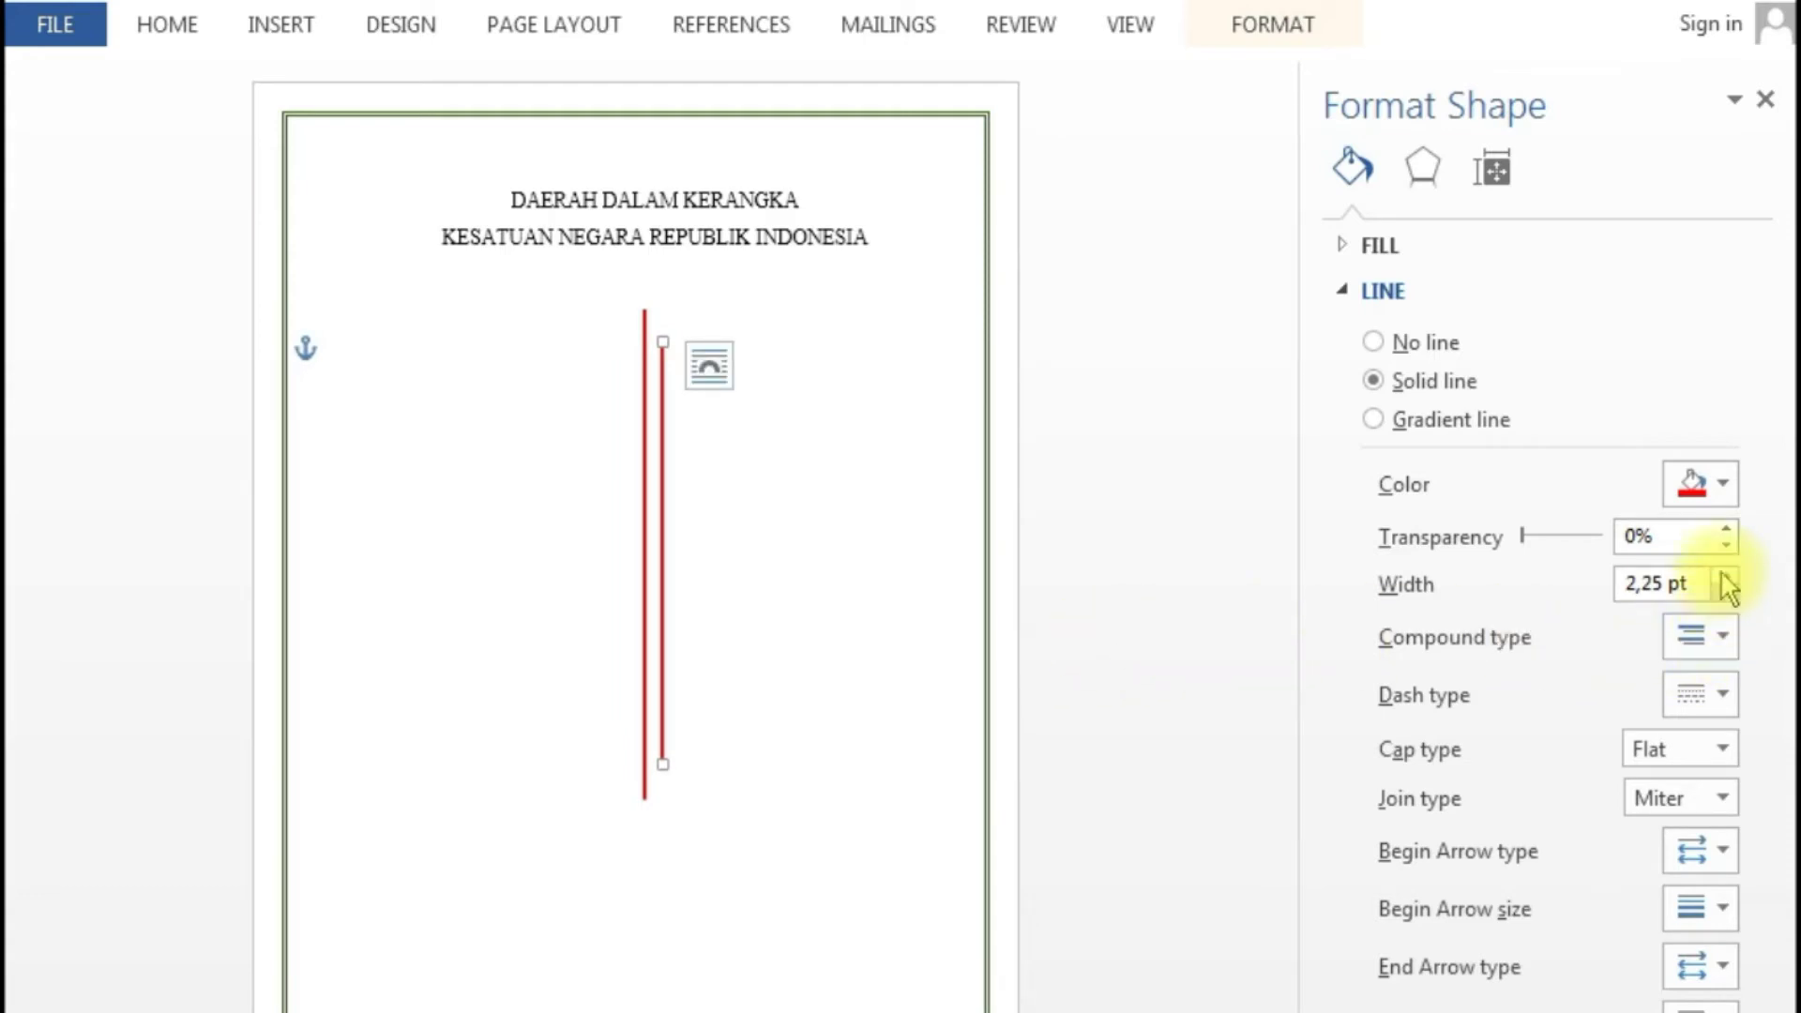
click(879, 555)
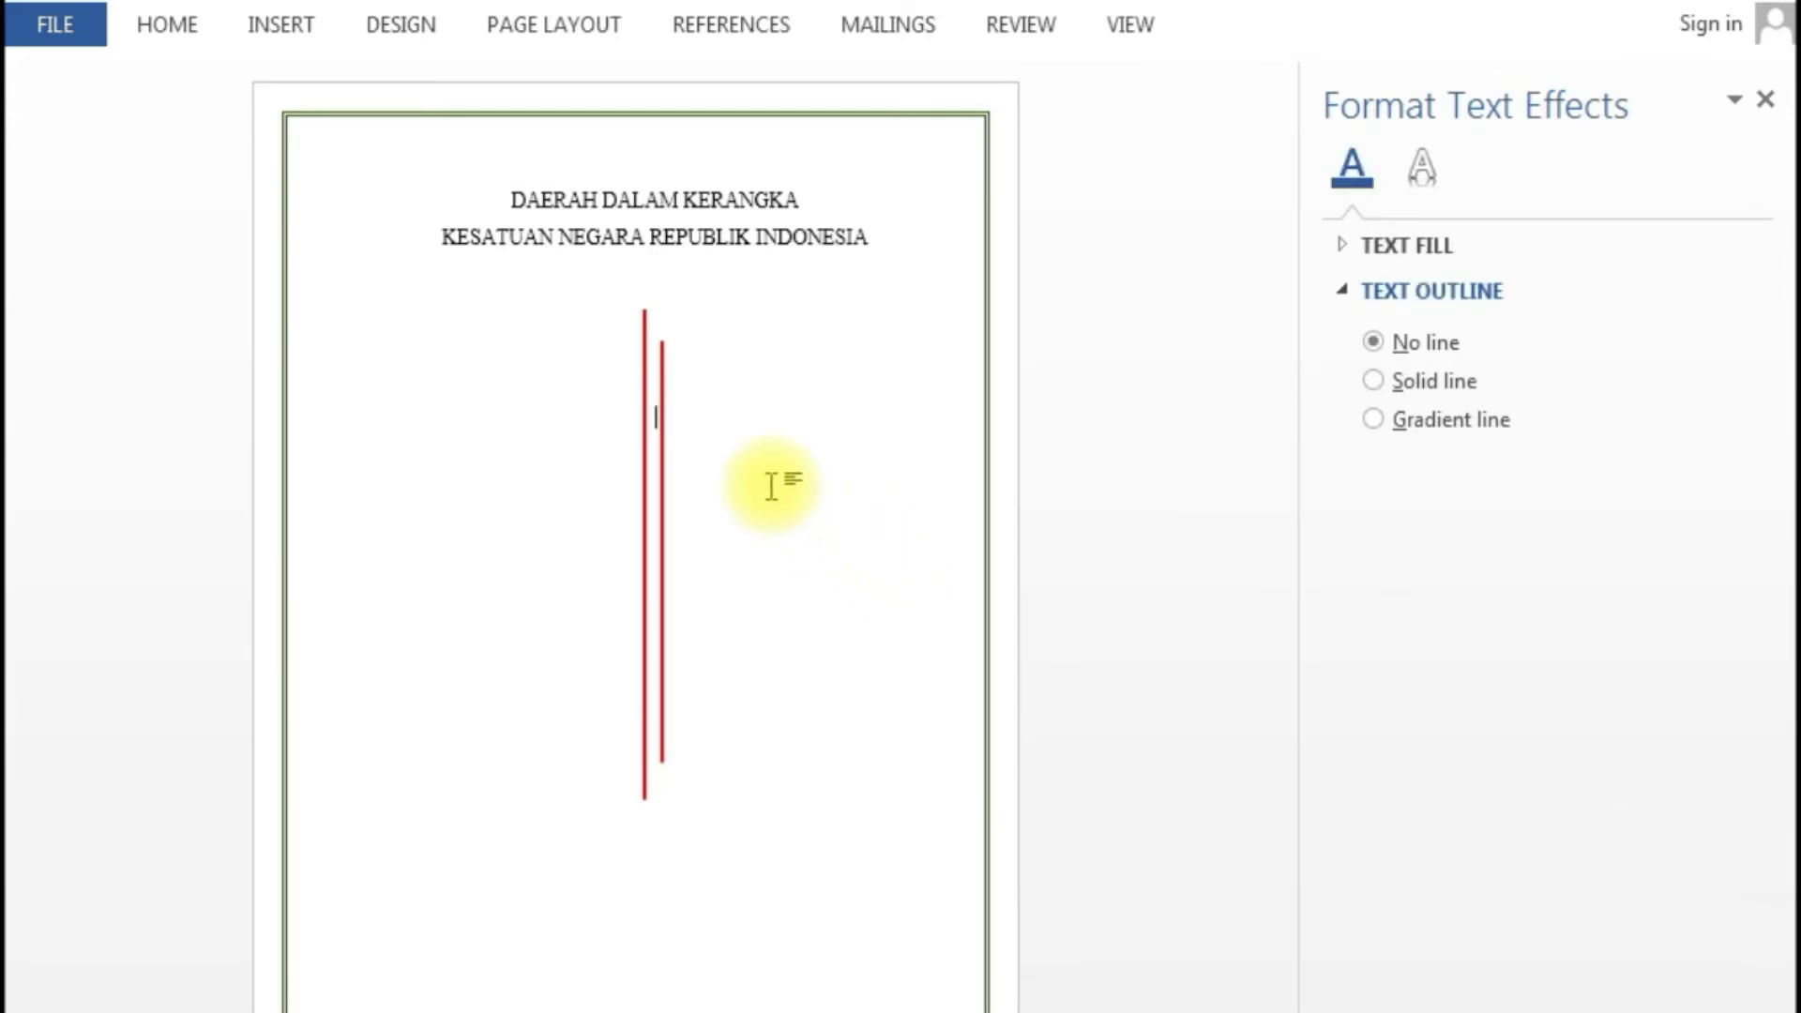
click(661, 349)
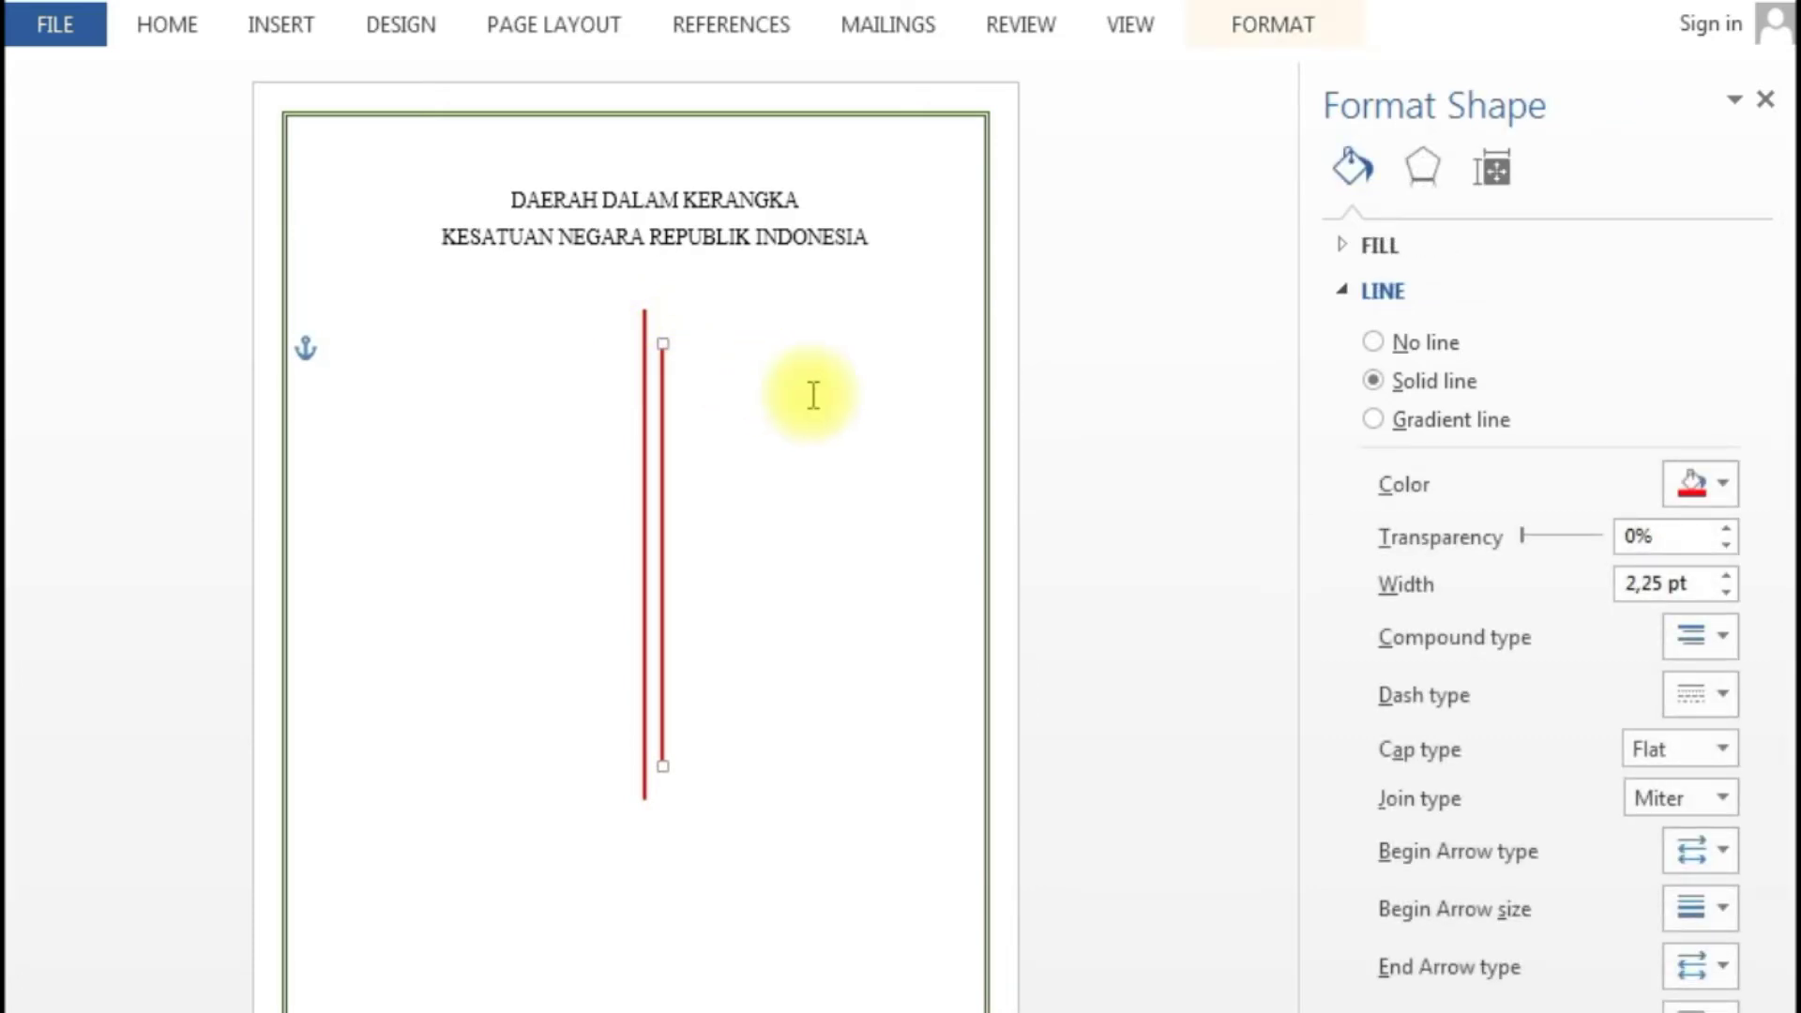
- Change the shorter line's colour to Gold from Standard Colors
click(1724, 482)
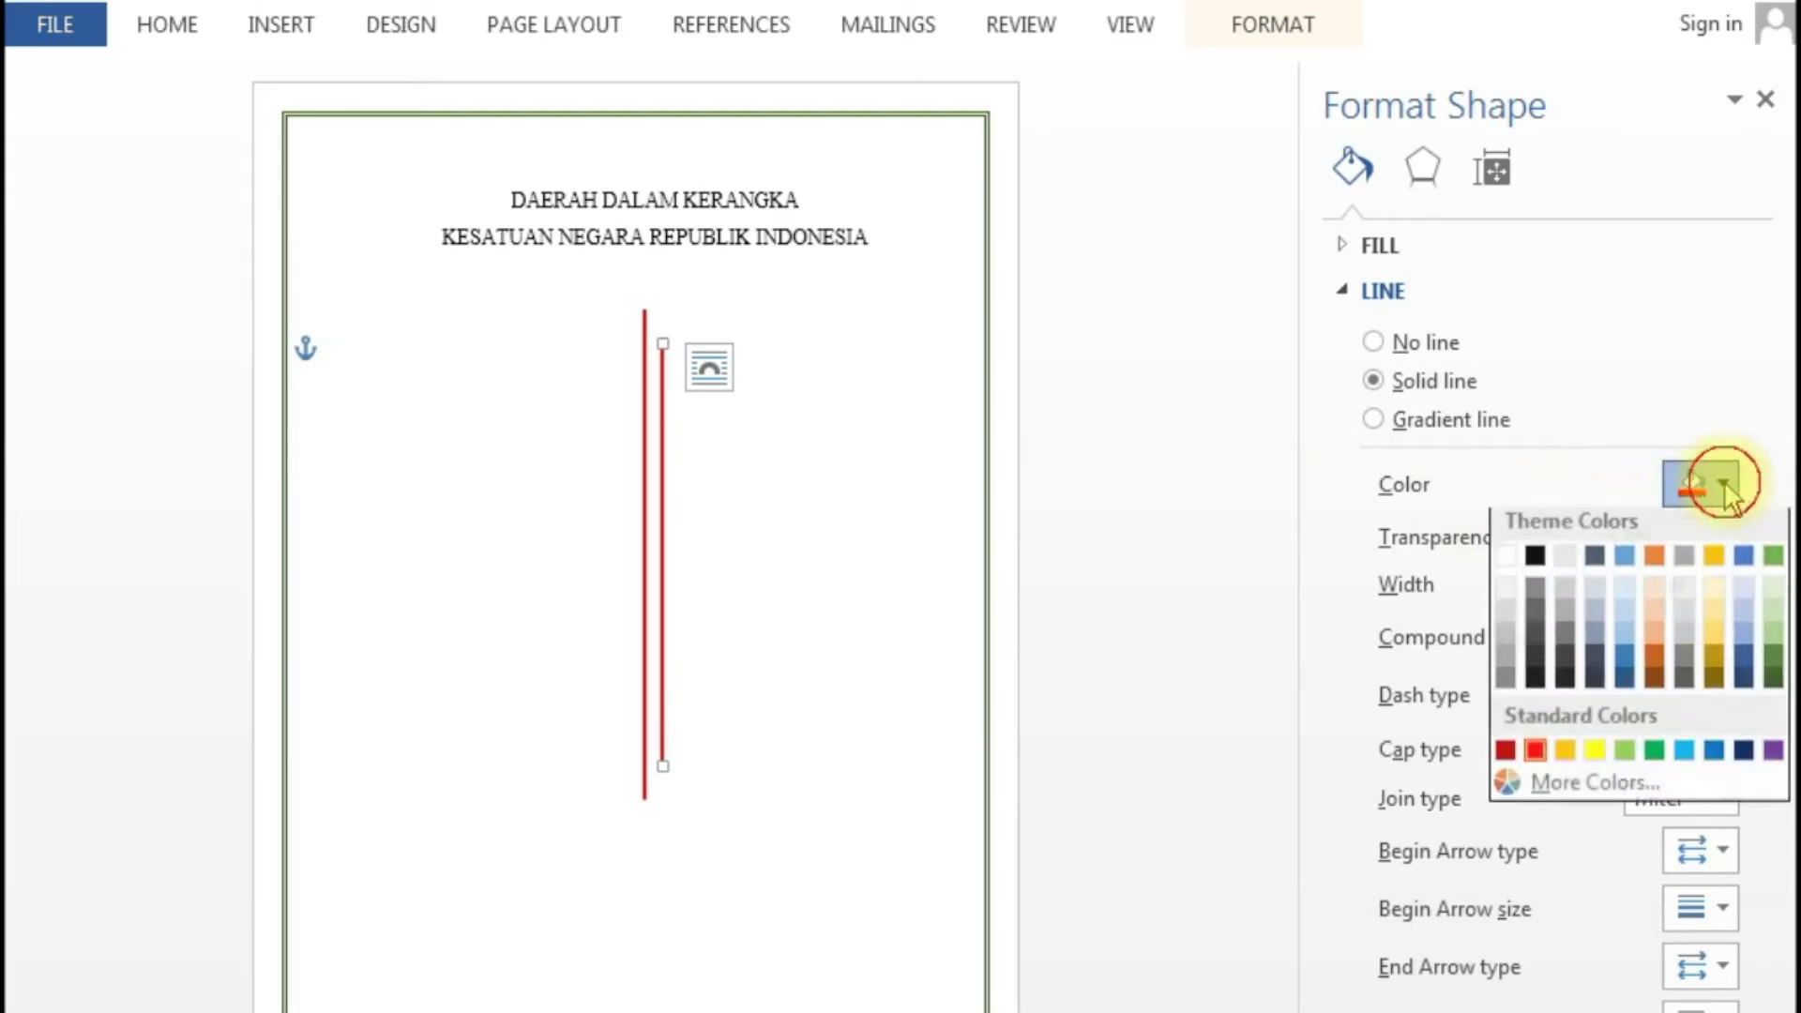
click(1562, 760)
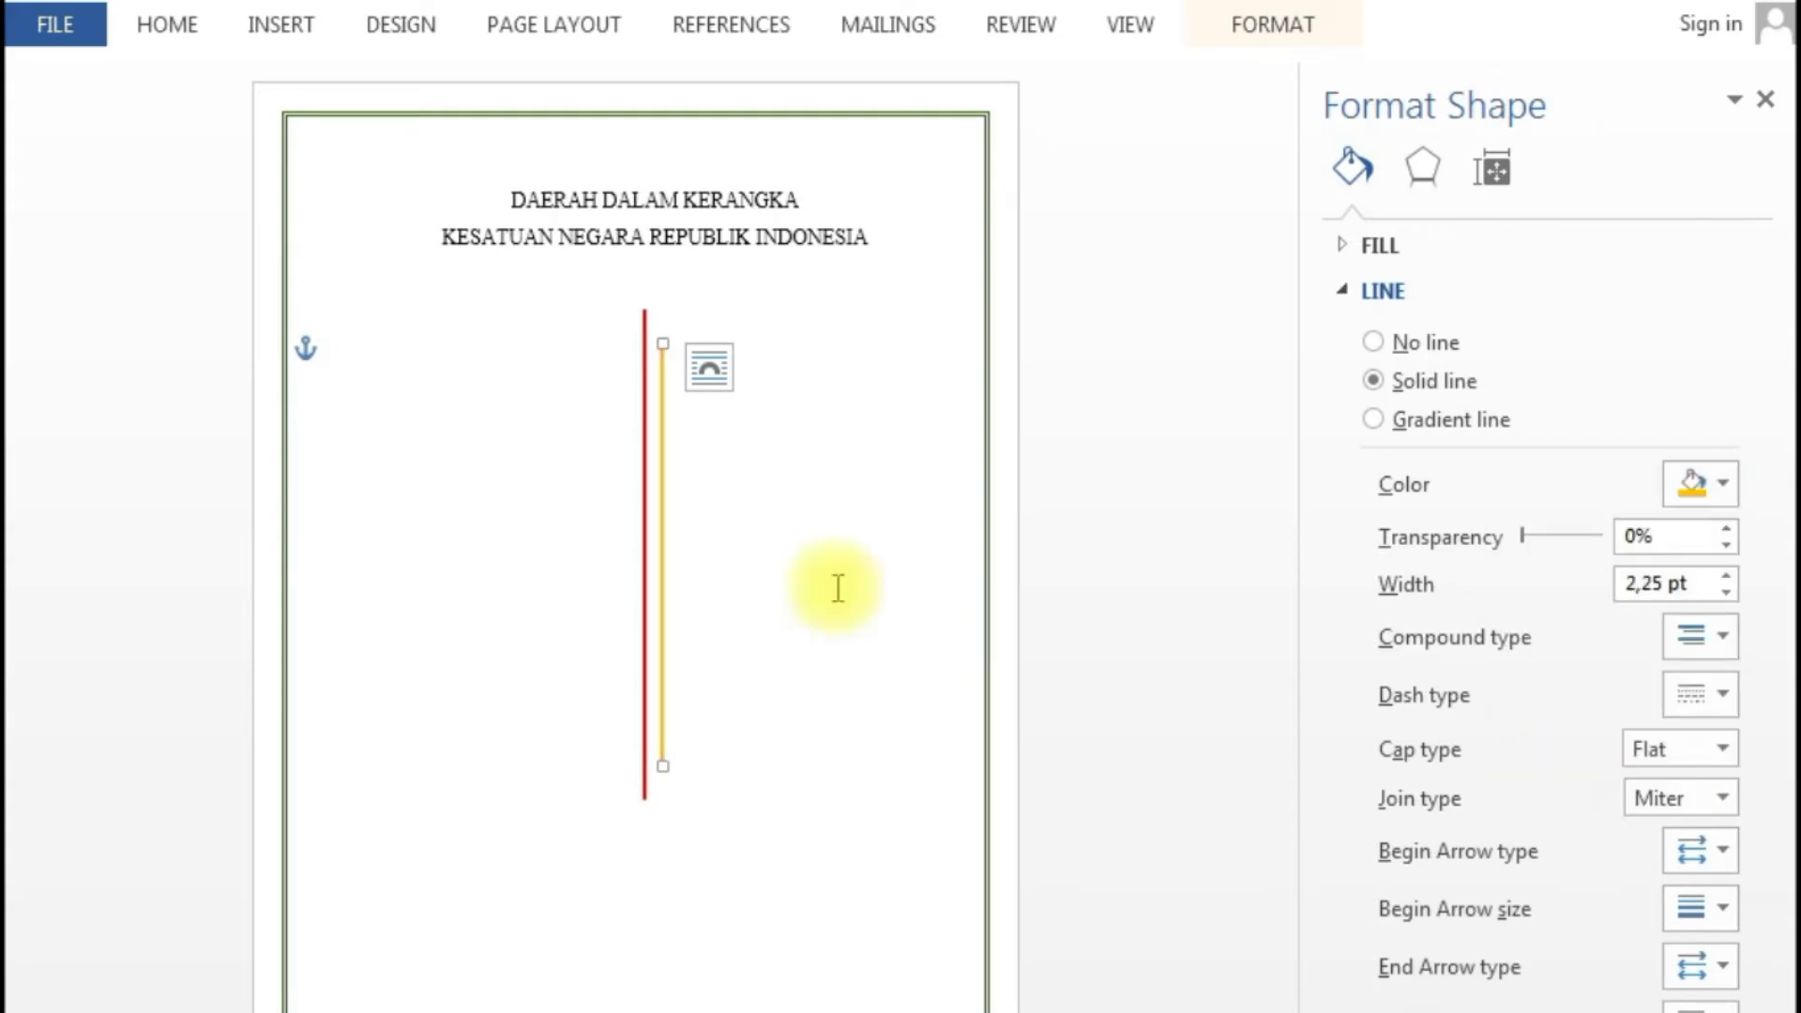
click(664, 345)
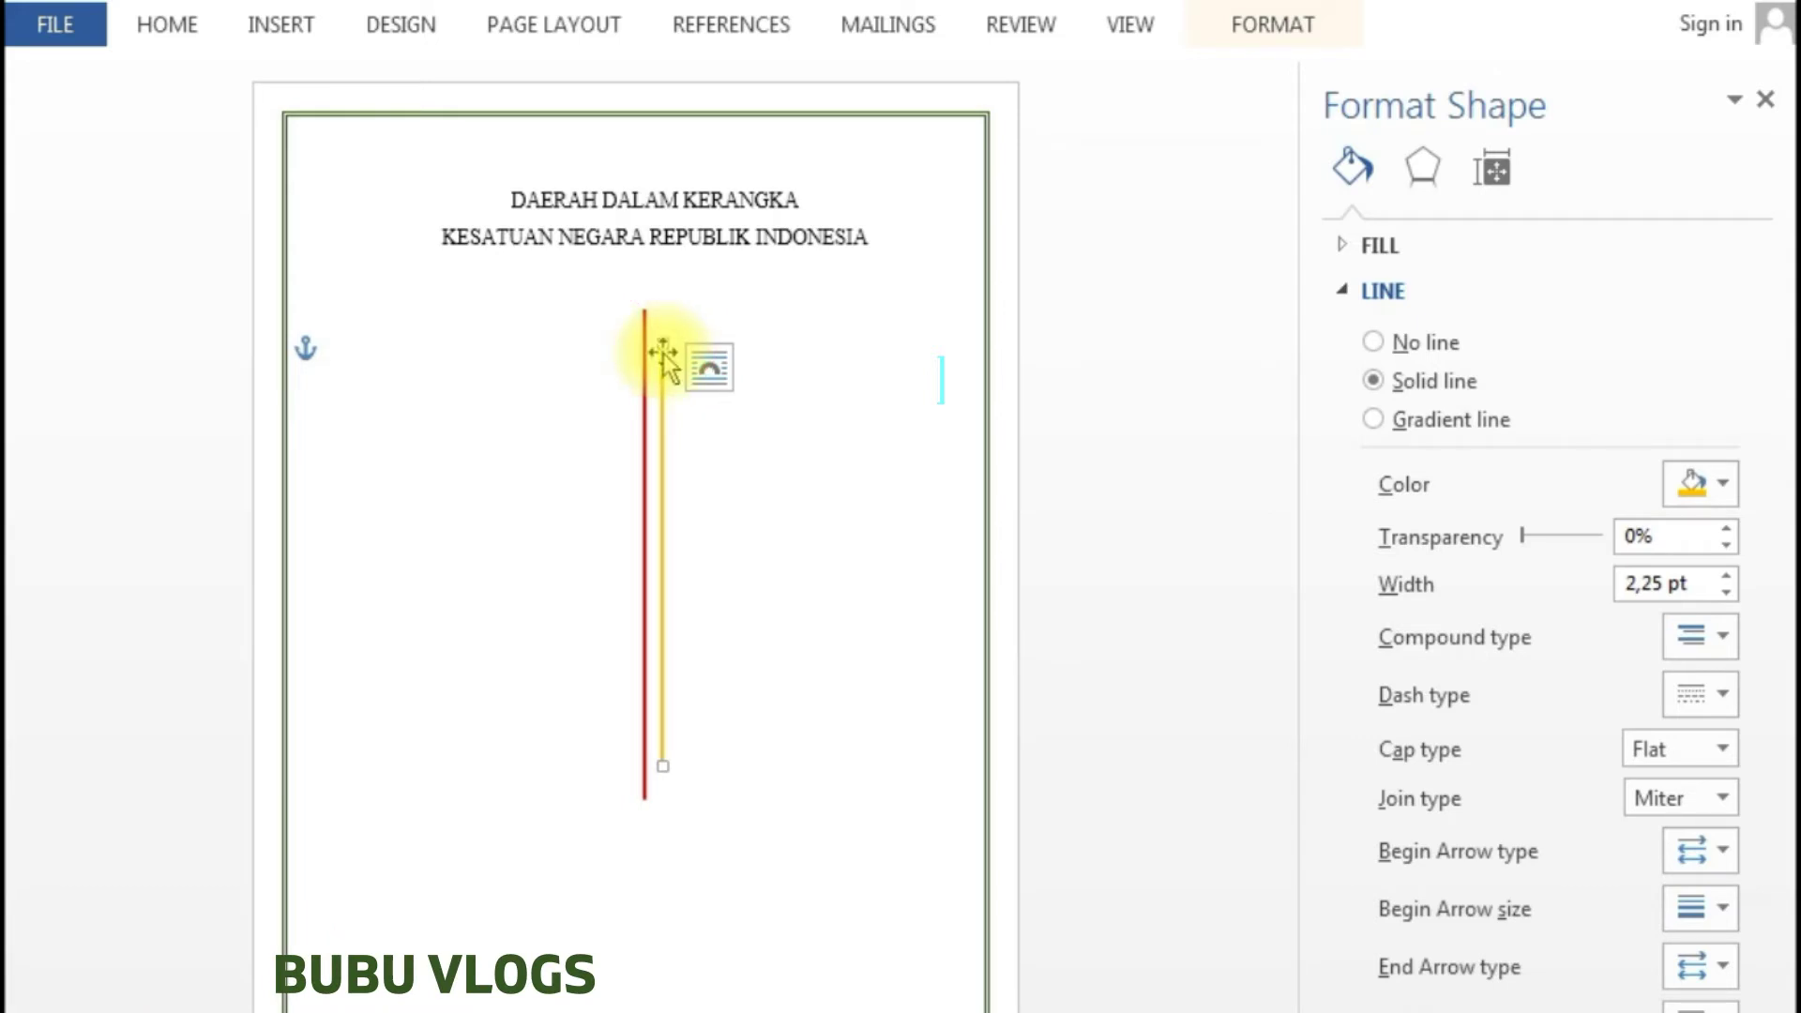
- Duplicate the gold line and nudge the copy left of the red line
drag(668, 359, 682, 358)
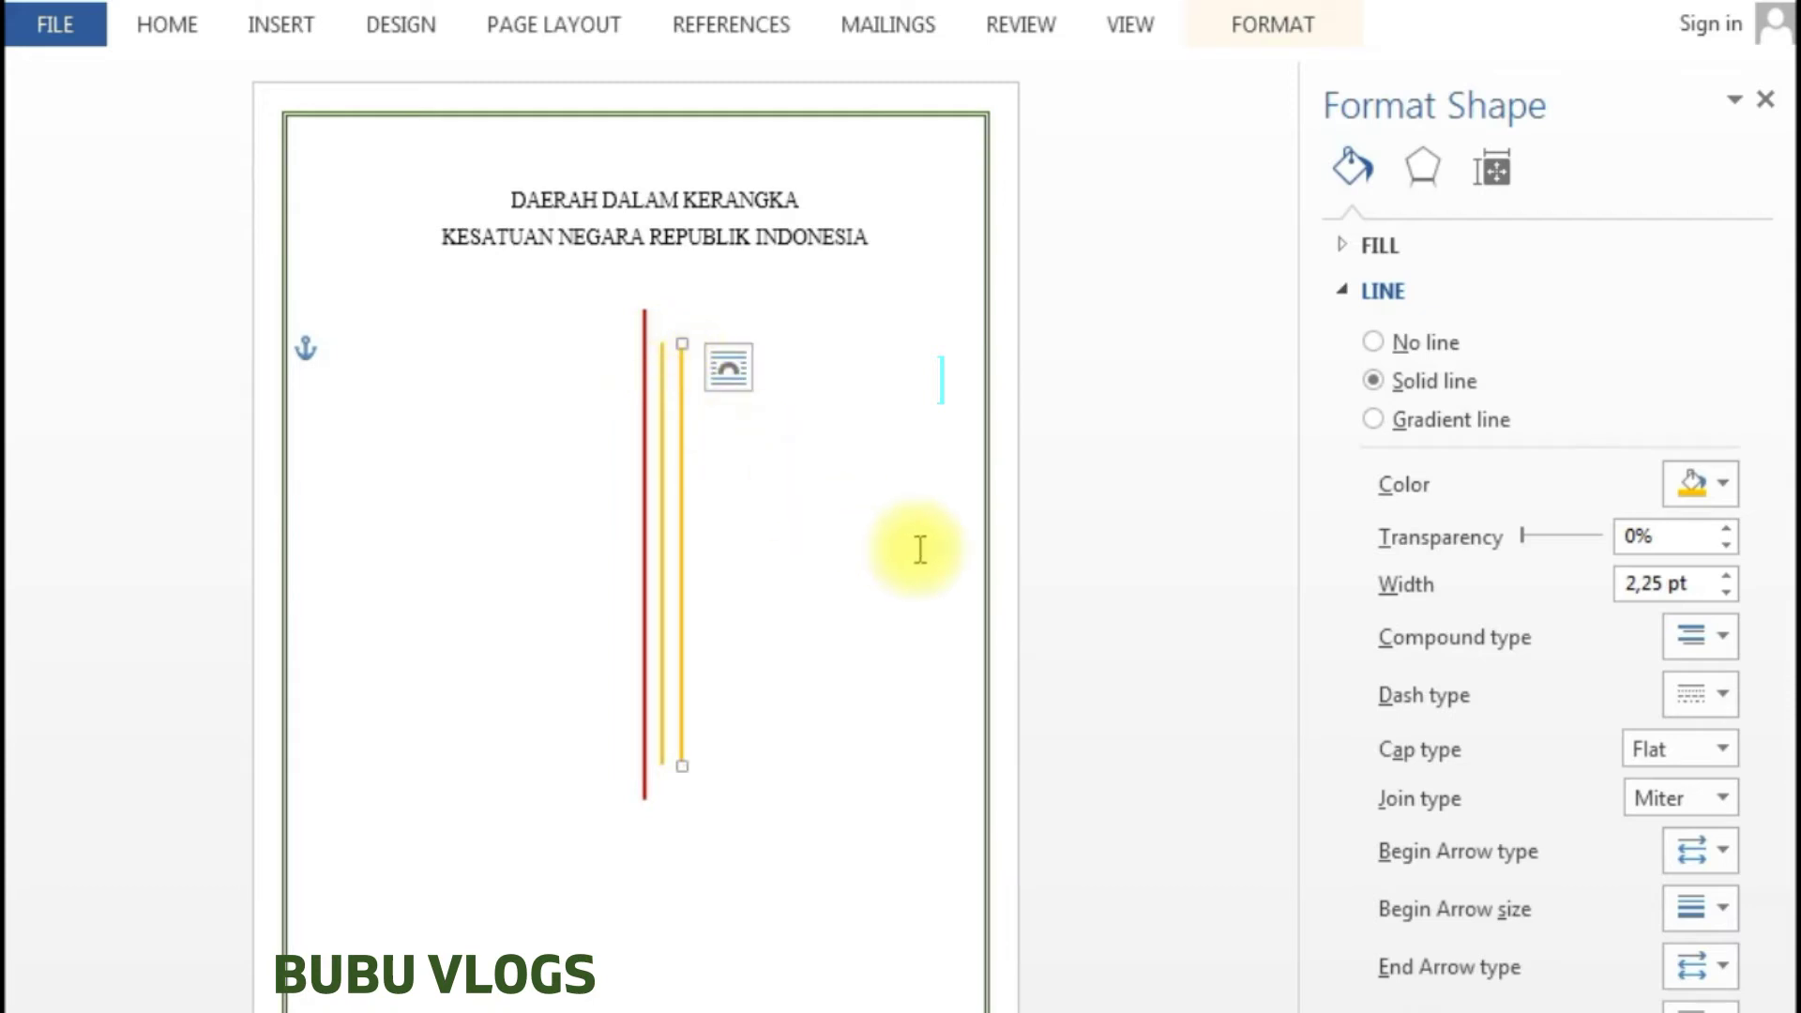
key(Left)
key(Left)
key(Left)
key(Left)
key(Left)
key(Left)
key(Left)
key(Left)
key(Left)
key(Left)
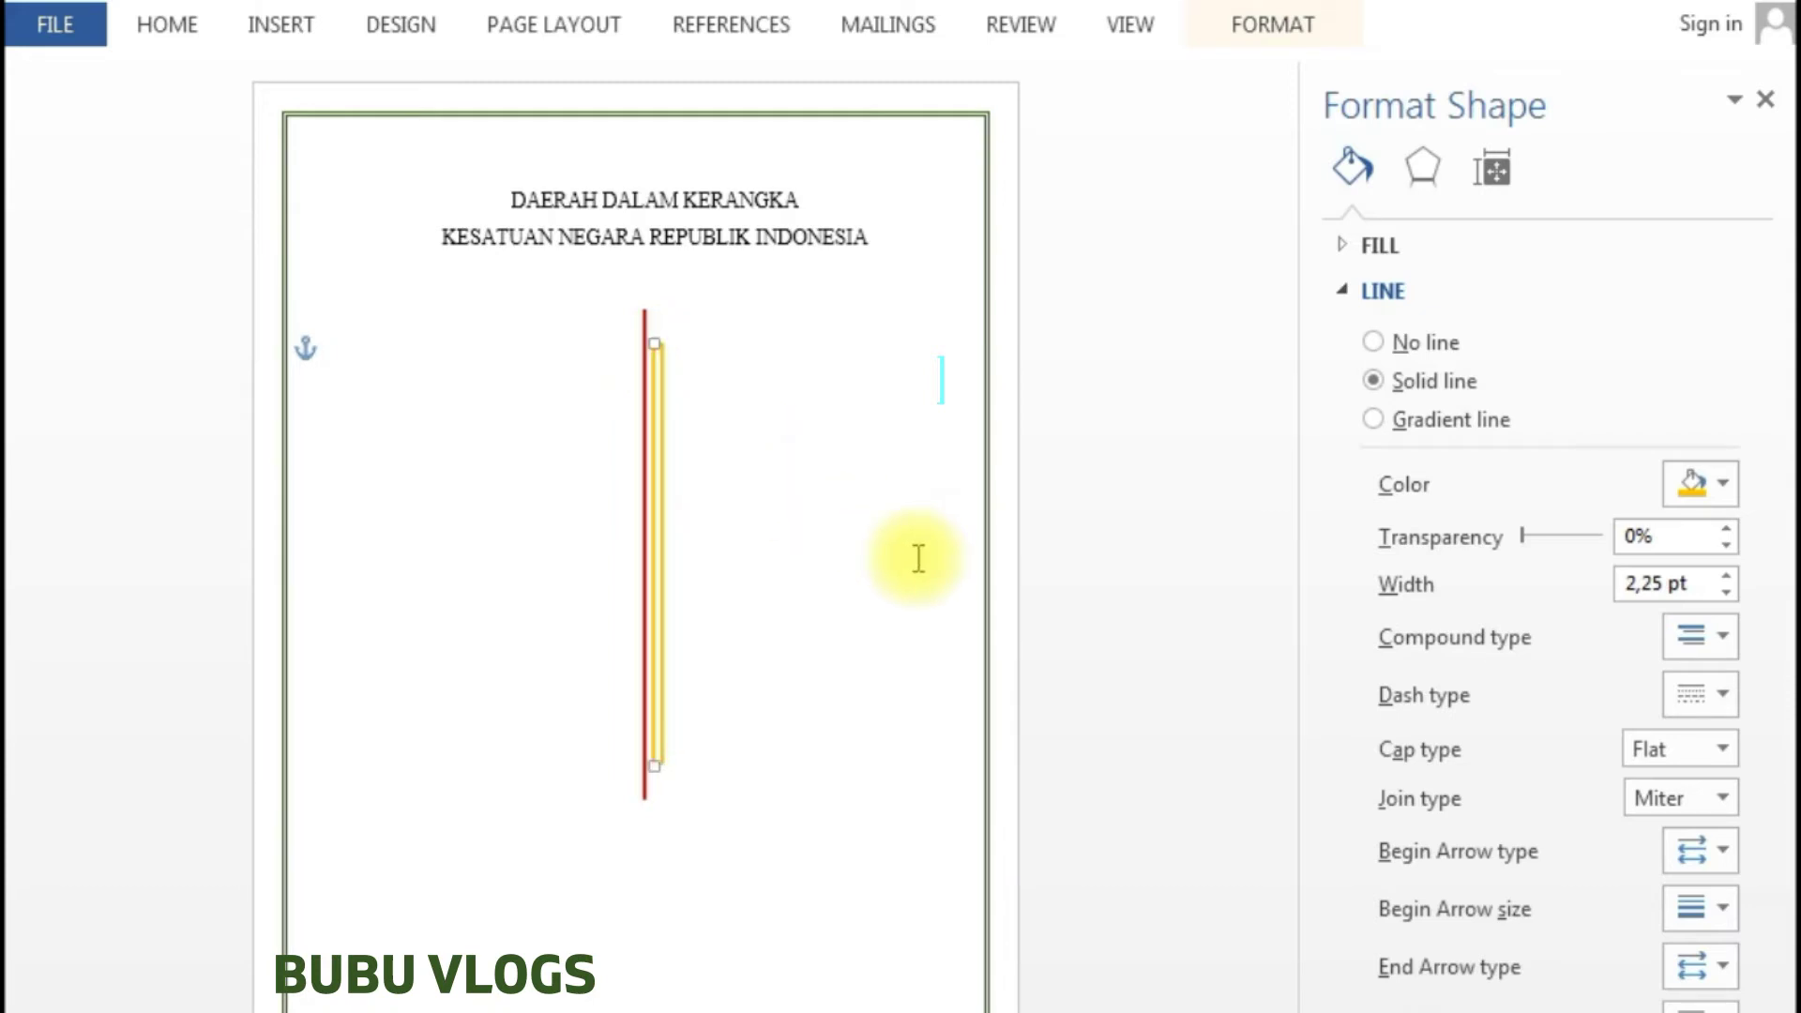
key(Left)
key(Left)
key(Left)
key(Left)
key(Left)
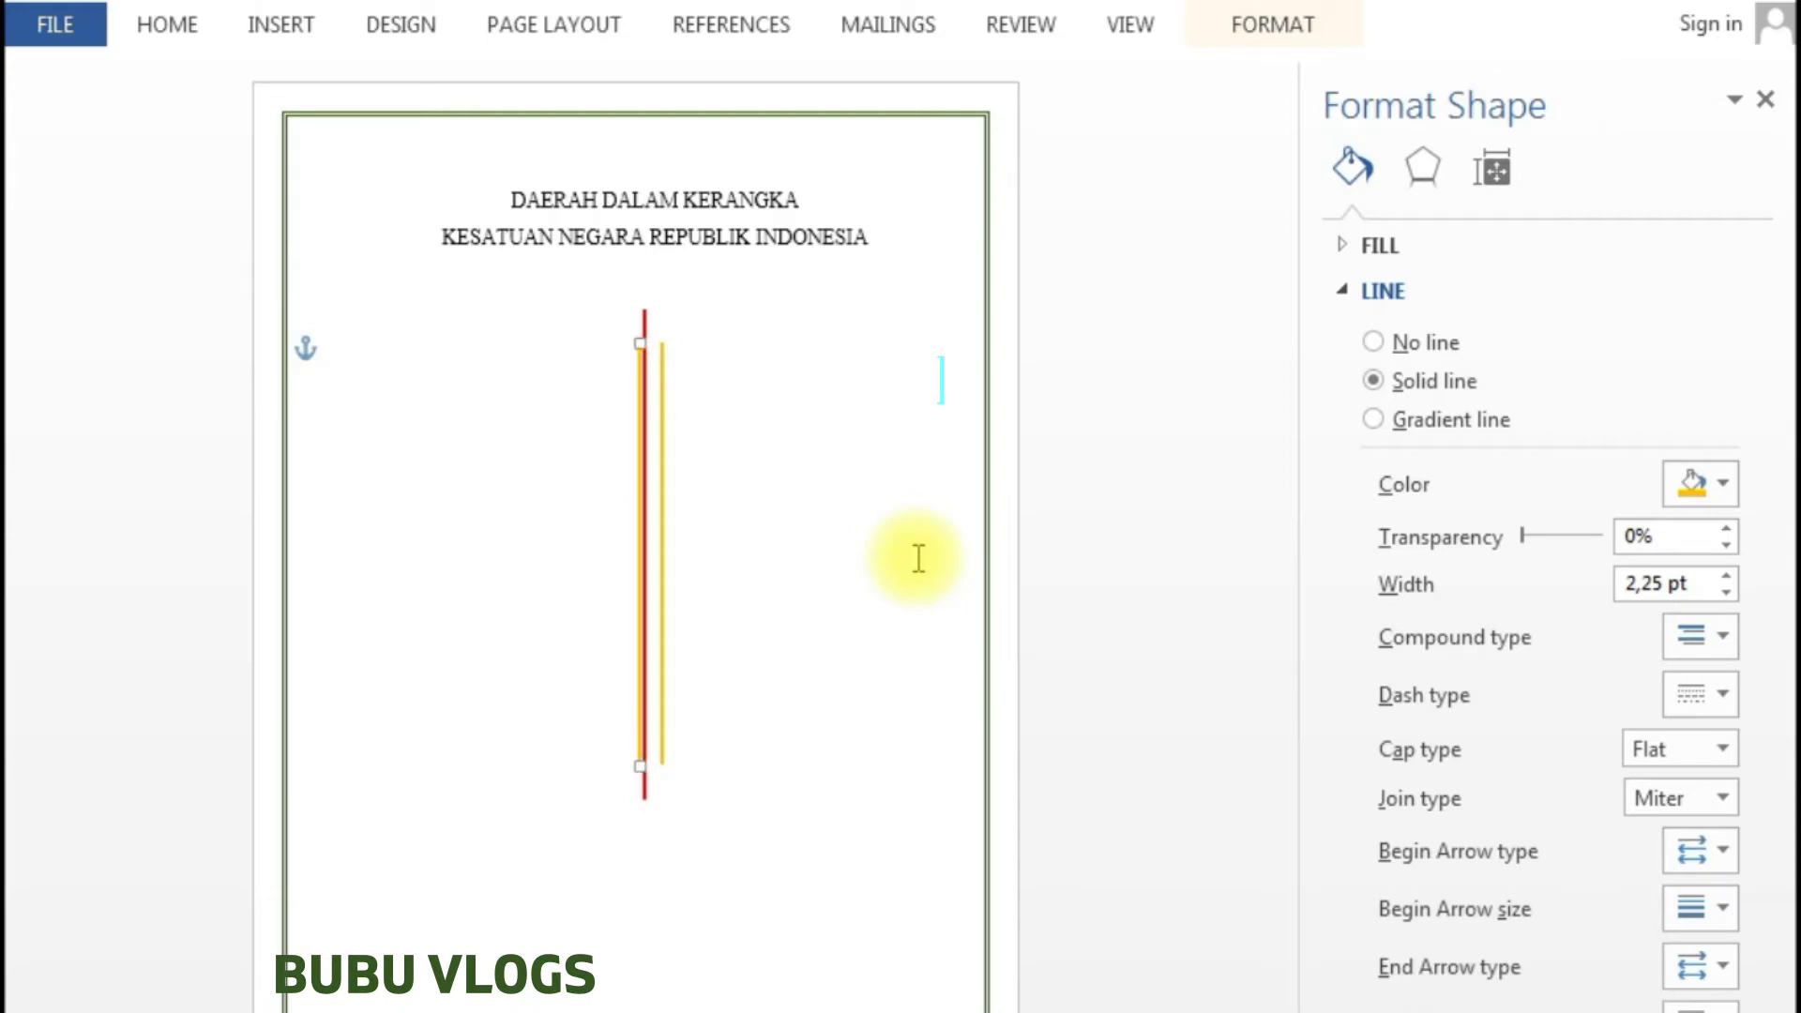
key(Left)
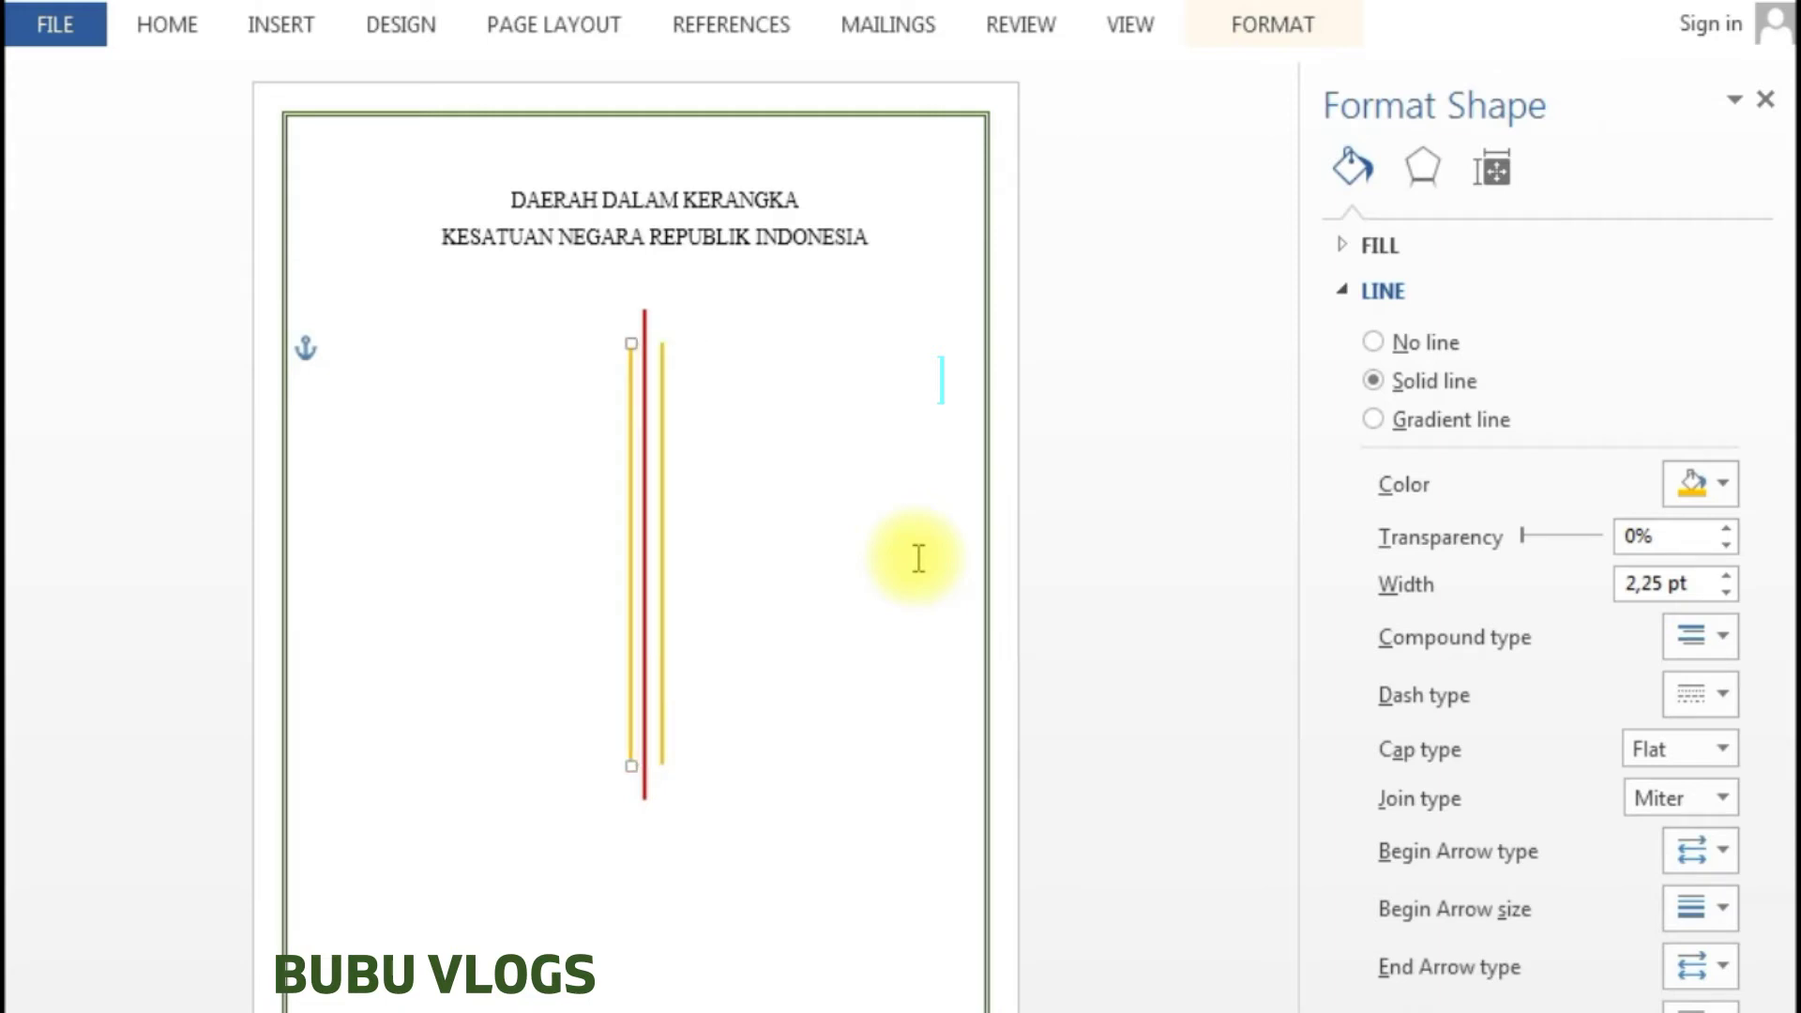
- Check the right gold line's placement by selecting and deselecting it
click(720, 447)
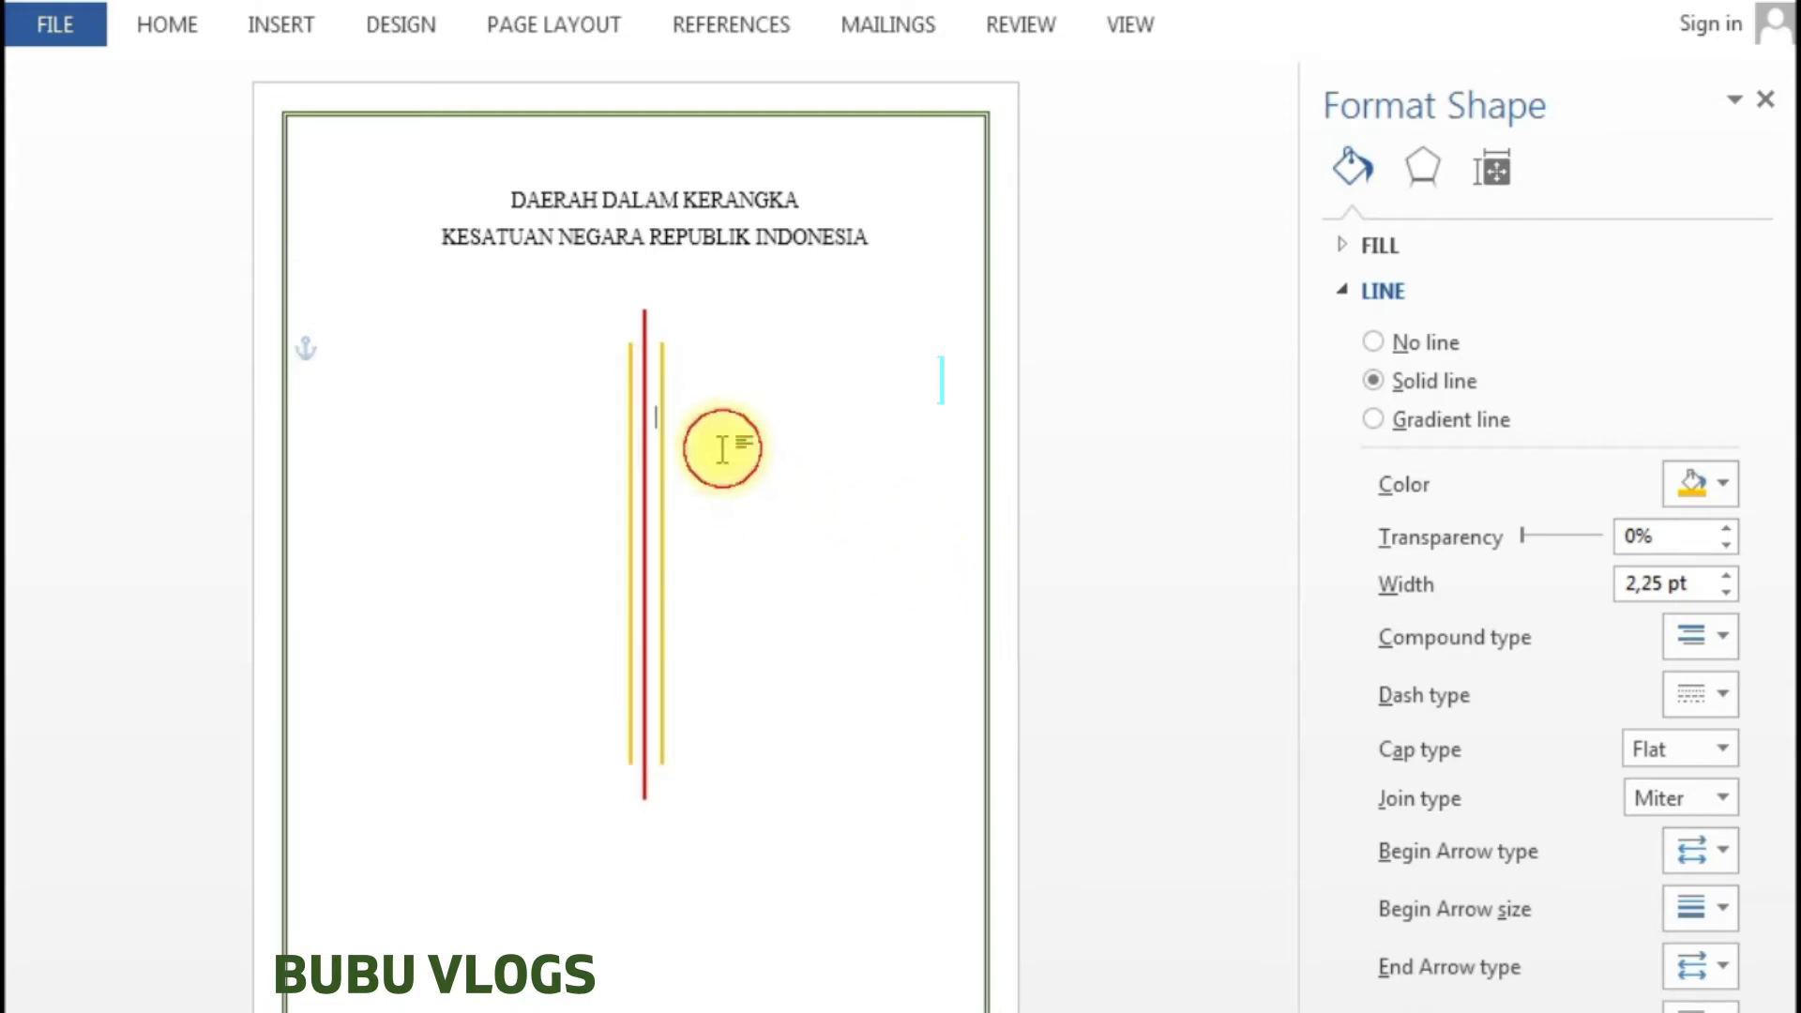
click(662, 355)
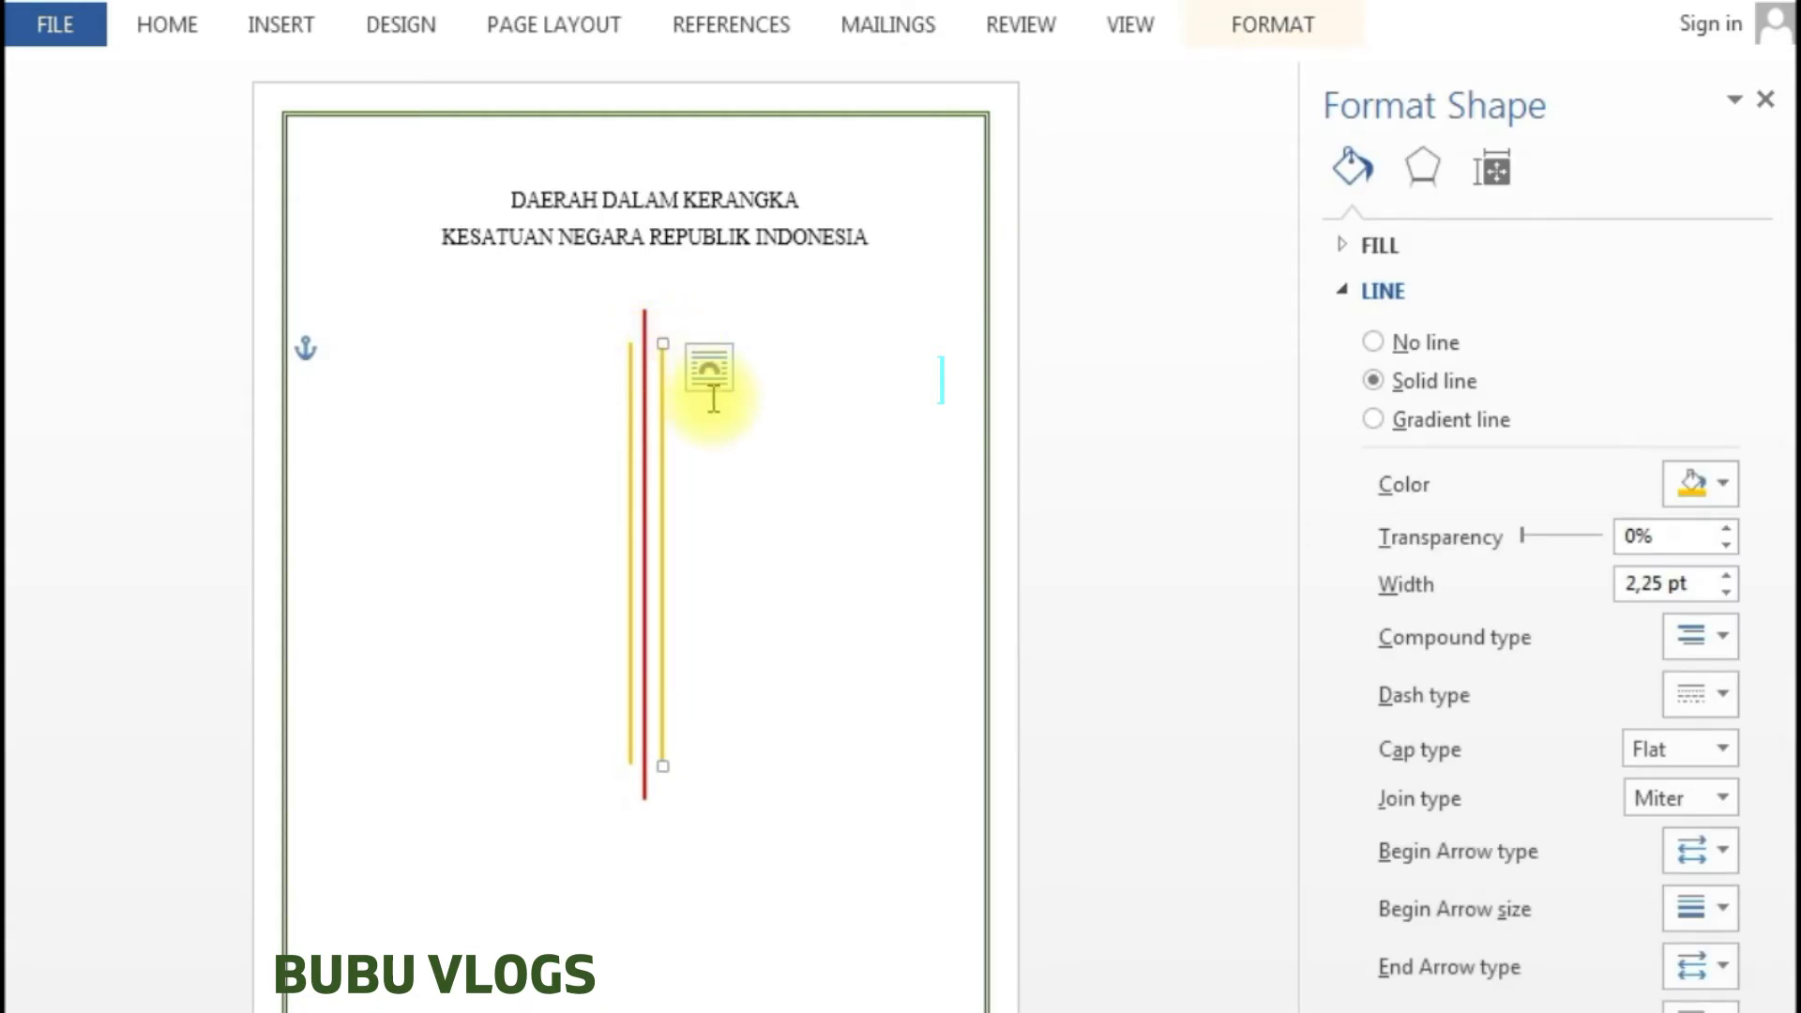
click(719, 516)
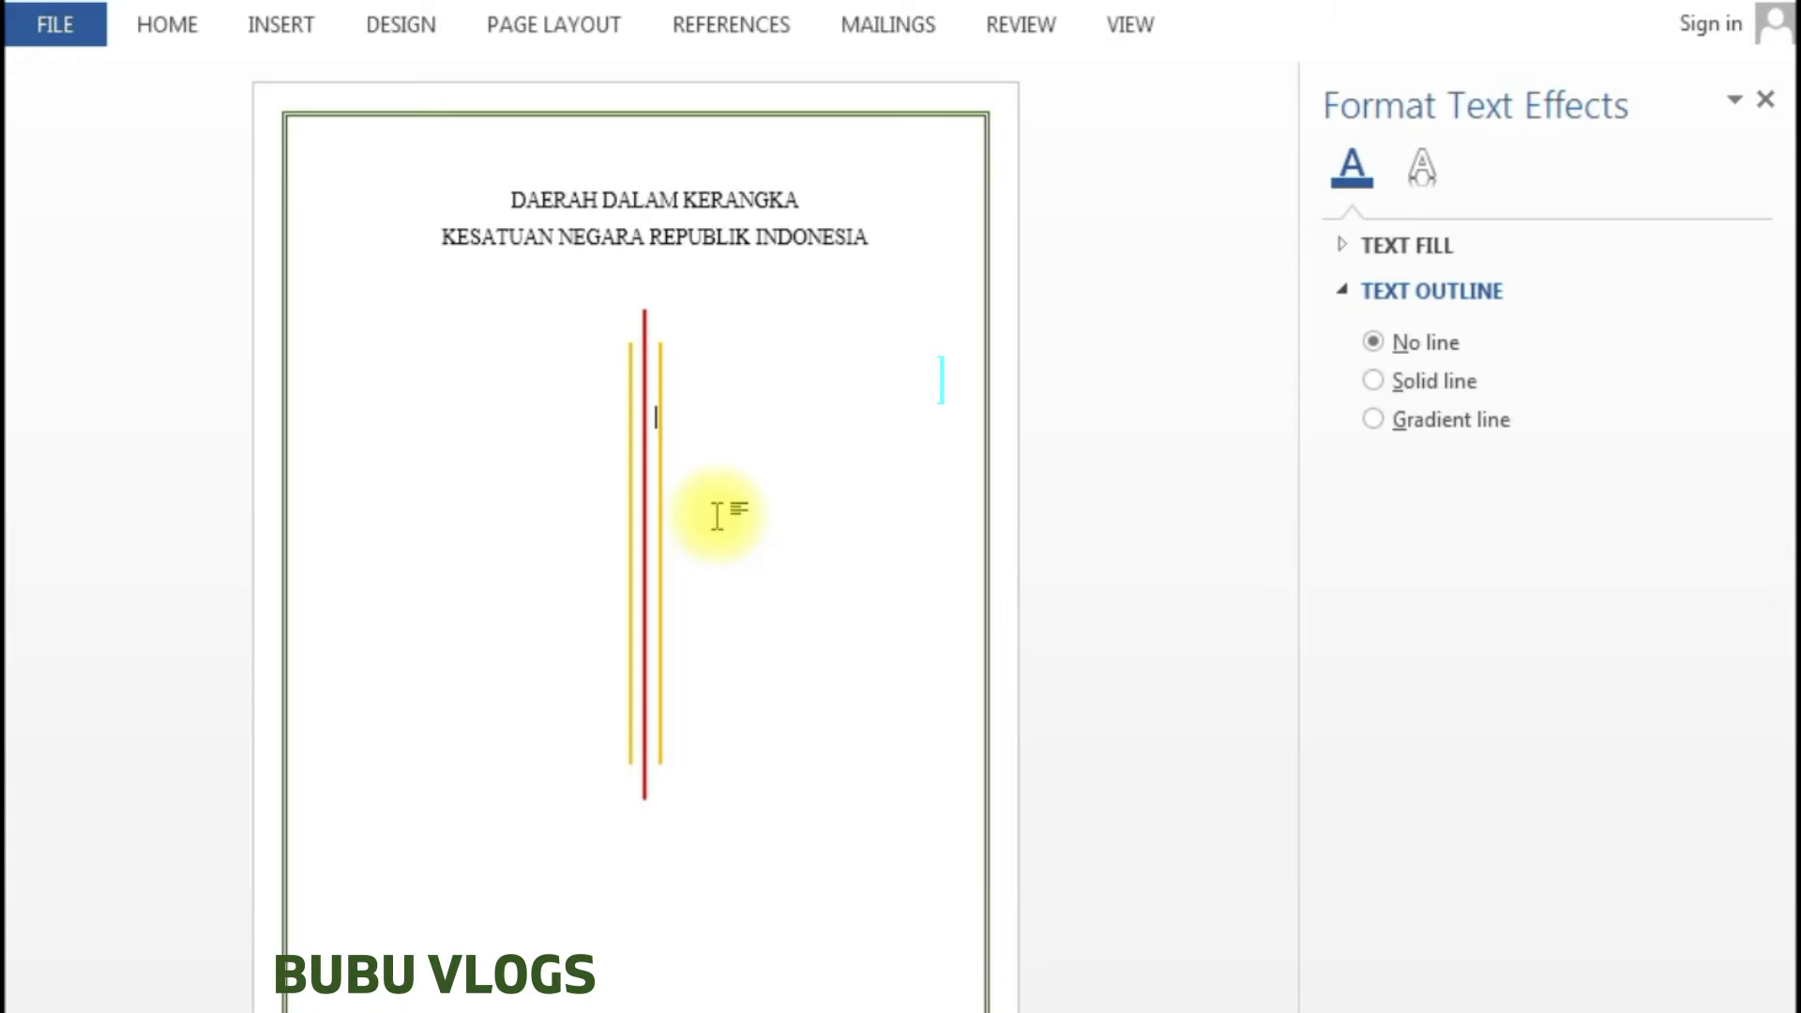
click(660, 355)
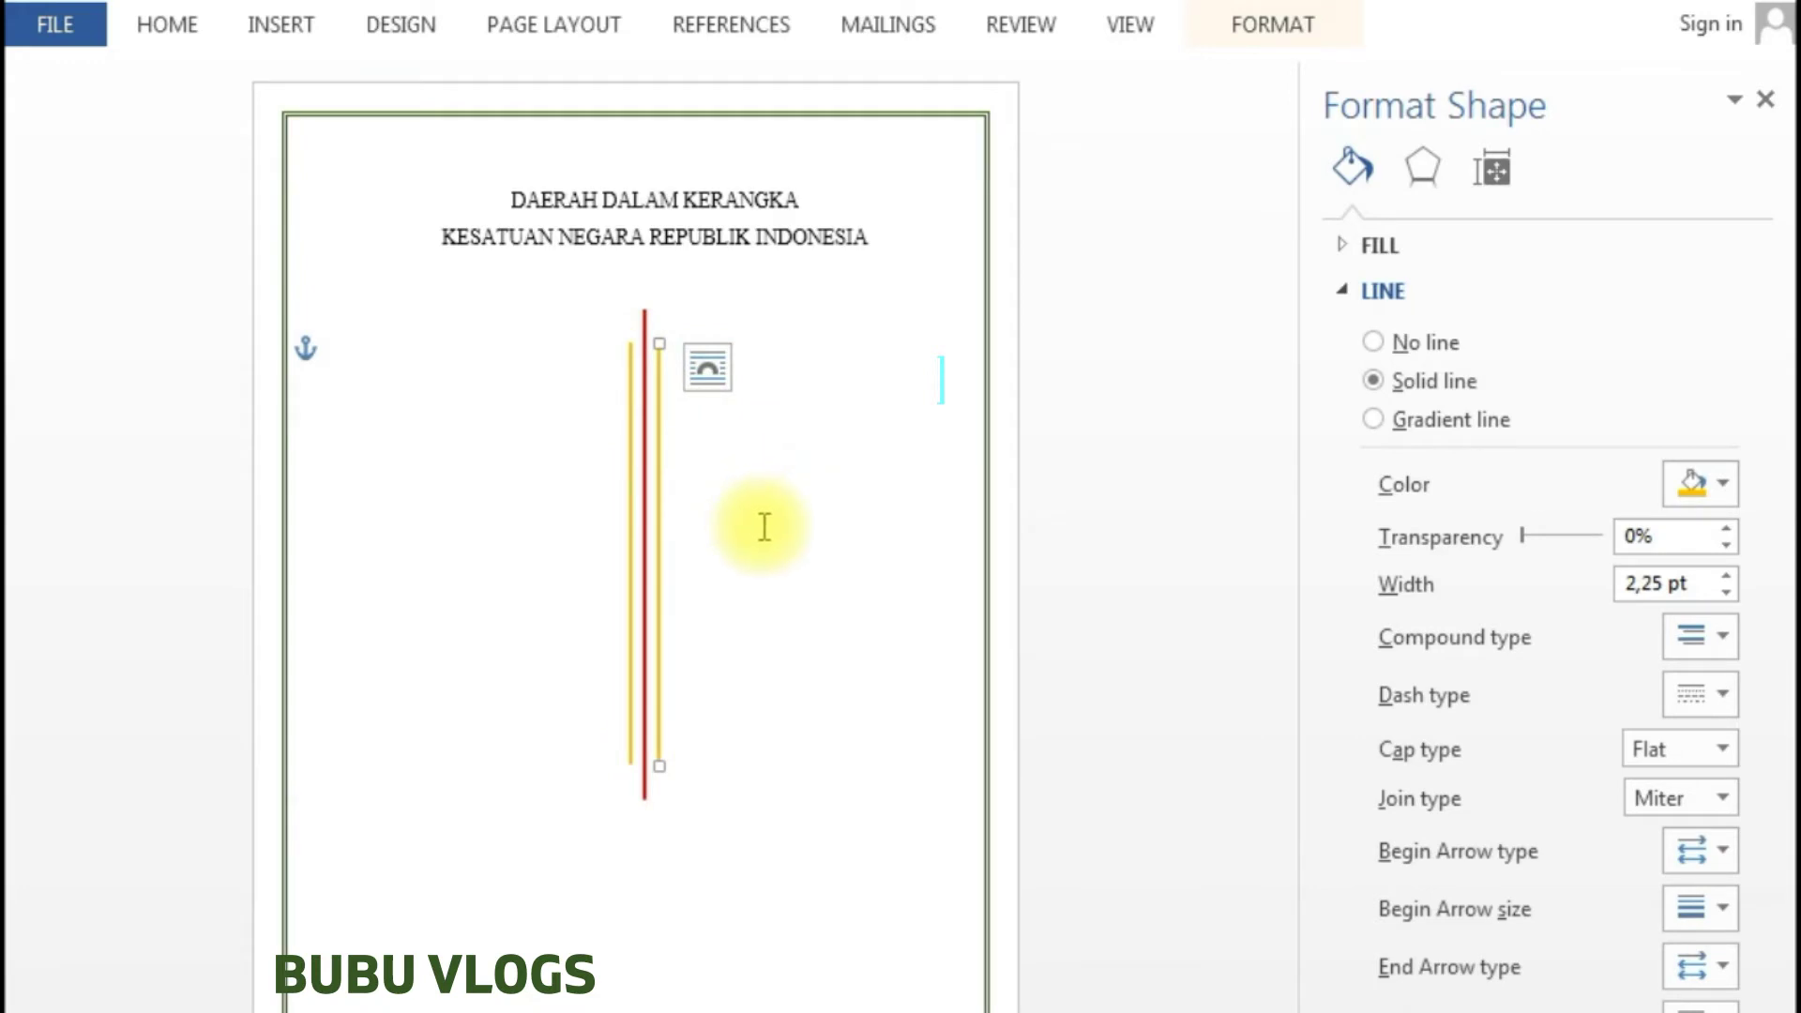
click(676, 511)
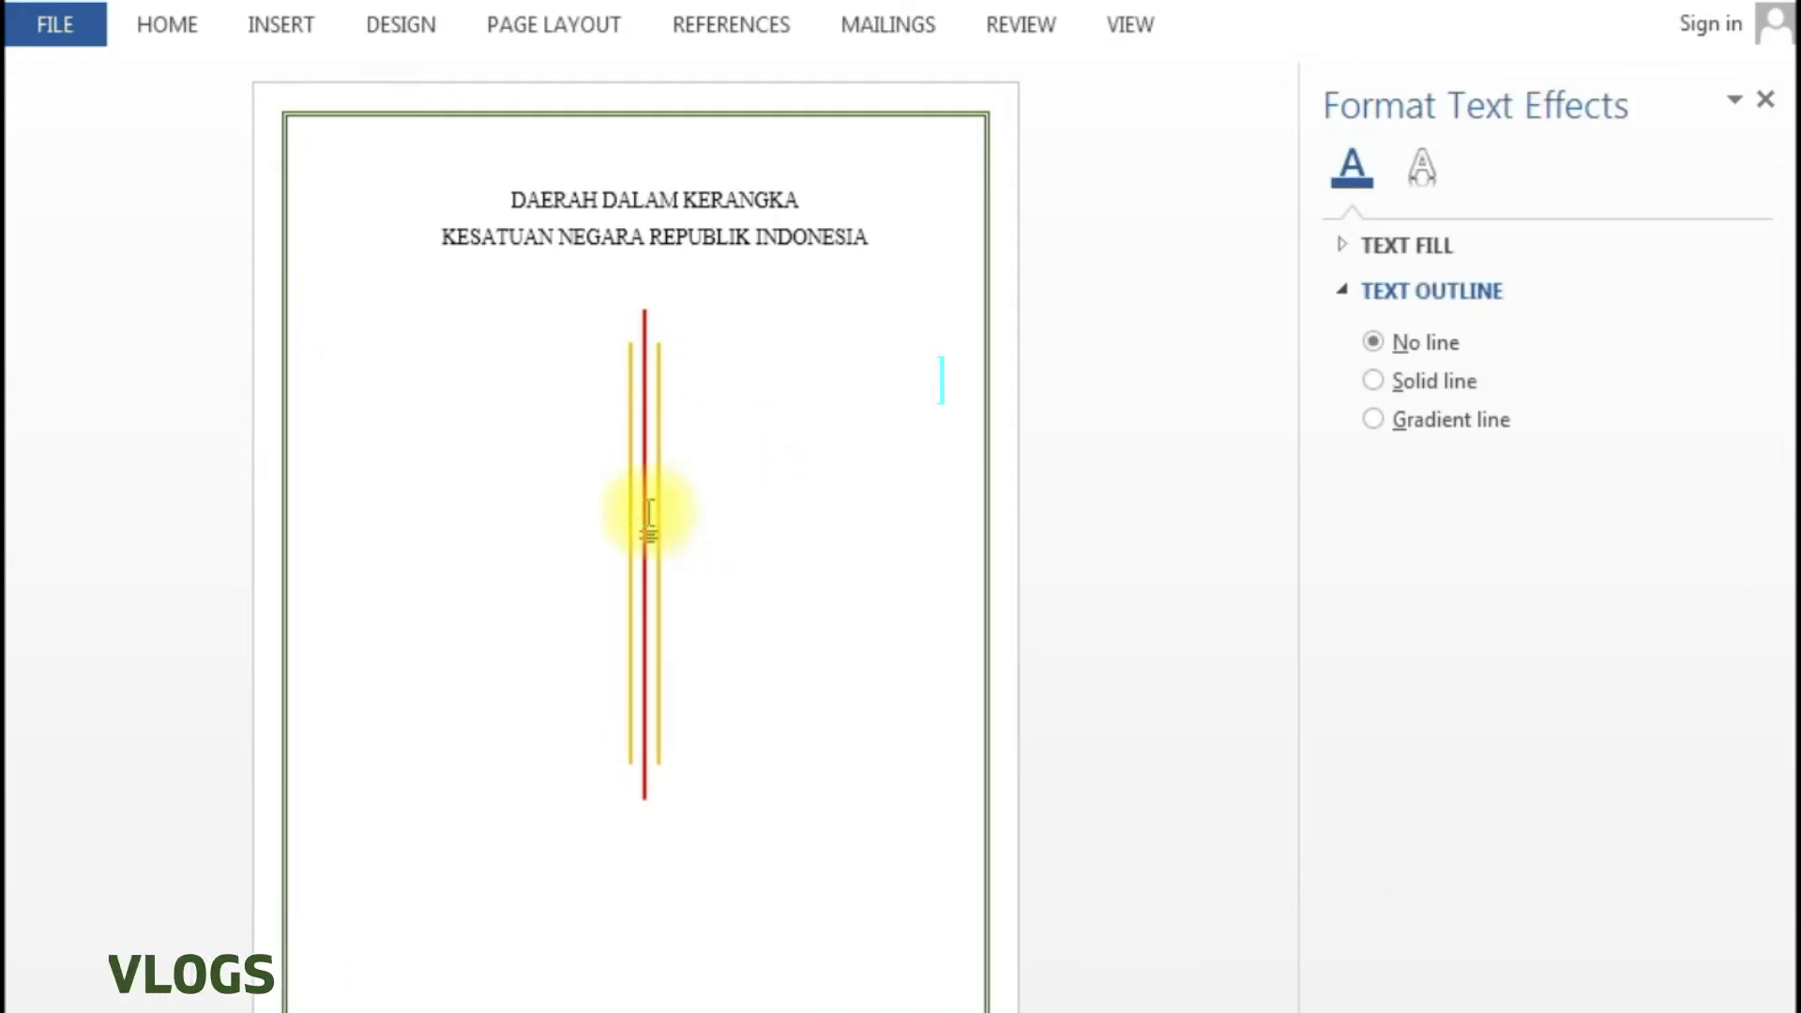
- Move two lines below the red and gold lines and type 'DISUSUN OLEH' centred
key(Return)
key(Return)
key(Return)
key(Return)
key(Return)
key(Return)
key(Return)
key(Return)
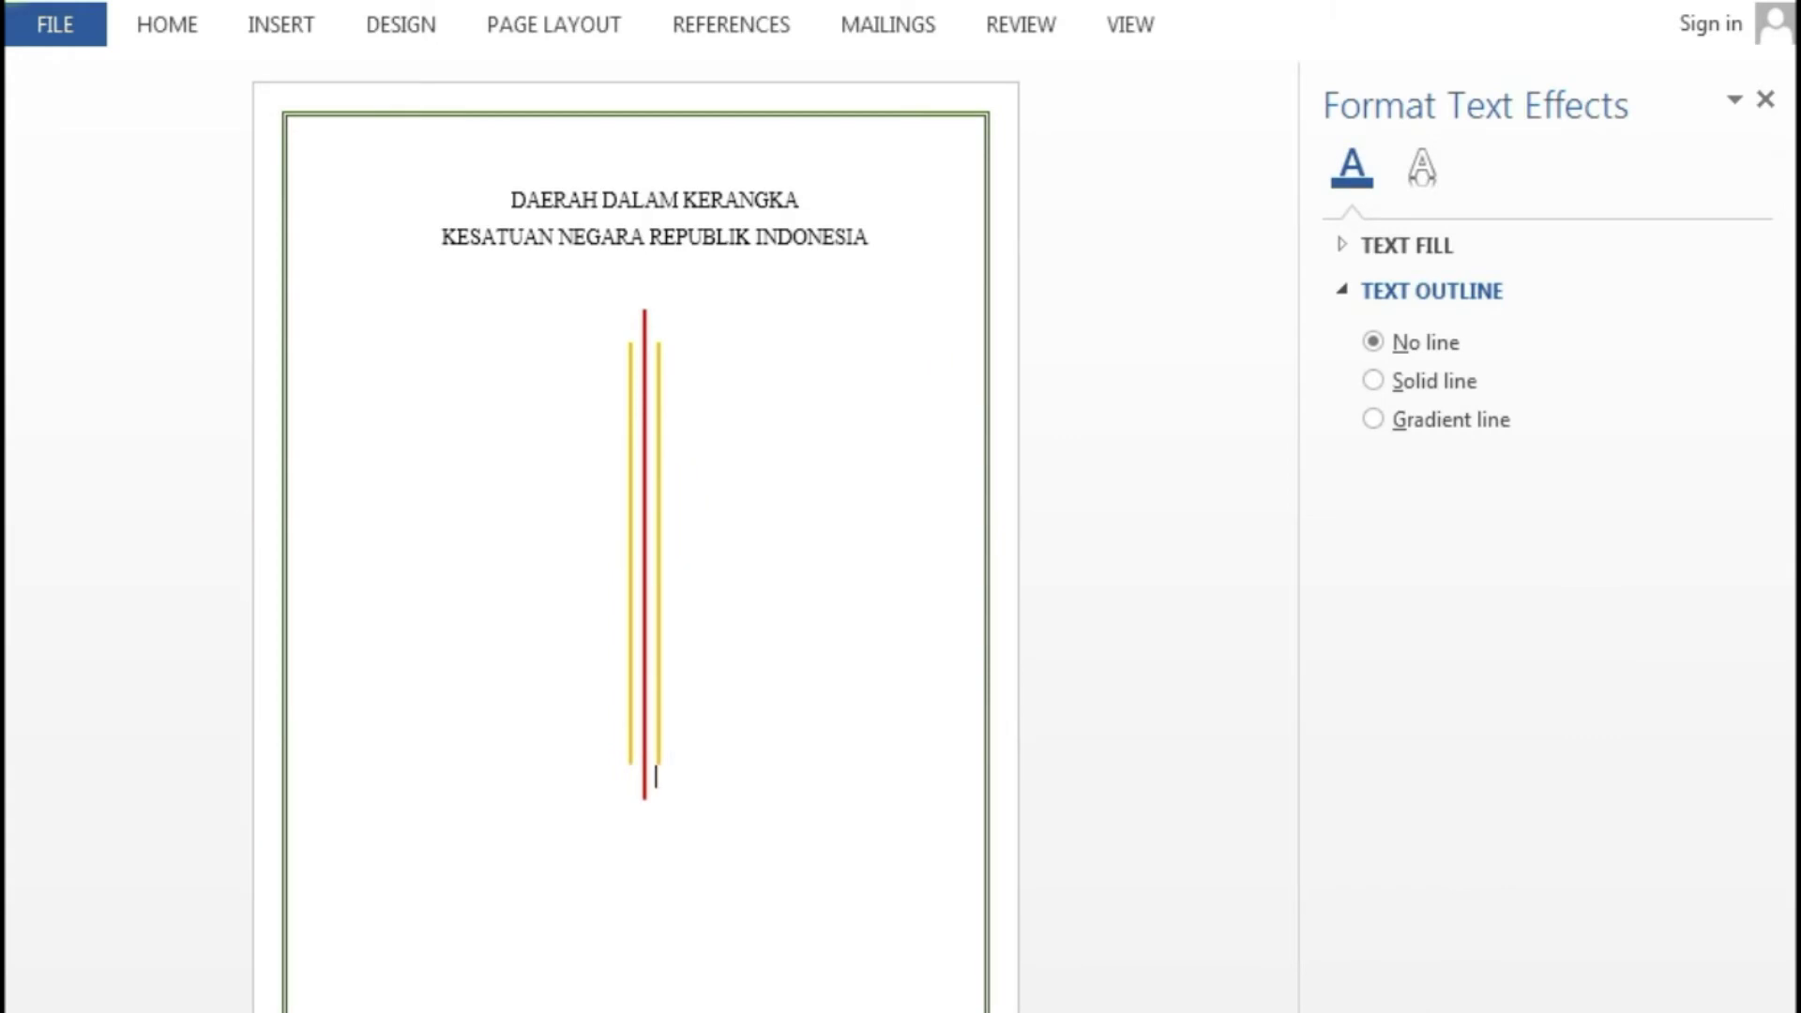
key(Return)
text(DISUSUN OLE)
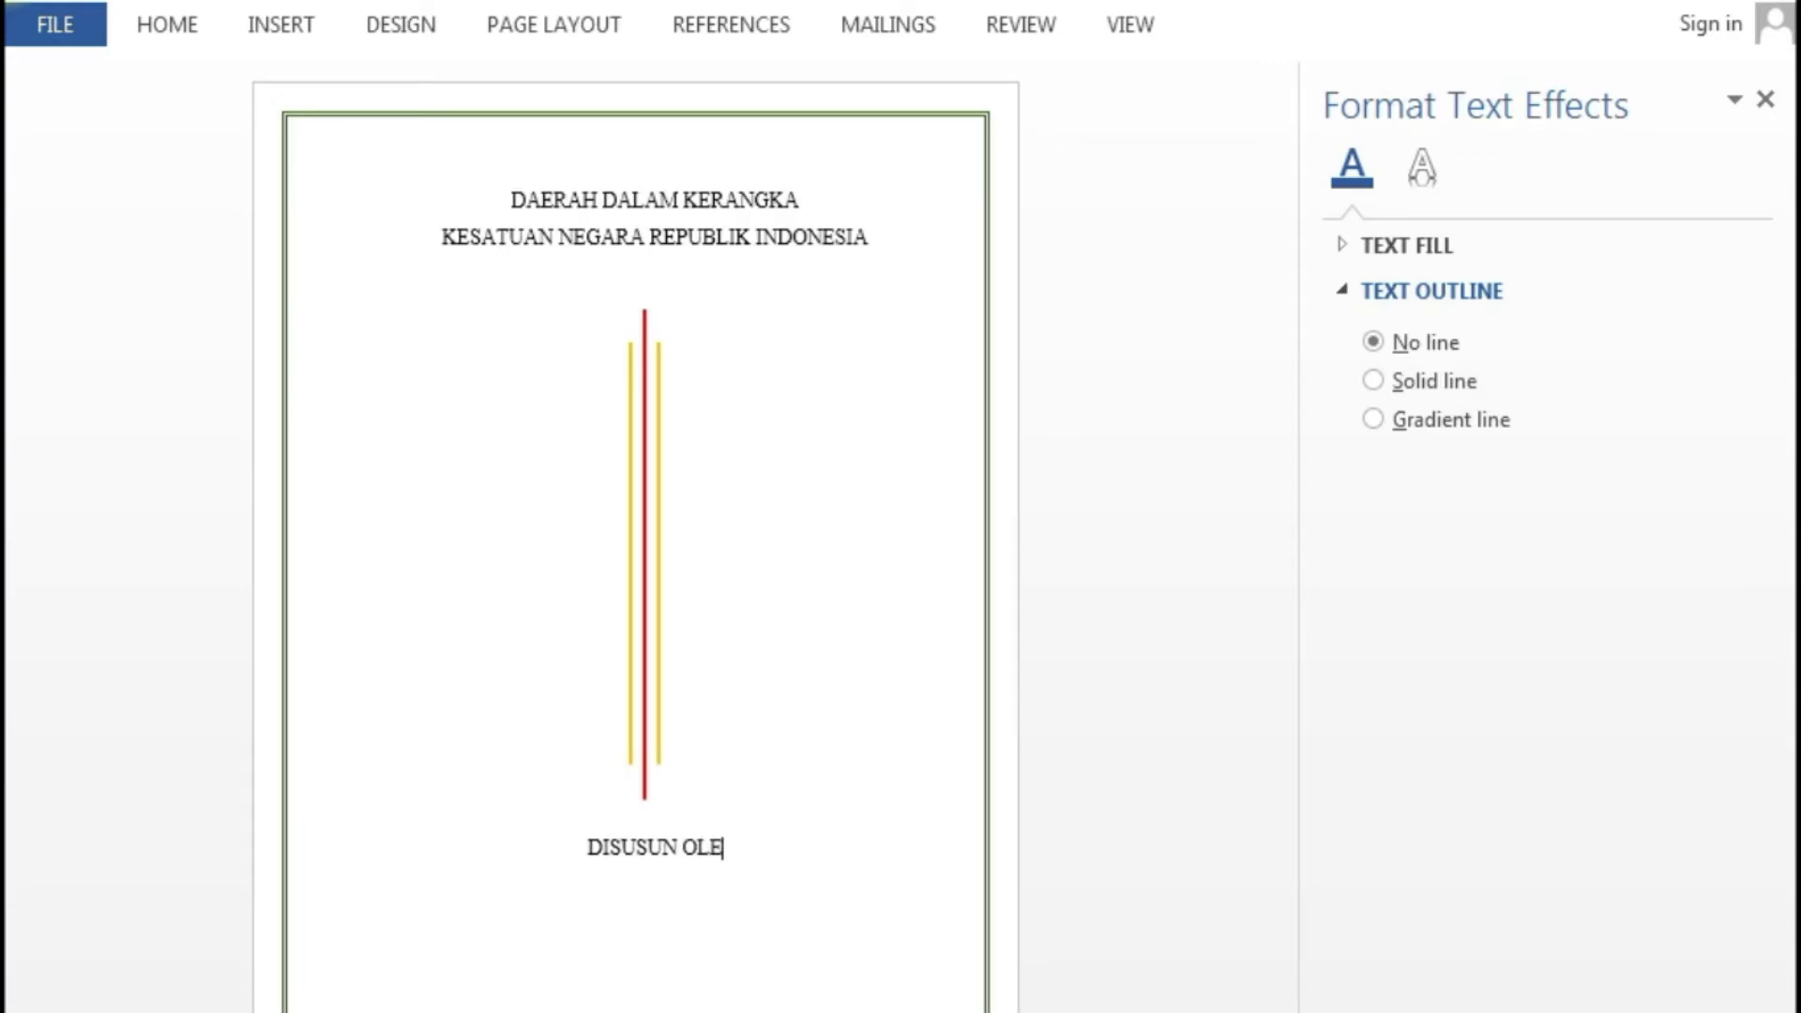
text(H)
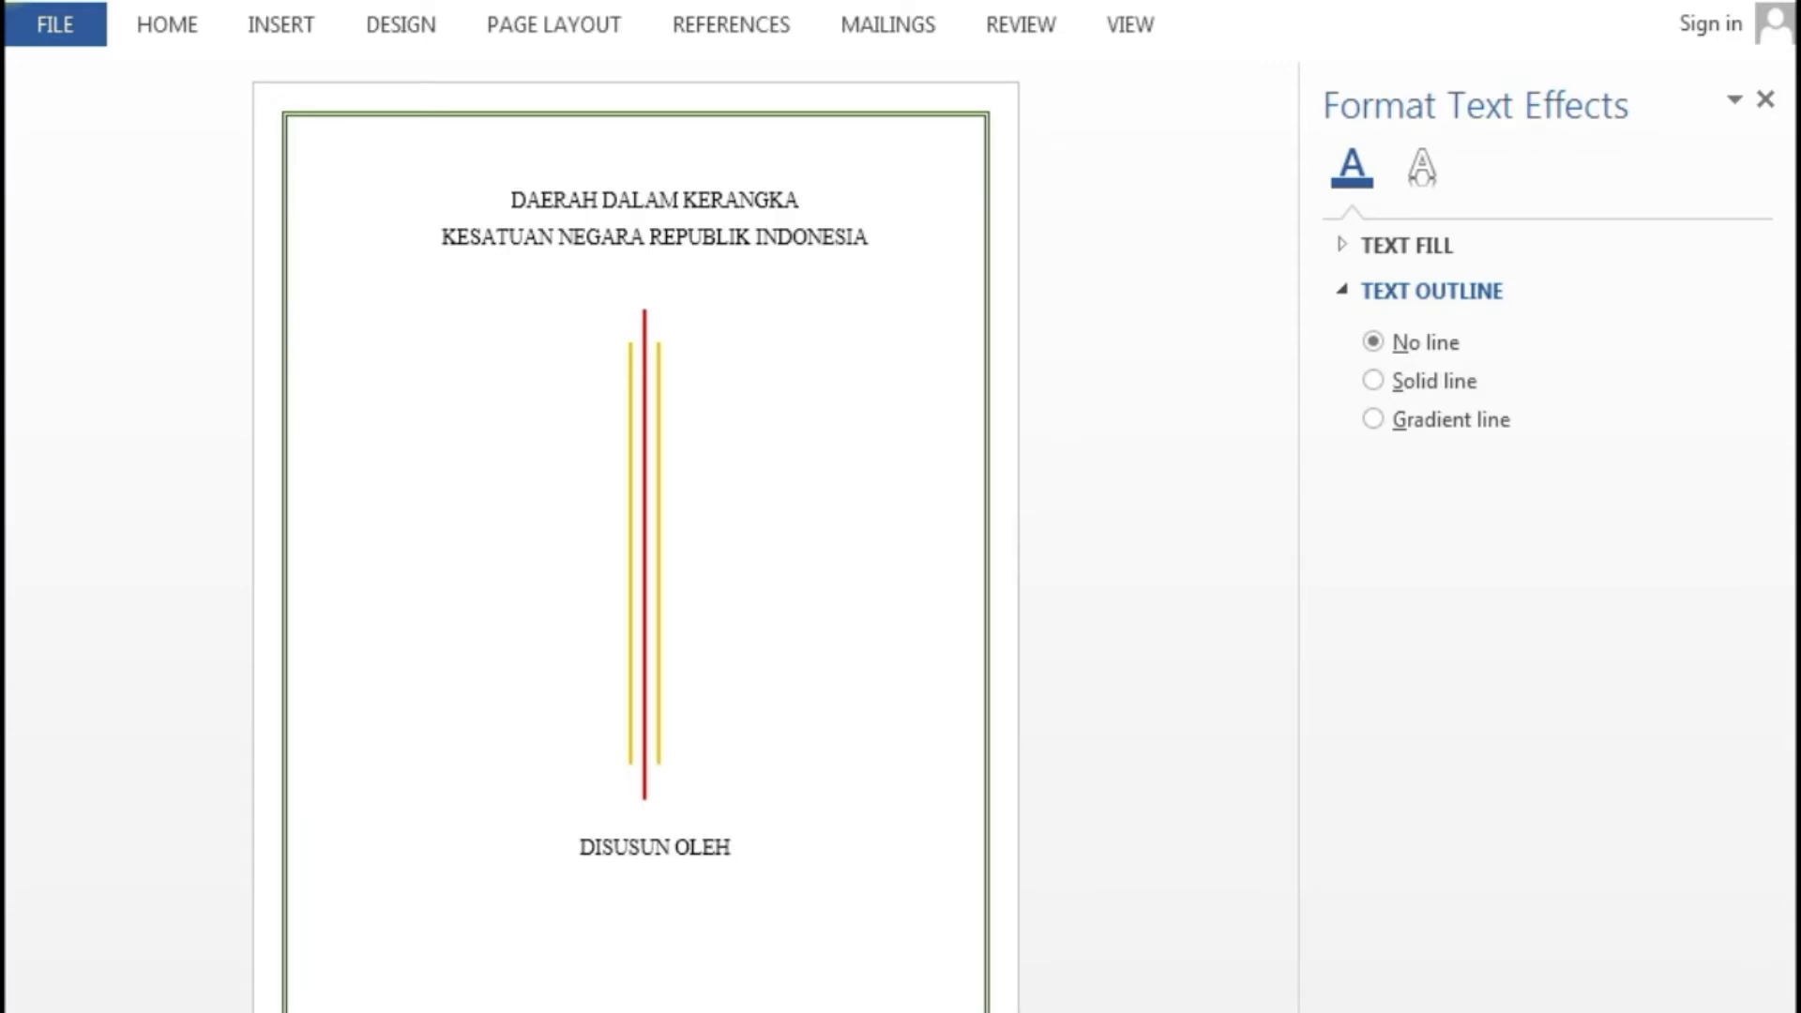
click(296, 33)
- Insert a 2x4 table and label the left column Nama, Kelas, NO Absen, Mata Pelajaran
click(243, 130)
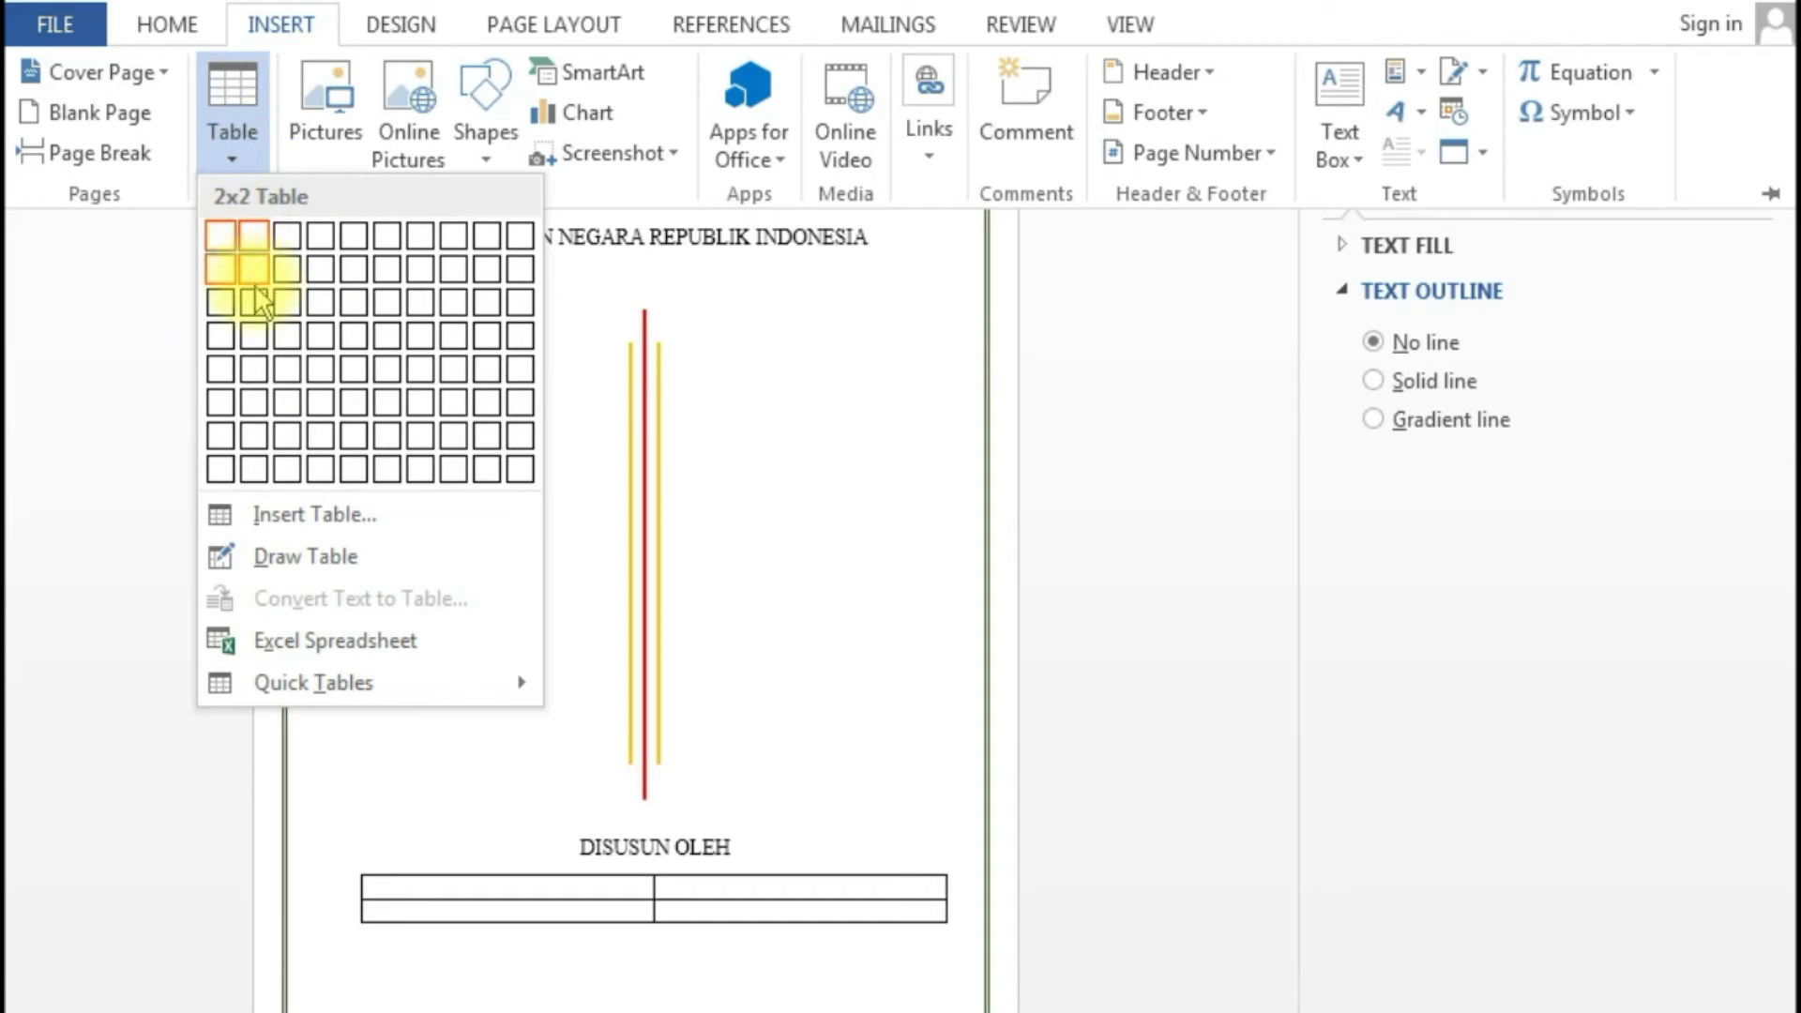
click(253, 336)
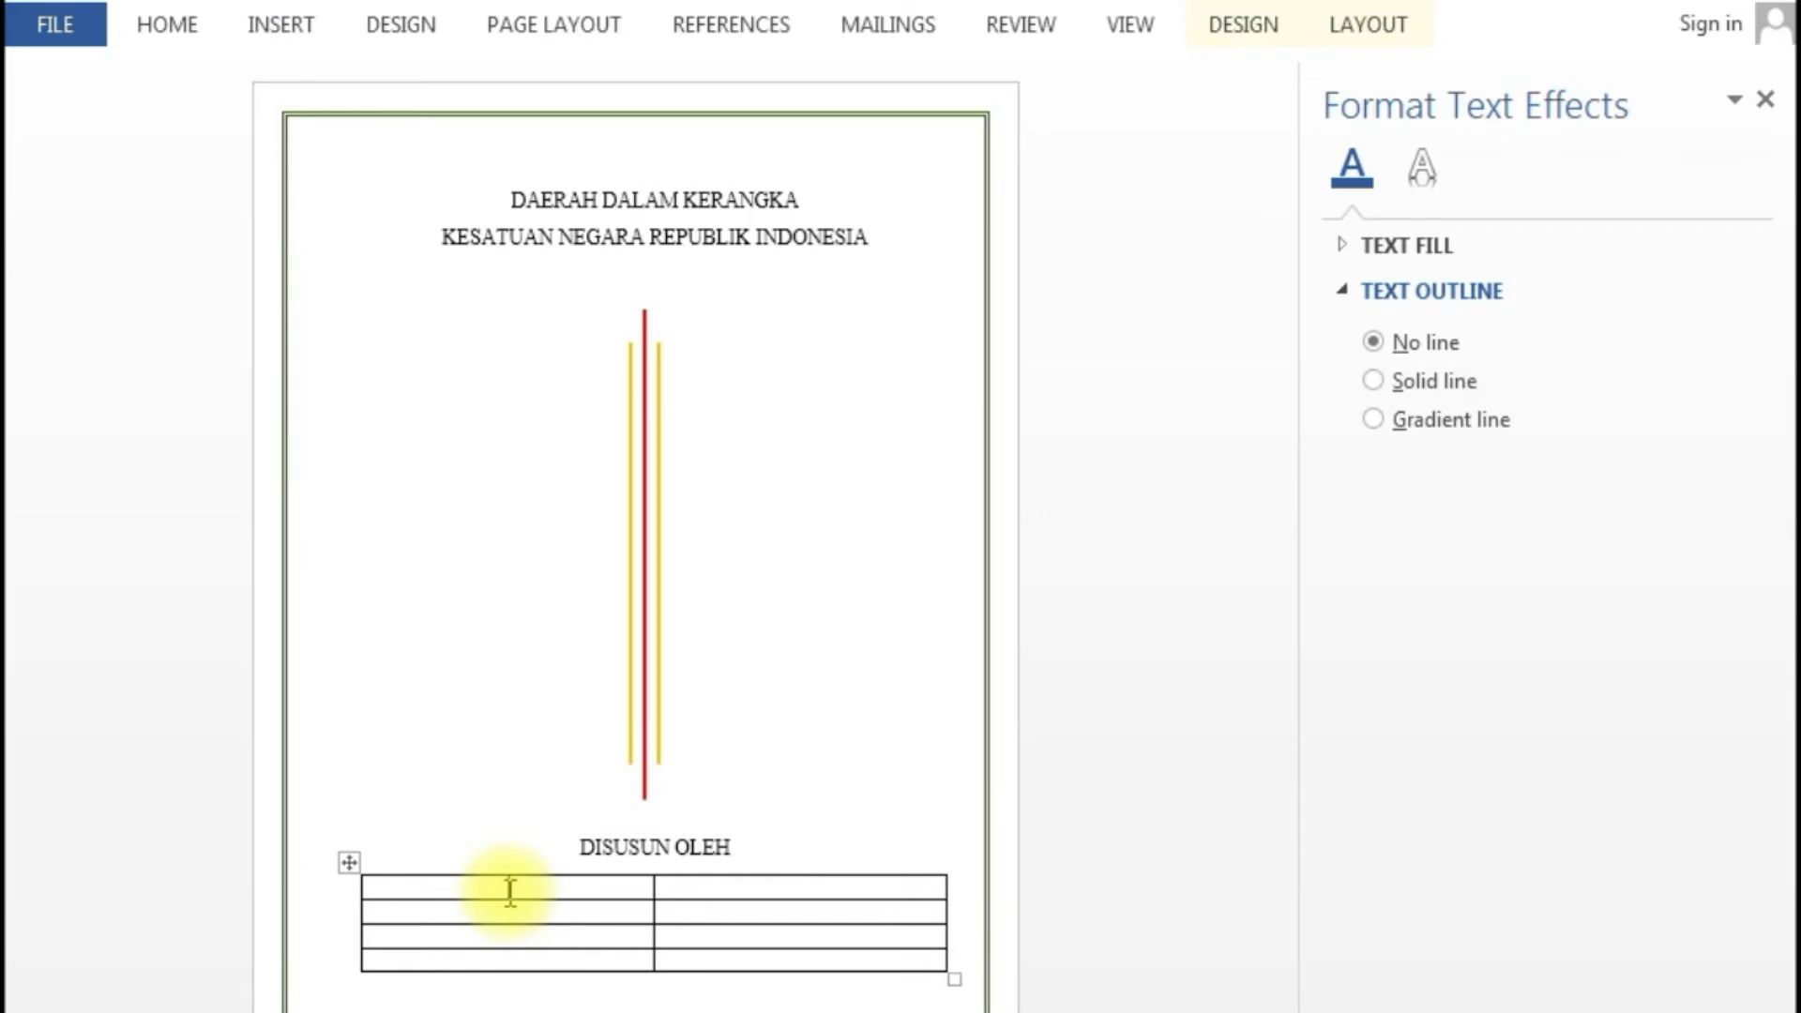
text(Nama)
text(elas)
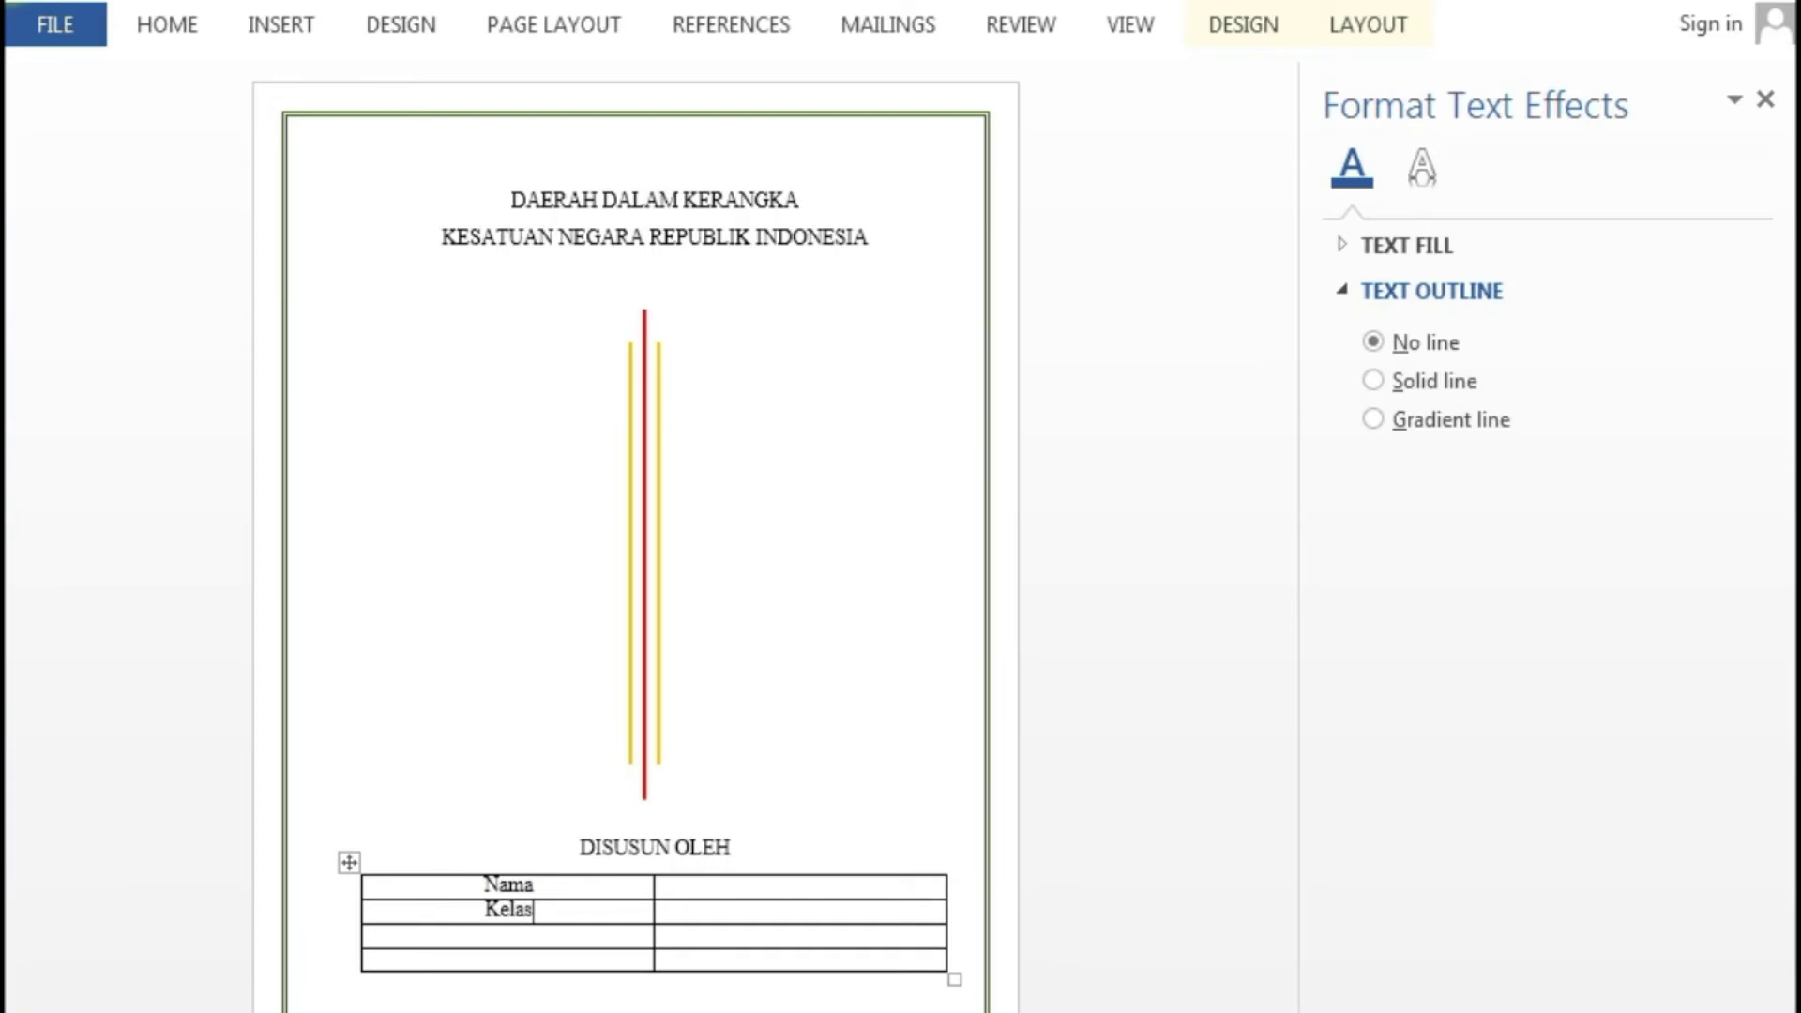
key(Down)
text(NO Absen)
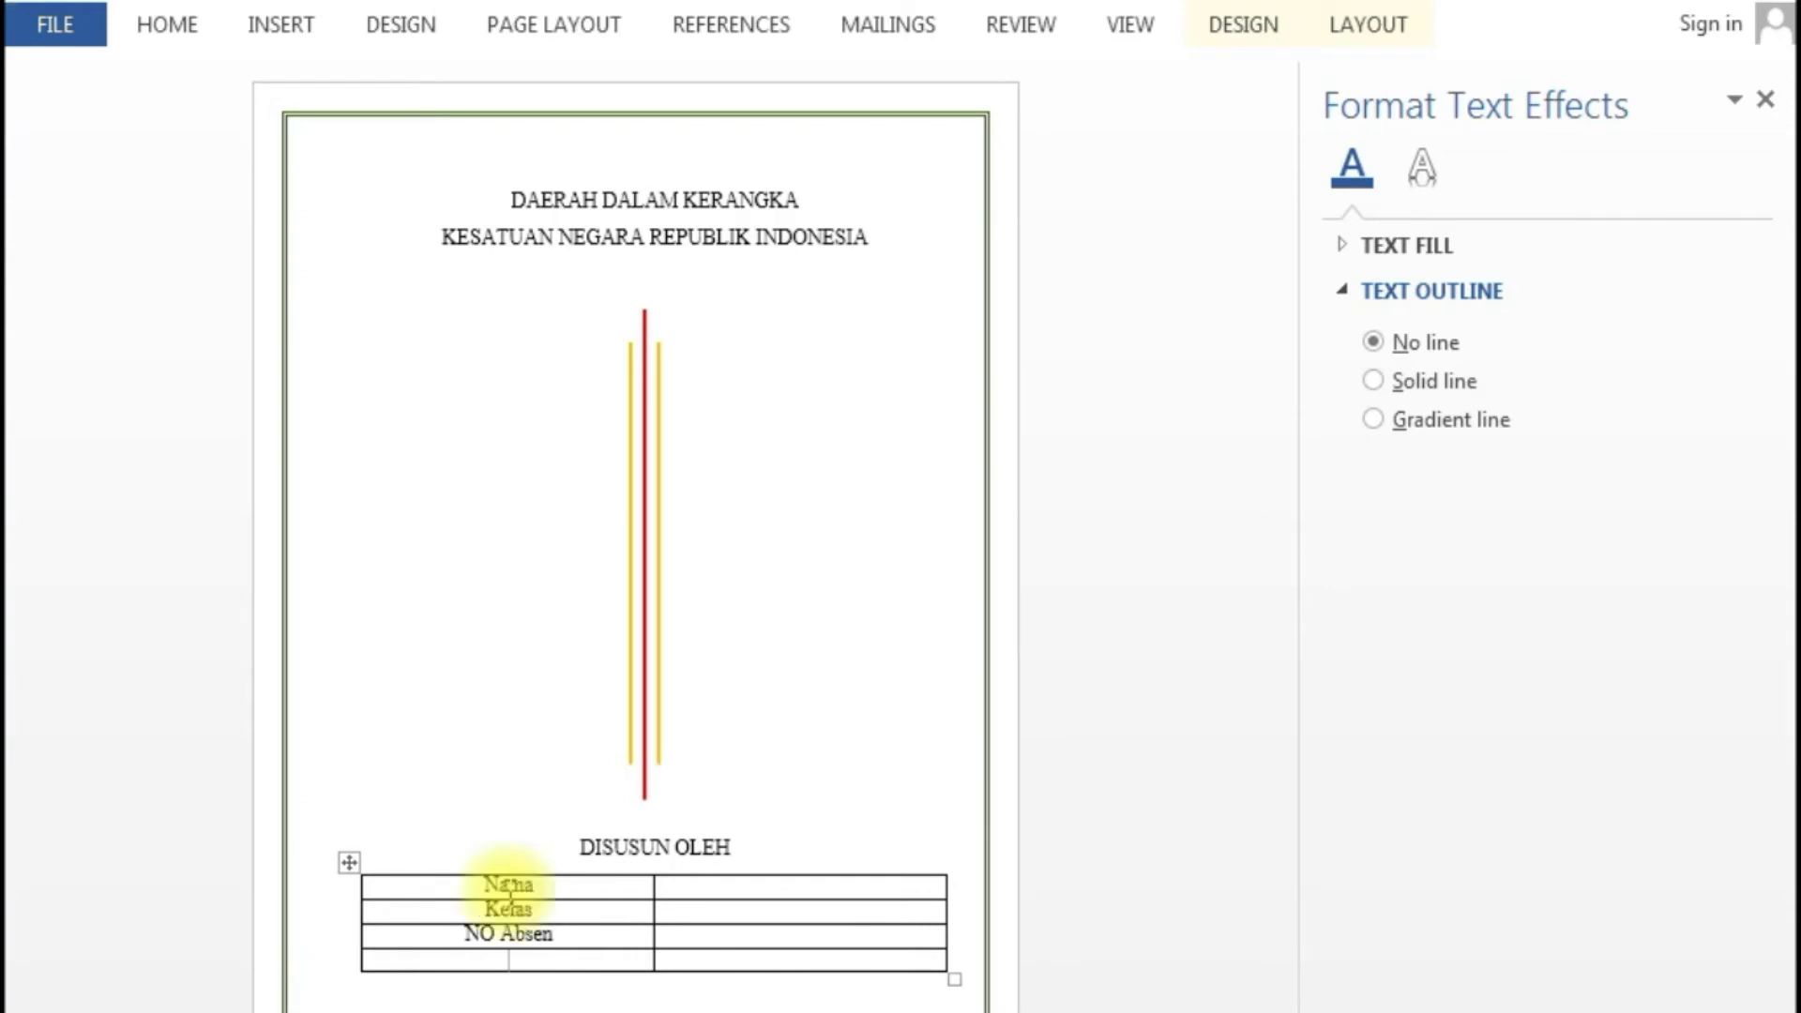
text(Ma)
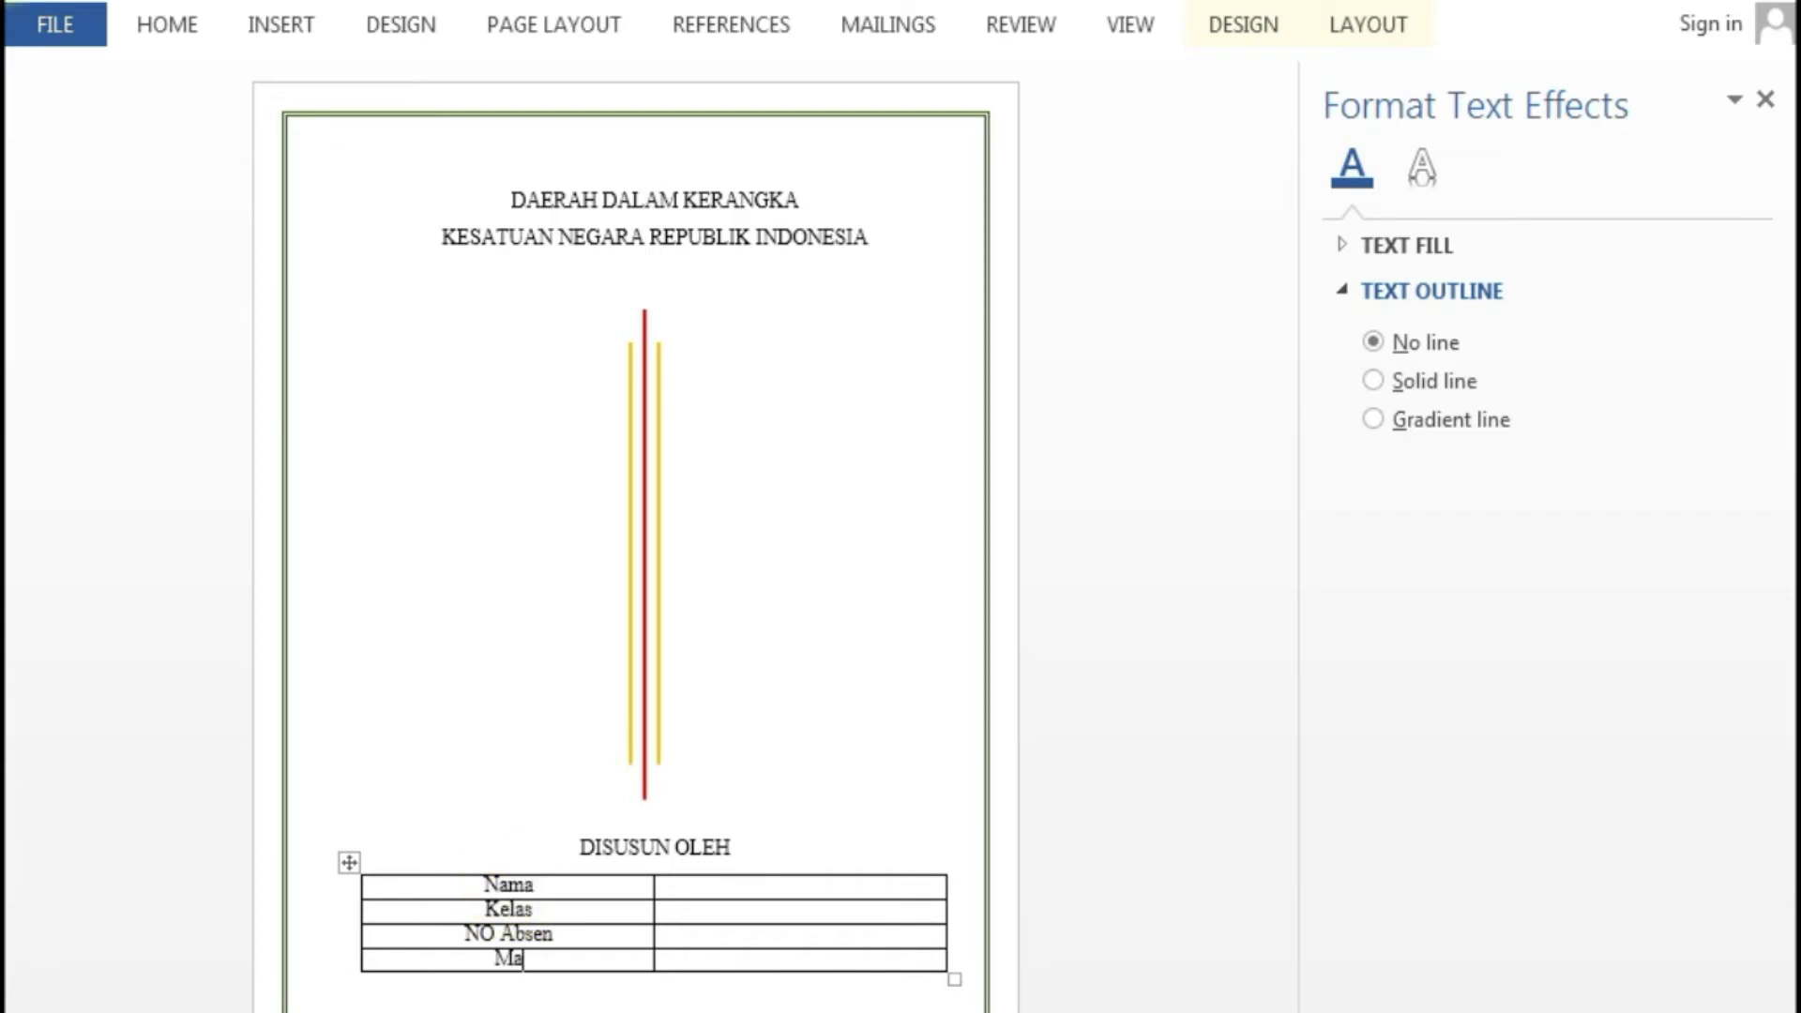
text(ta Pelajaran)
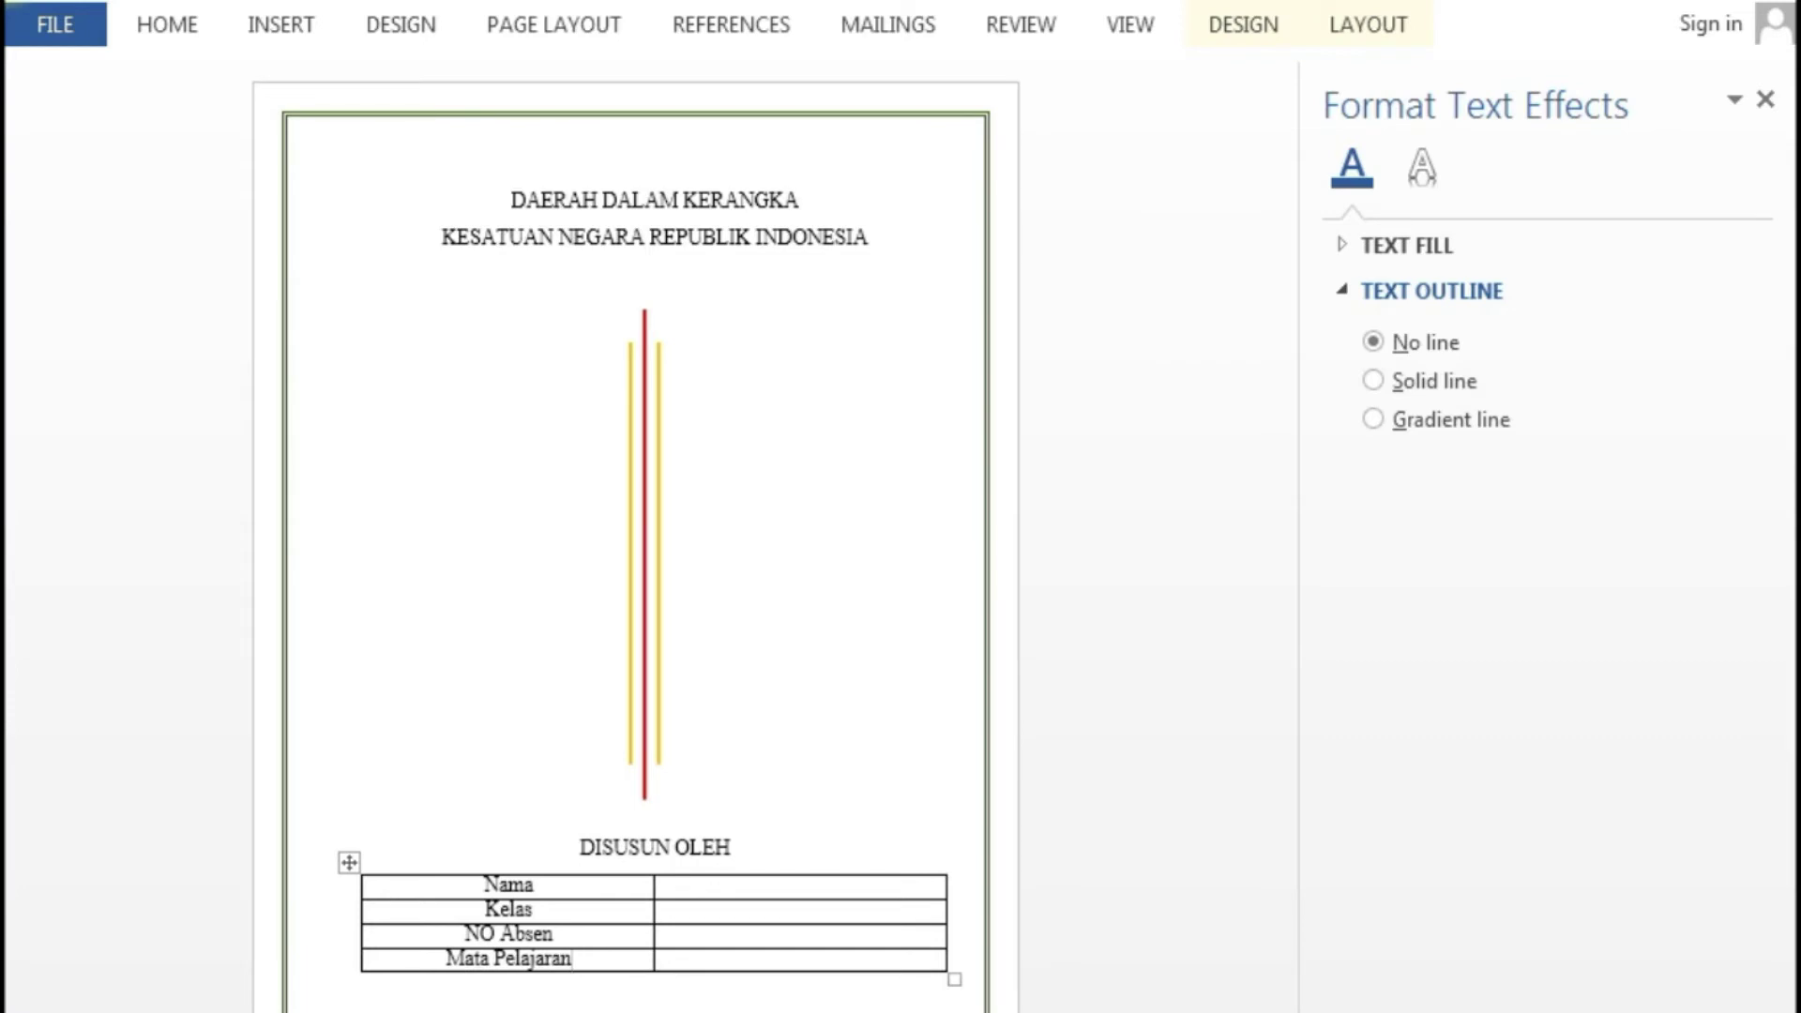
- Fill the right column with the student's name, VII H, 24 and PKN
key(Tab)
key(Up)
key(Up)
key(Up)
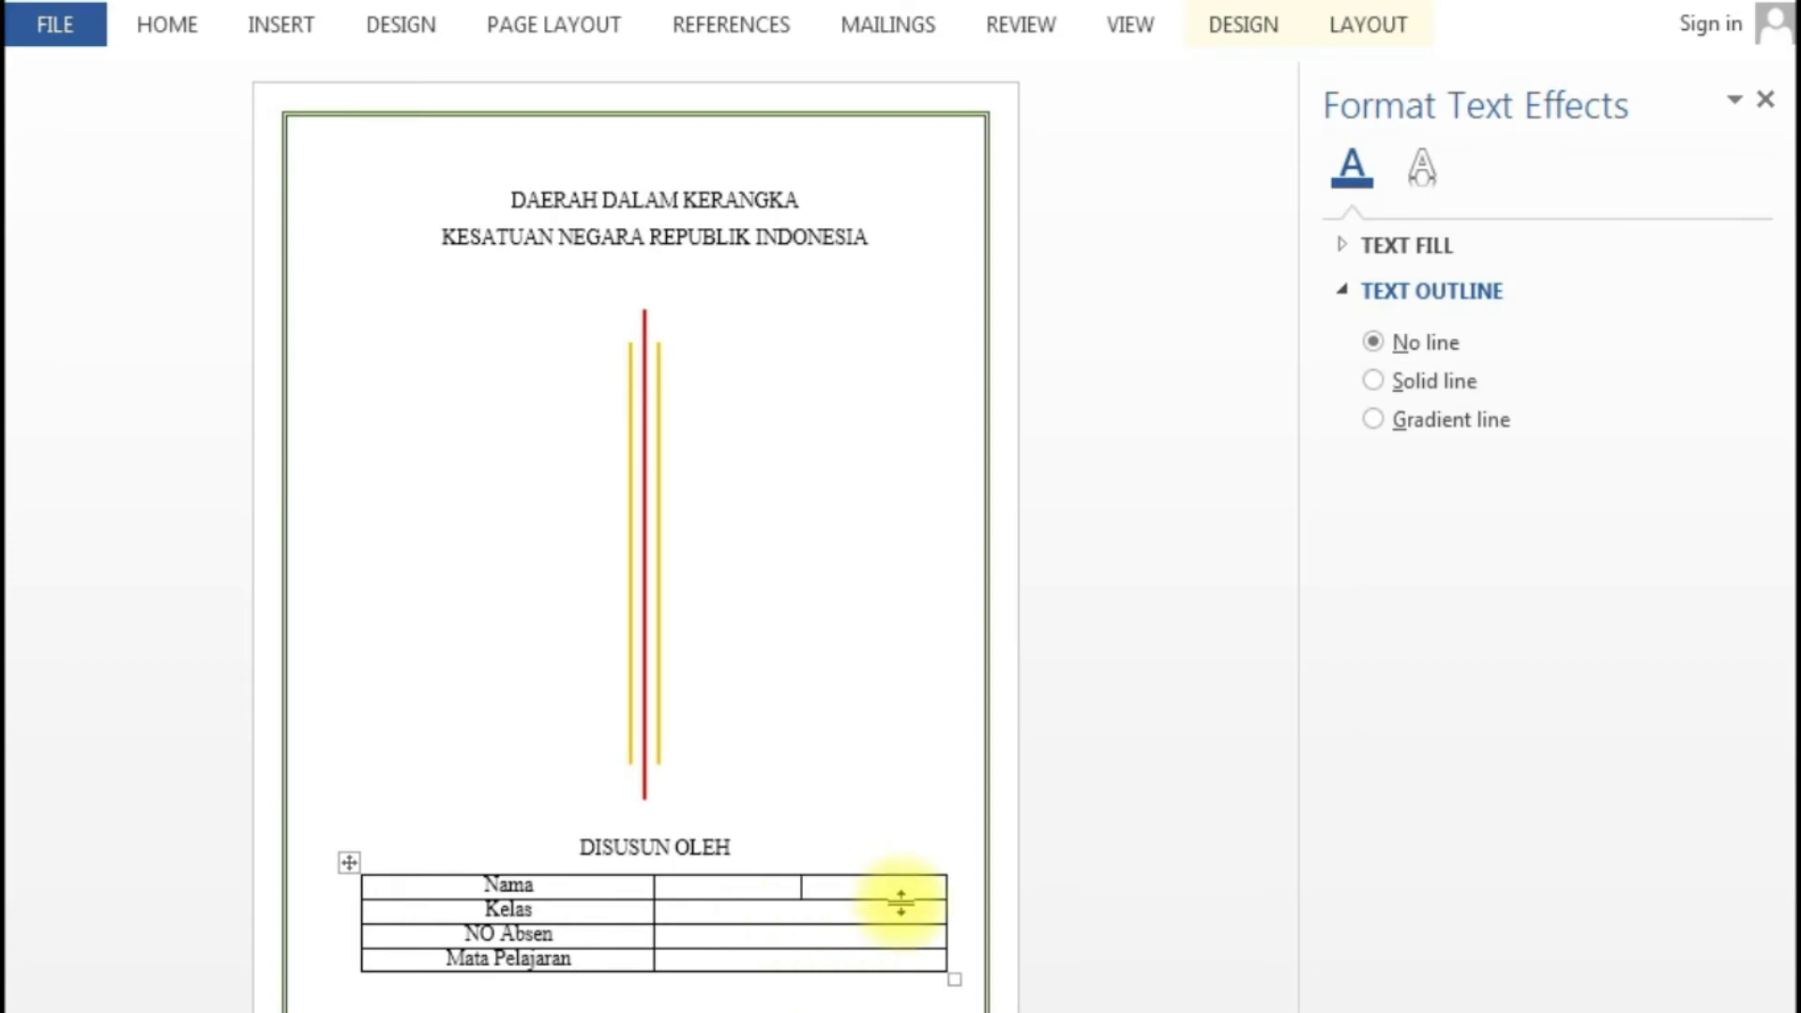
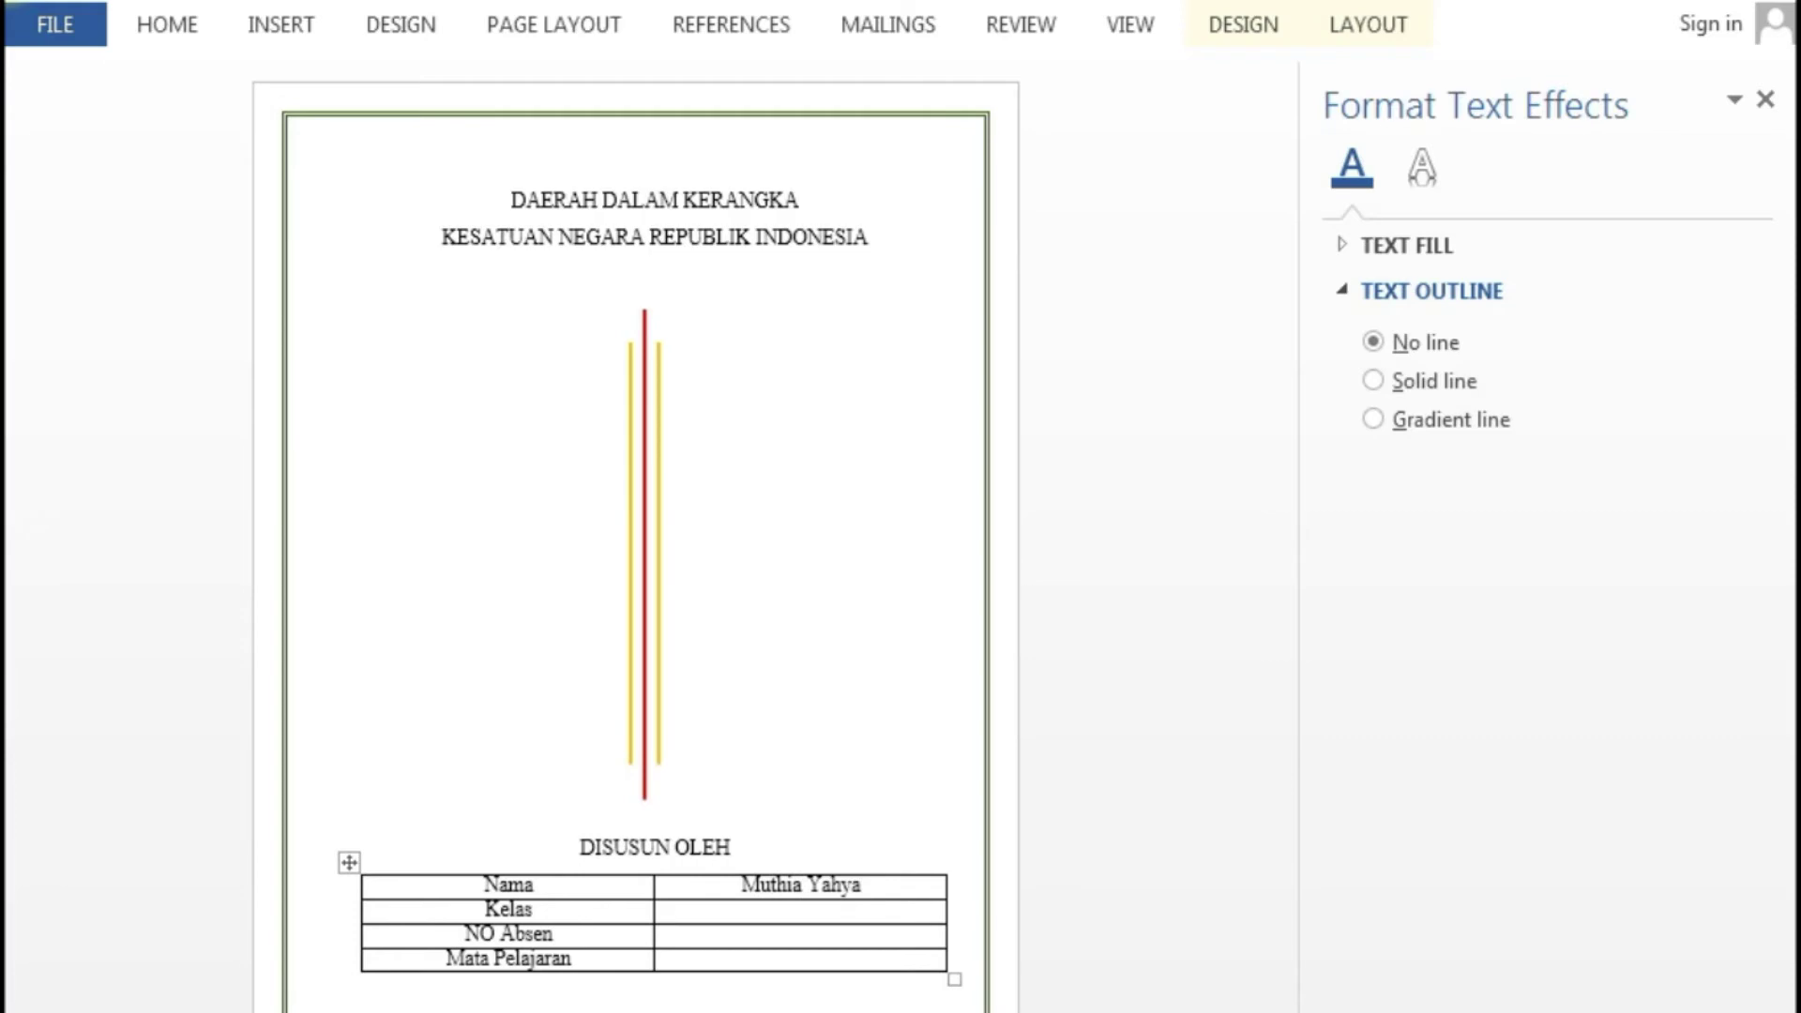
click(901, 905)
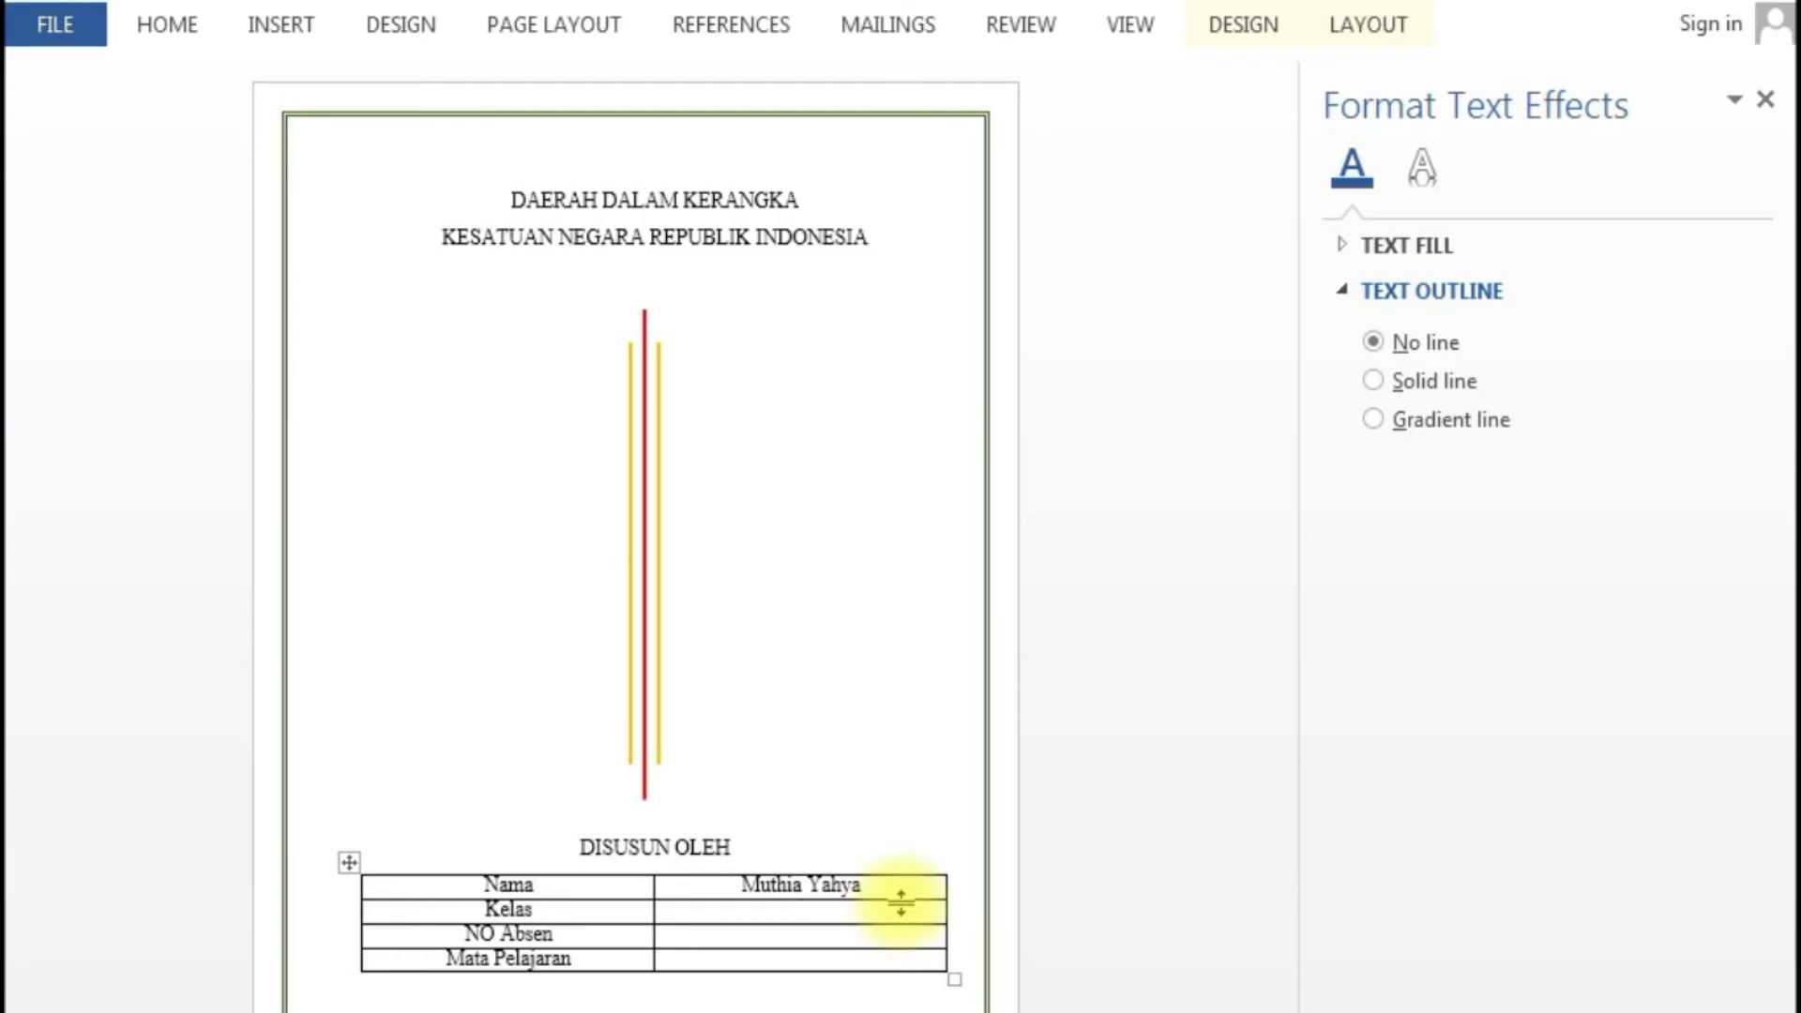
text(VII H)
key(Down)
text(2)
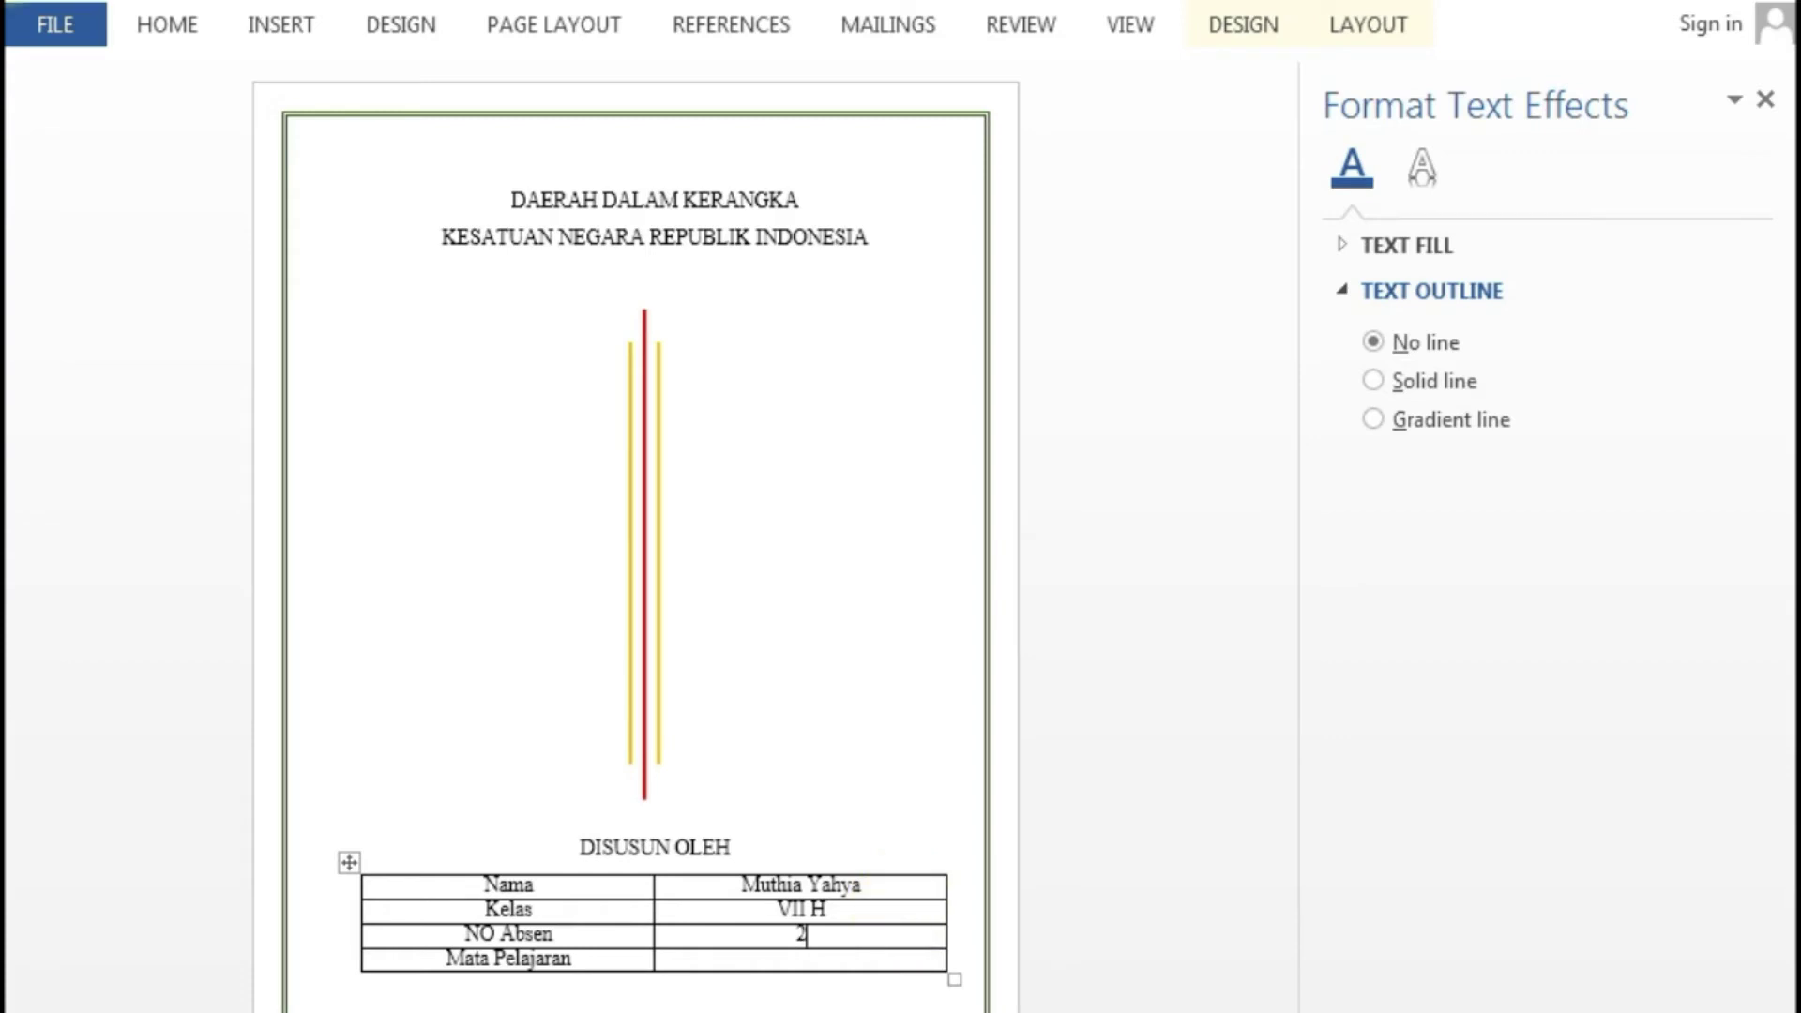
text(4)
key(Down)
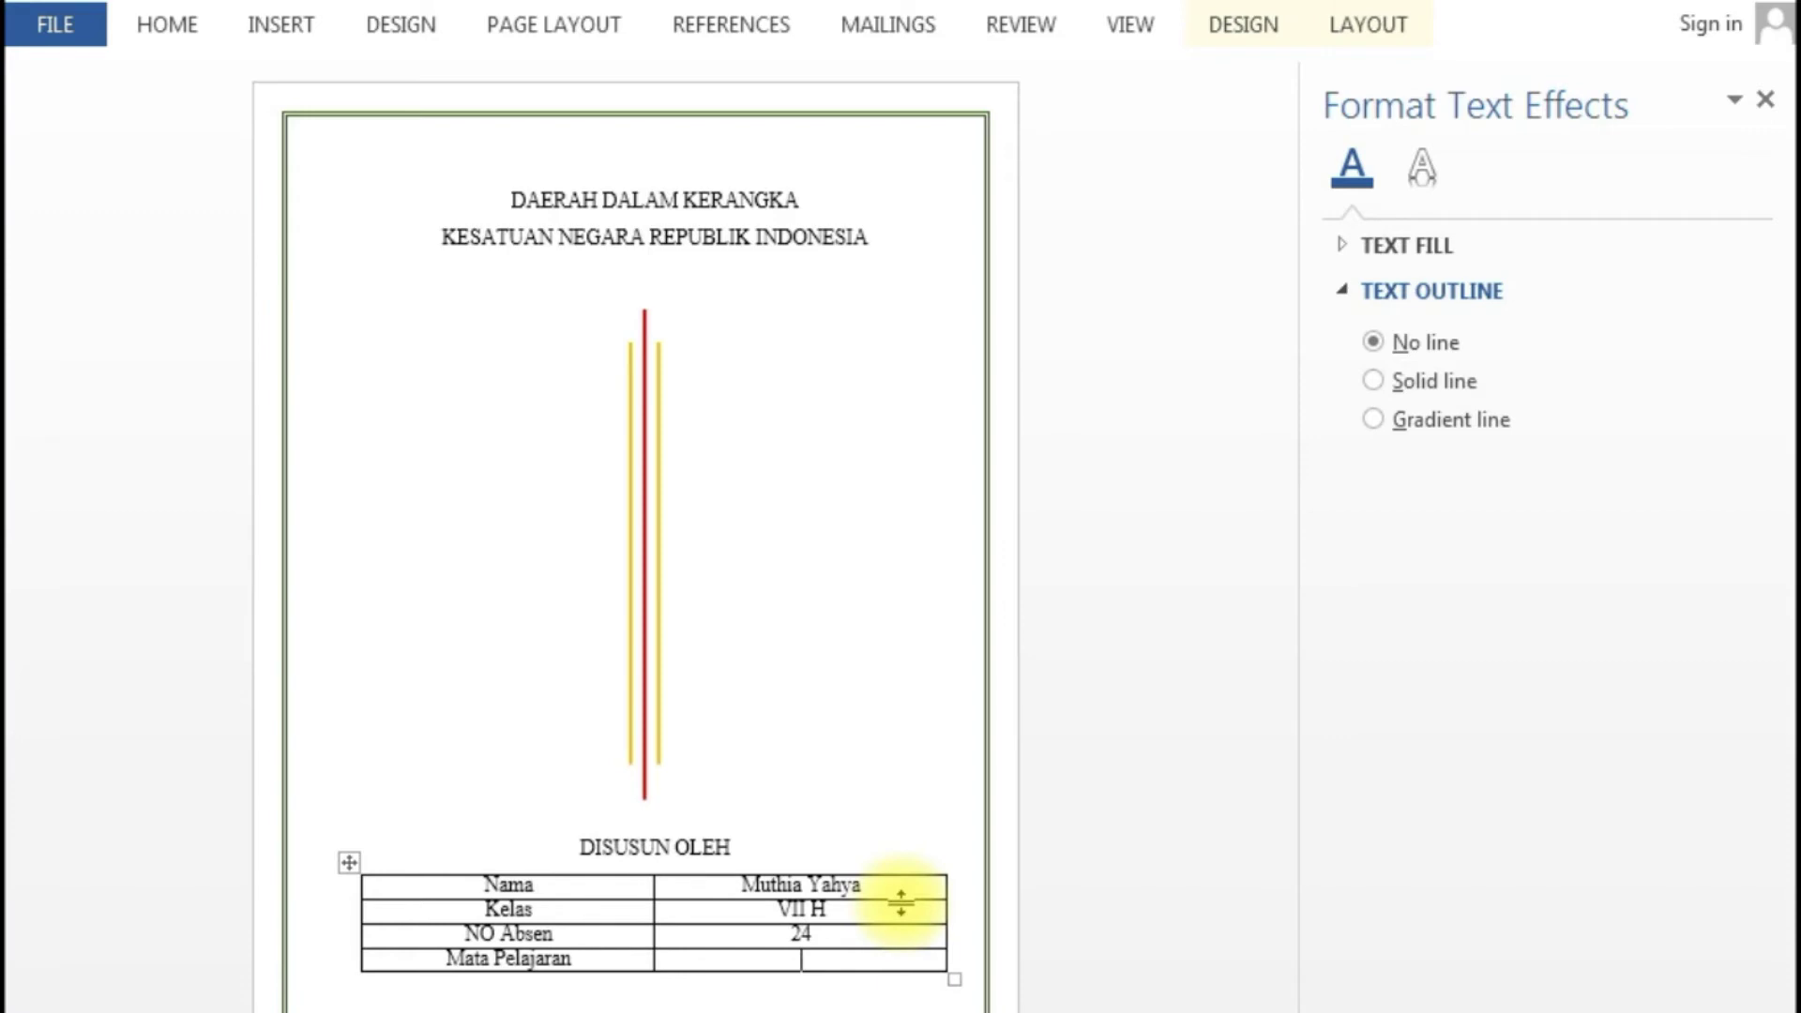
text(P)
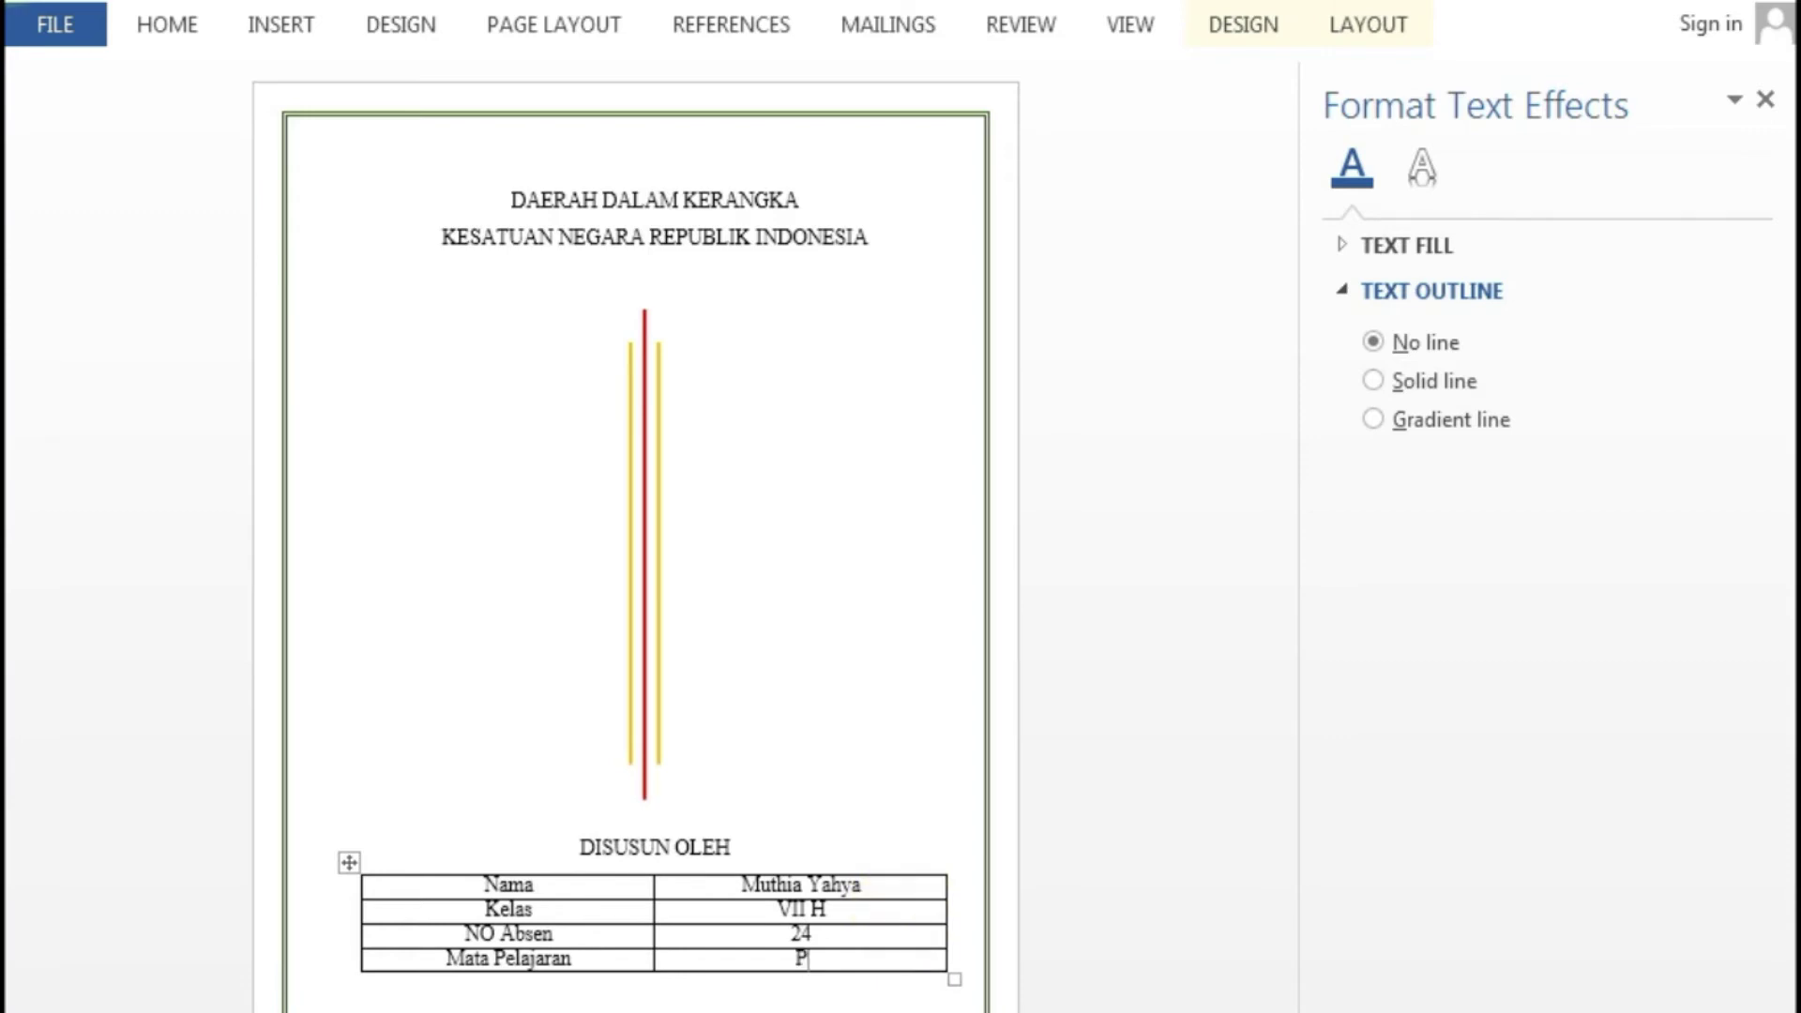
text(KN)
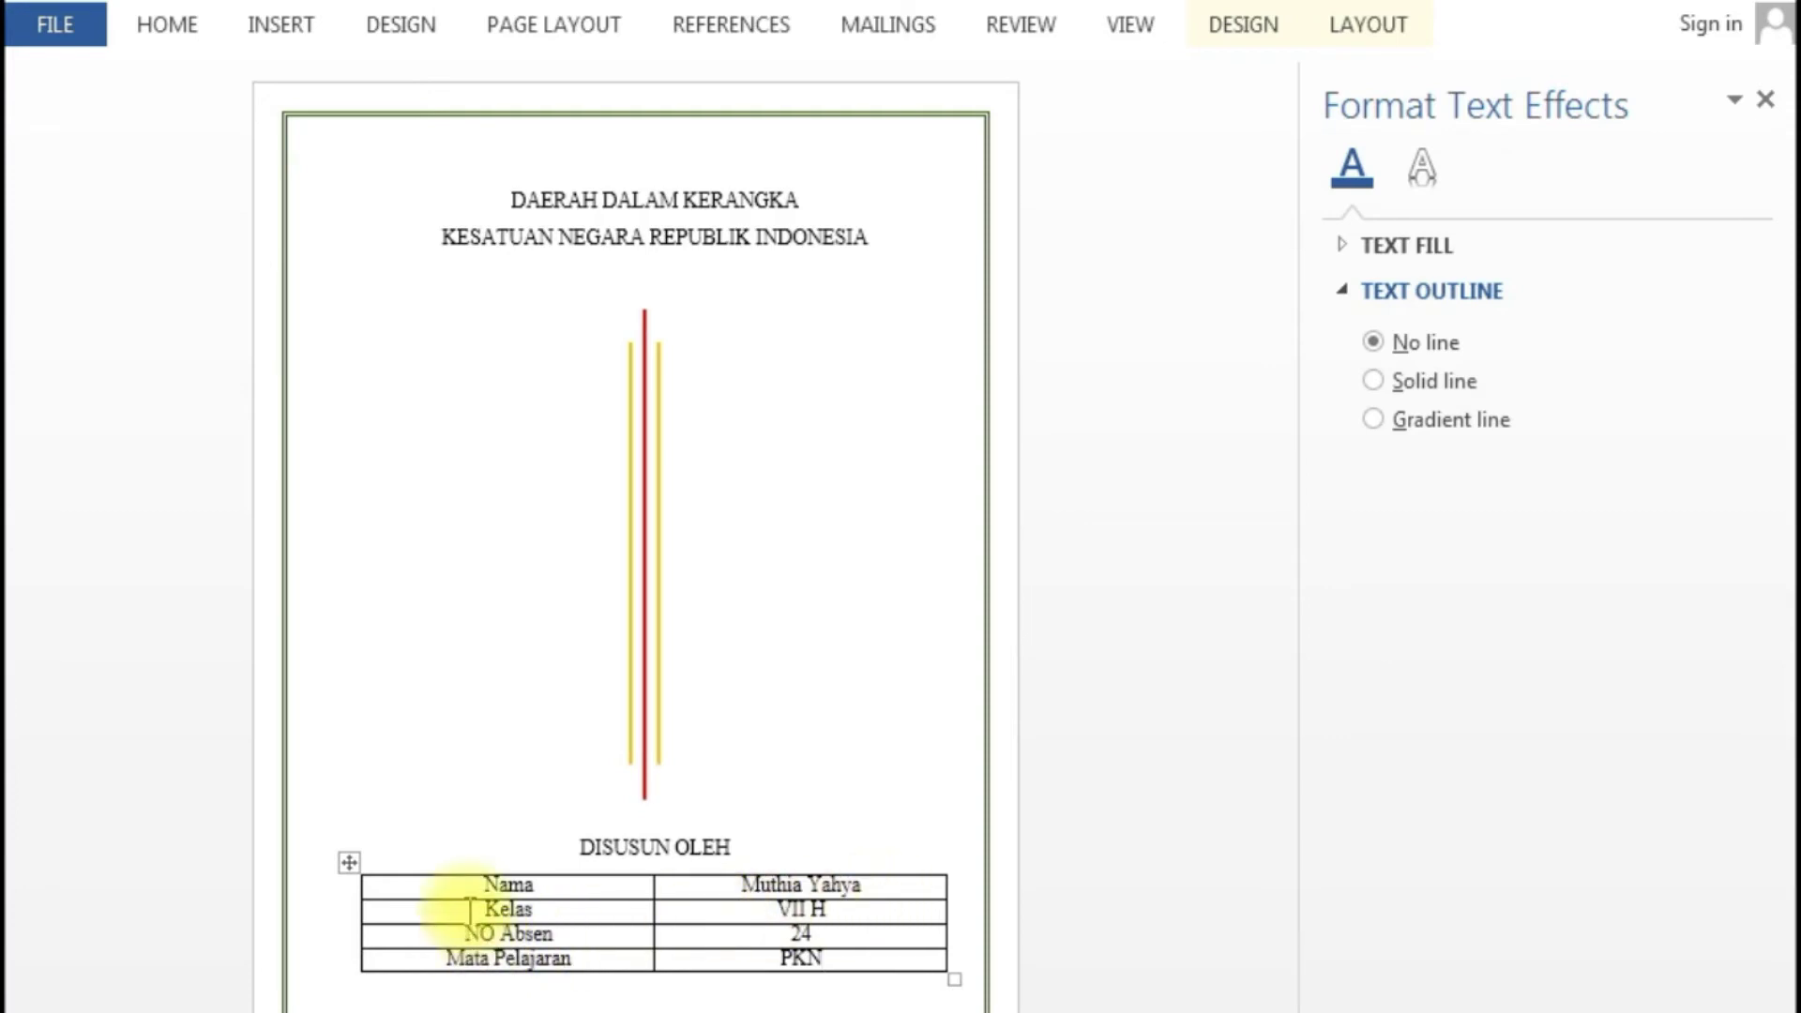
- Set the whole info table's text to 14 pt and left-aligned
drag(480, 870, 796, 933)
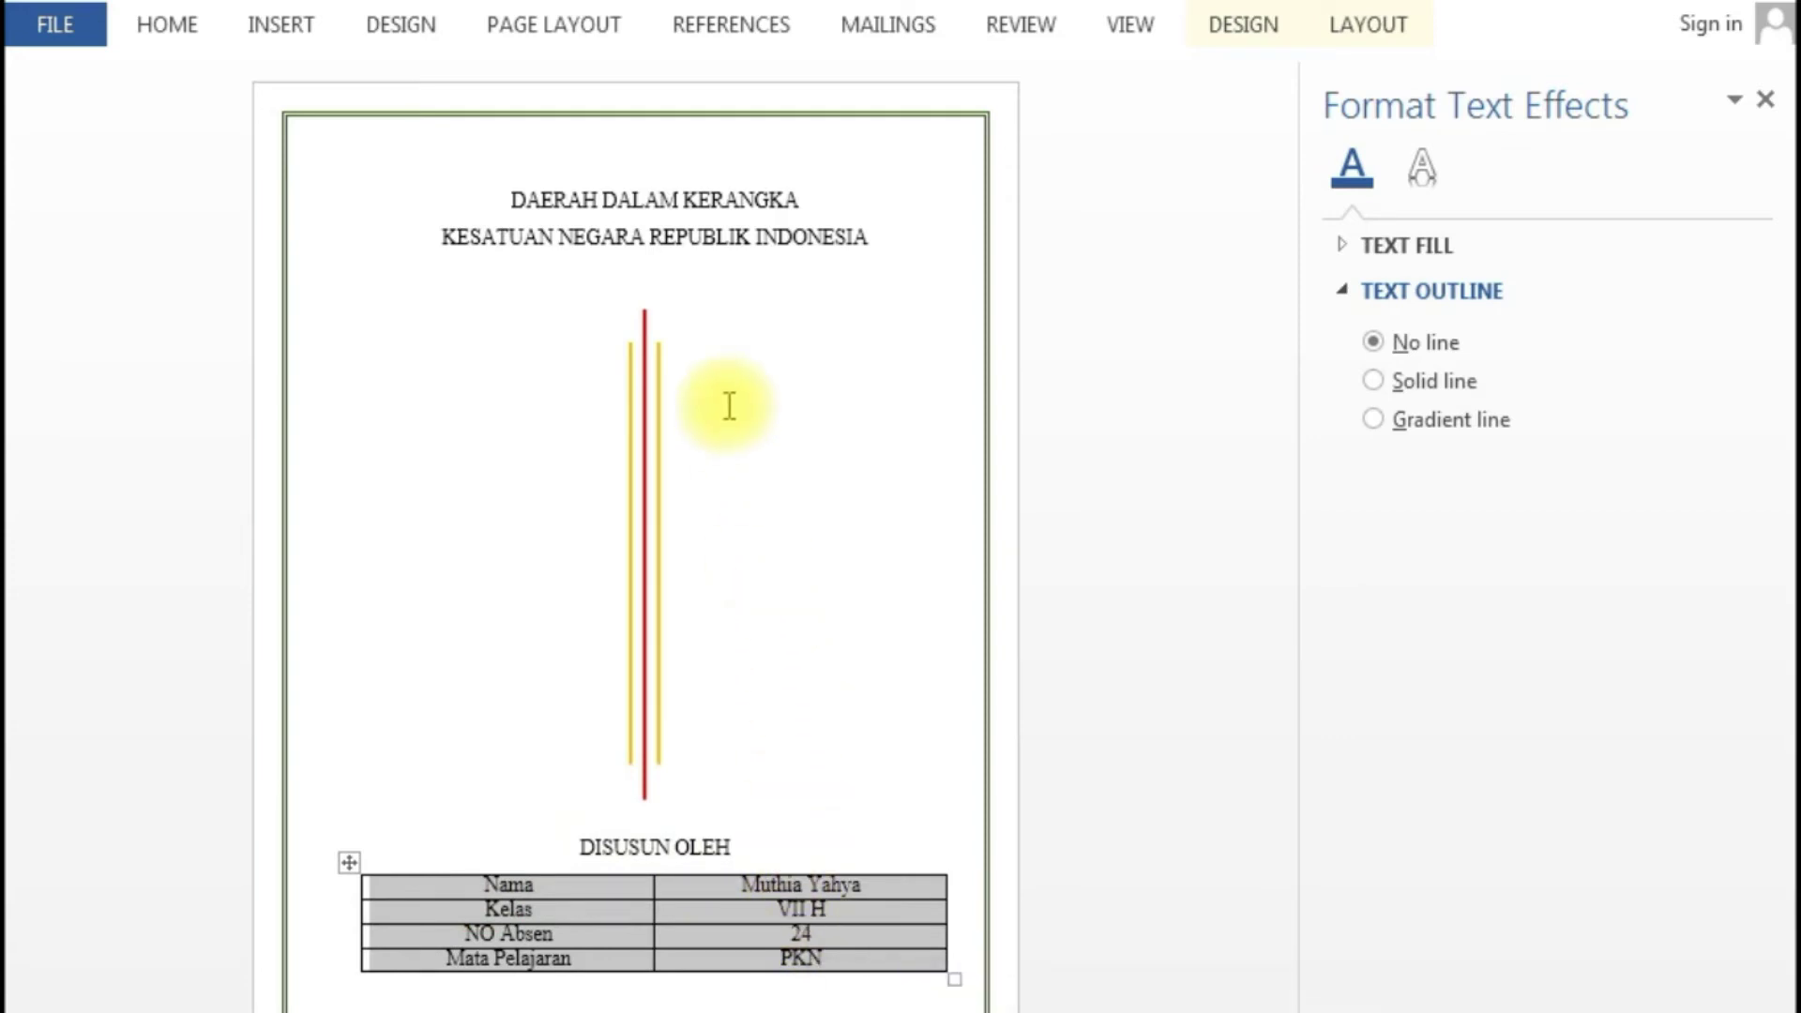
click(187, 28)
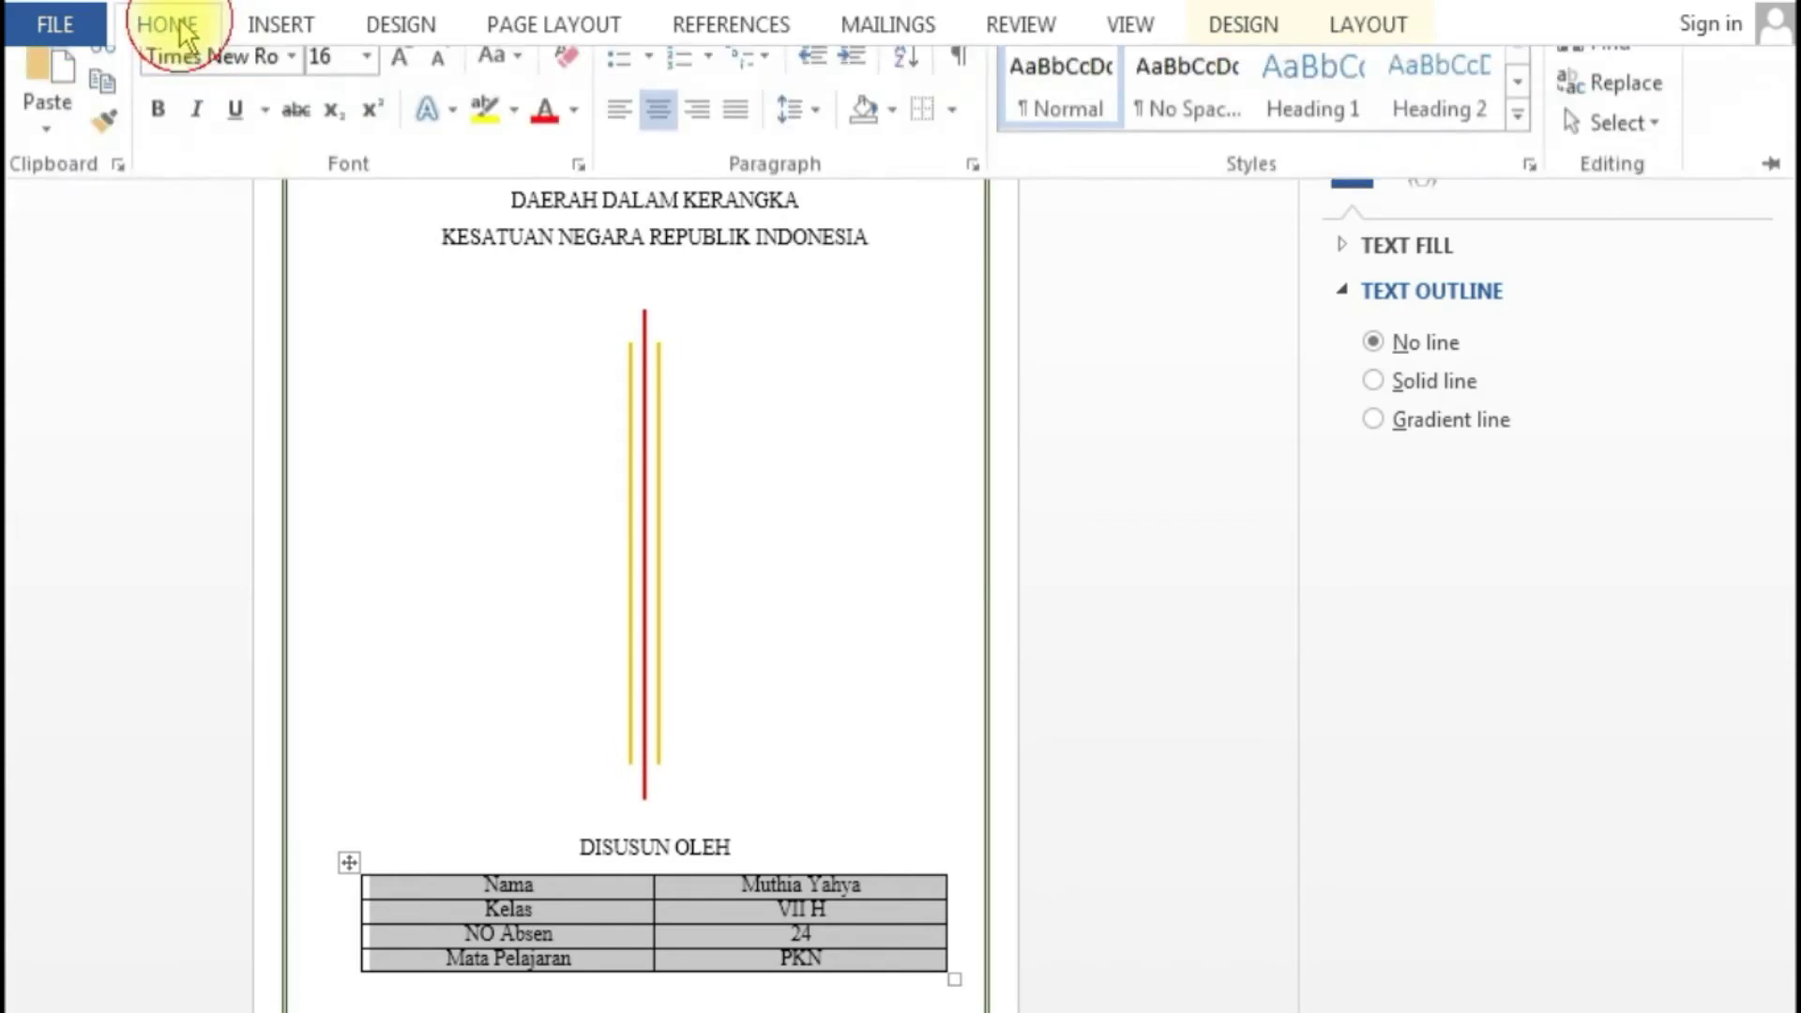
click(367, 87)
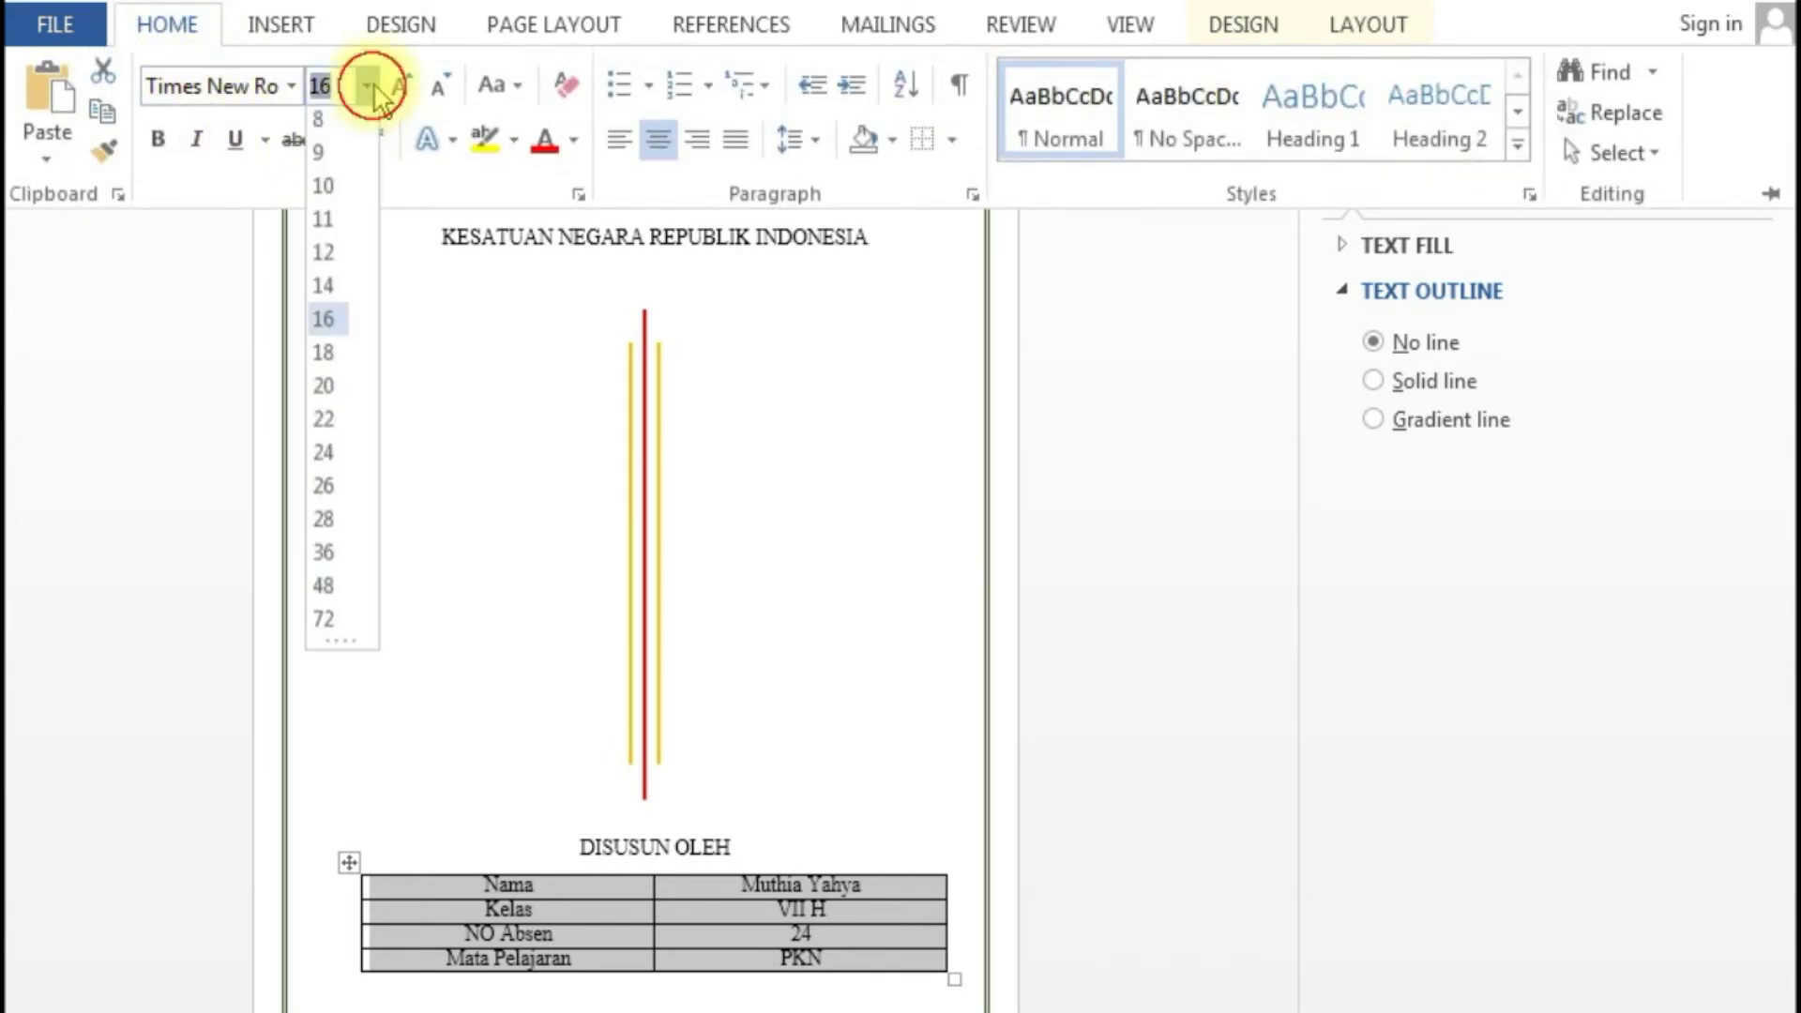
click(330, 293)
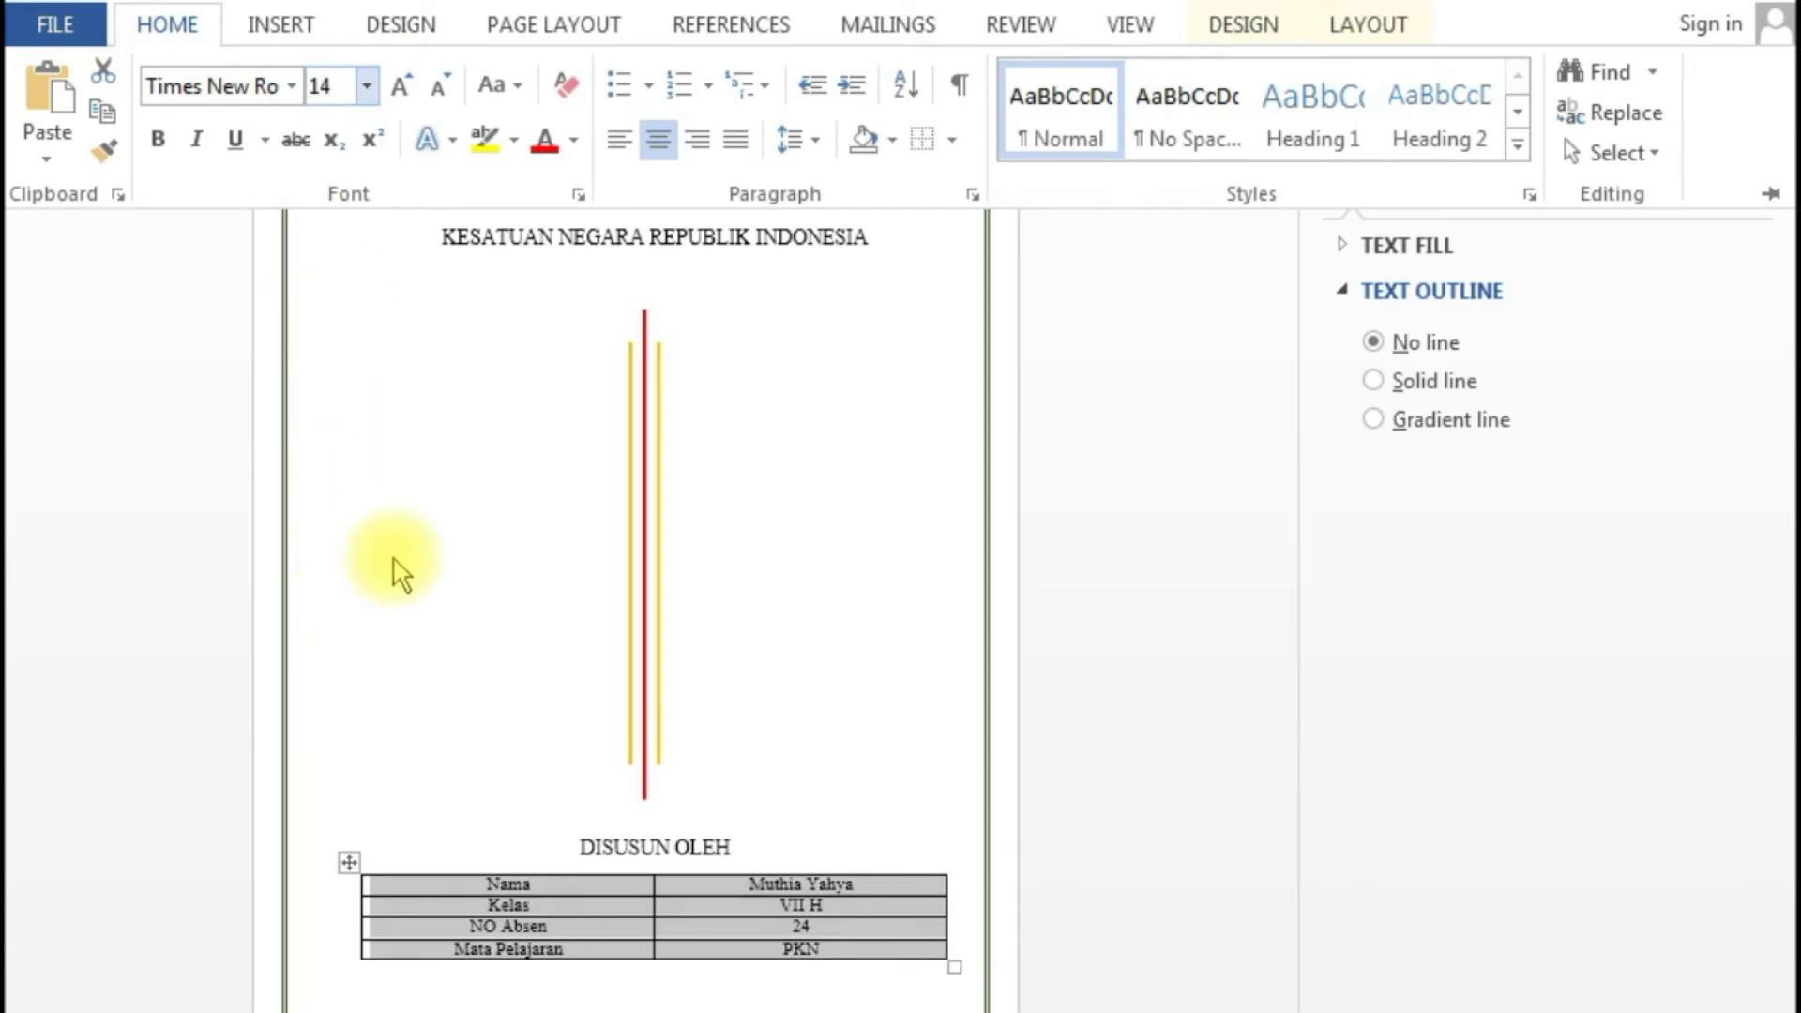
click(651, 139)
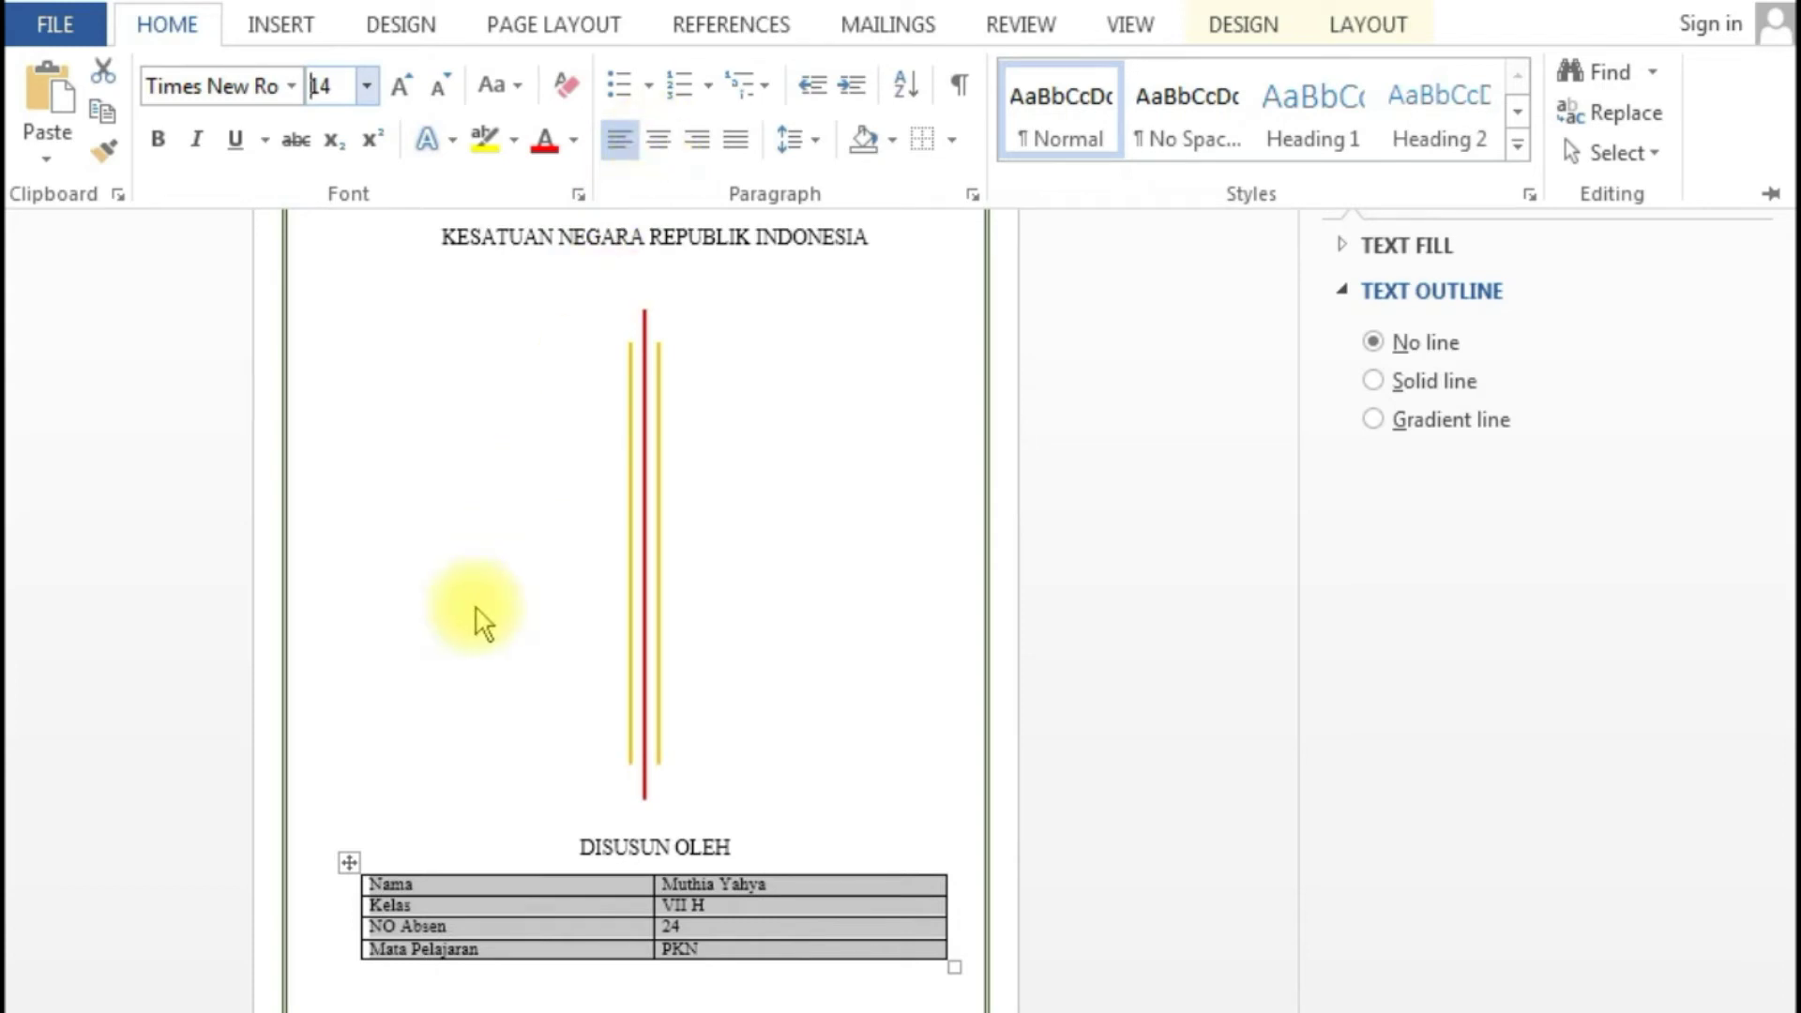
click(369, 919)
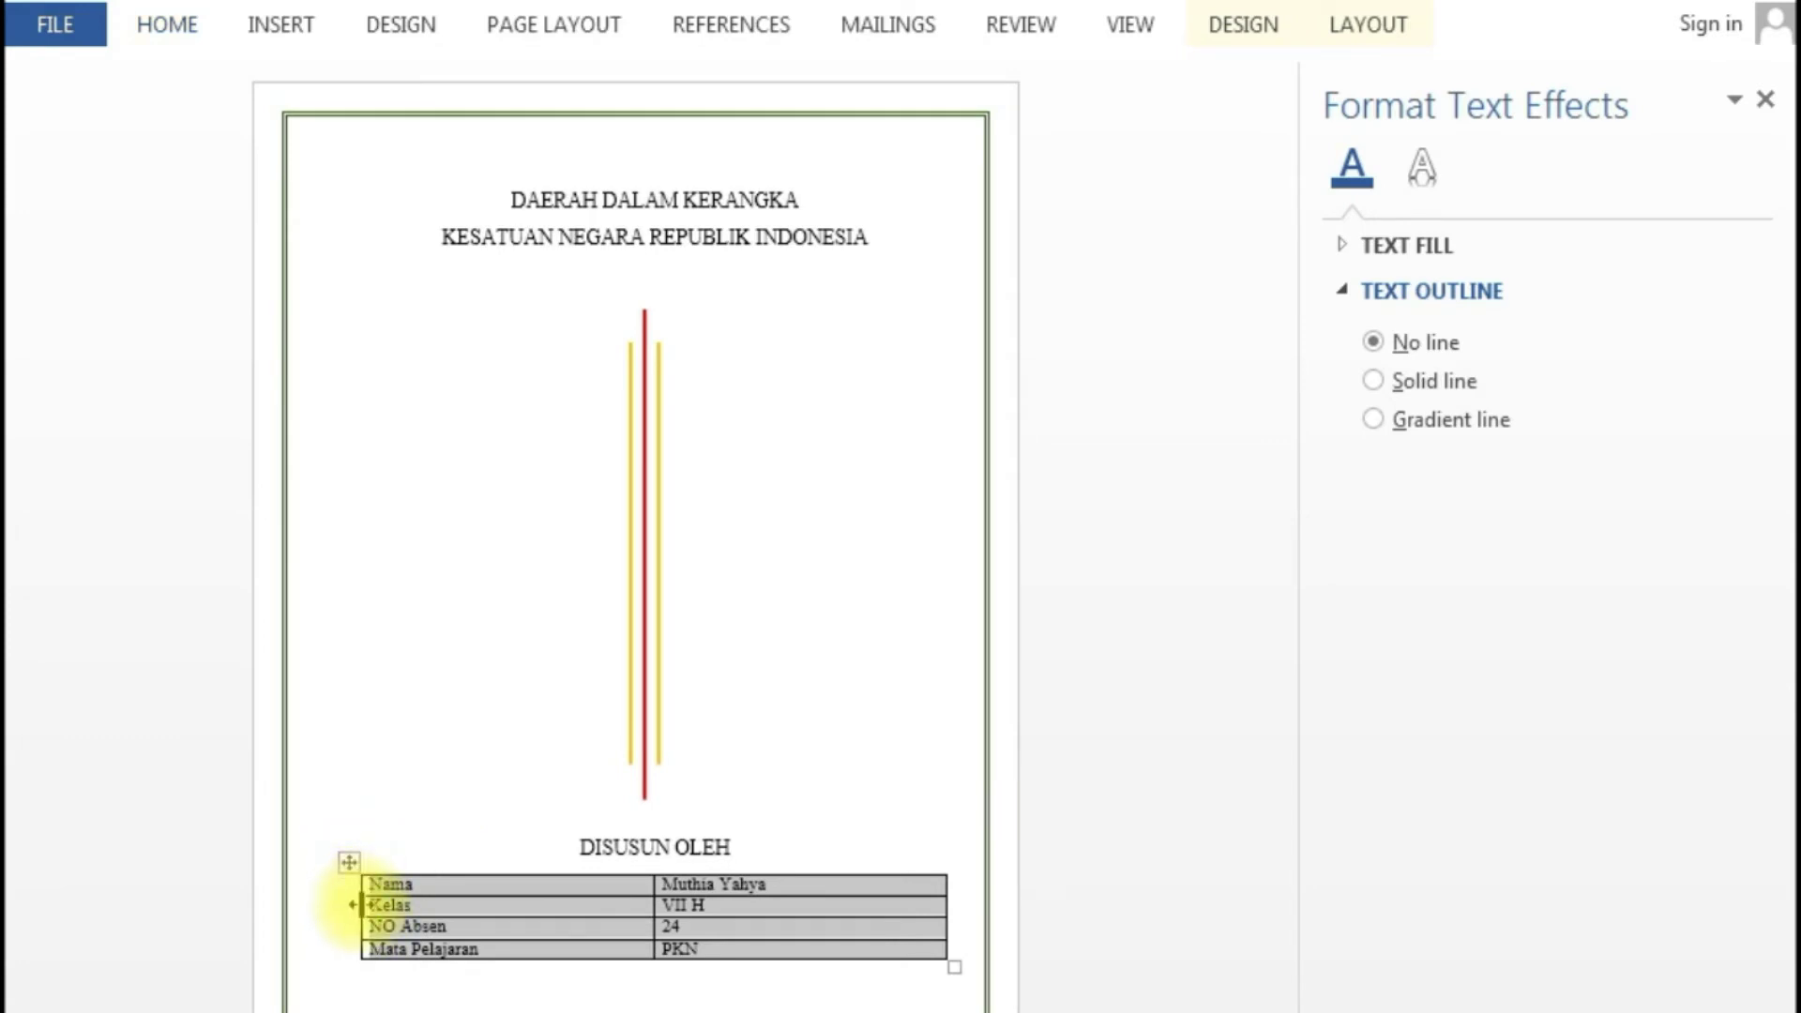
- Pull in the table's left and right edges and shift it to centre under DISUSUN OLEH
drag(356, 904, 498, 909)
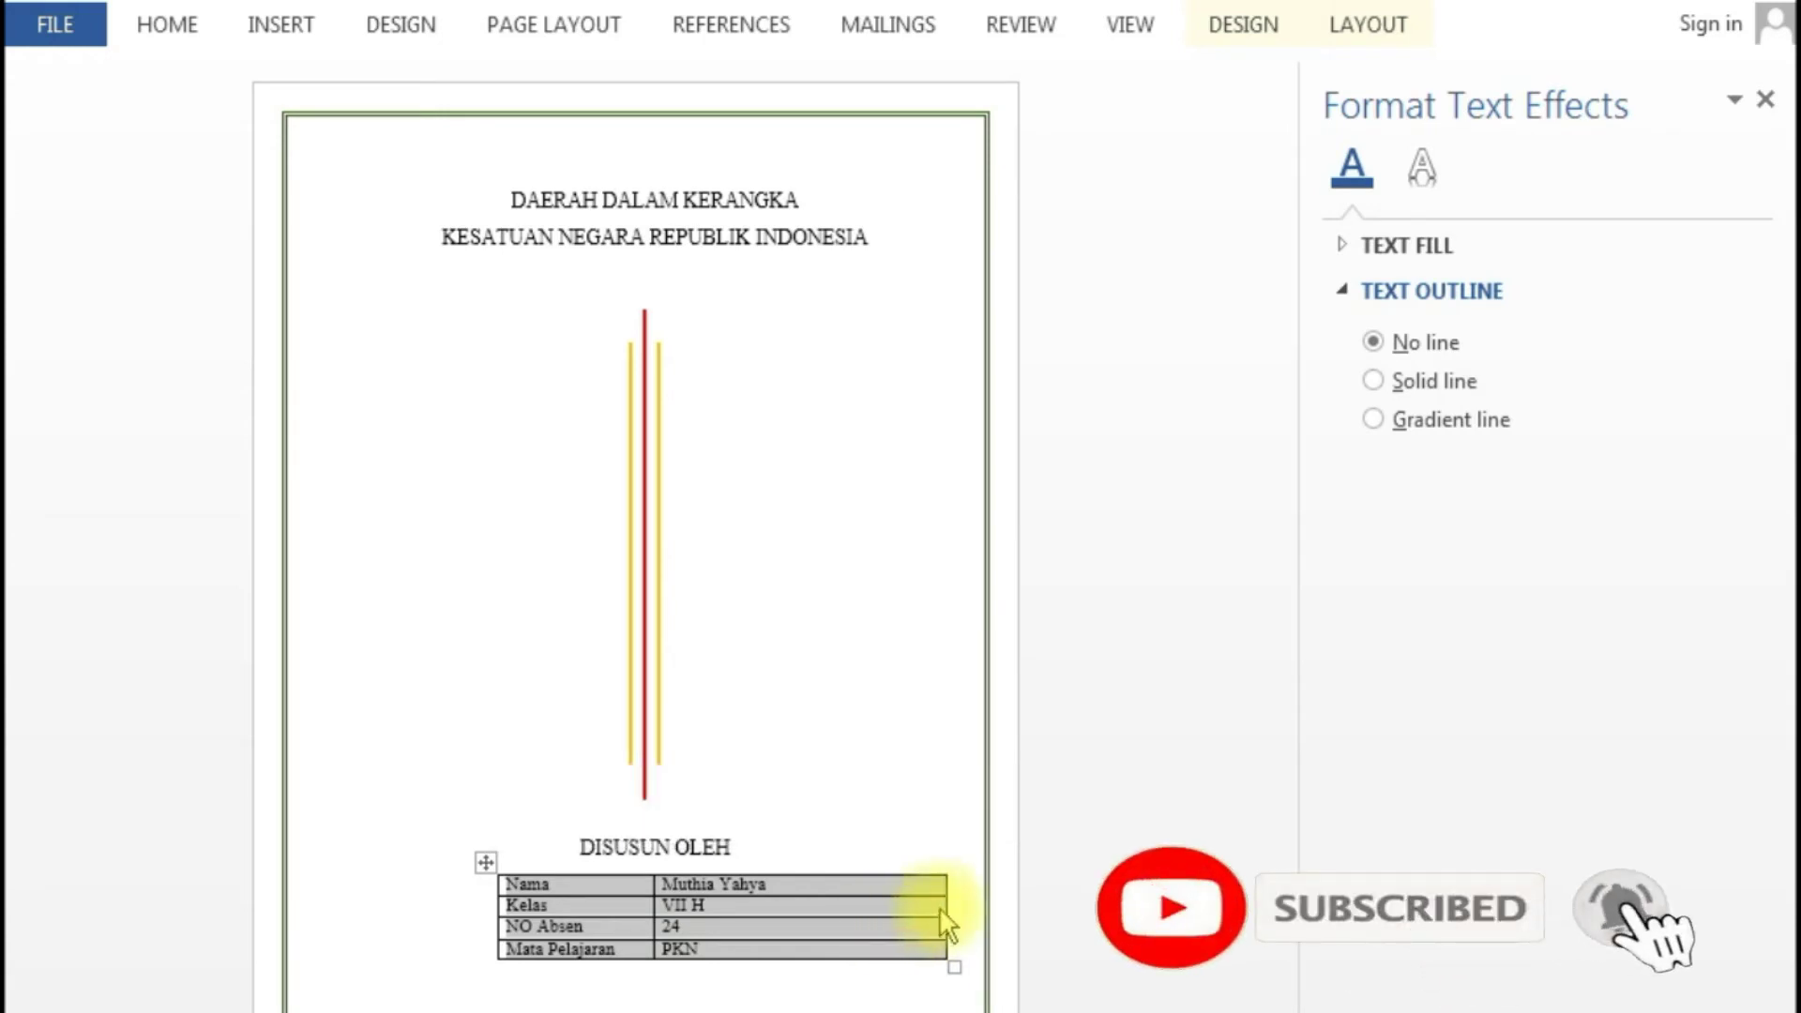
drag(945, 904, 810, 904)
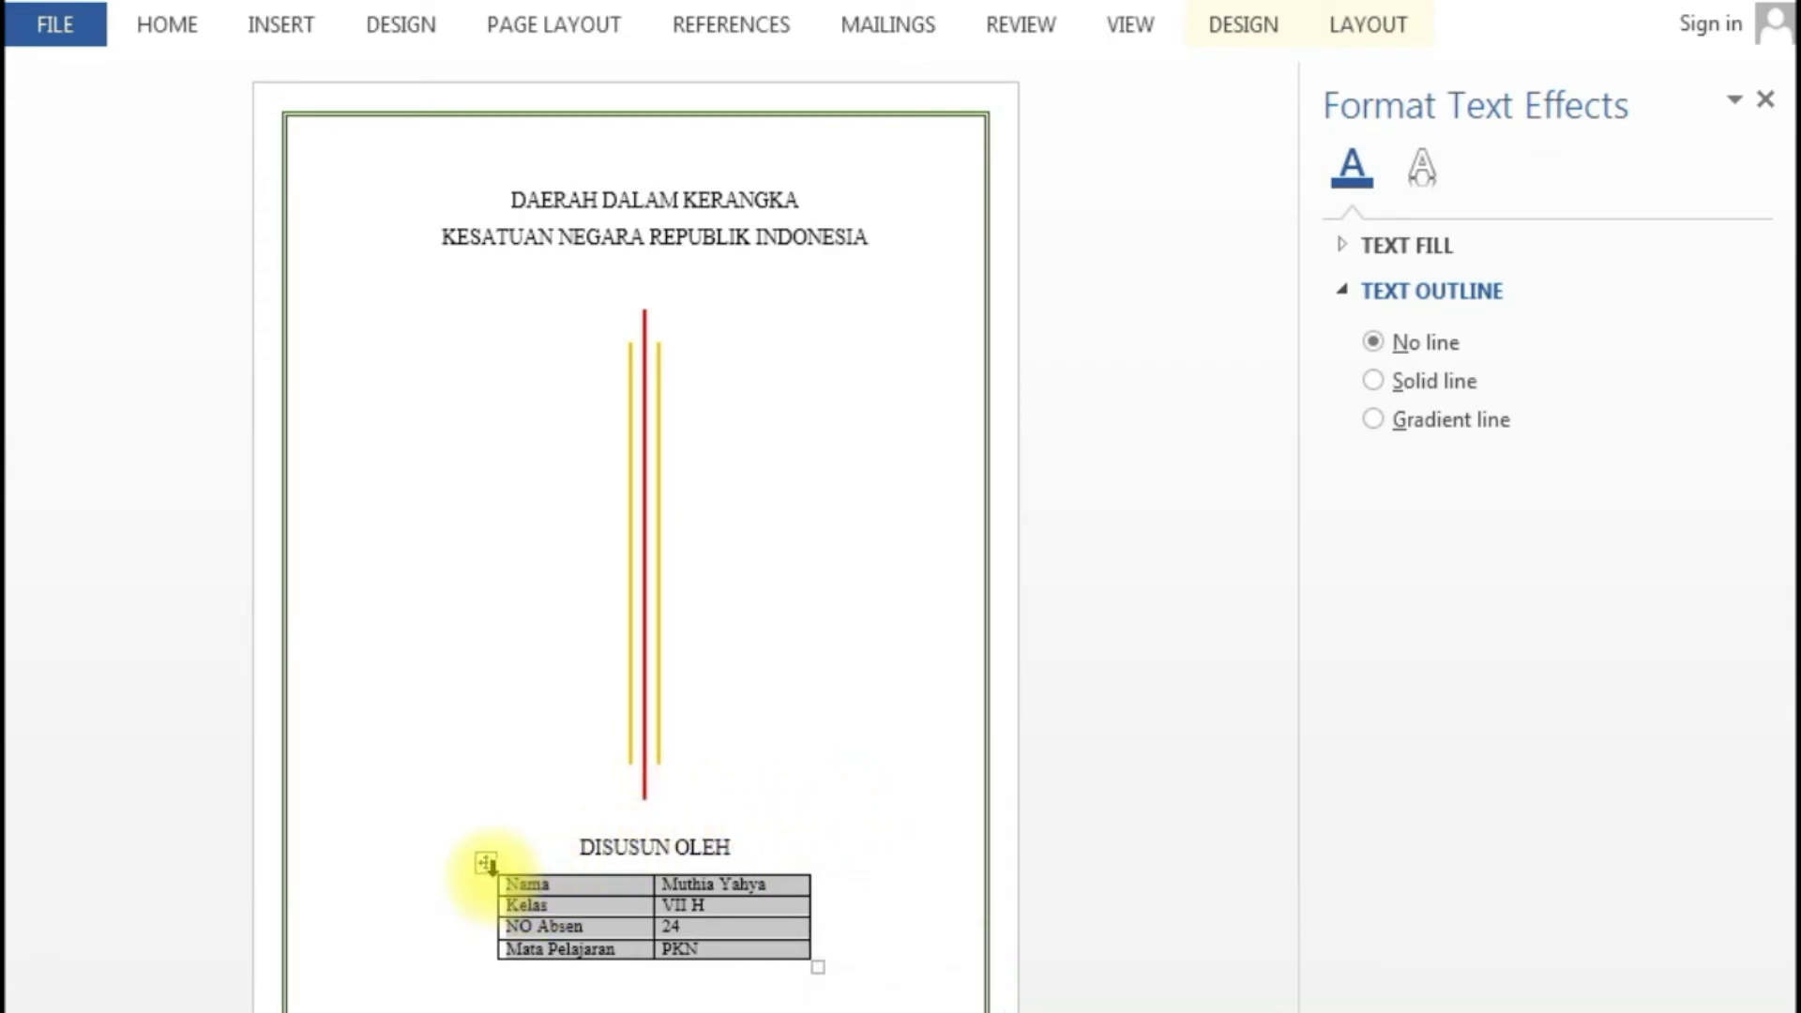
drag(487, 868, 525, 859)
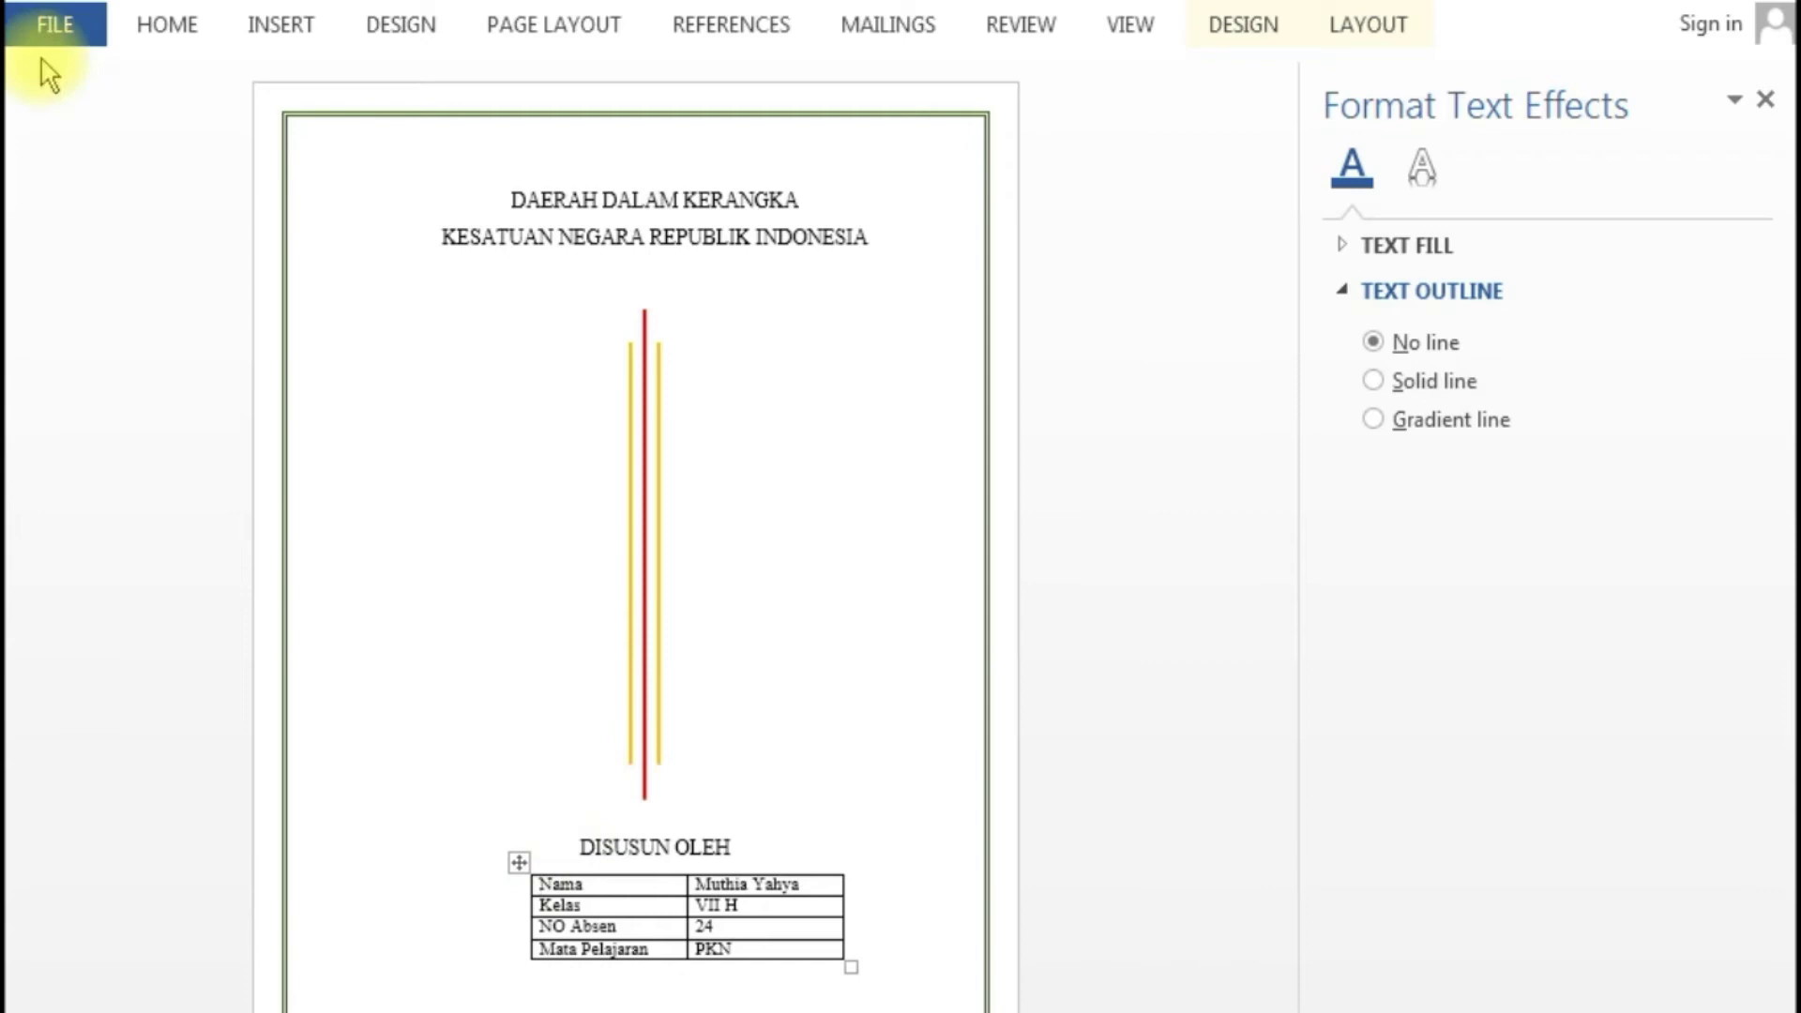
- Look through the Borders options without changing anything
click(165, 28)
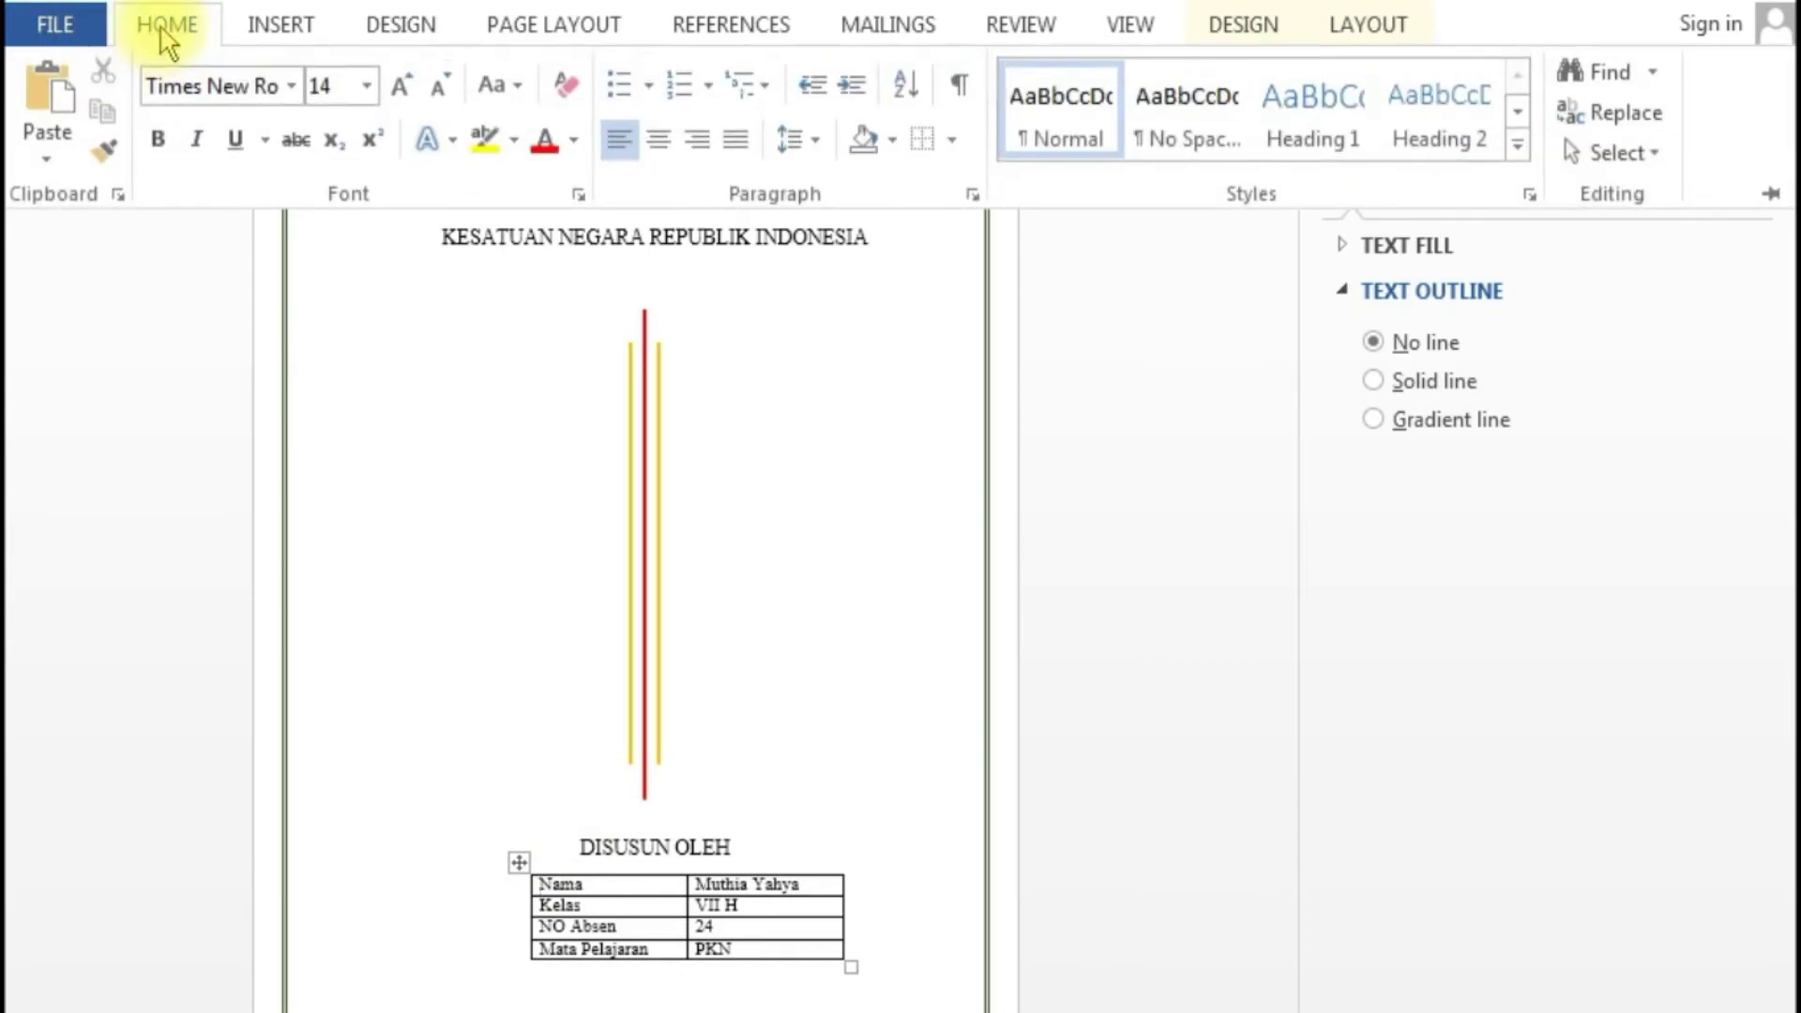
click(951, 138)
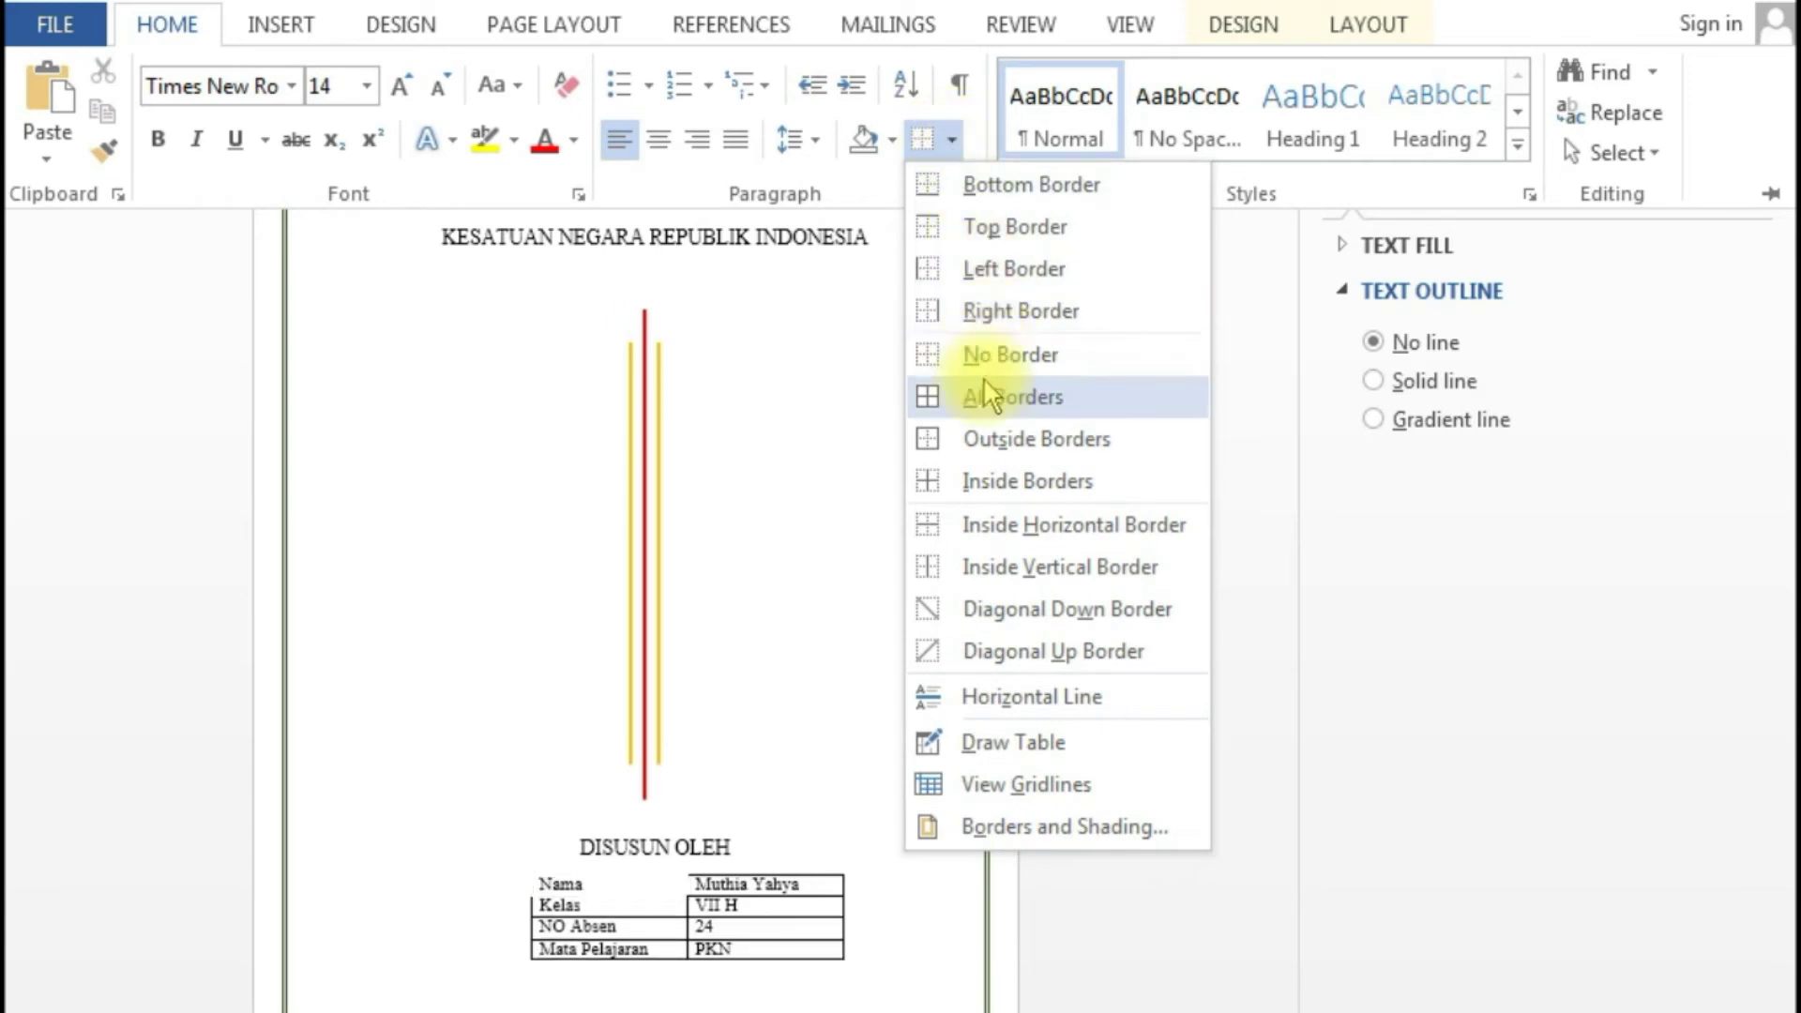
click(840, 652)
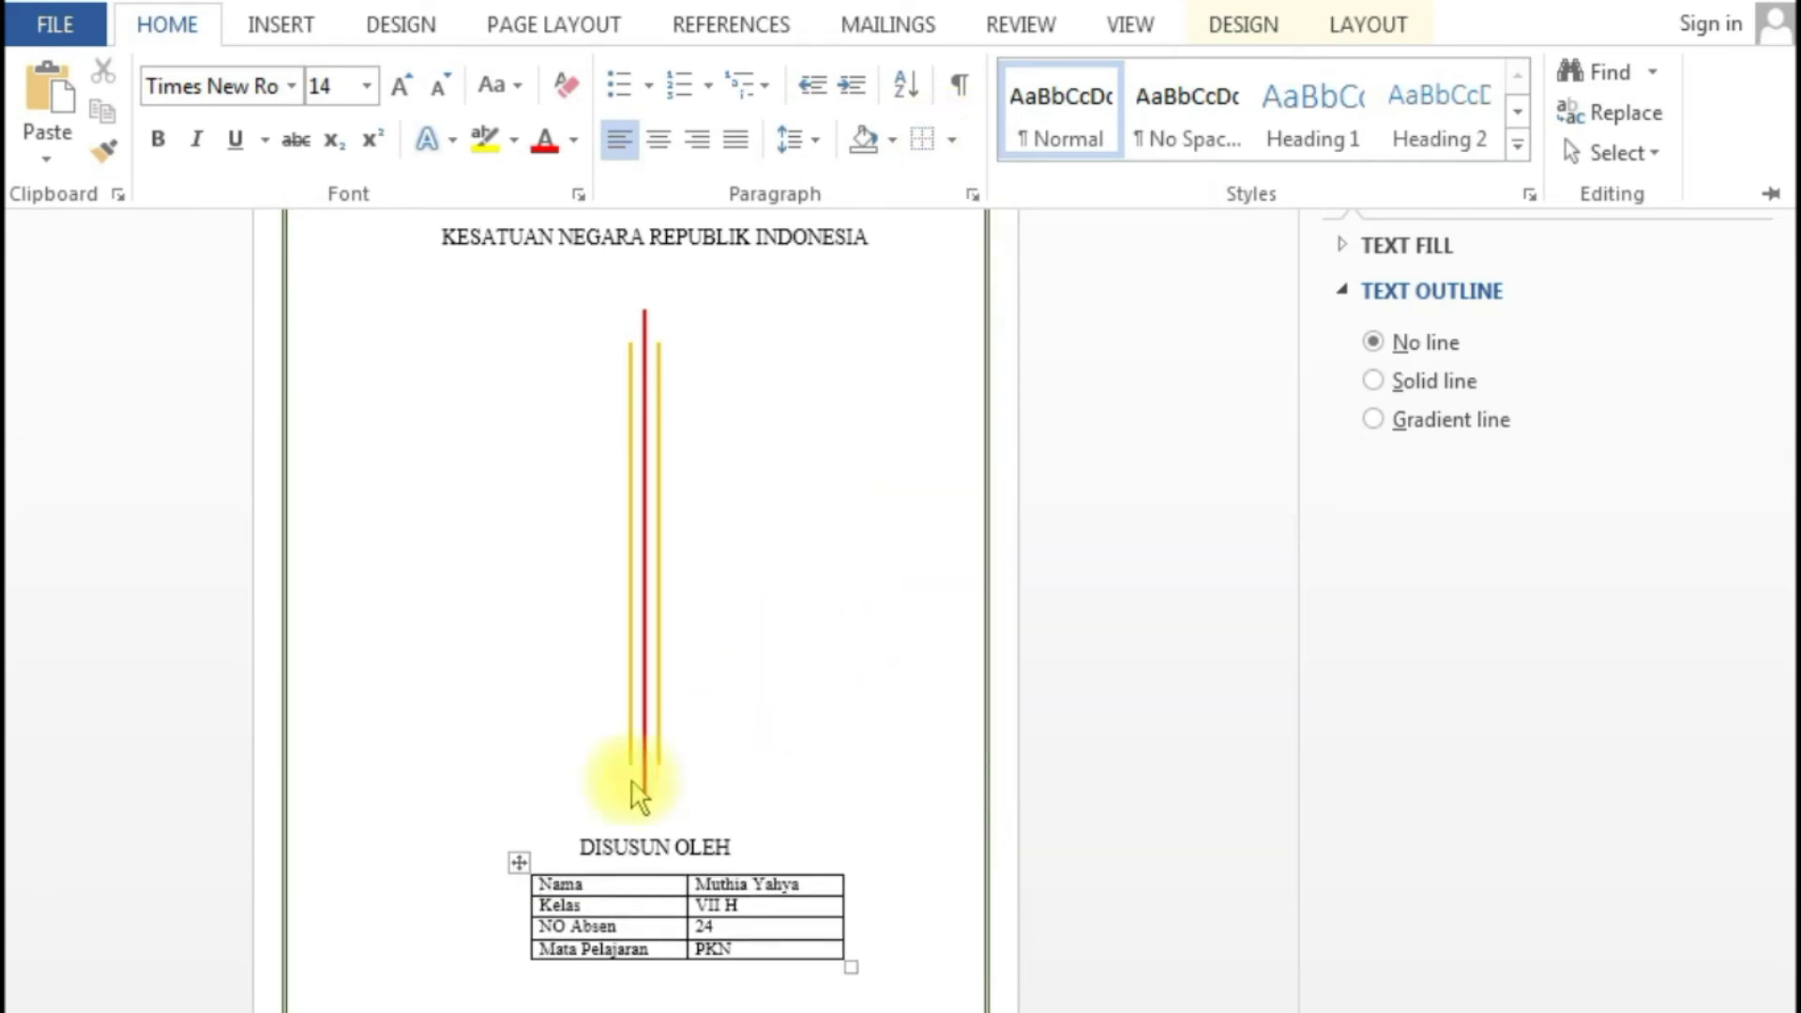
key(ctrl+F1)
- Apply No Border to the whole info table, then move to the line below it
click(516, 860)
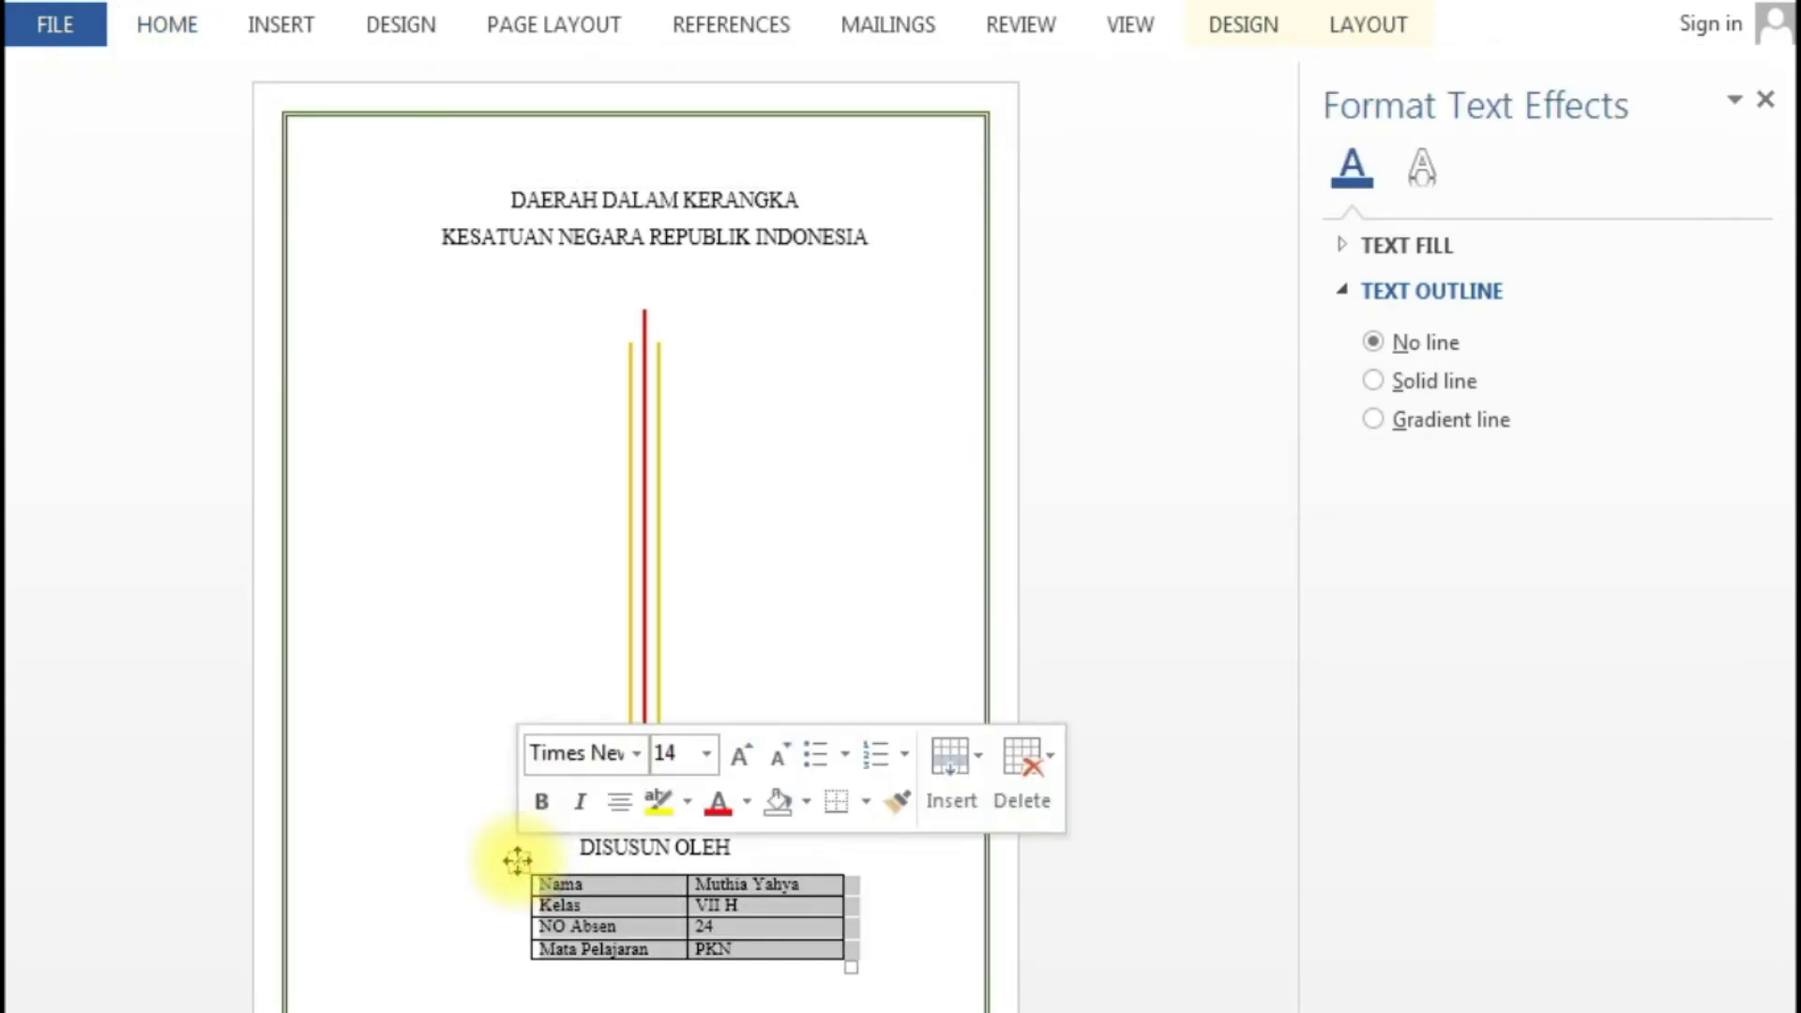
click(178, 37)
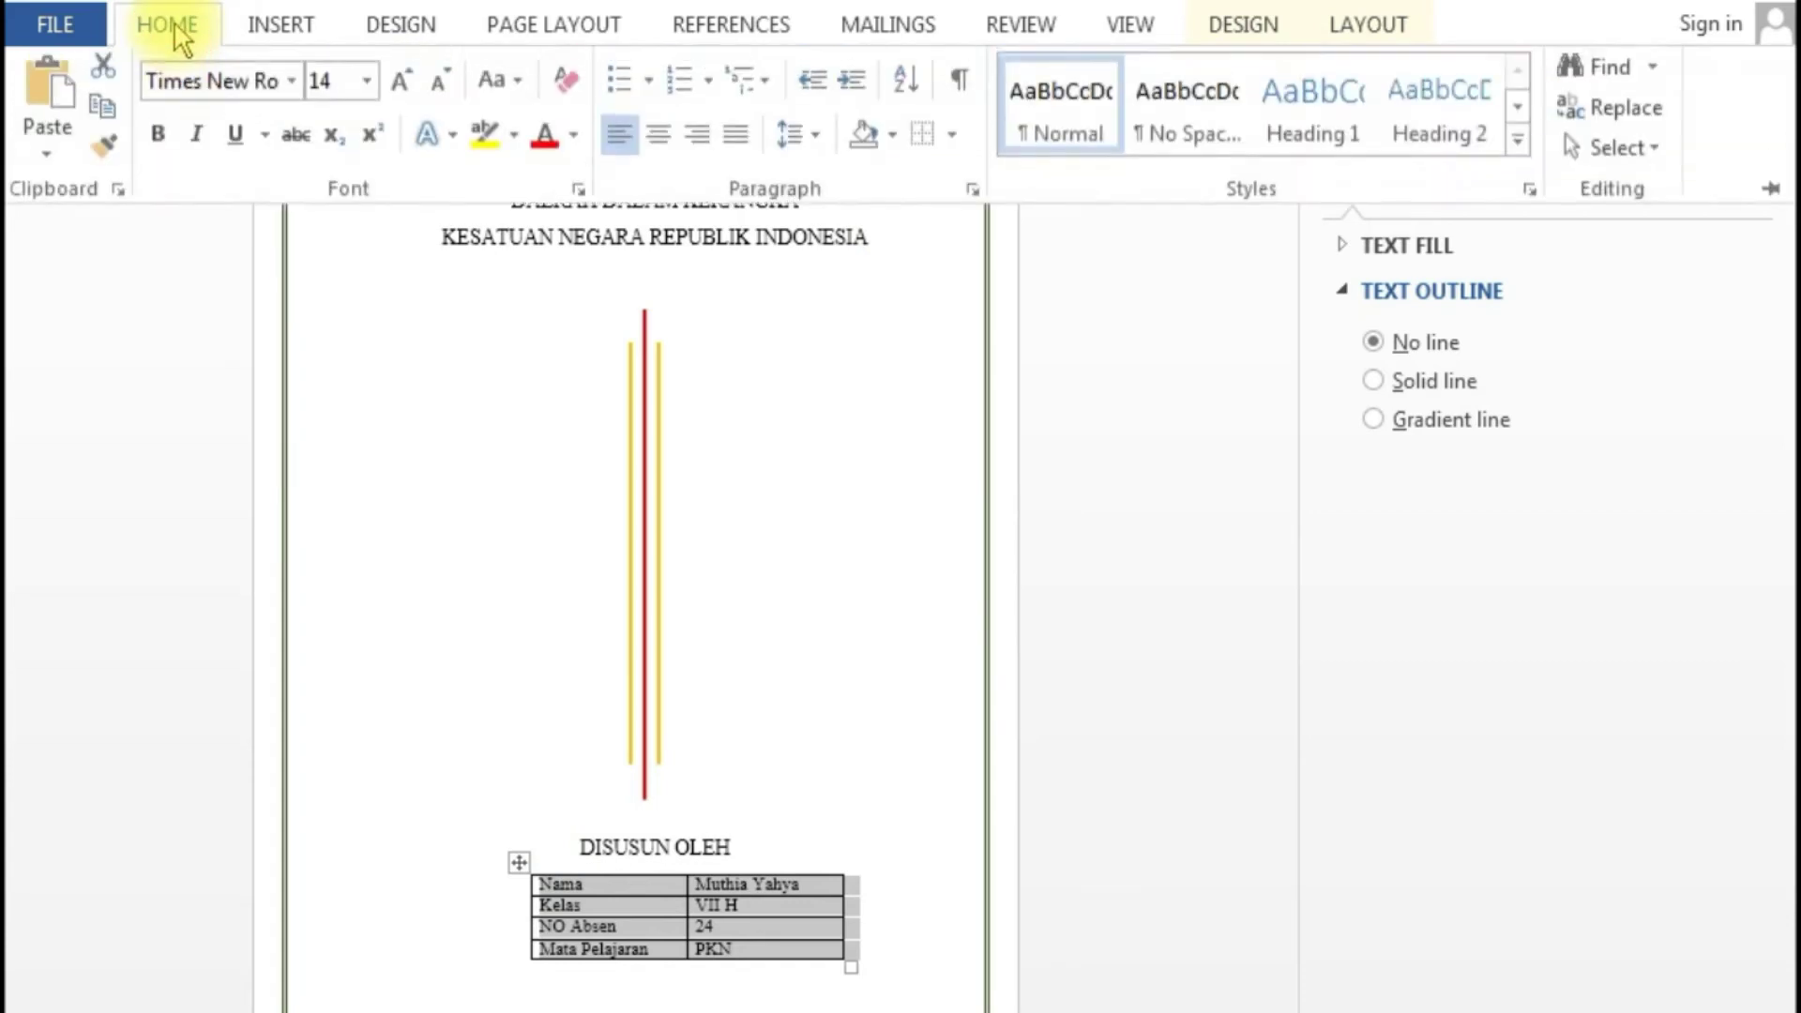
click(950, 142)
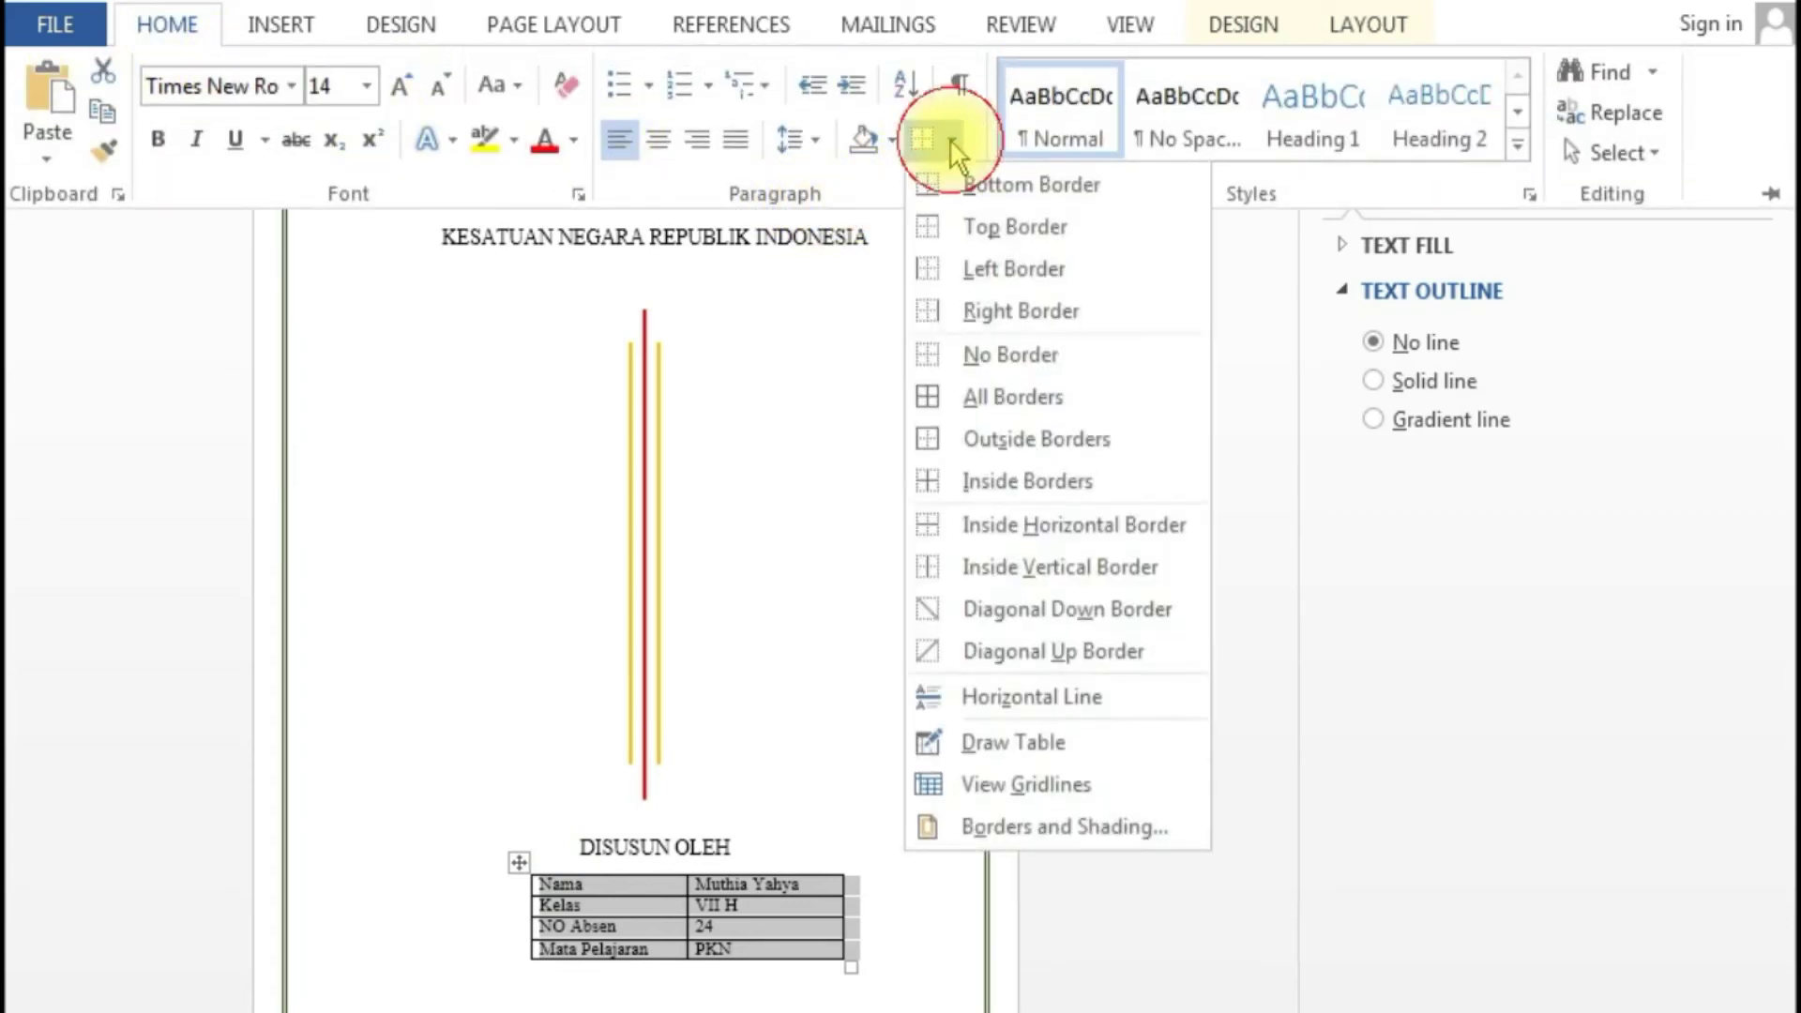
click(983, 356)
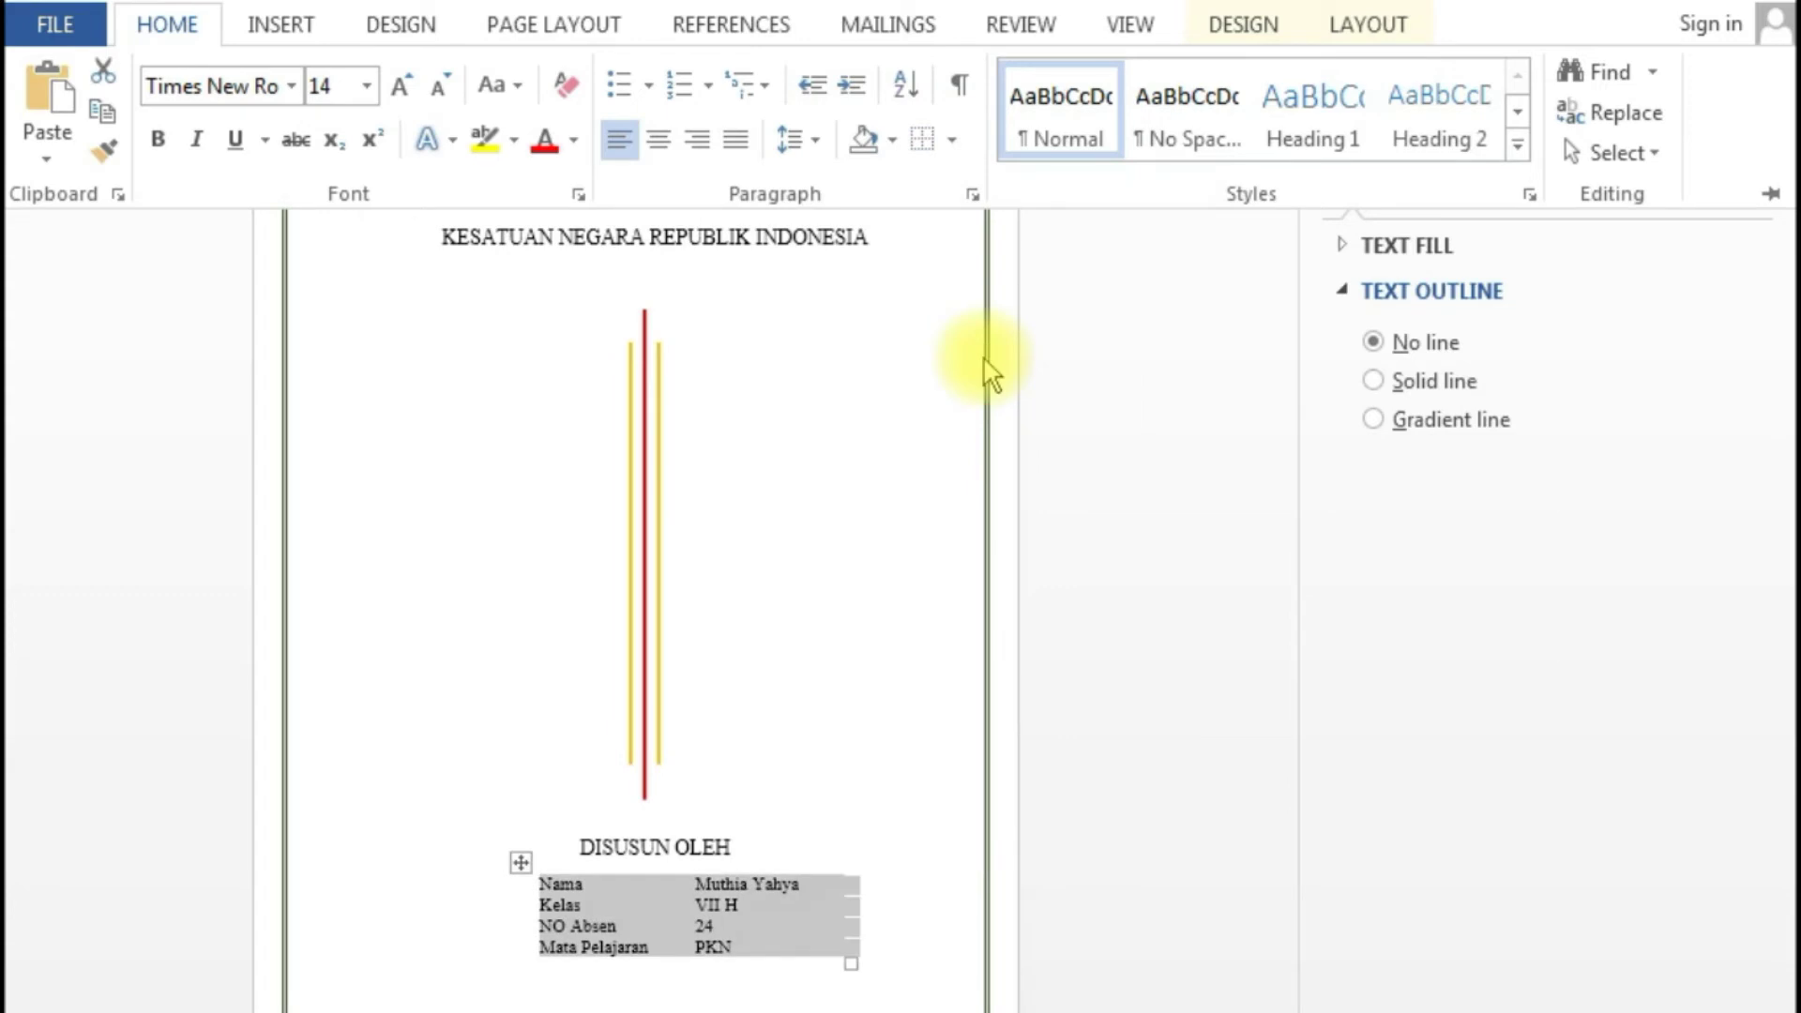
key(ctrl+F1)
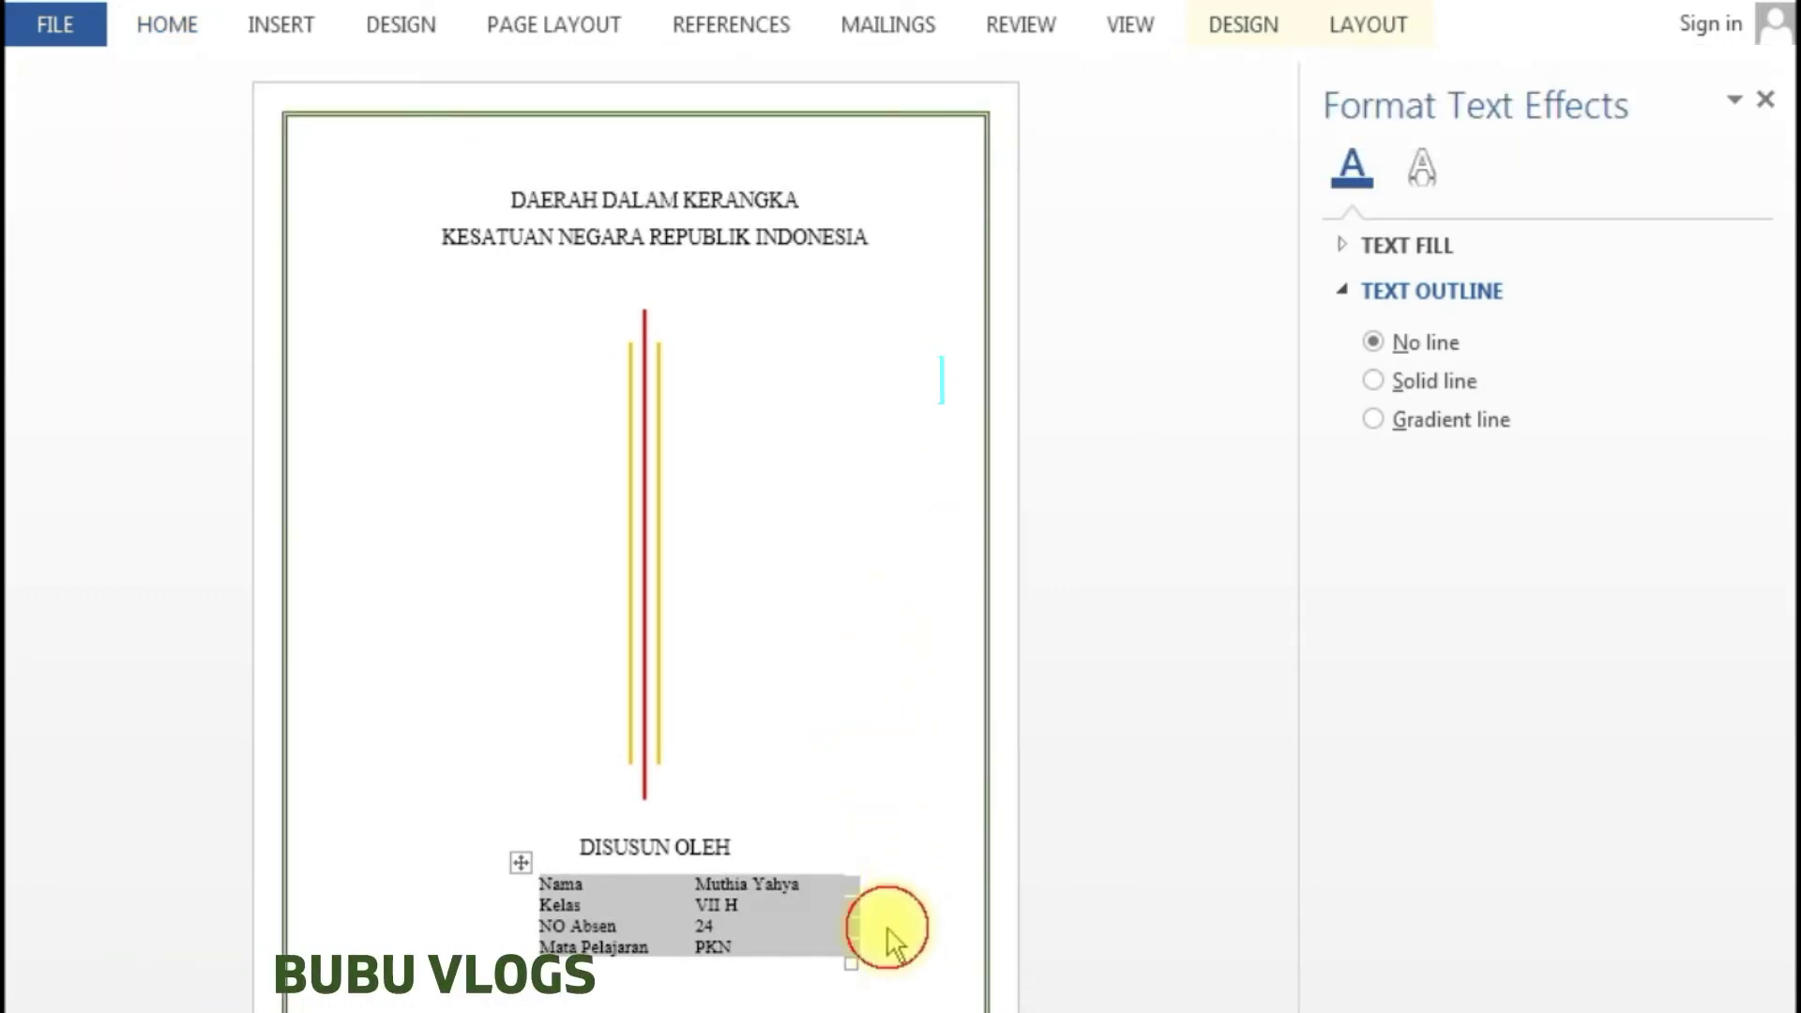
click(891, 926)
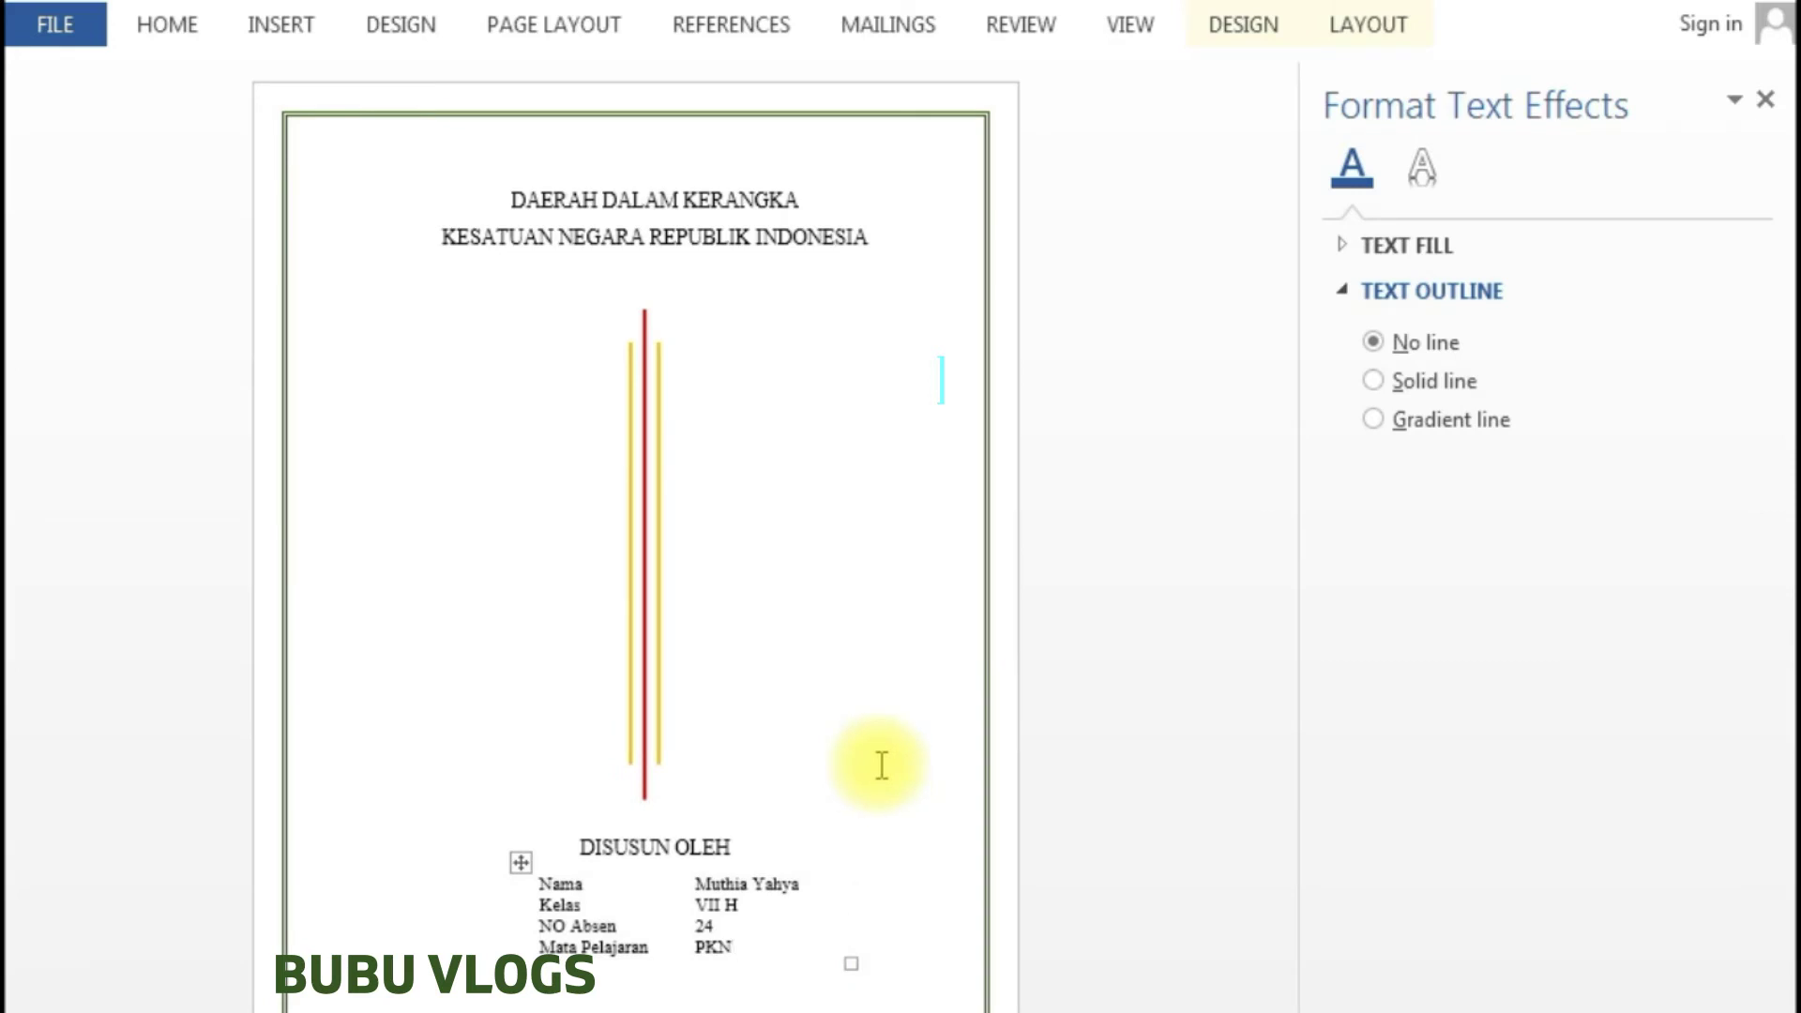
key(Down)
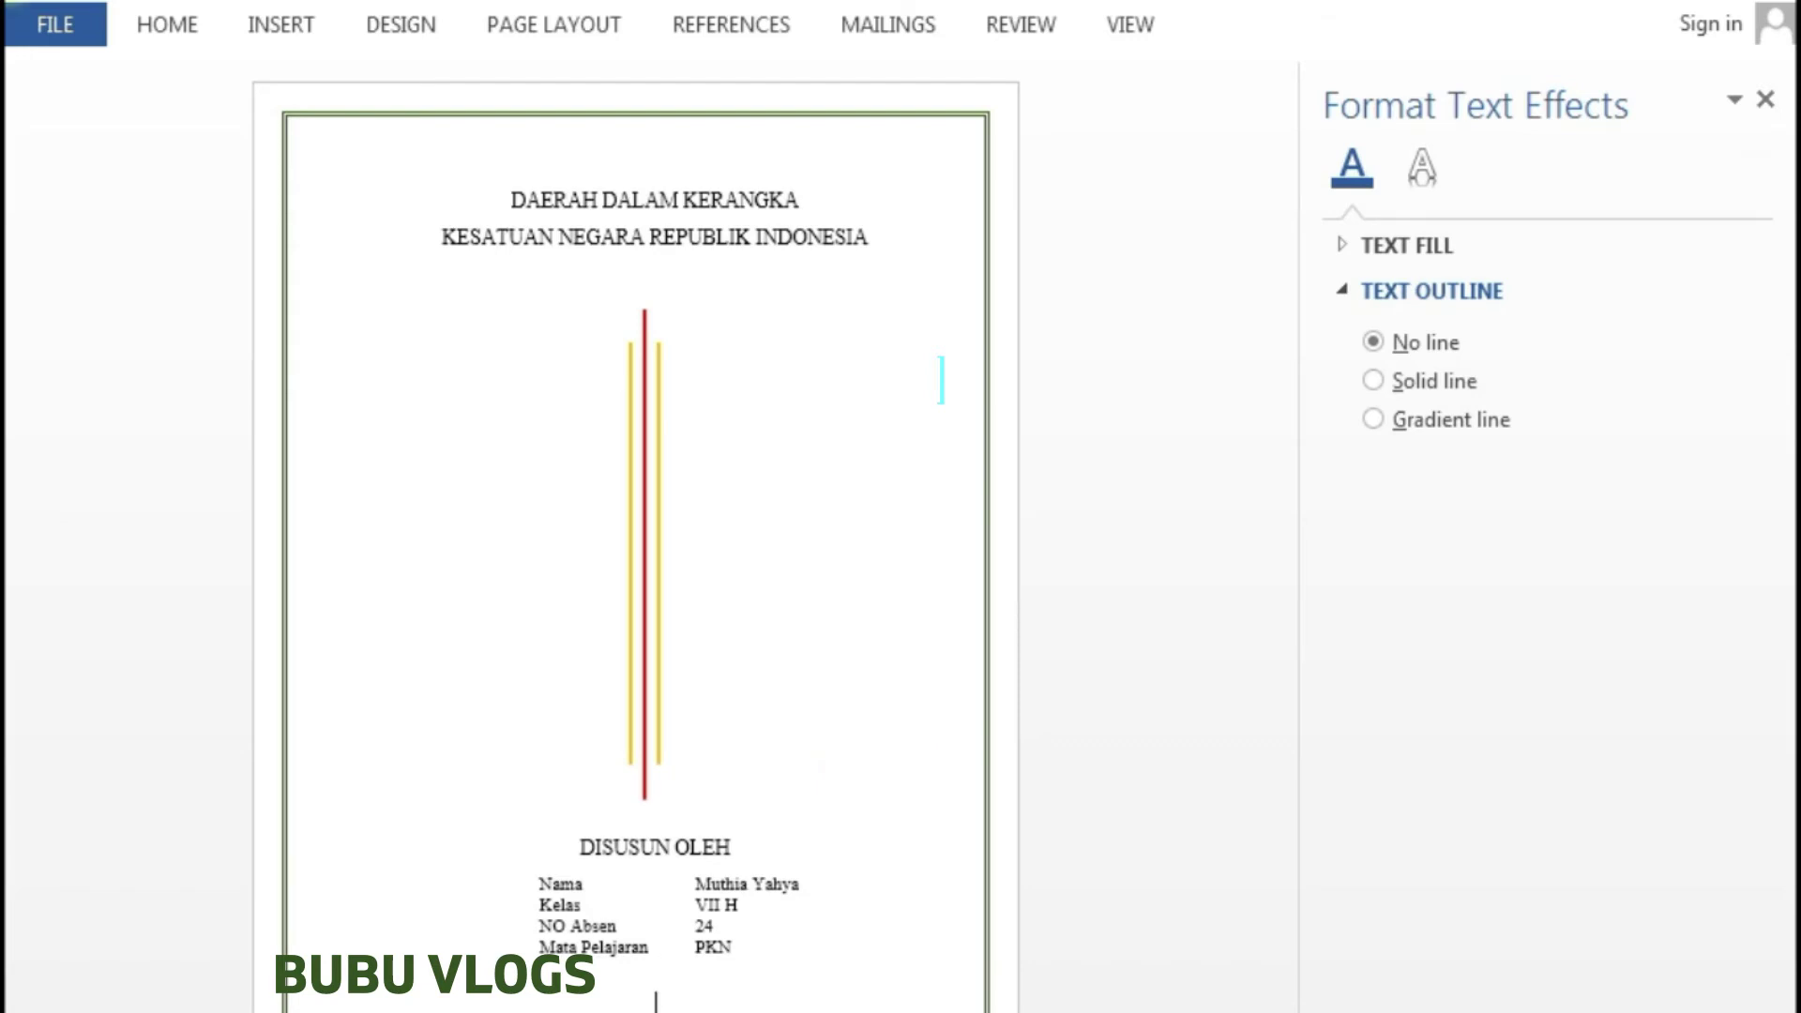
- Type 'SEKOLAH', make it bold, with 1,0 line spacing and no space after
text(s)
text(SEKOLA)
text(H)
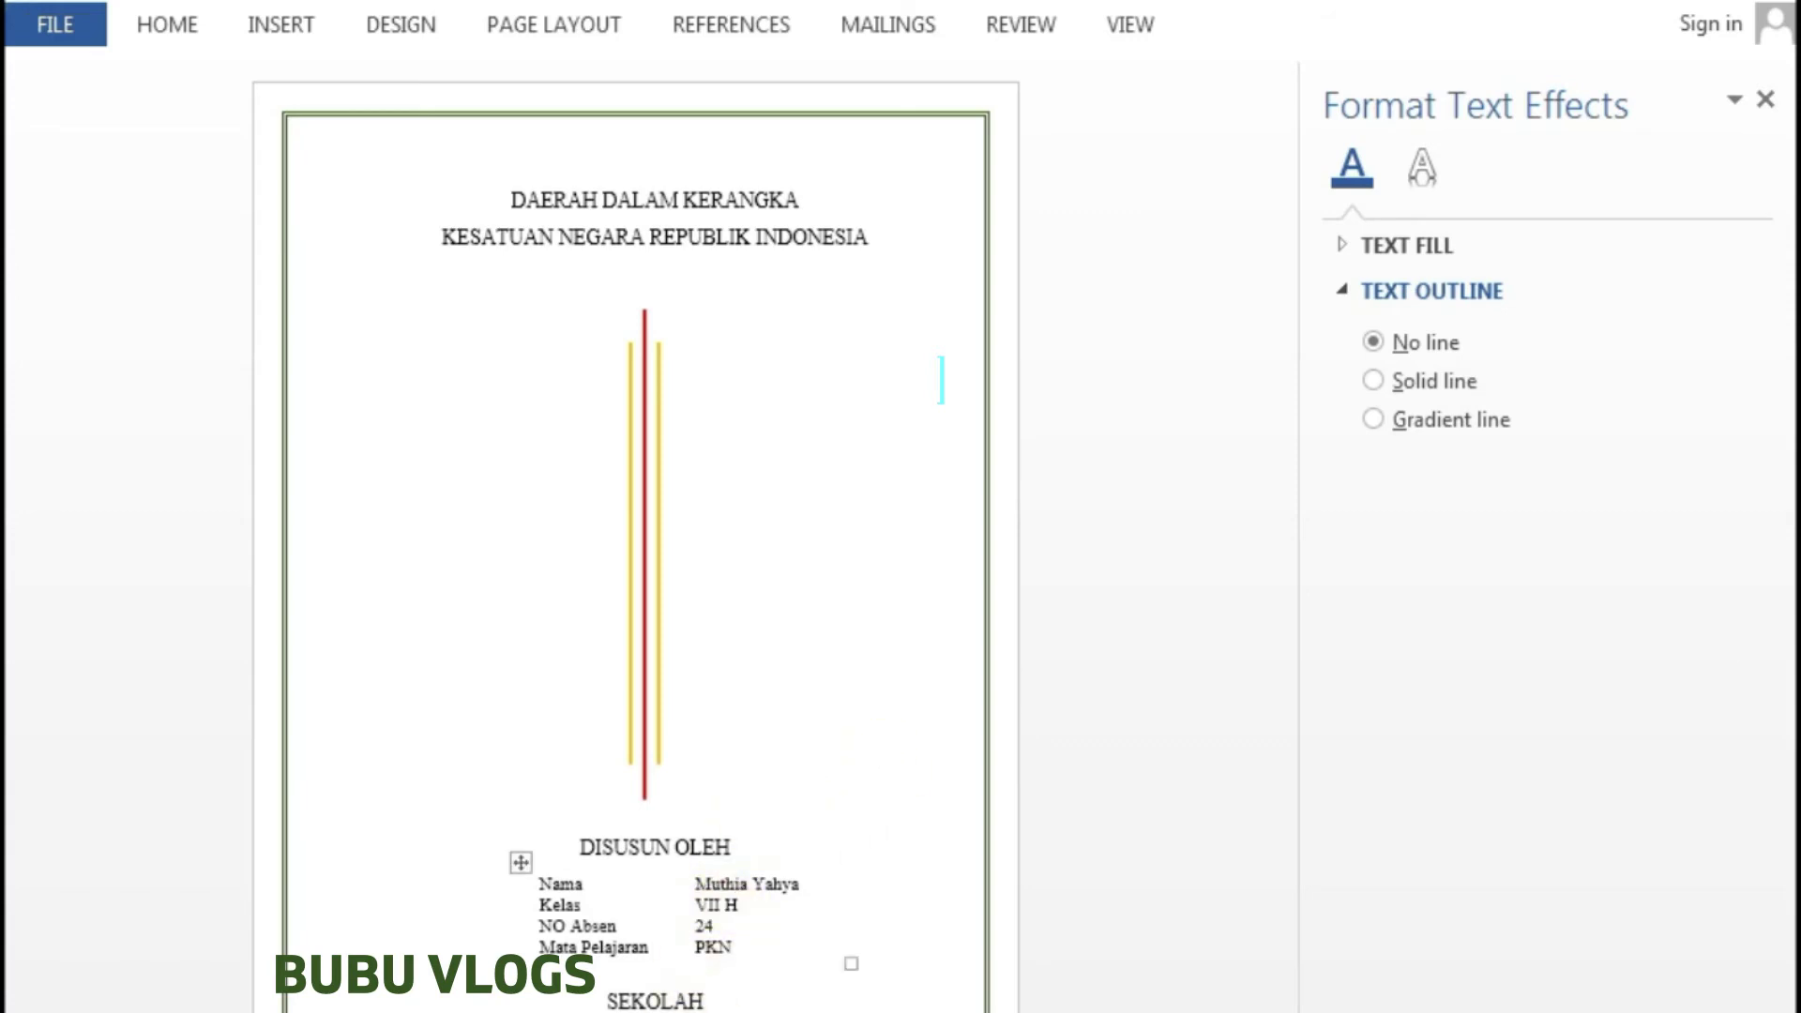
double_click(610, 1000)
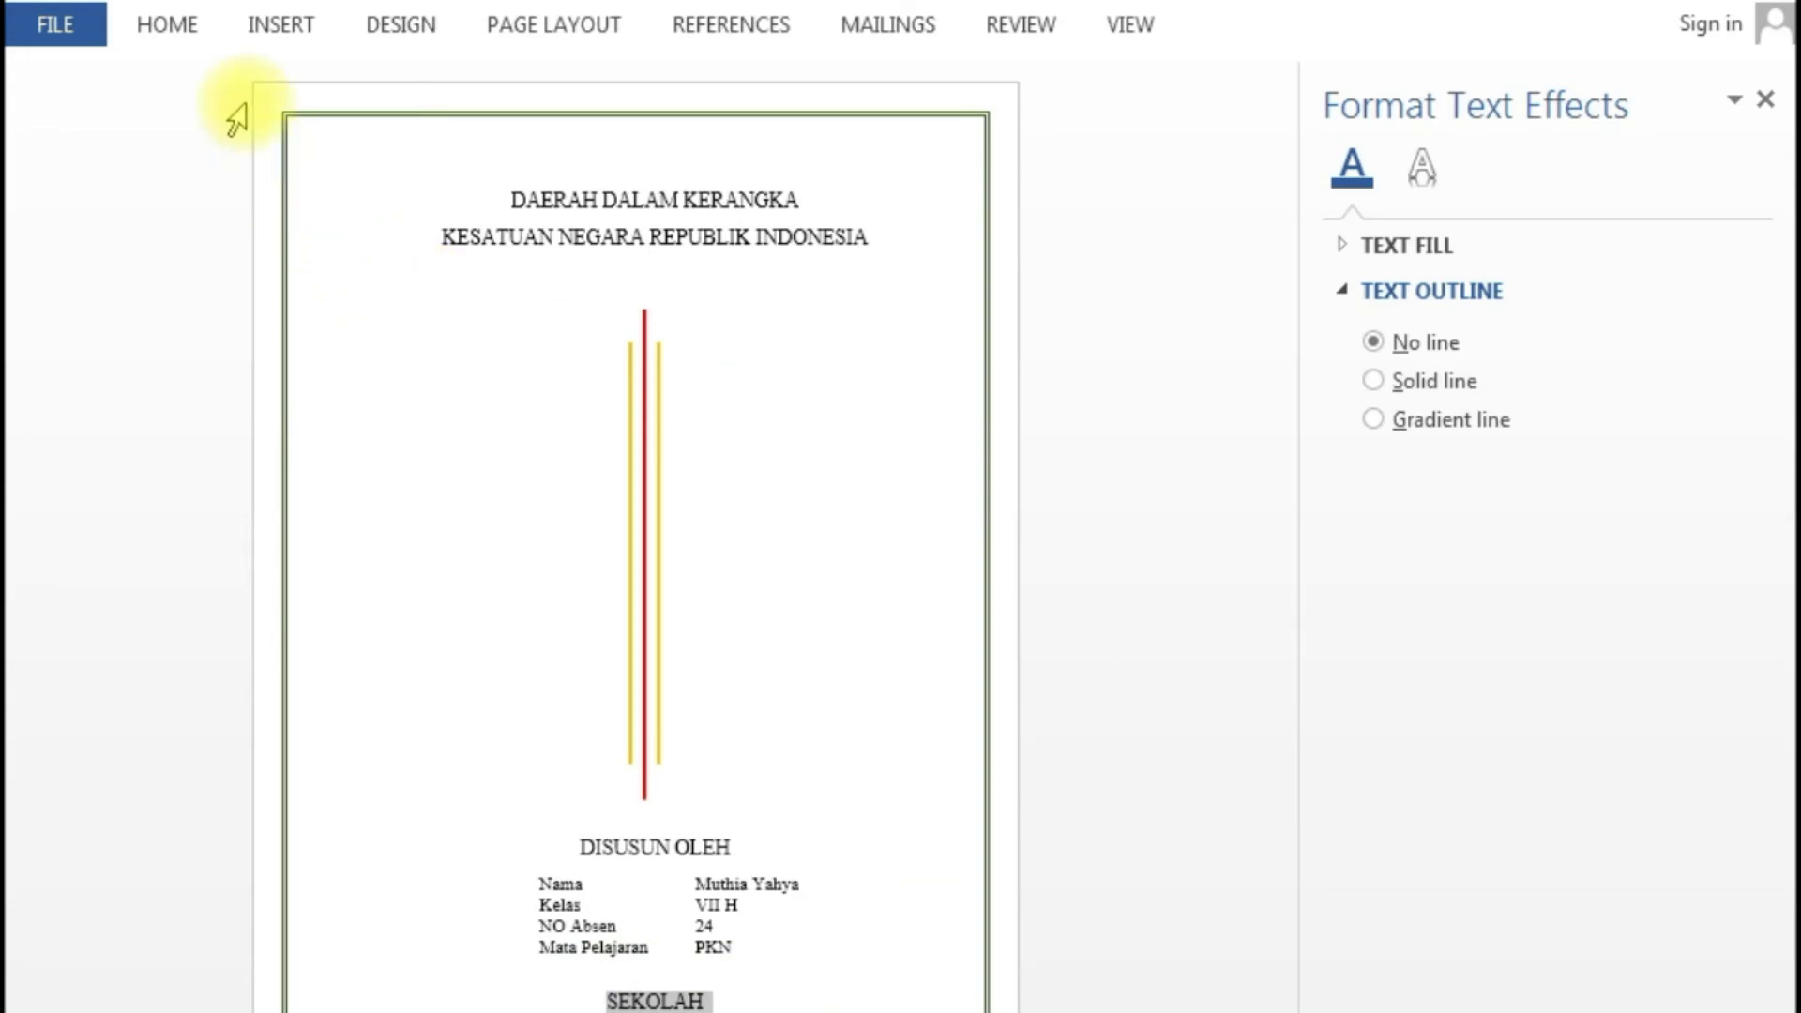
click(169, 33)
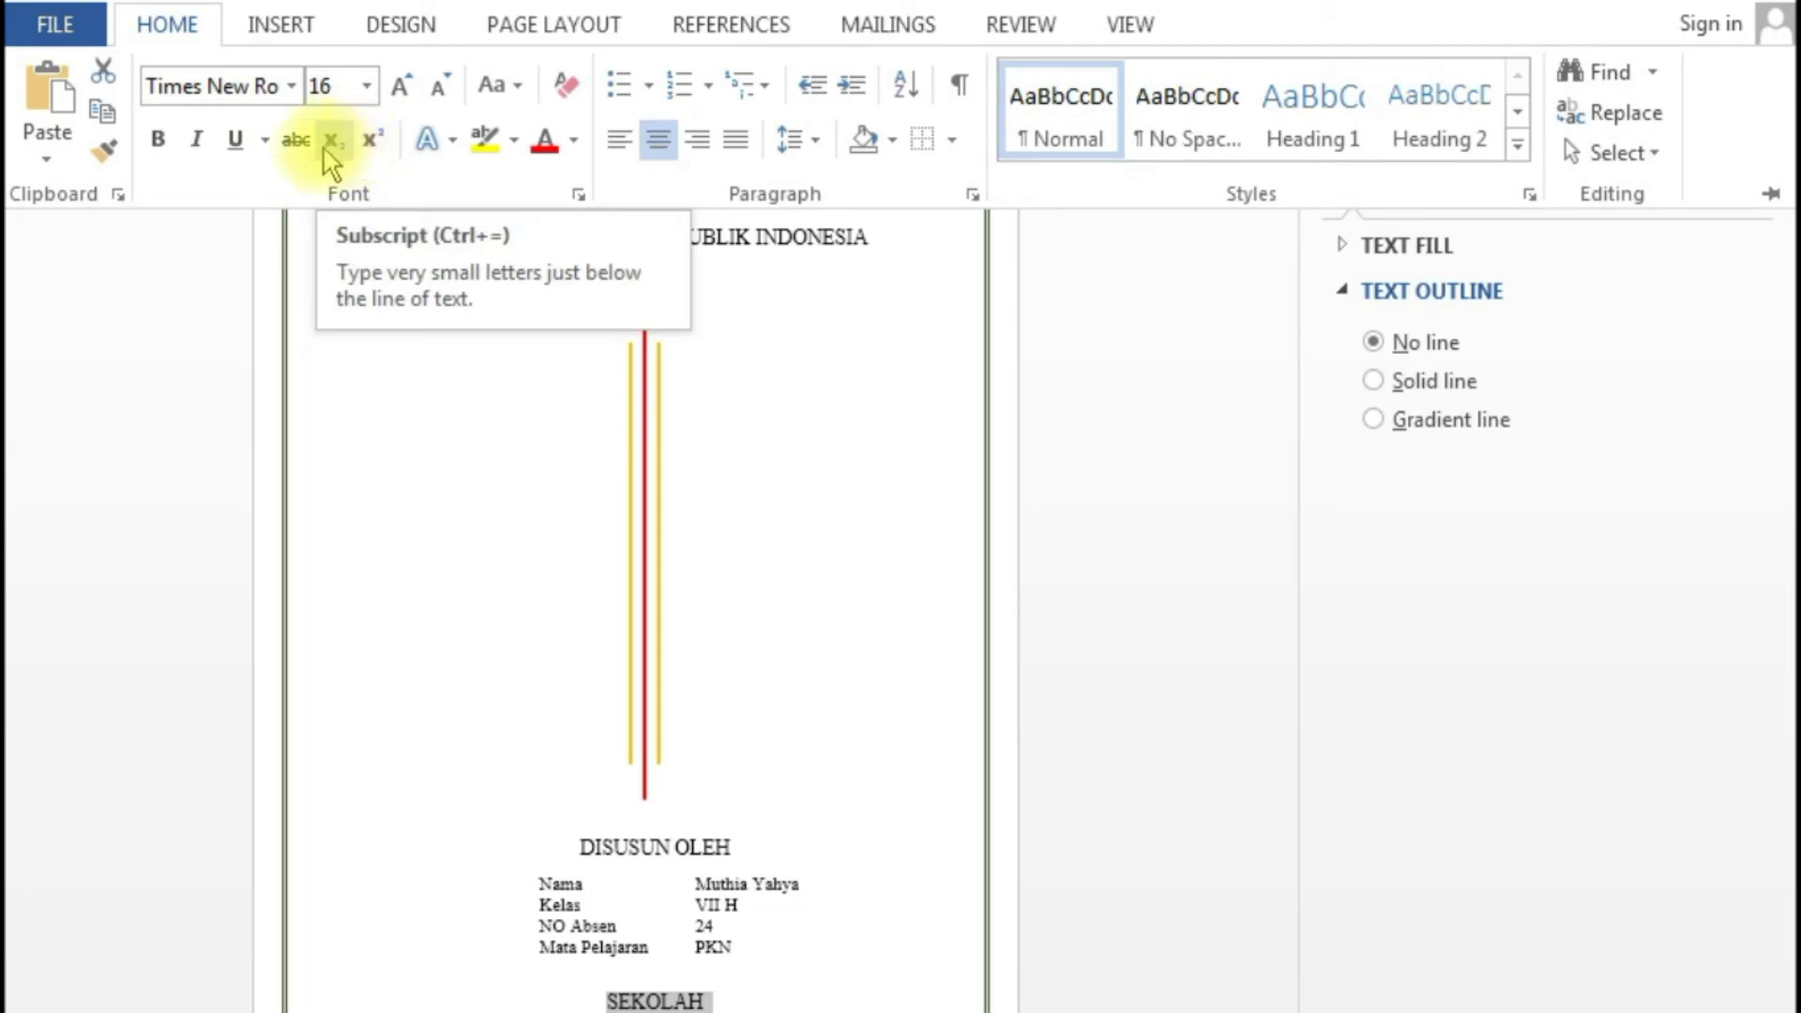
click(169, 152)
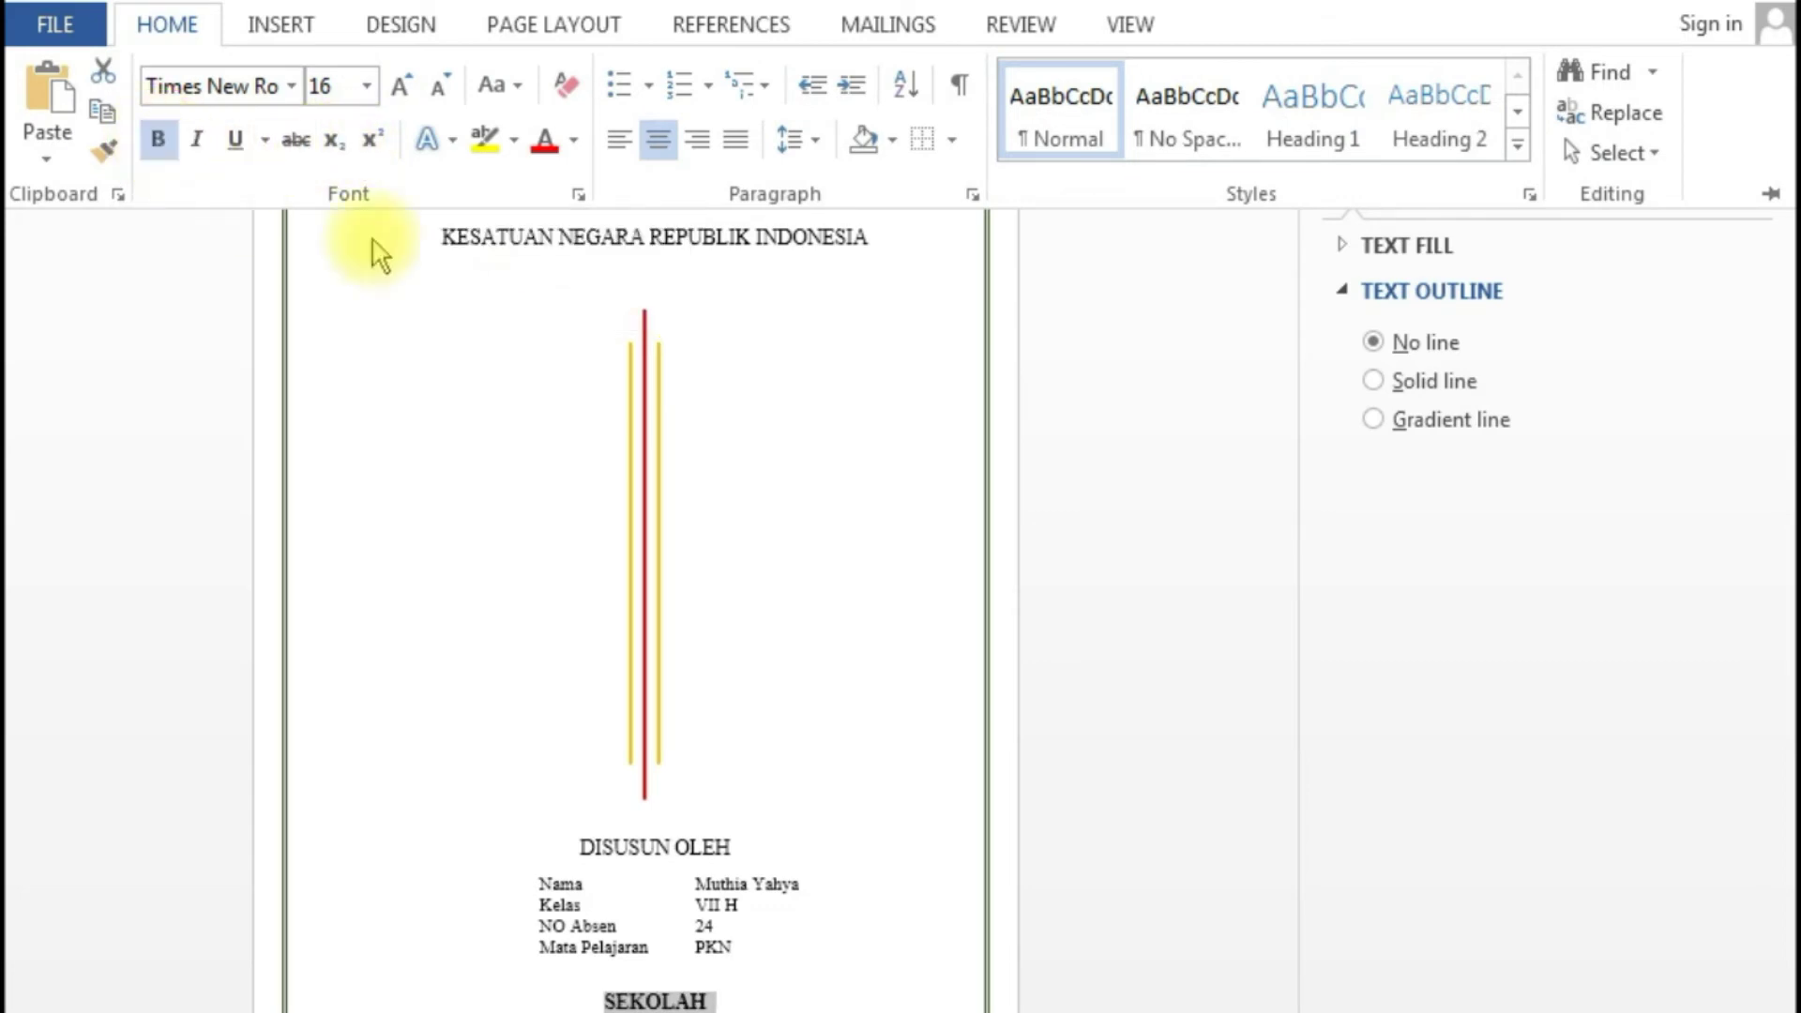
click(818, 142)
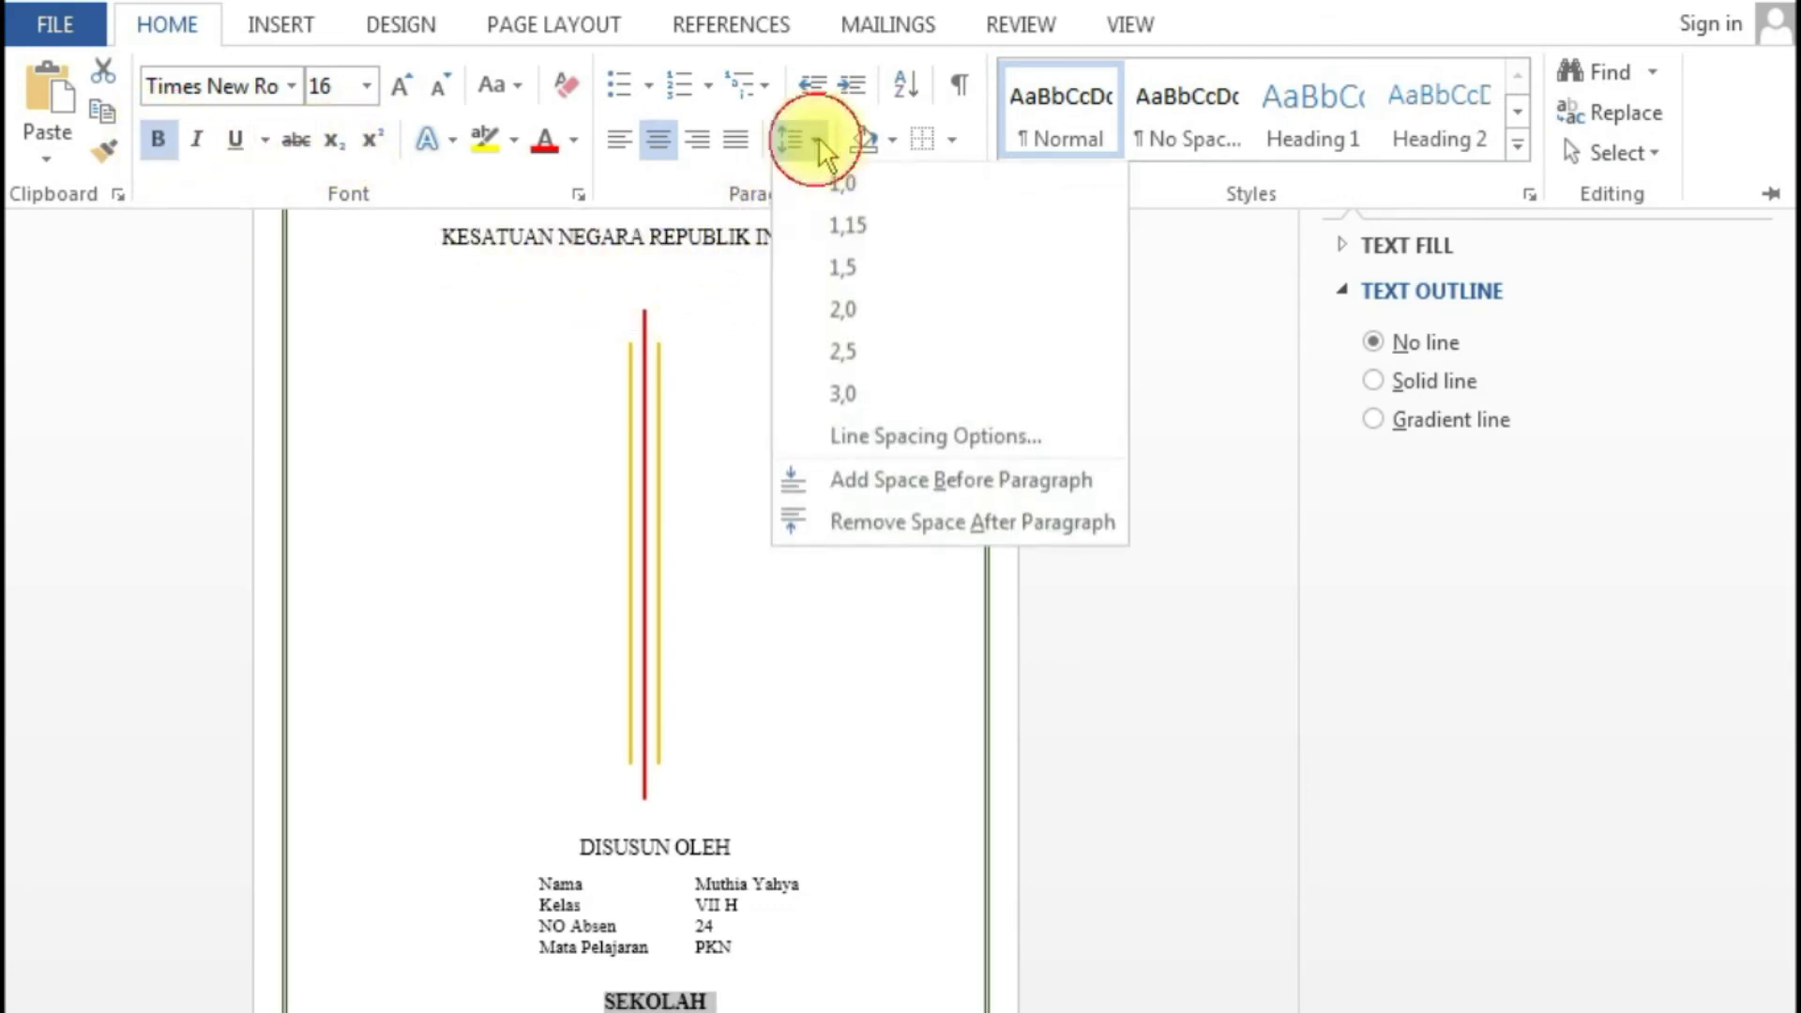
click(837, 185)
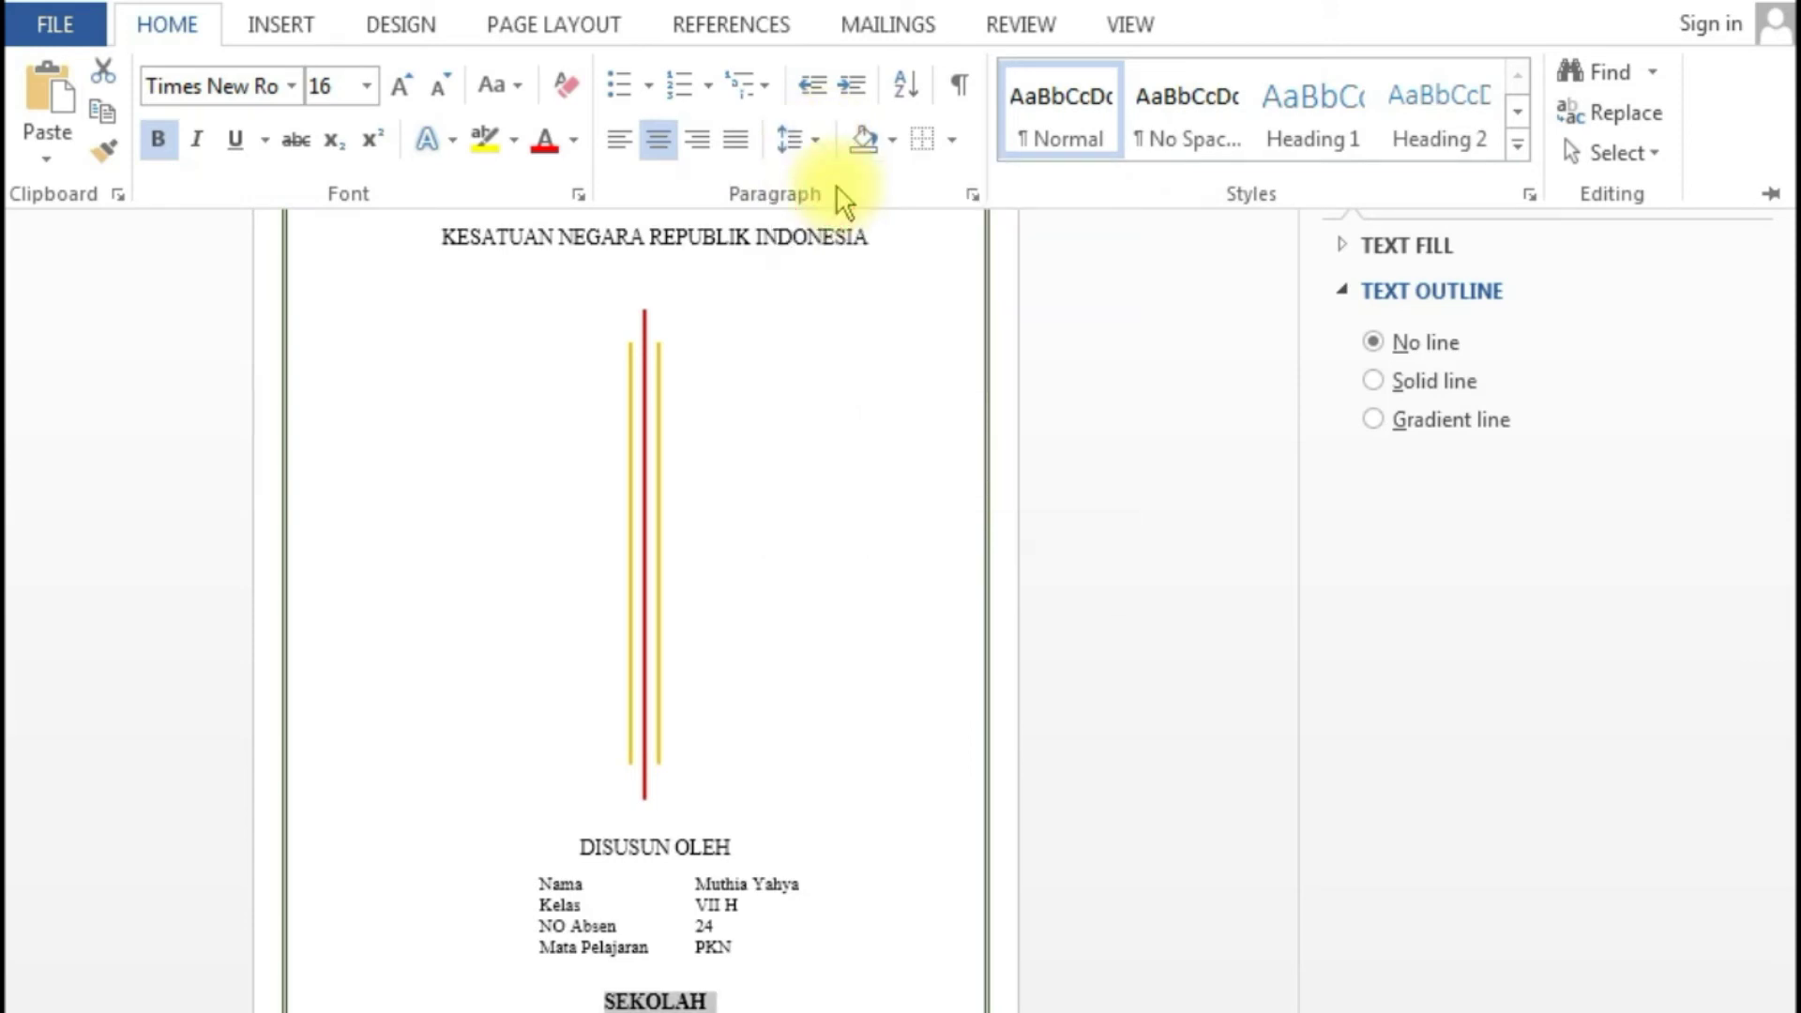
click(816, 142)
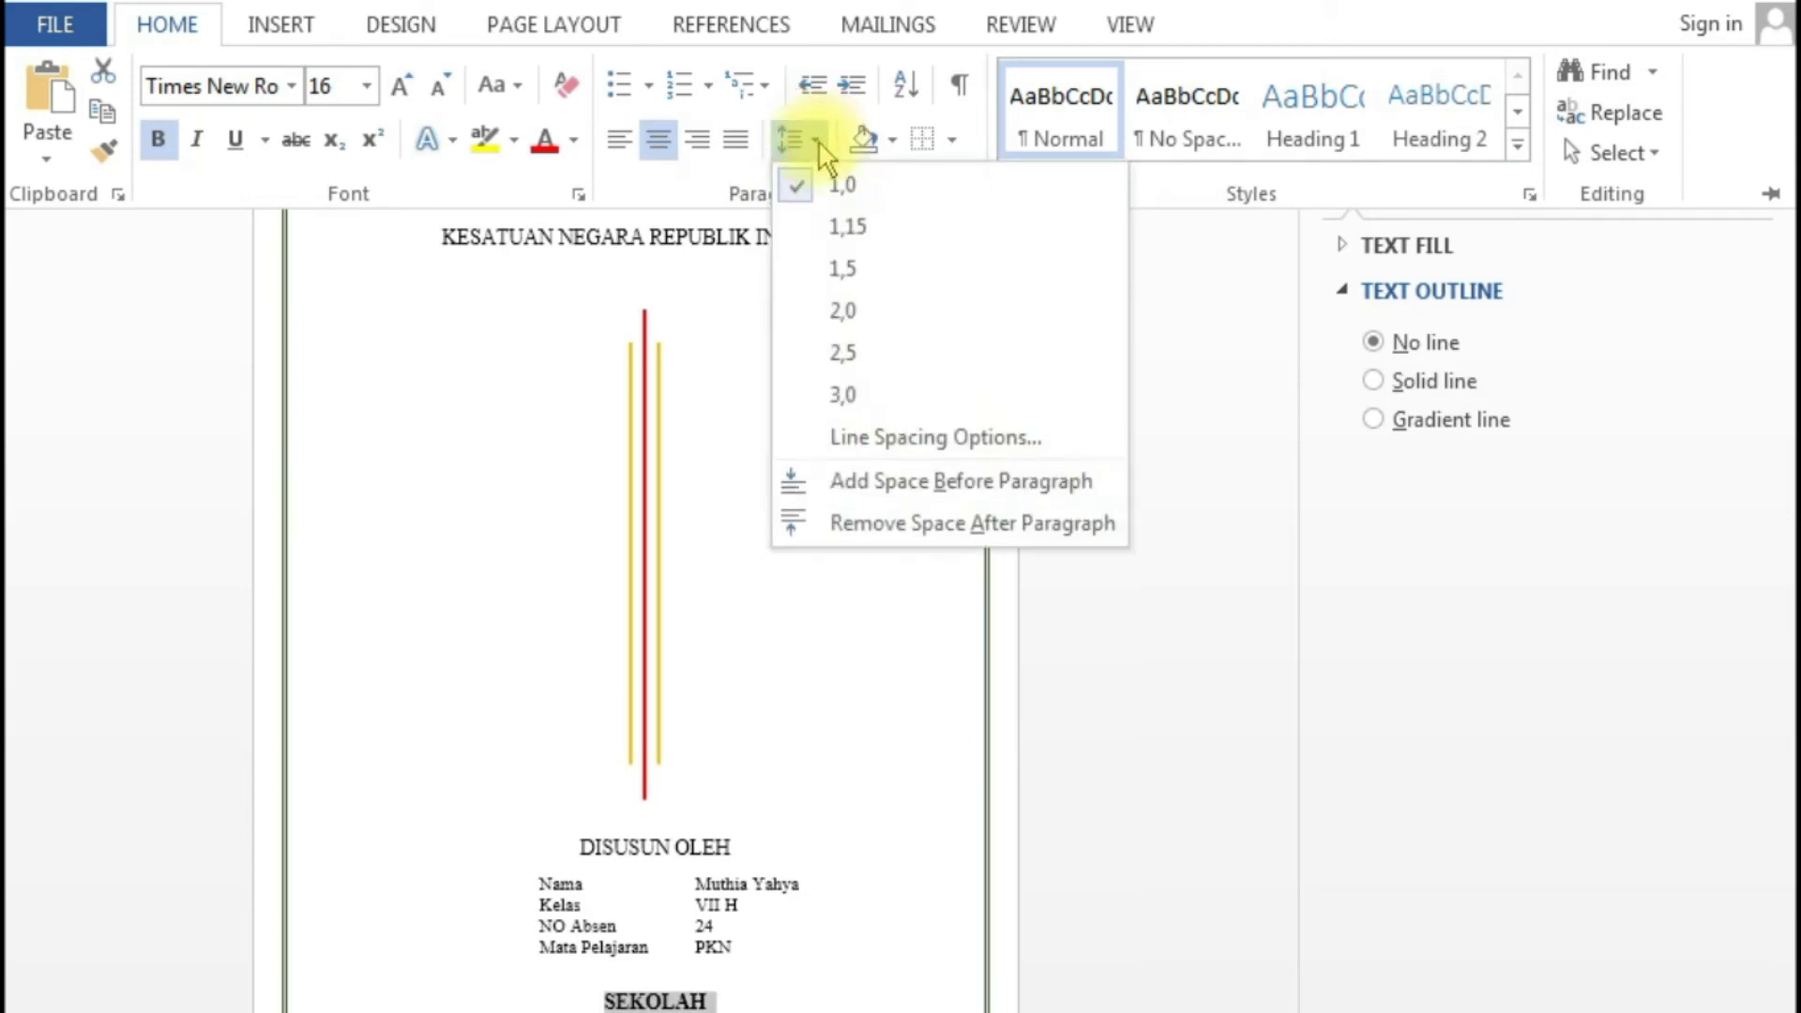
click(797, 523)
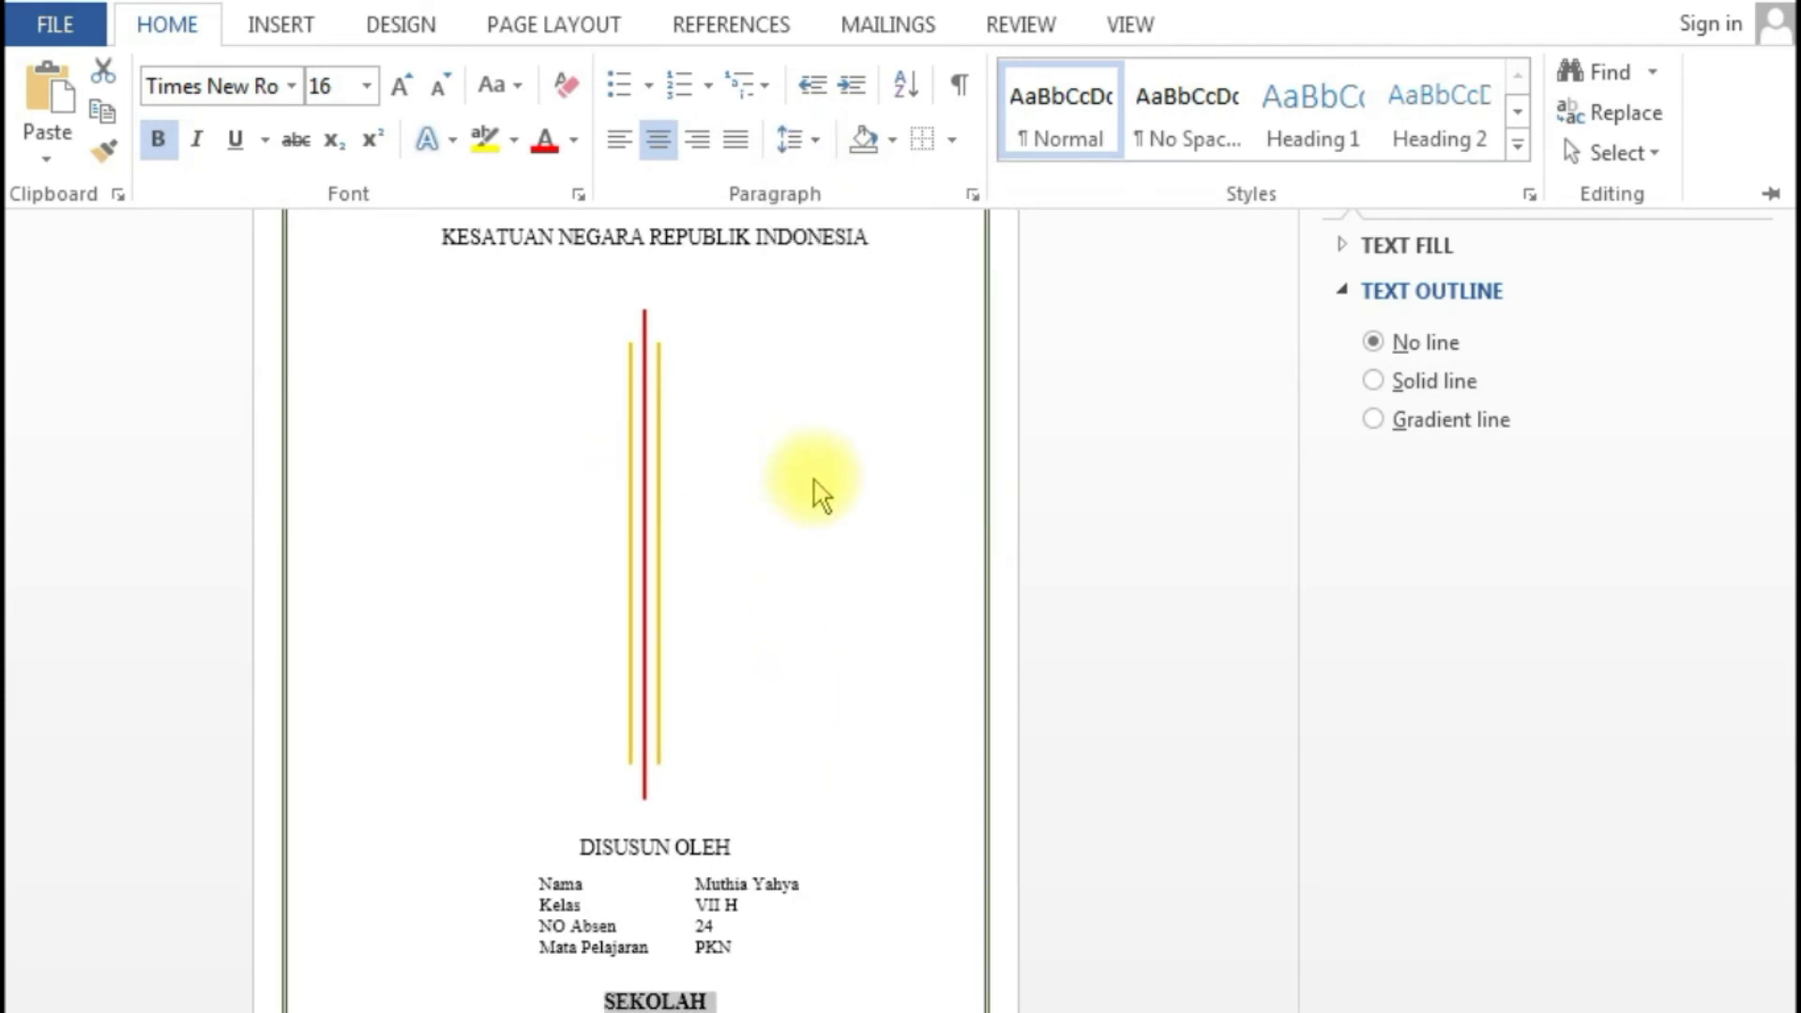
key(ctrl+F1)
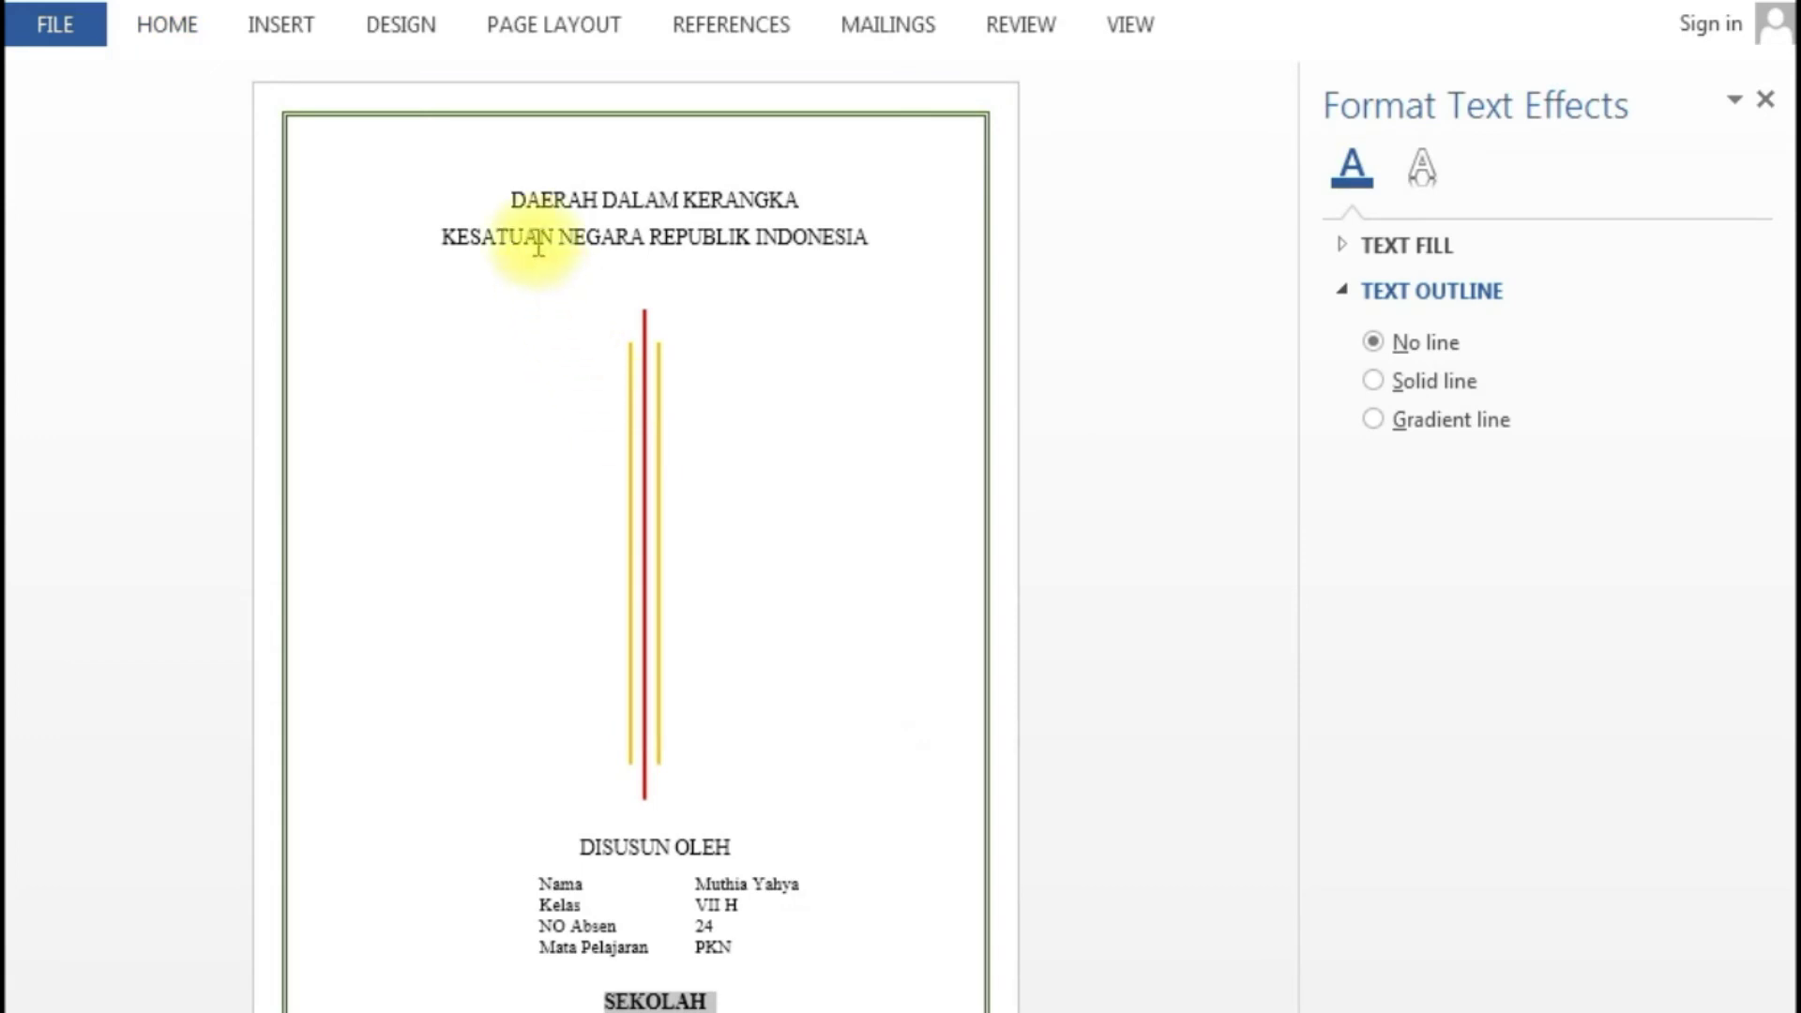
- Make both title lines bold with 1,0 line spacing and no space after paragraphs
drag(634, 204, 877, 269)
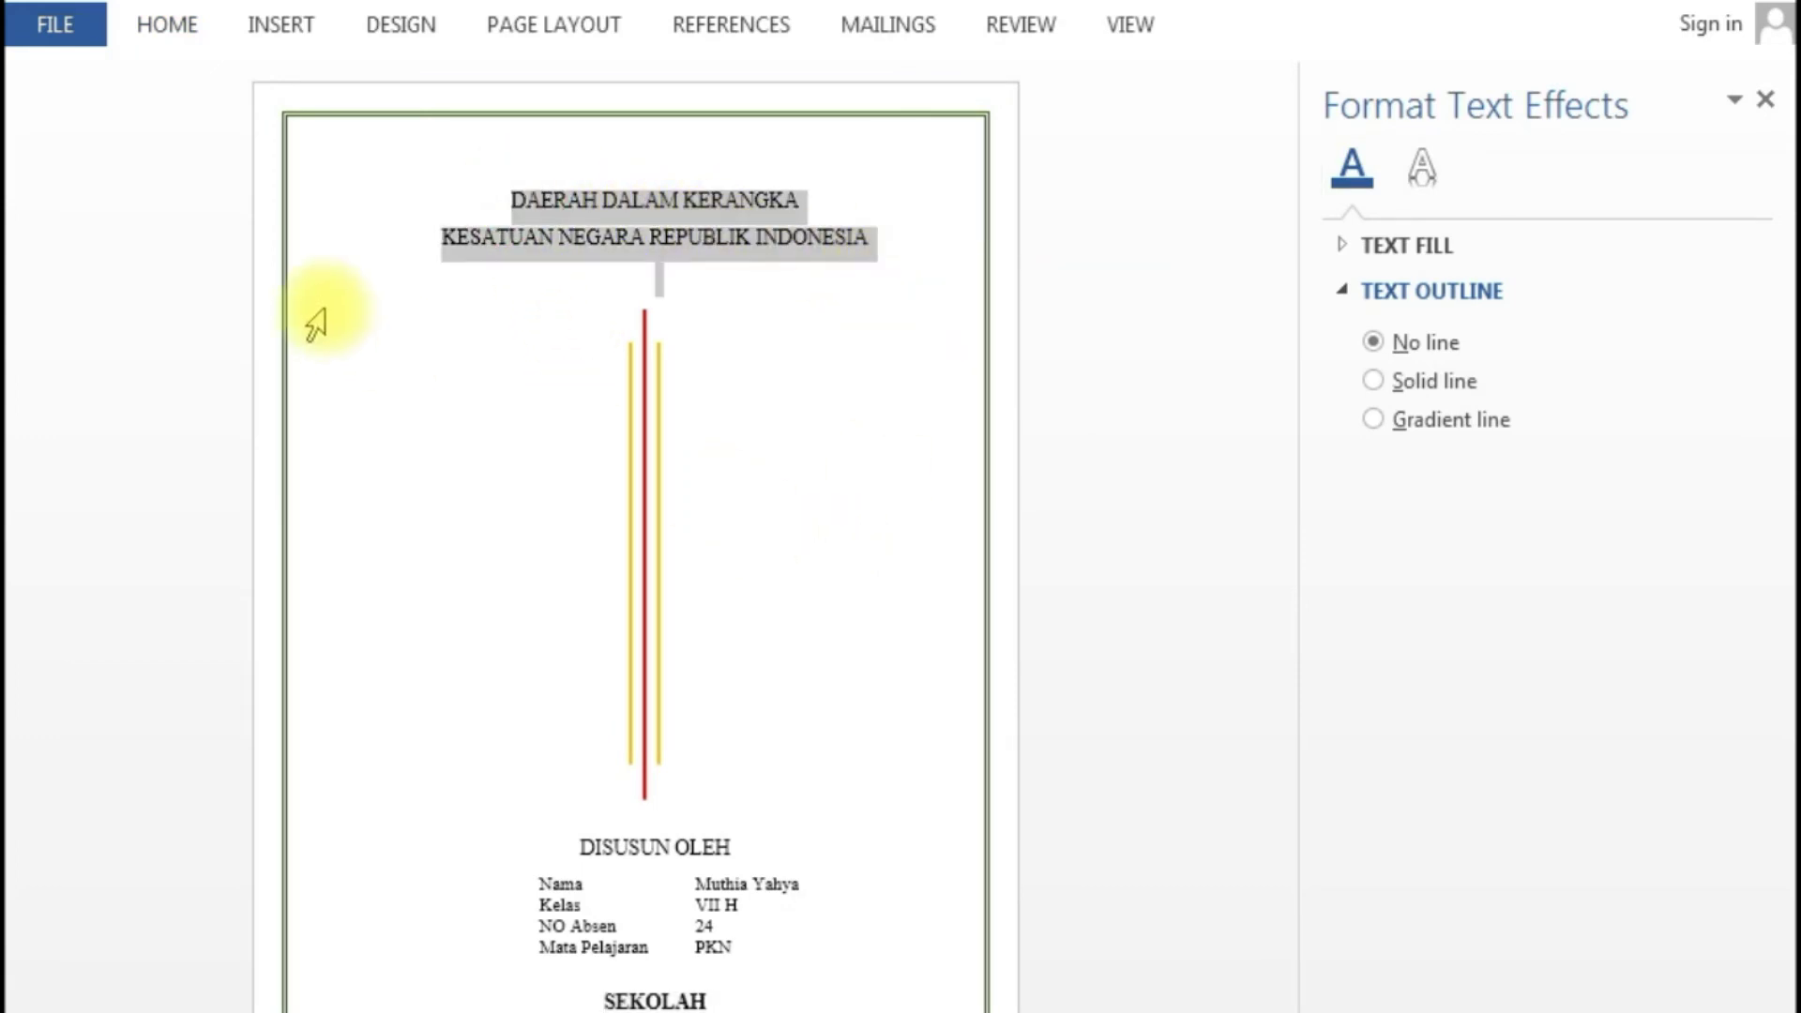
click(163, 28)
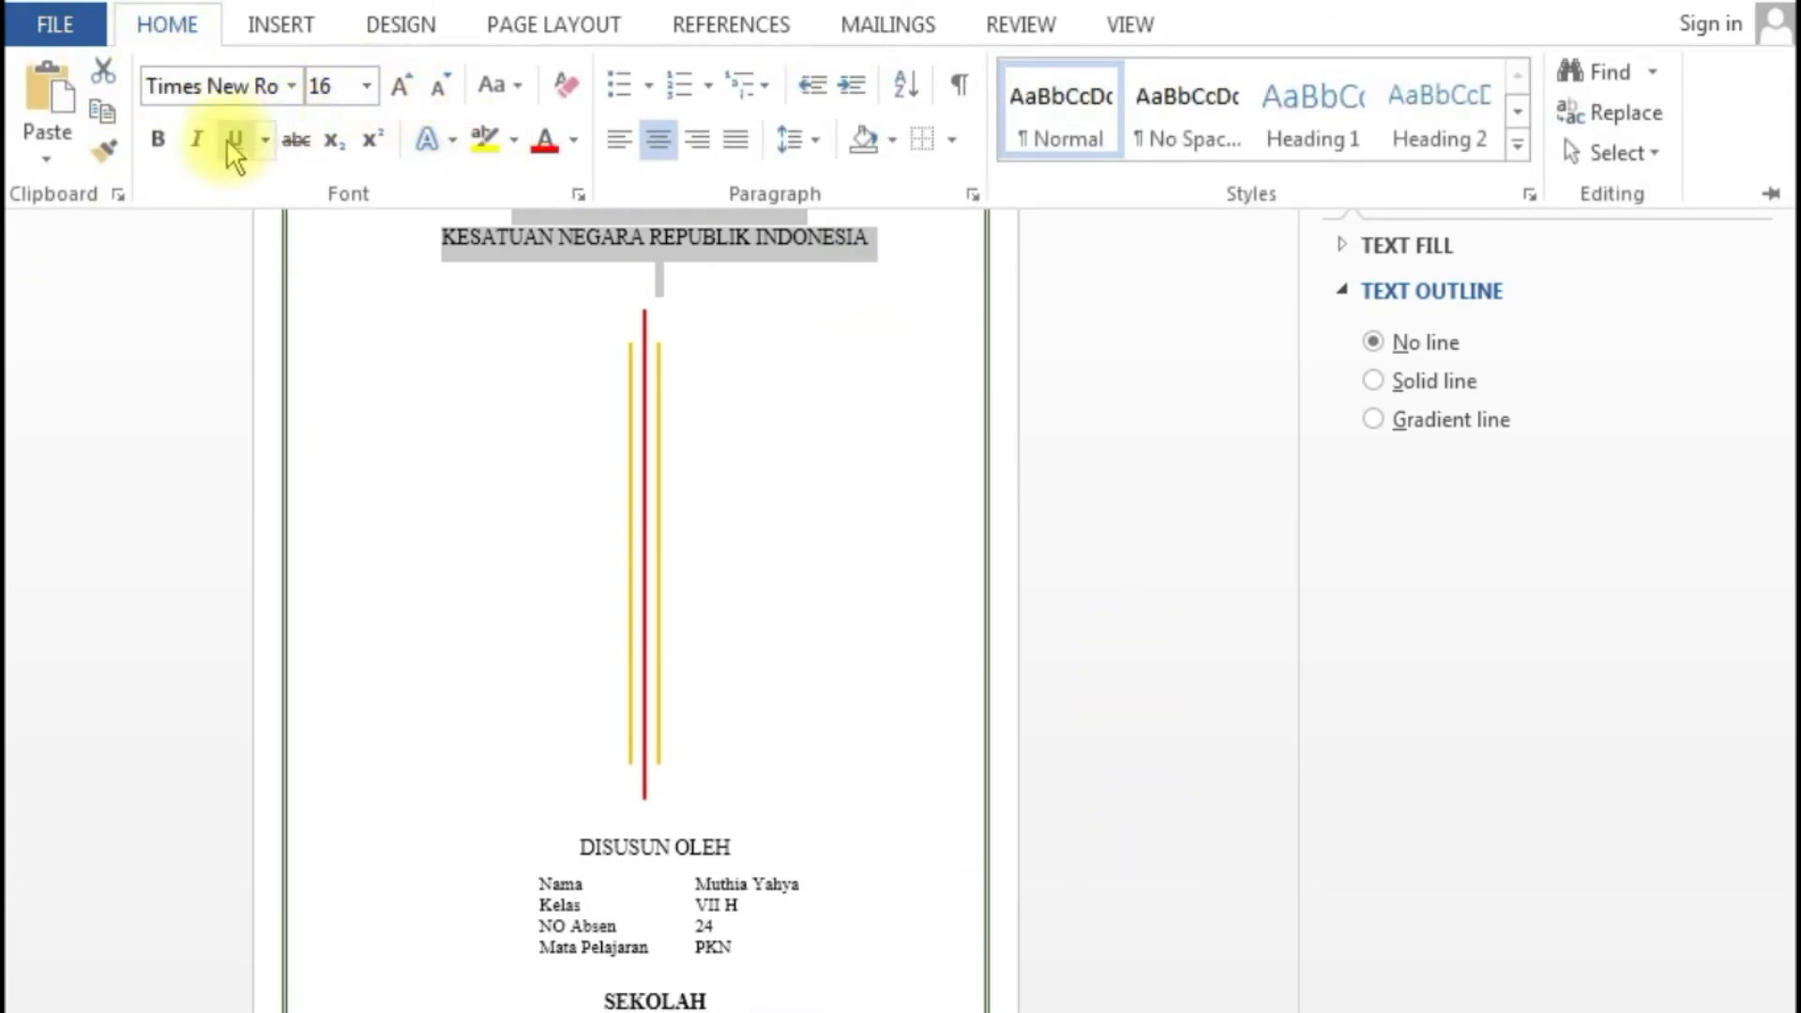
click(158, 140)
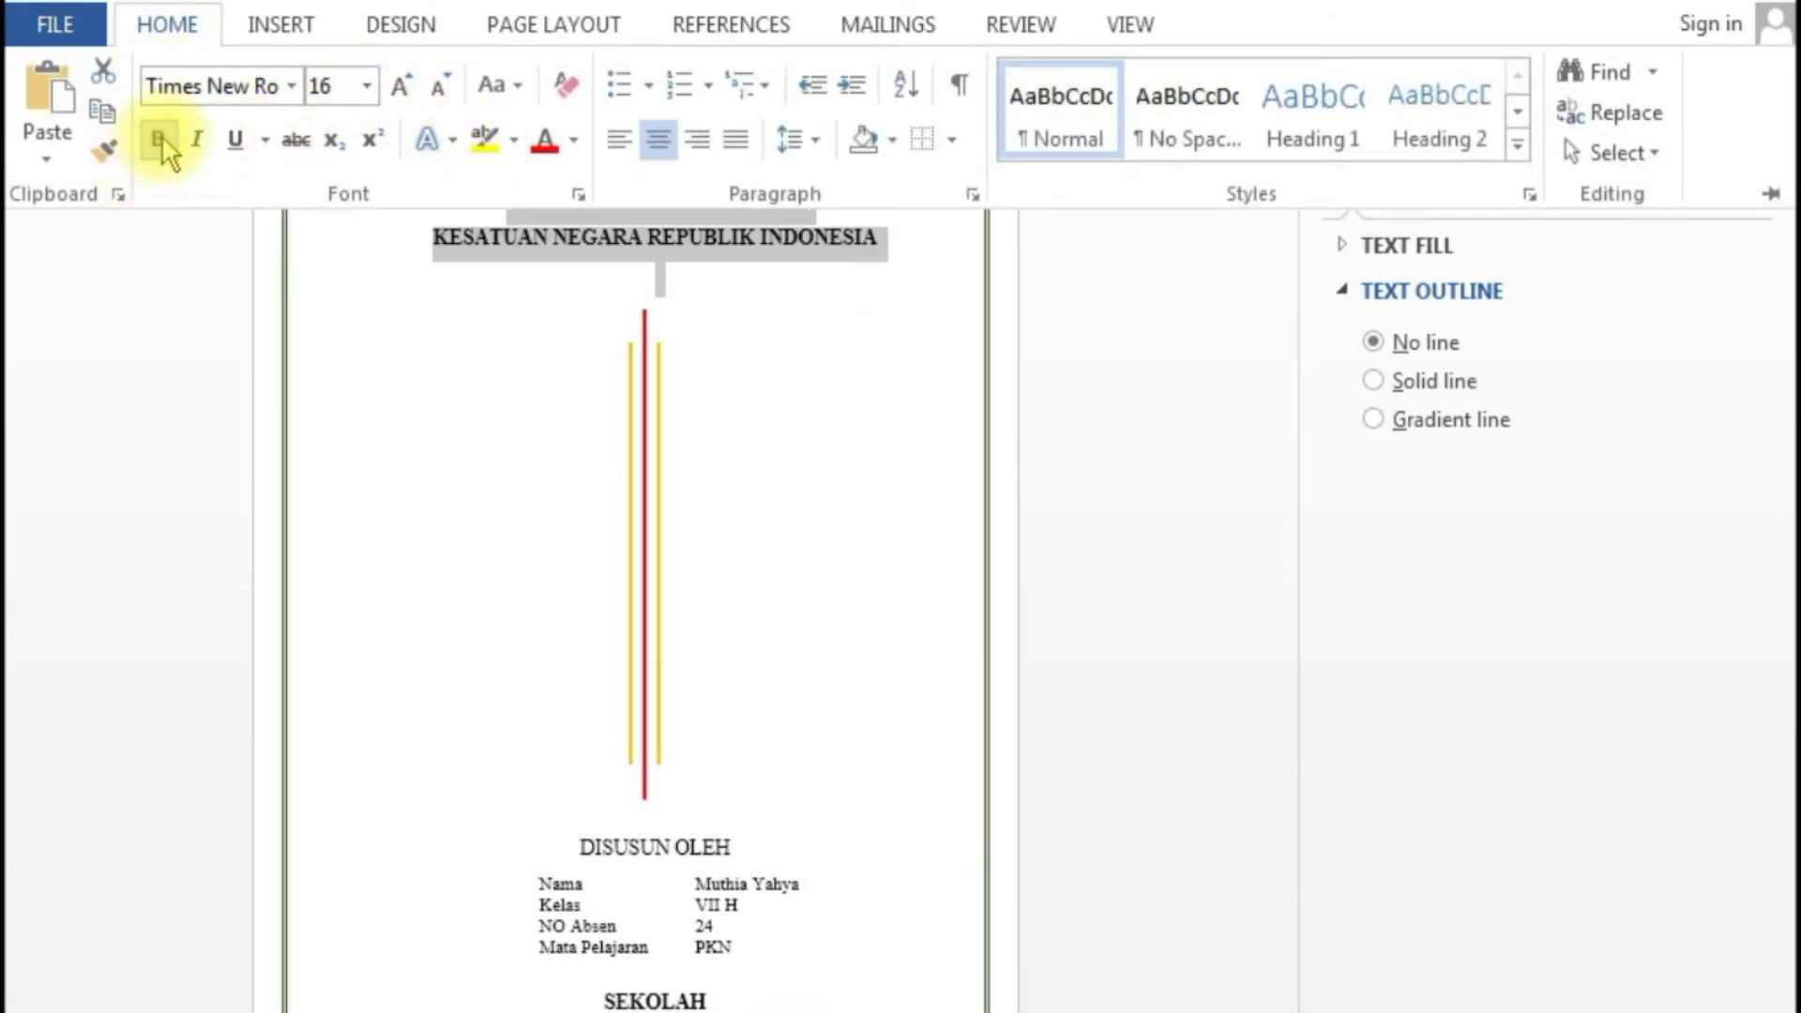
click(818, 143)
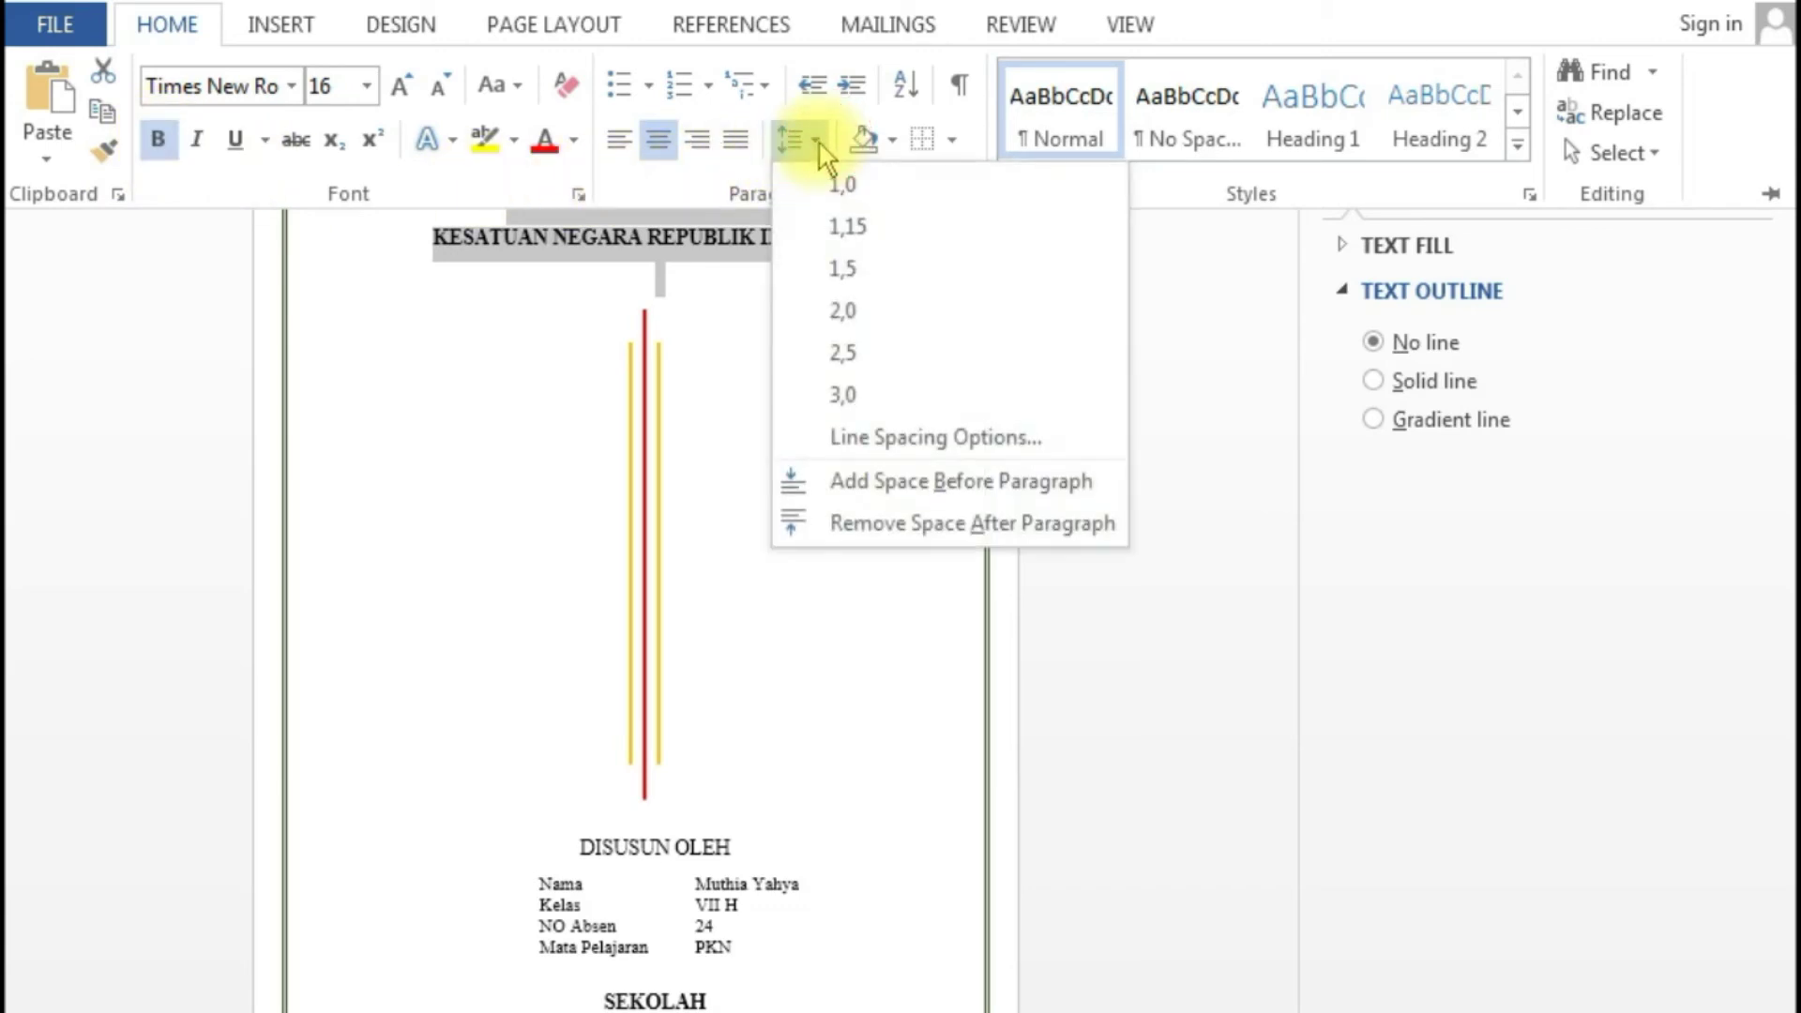
click(830, 192)
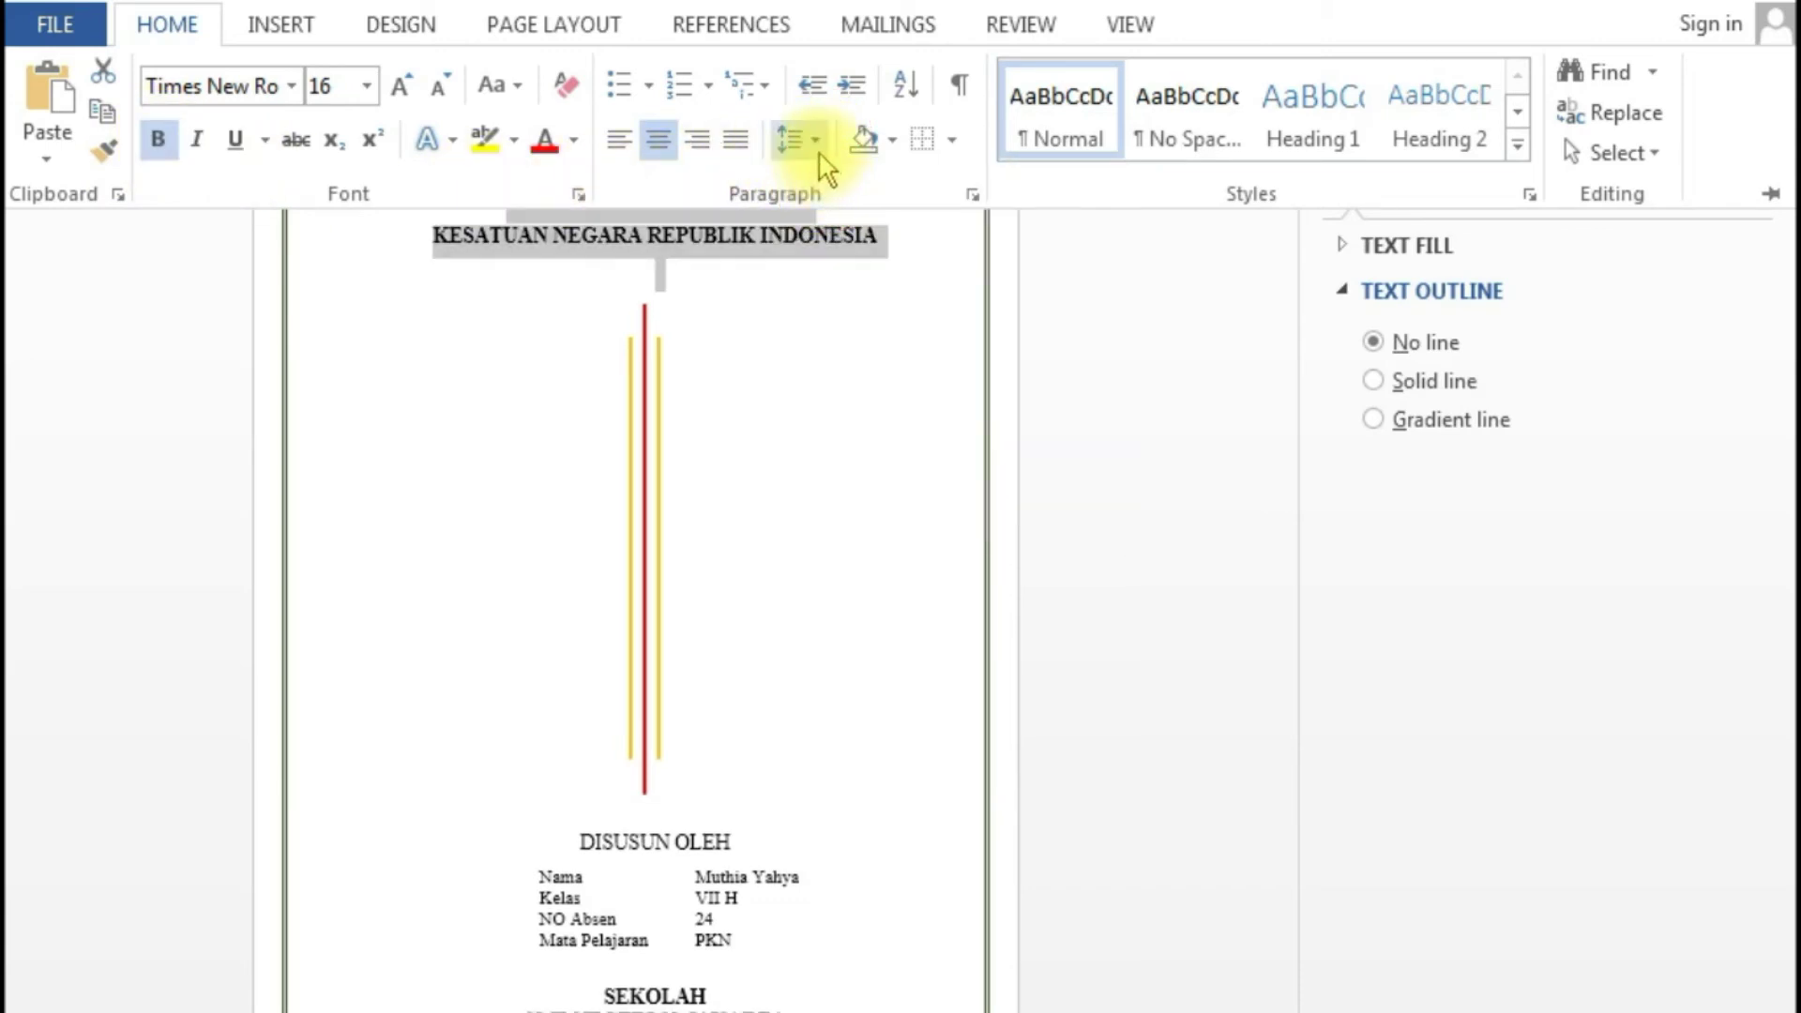
click(816, 143)
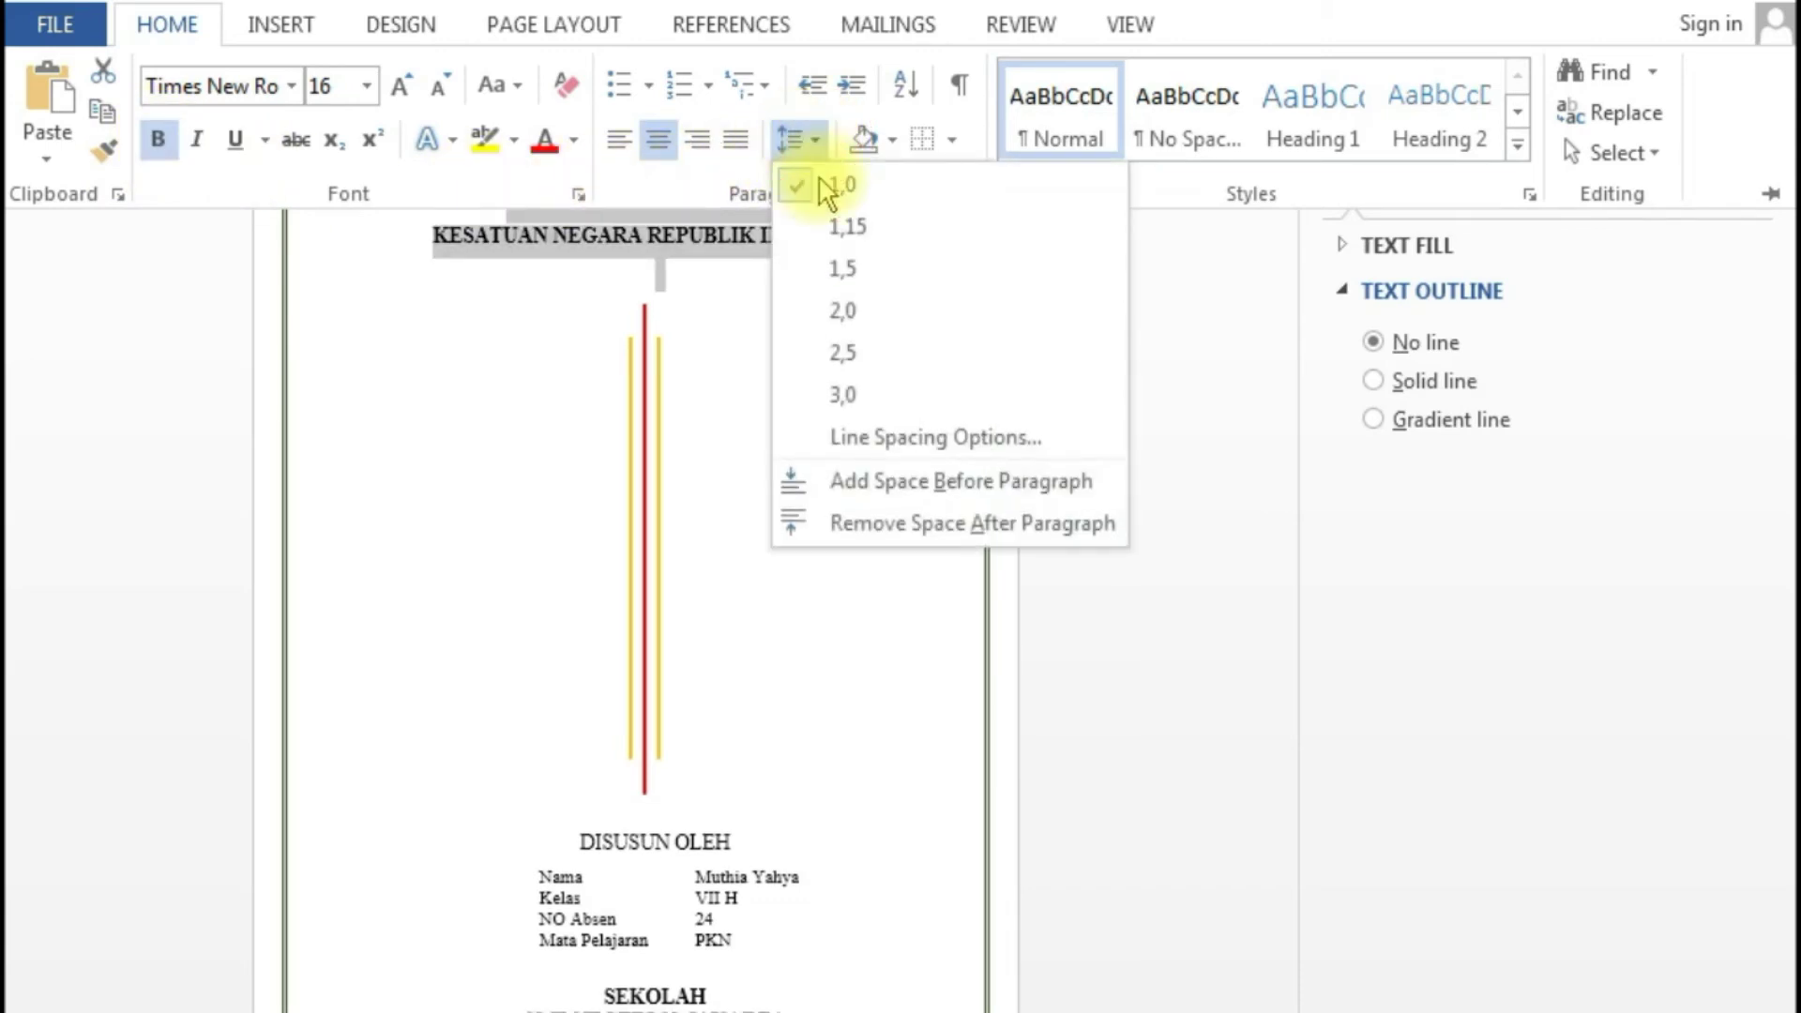
click(809, 523)
click(818, 757)
click(776, 488)
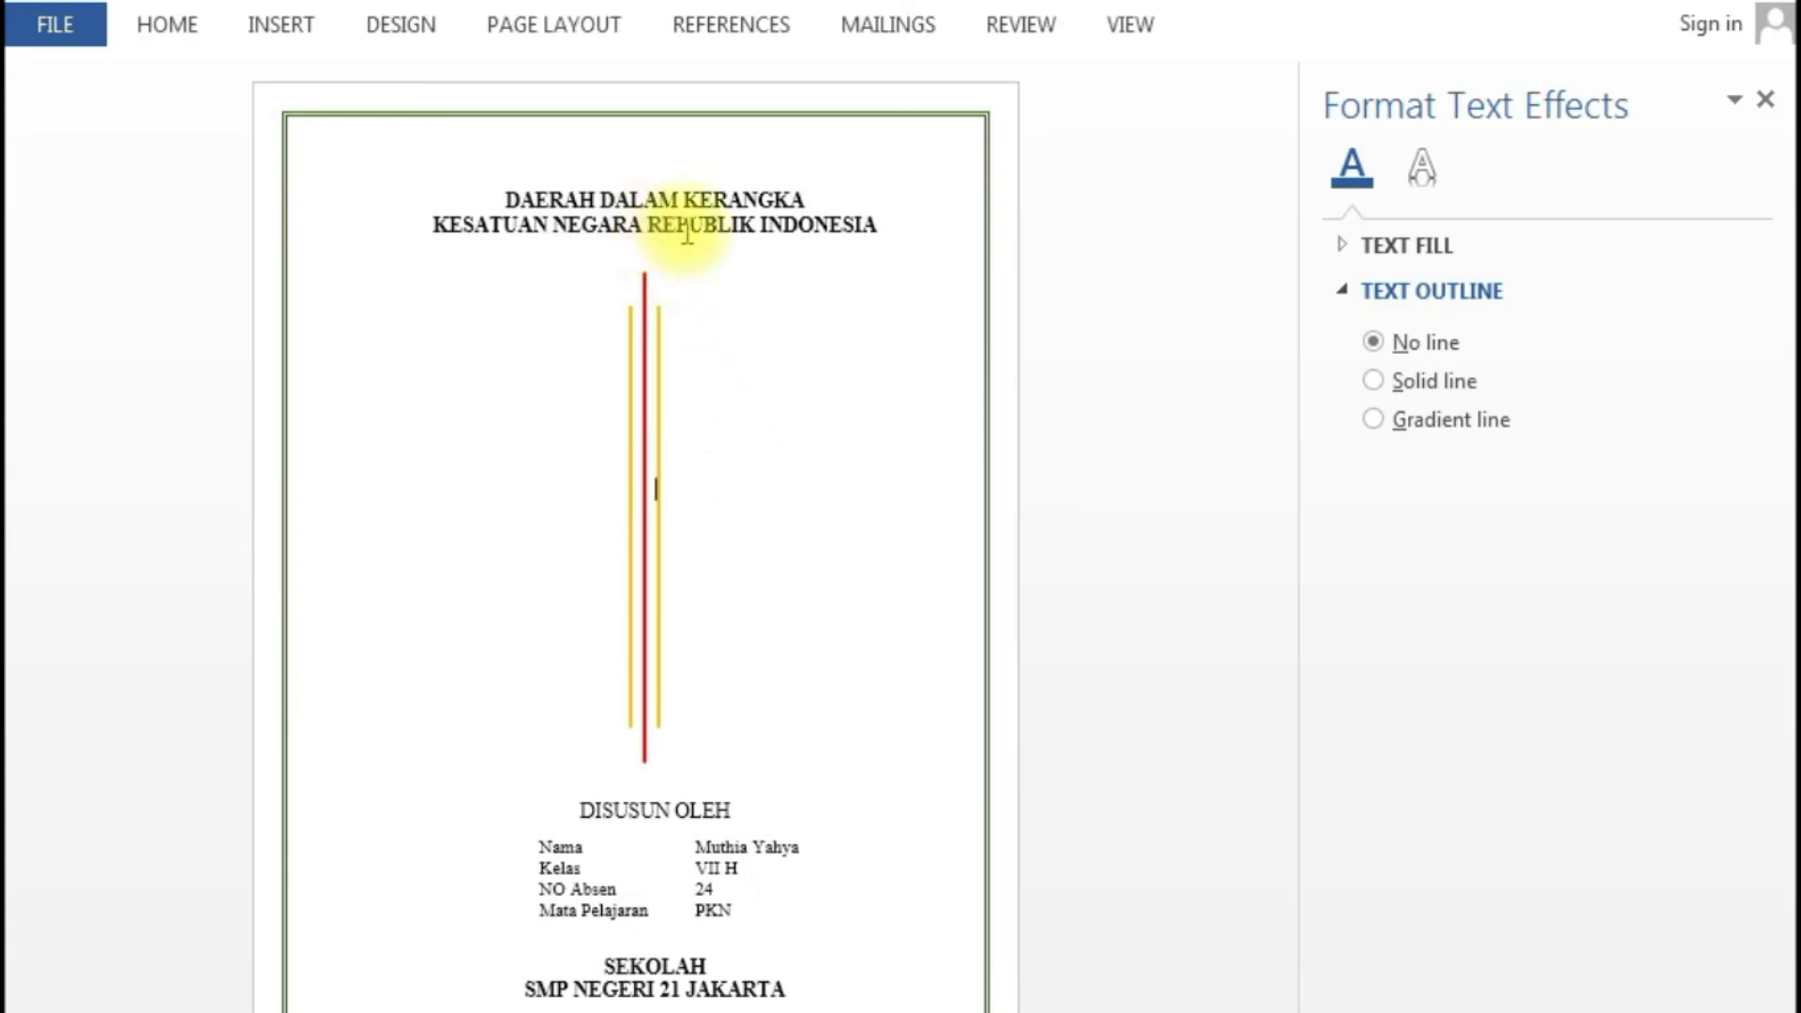
- Bold the 'DISUSUN OLEH' heading together with the Nama–PKN info table text
click(575, 794)
drag(574, 795, 909, 909)
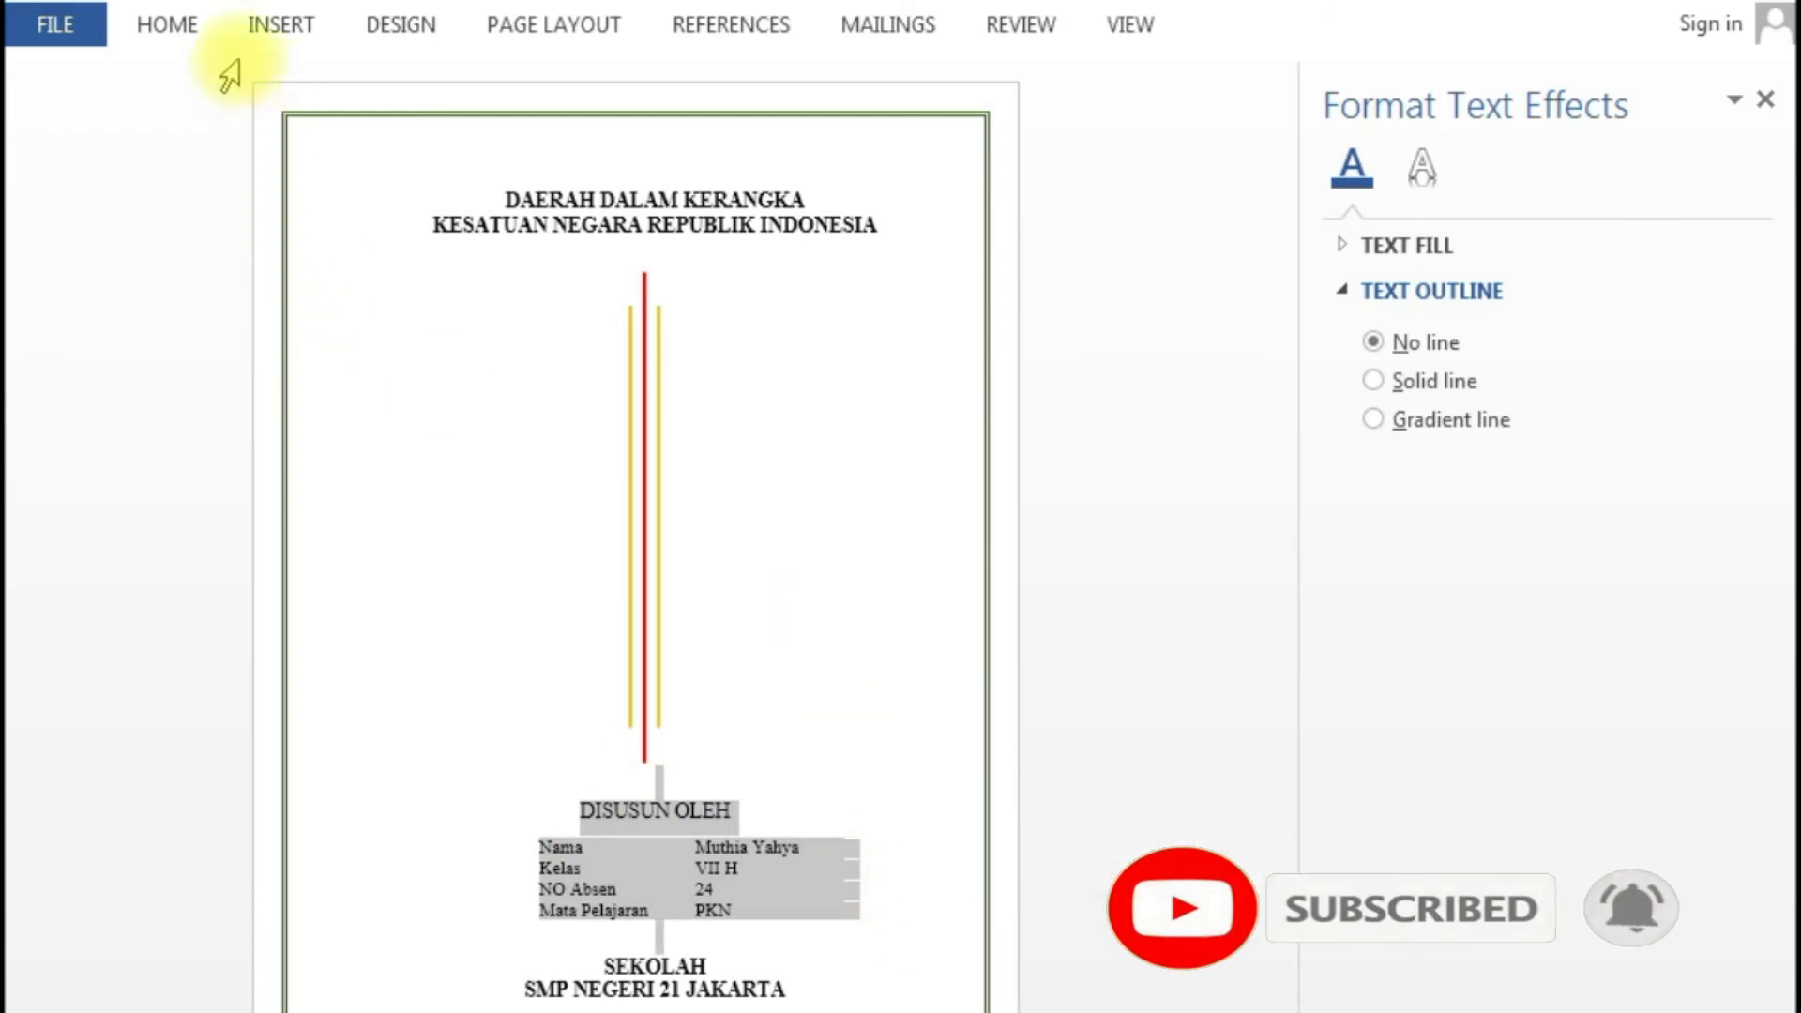
click(177, 28)
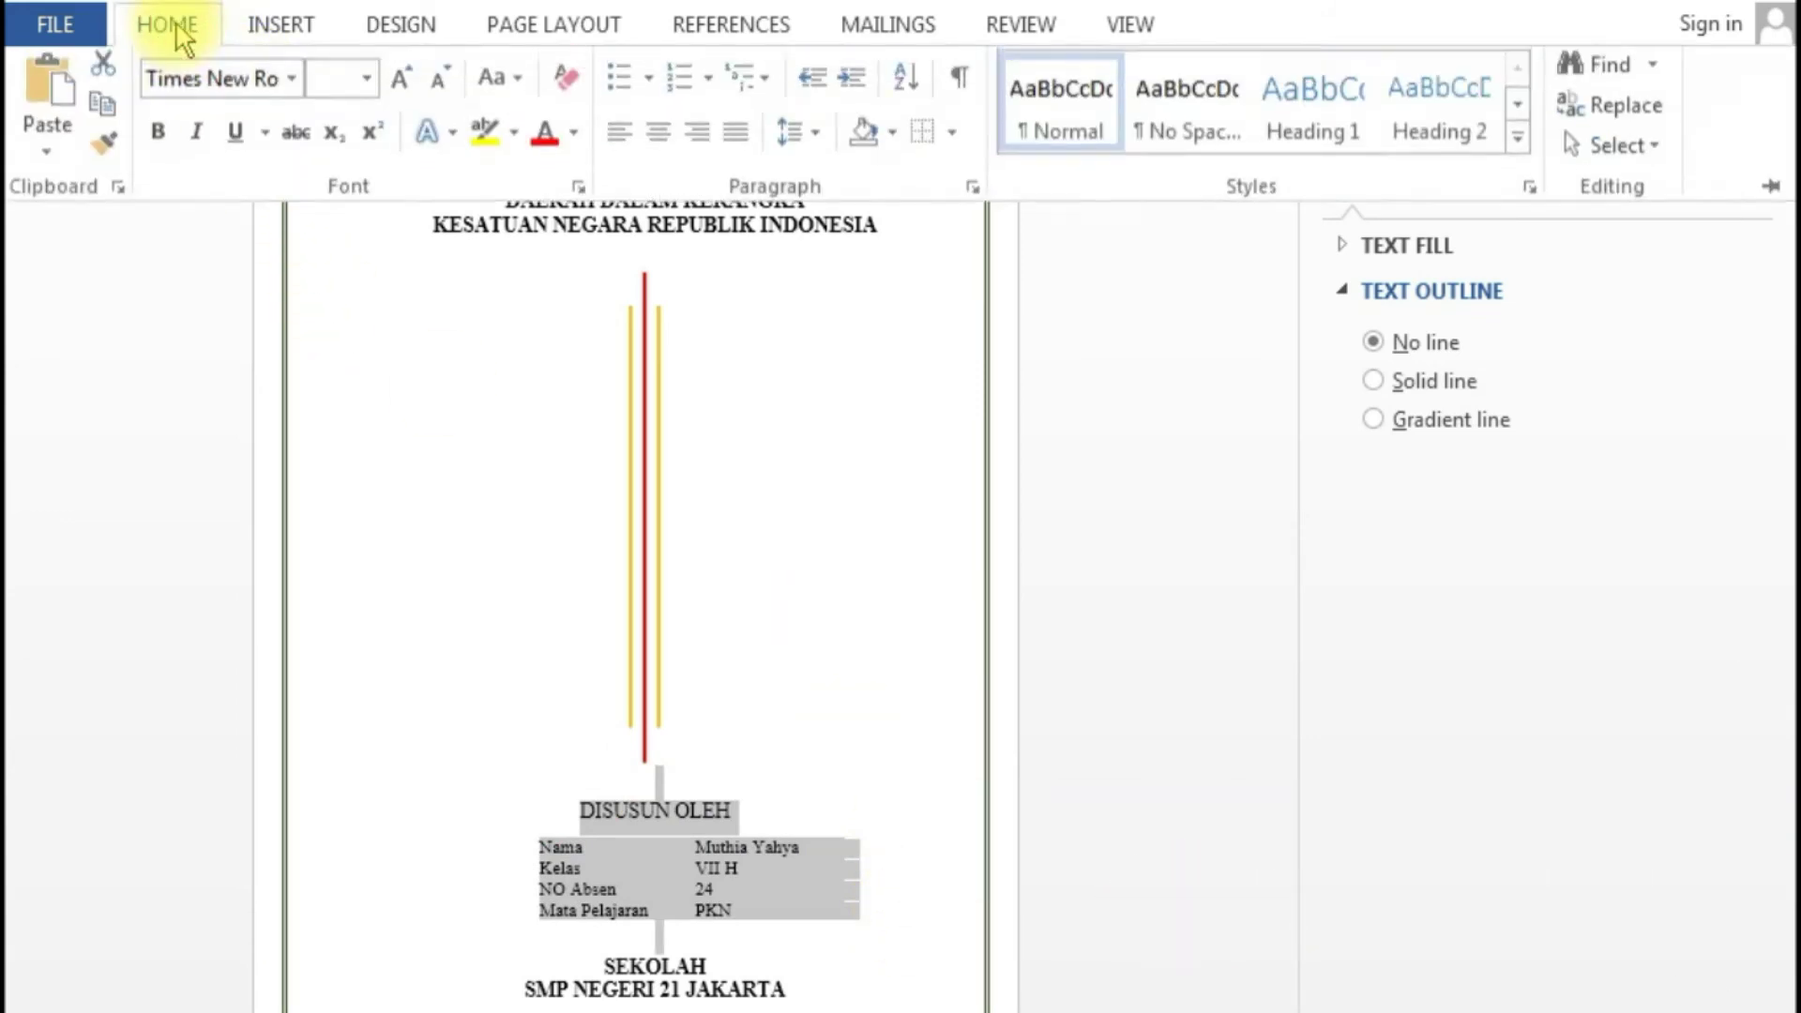
click(161, 141)
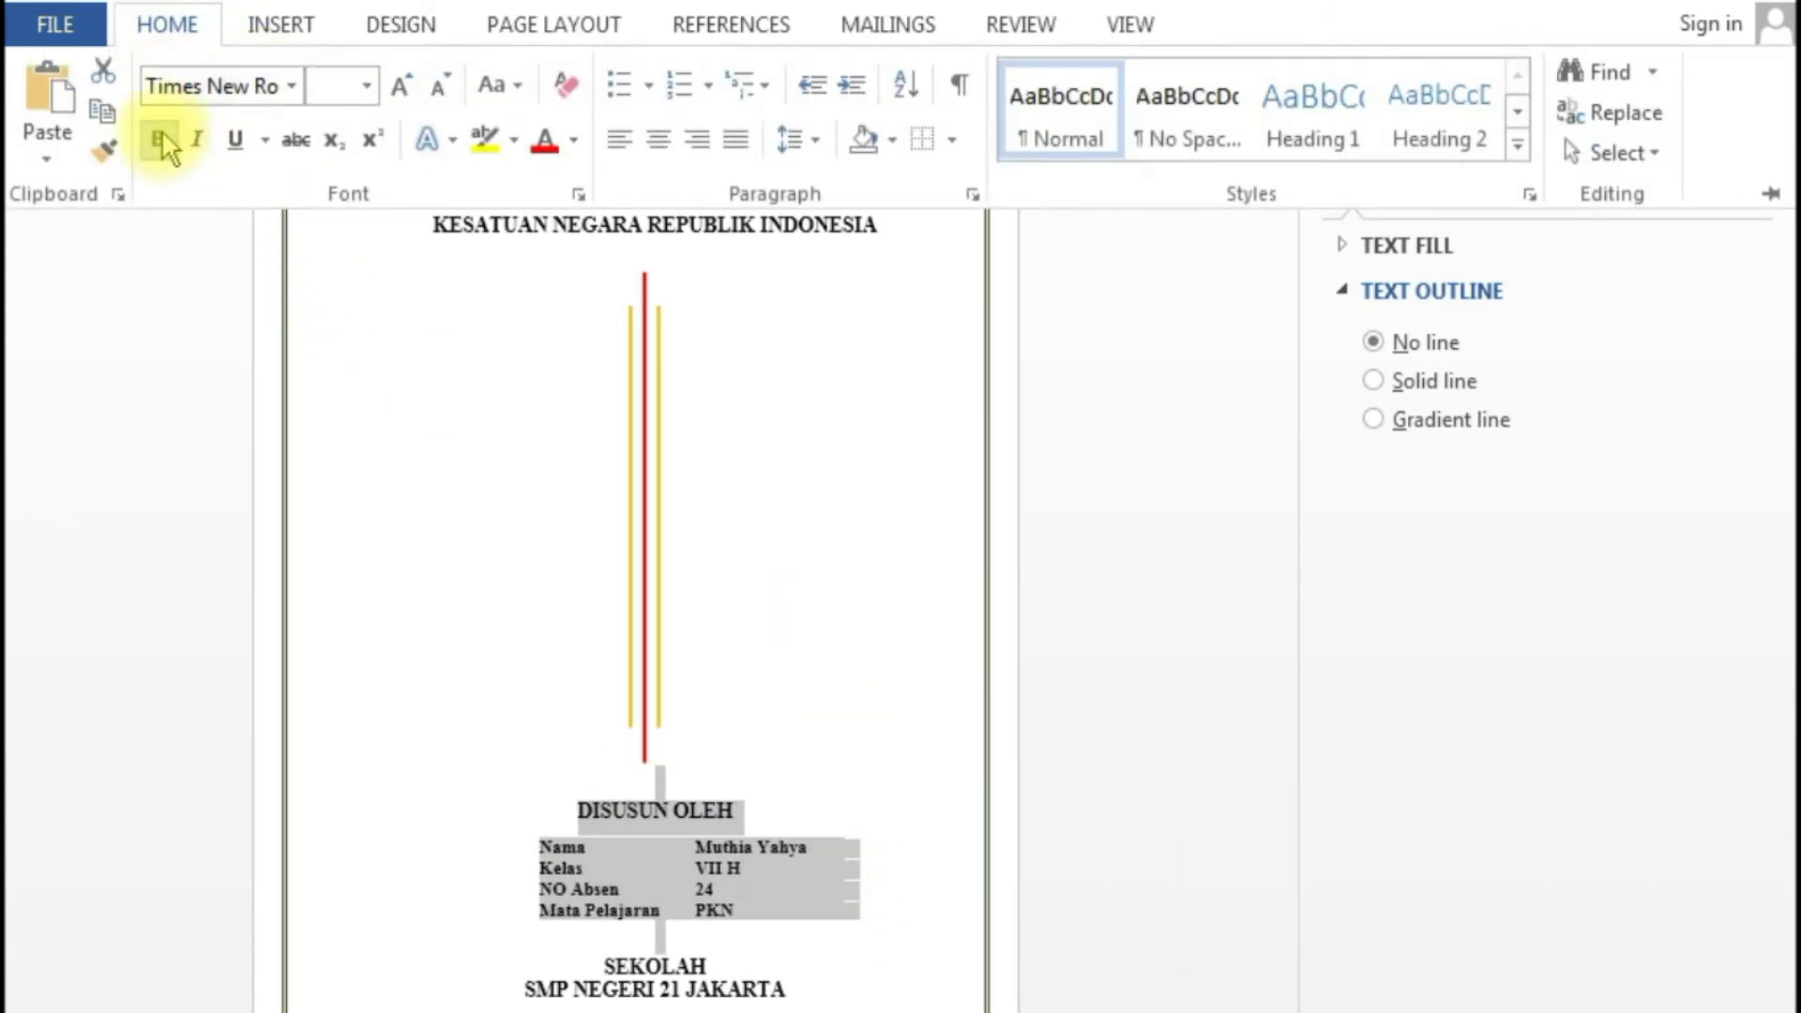
click(793, 654)
click(873, 674)
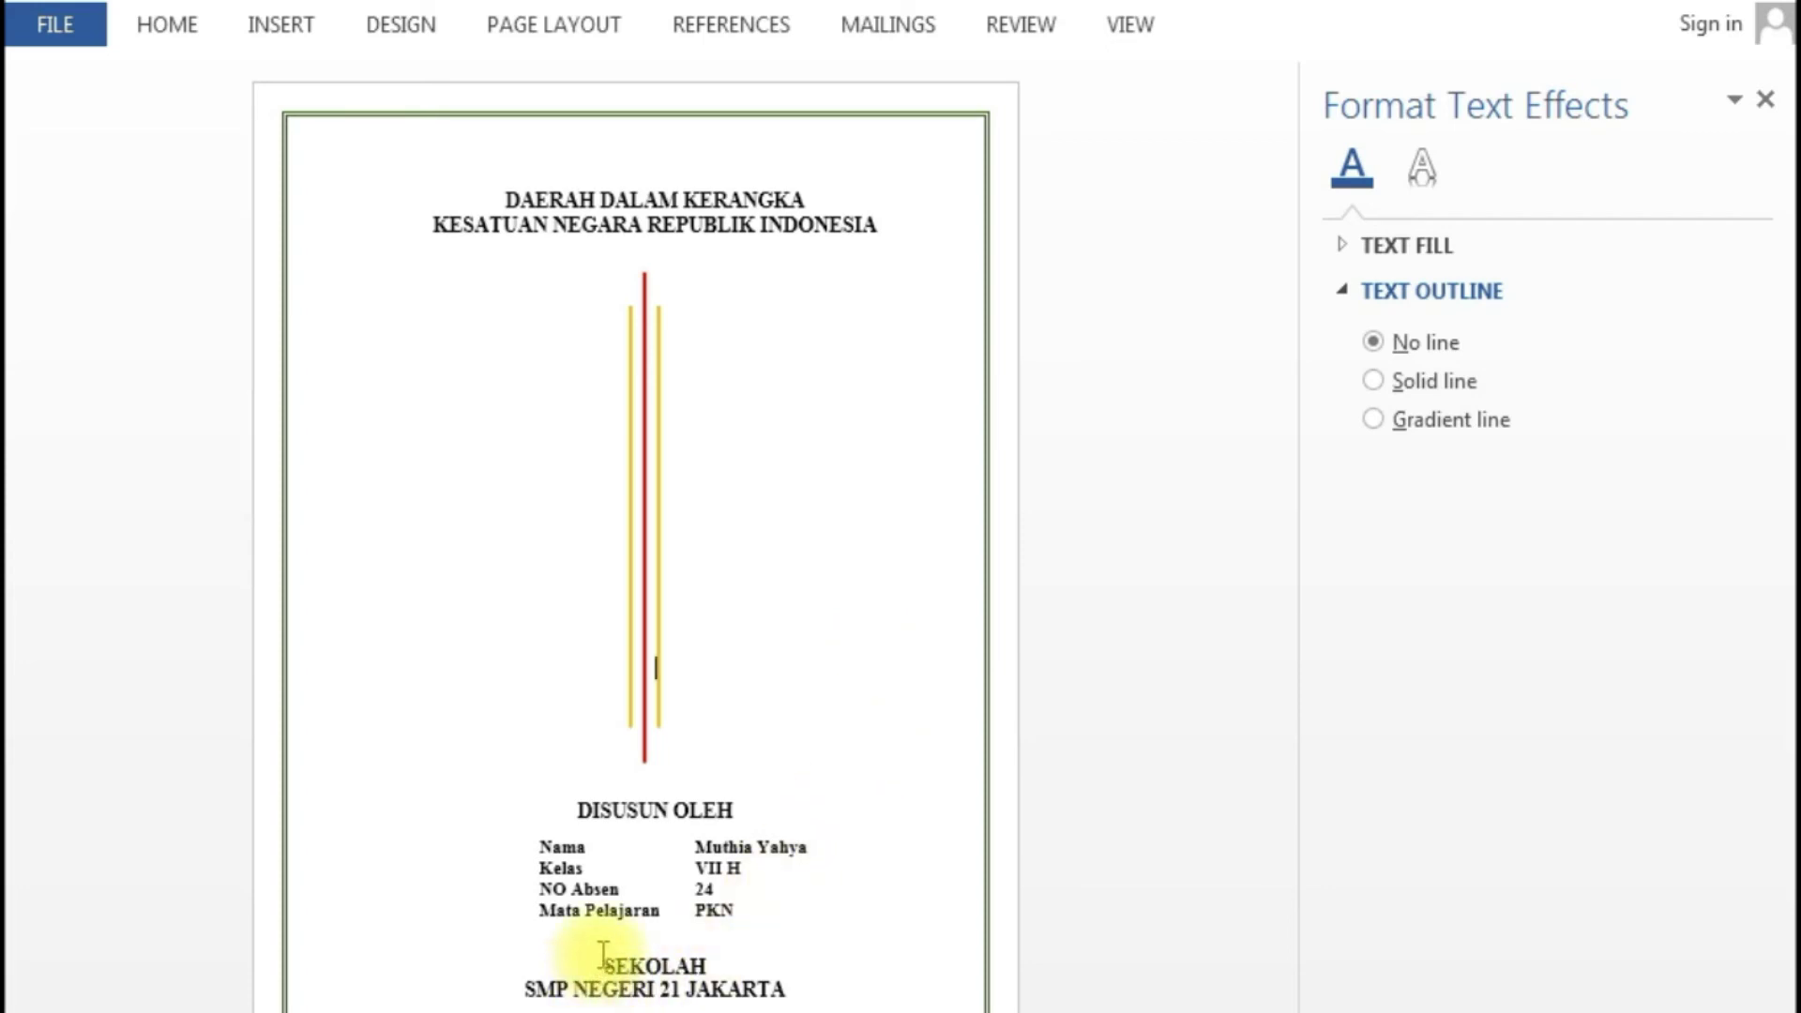
- Insert a blank line below the title, above SEKOLAH and above DISUSUN OLEH
click(629, 271)
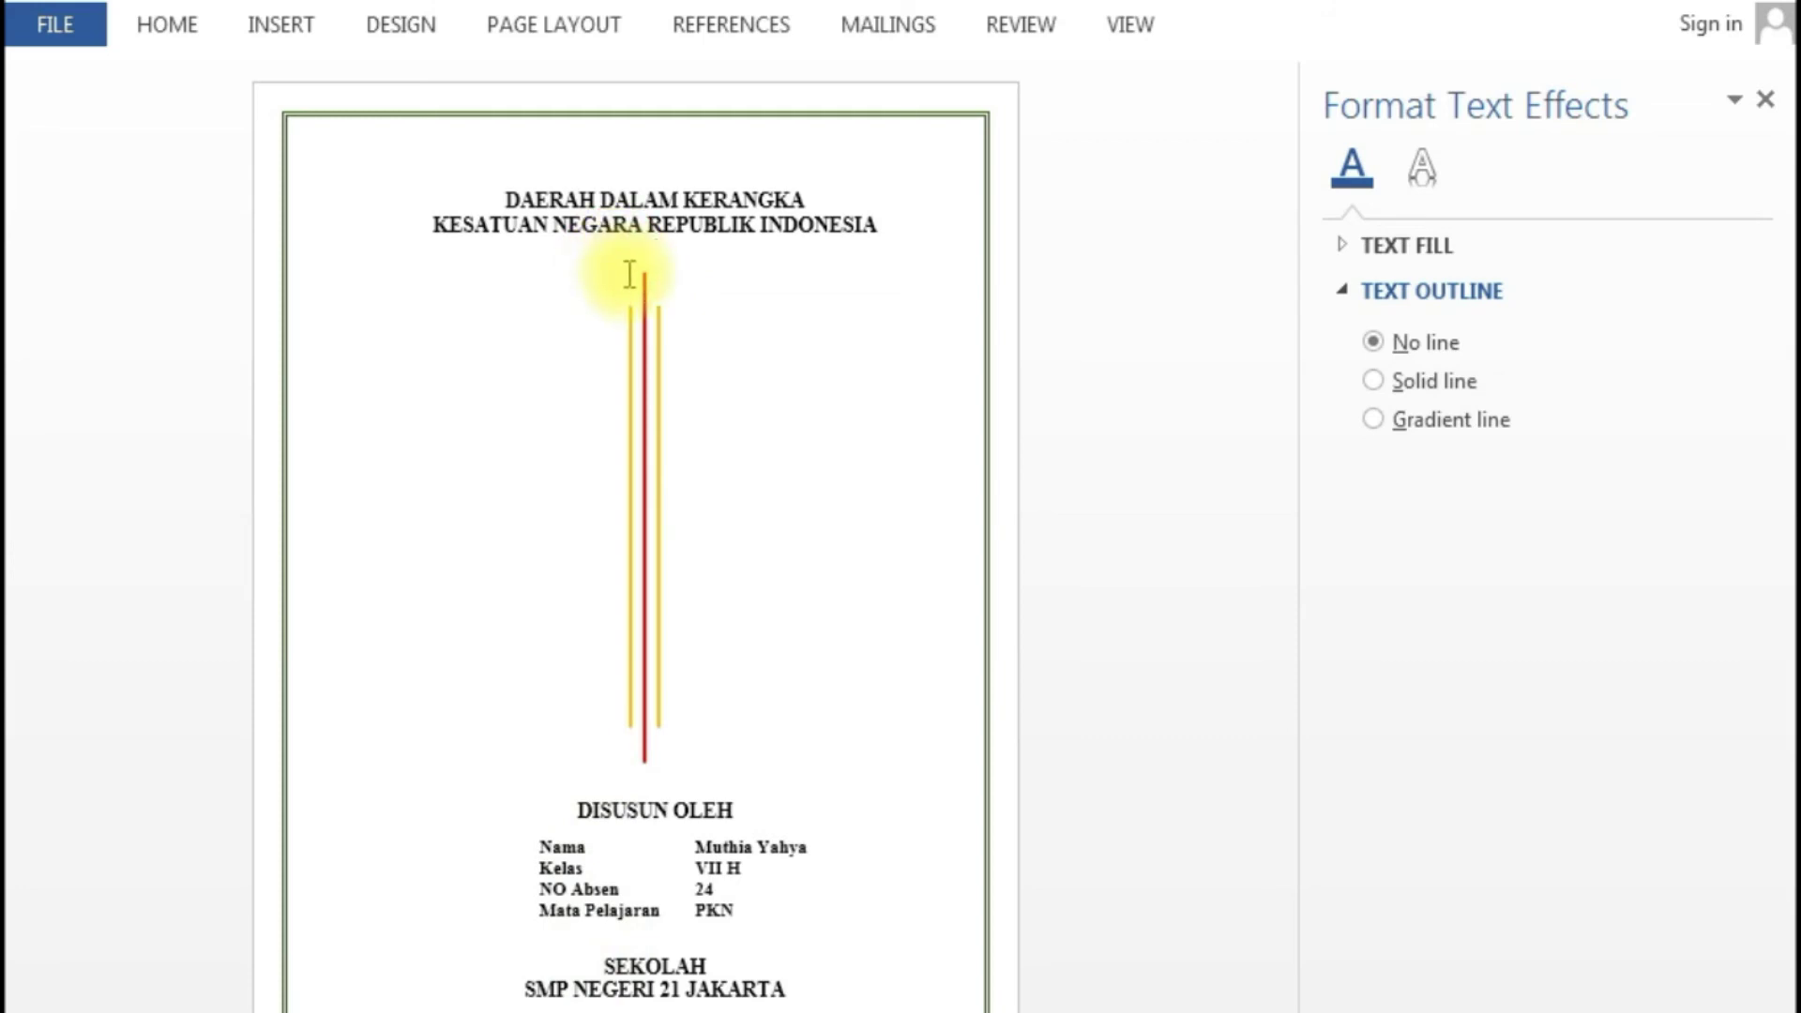
key(Return)
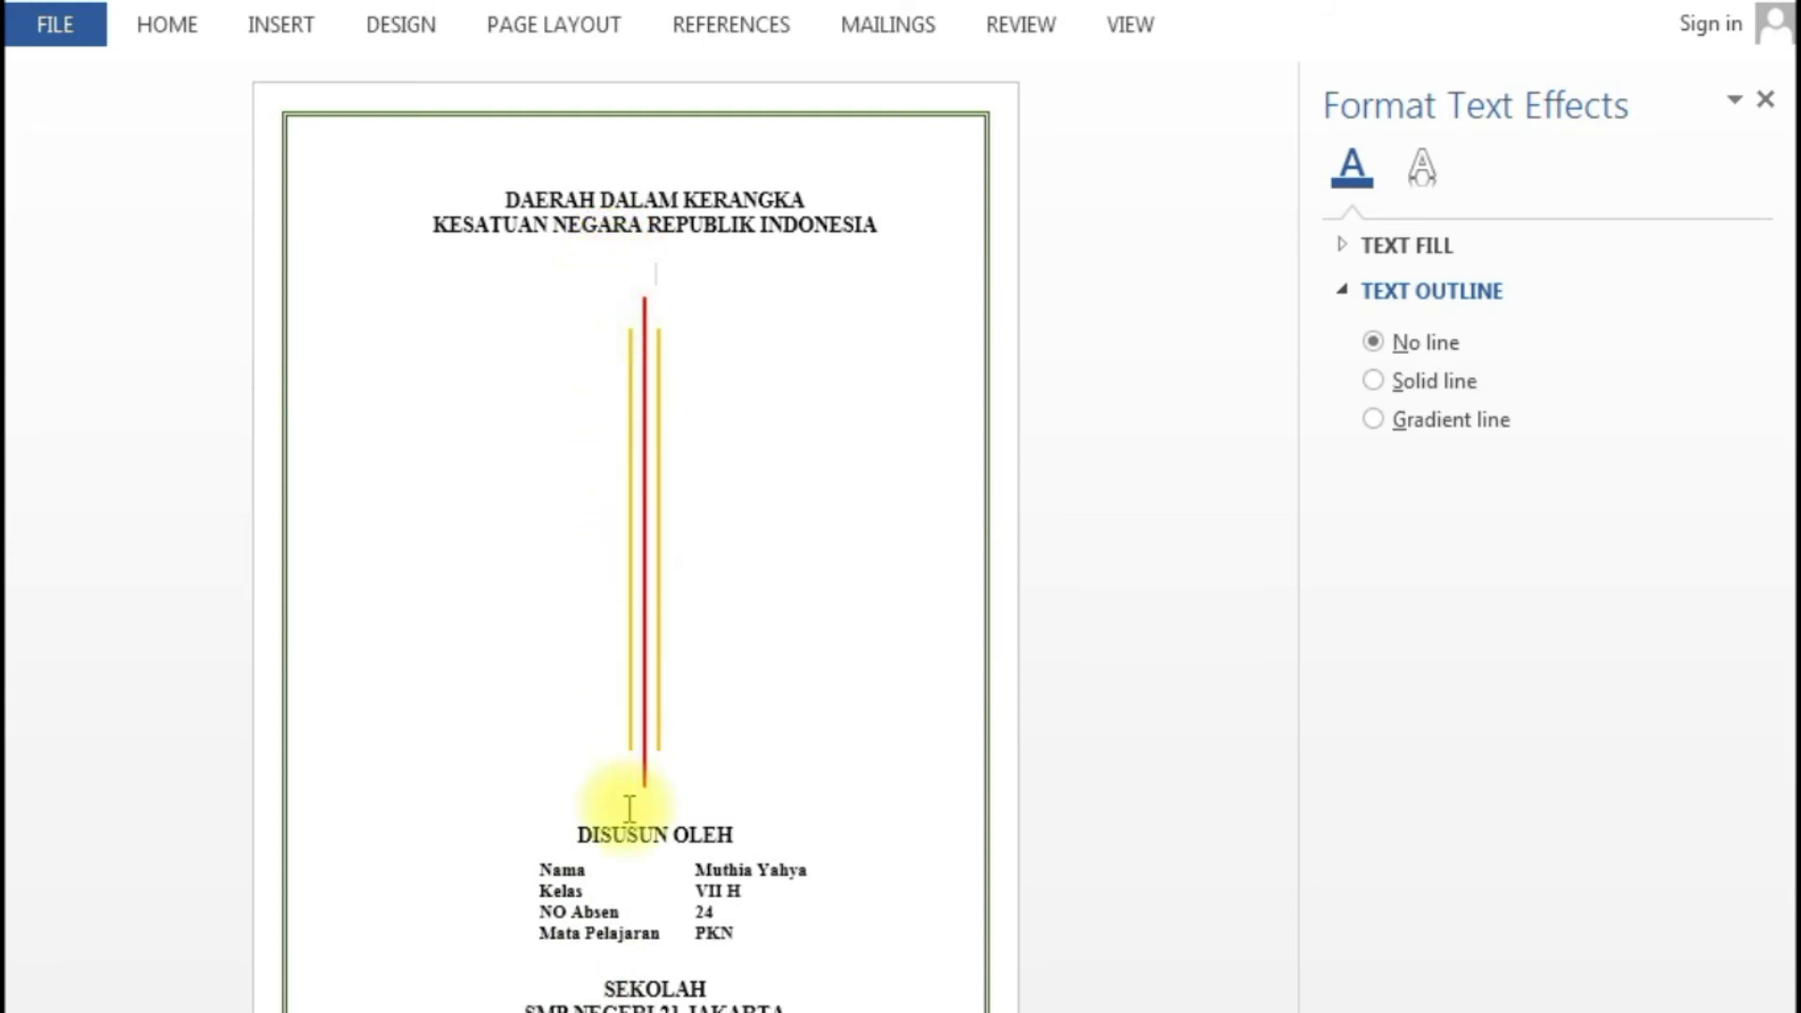
click(600, 990)
key(Return)
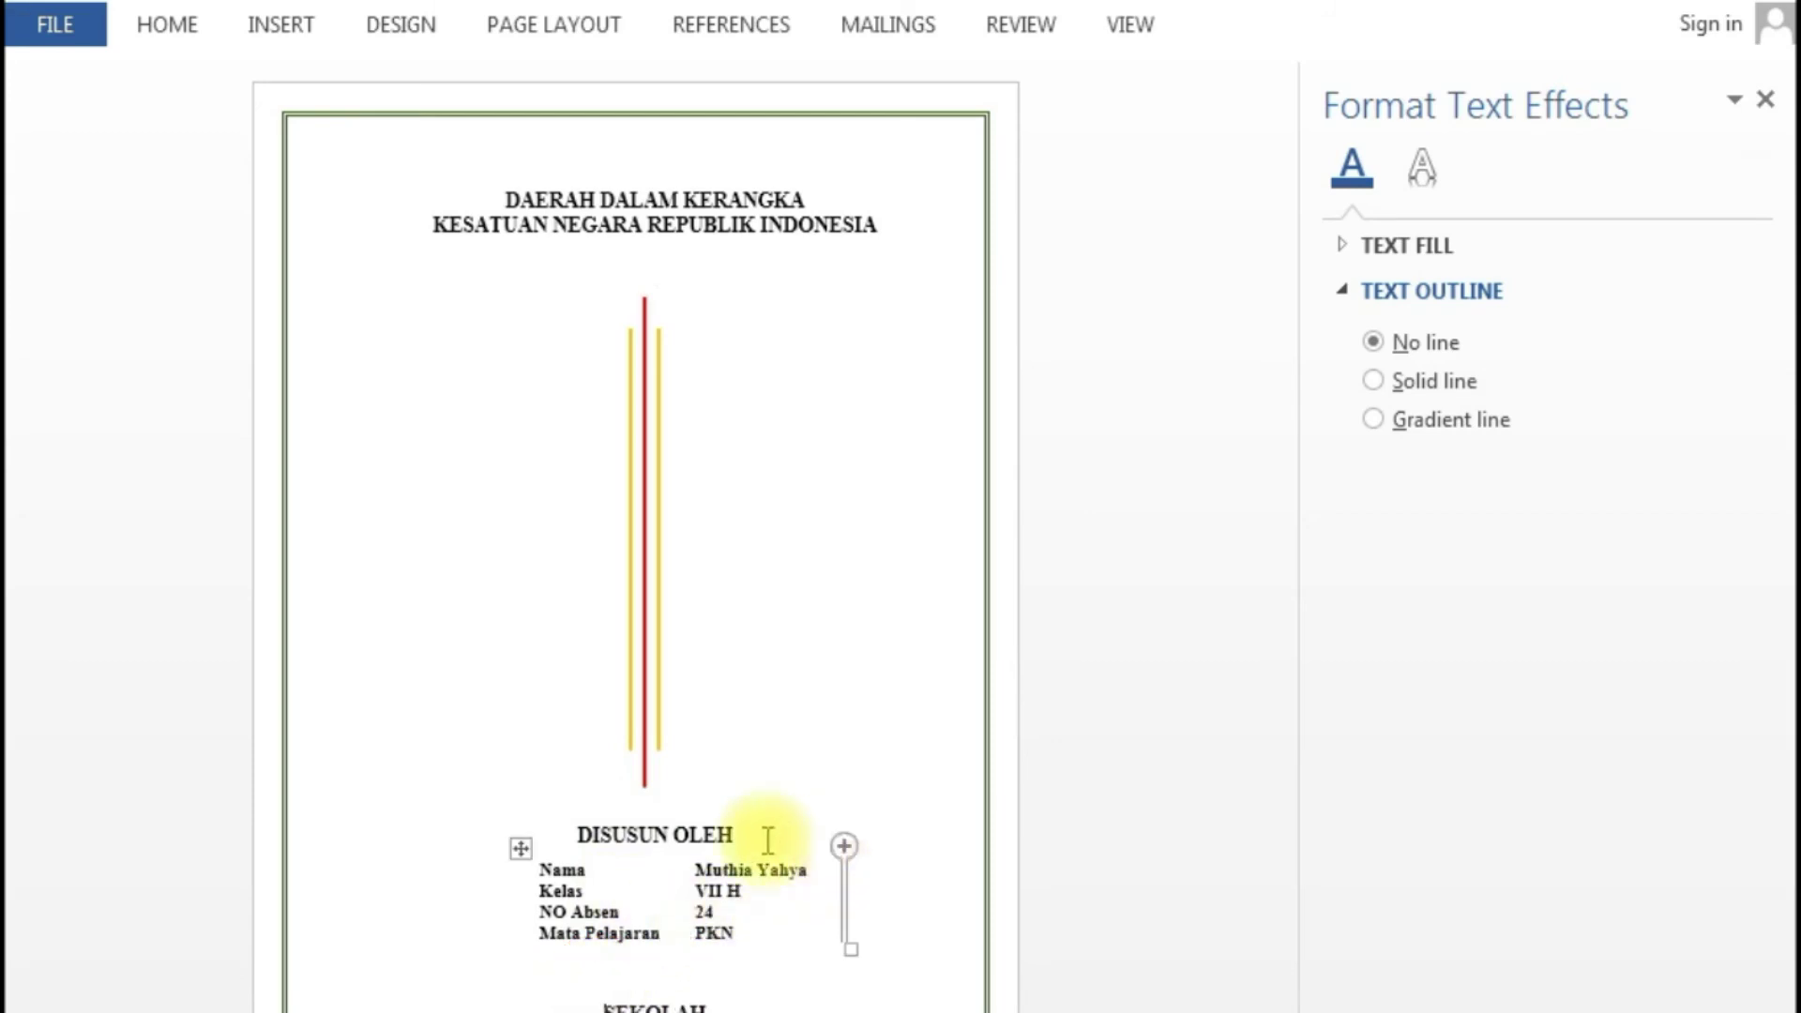
click(575, 834)
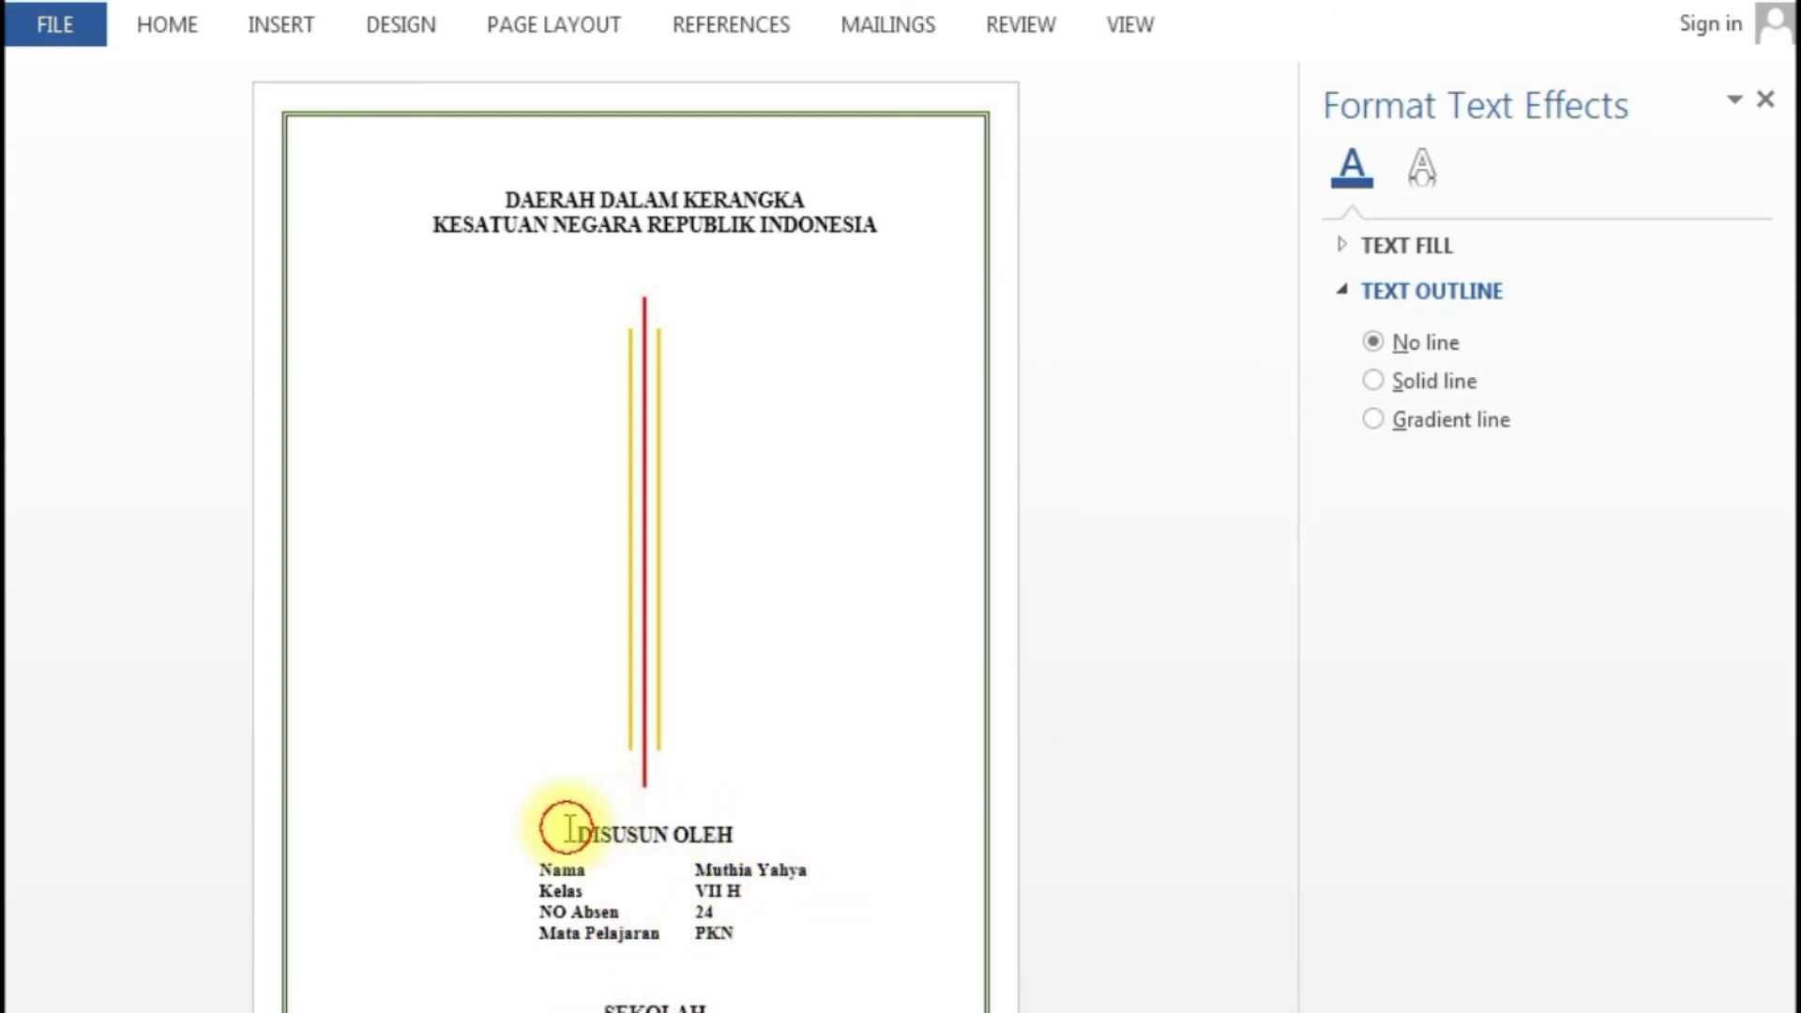
key(Return)
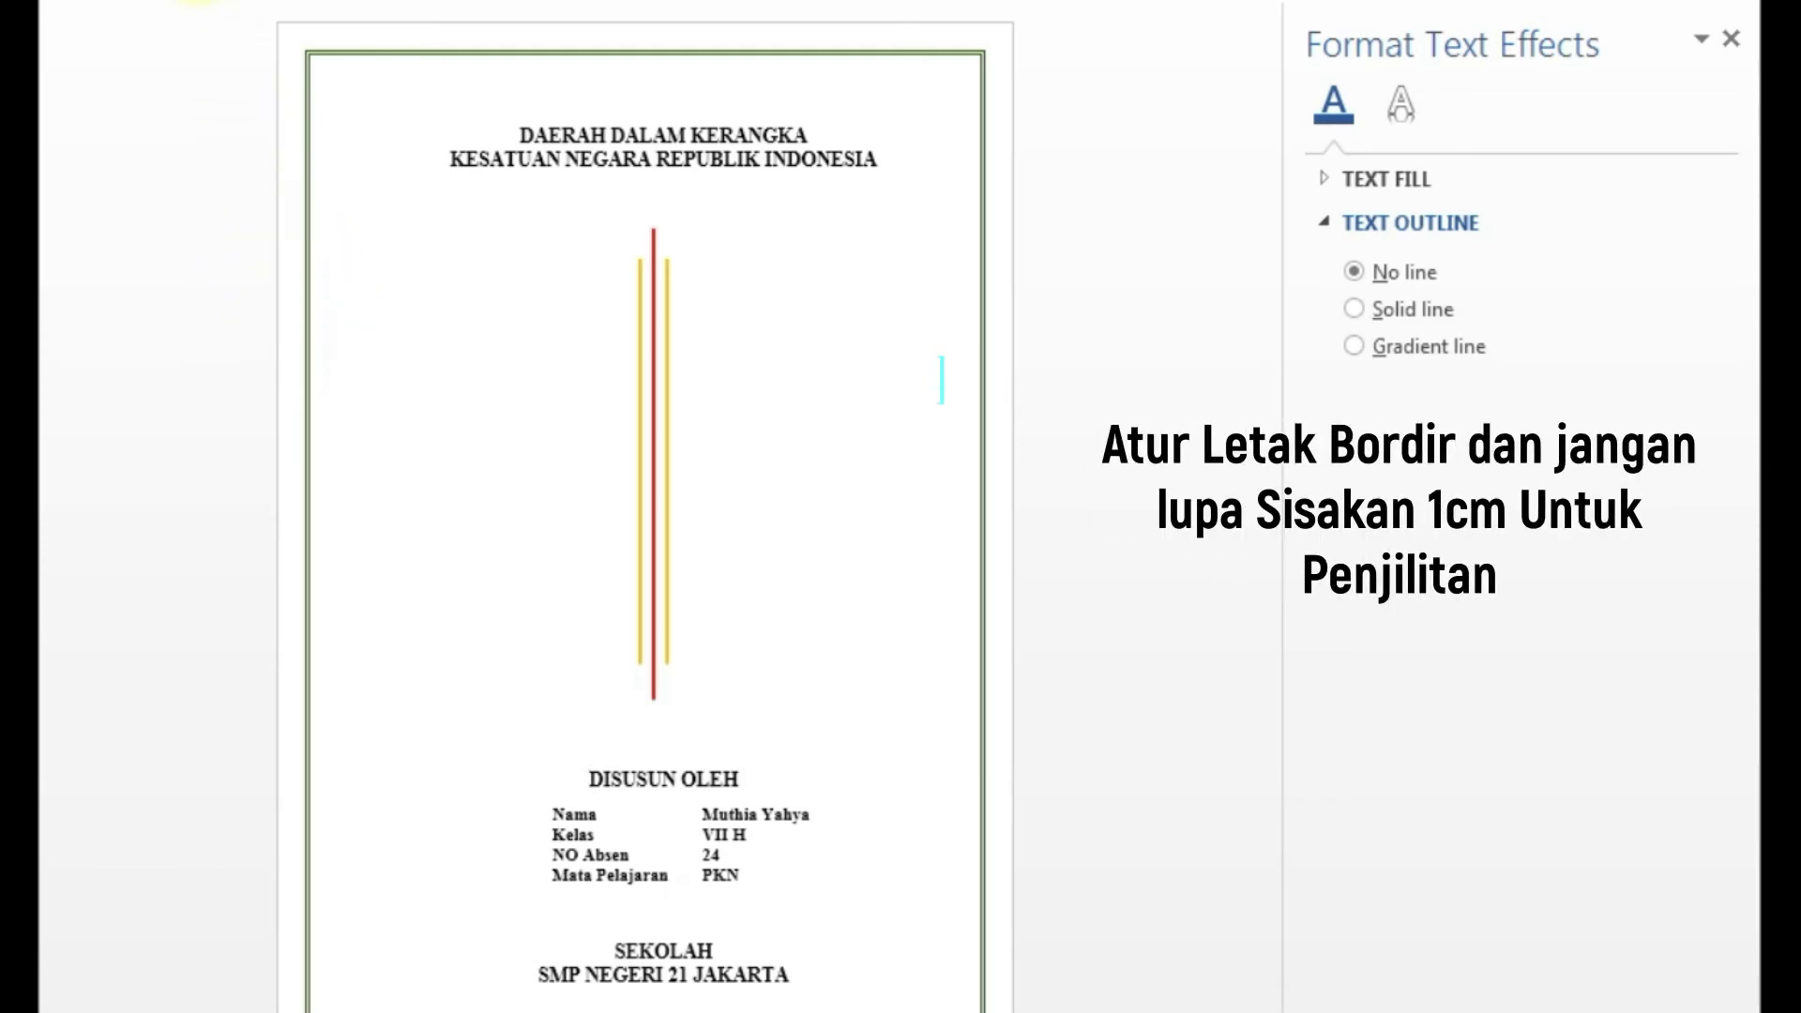
- Open the Border and Shading Options for the page border applied to the whole document
click(197, 0)
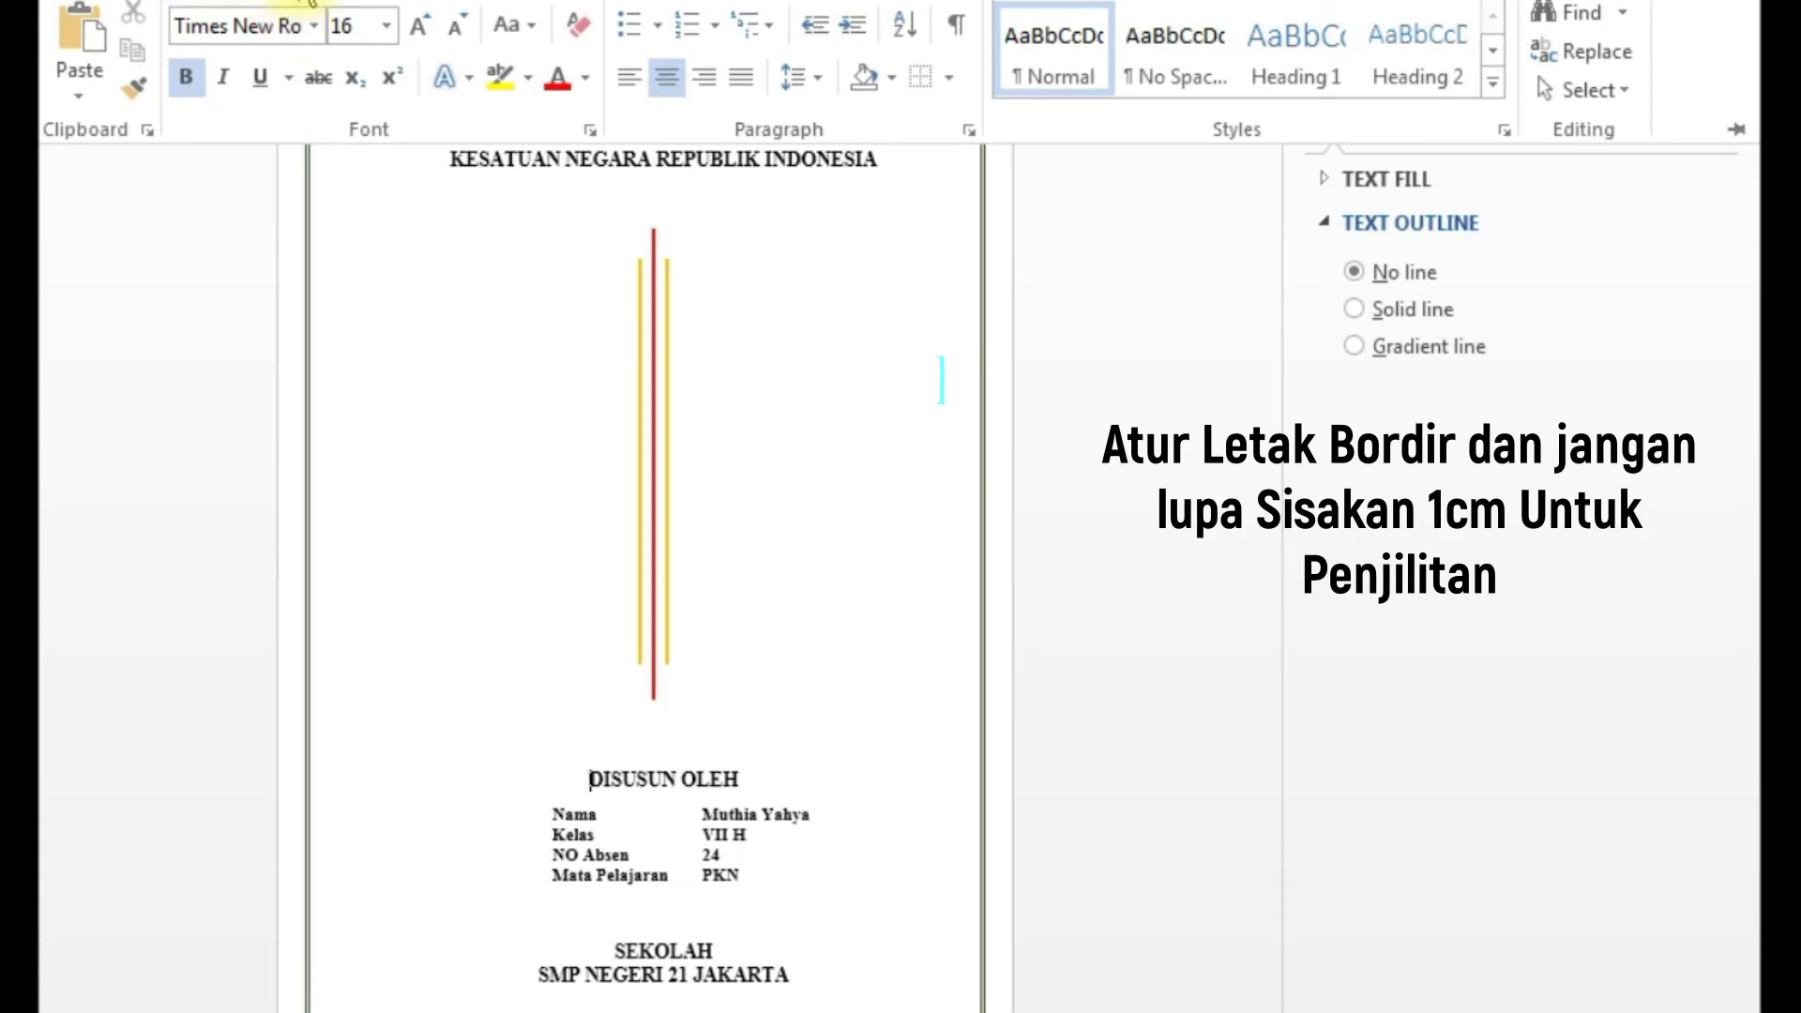
click(300, 0)
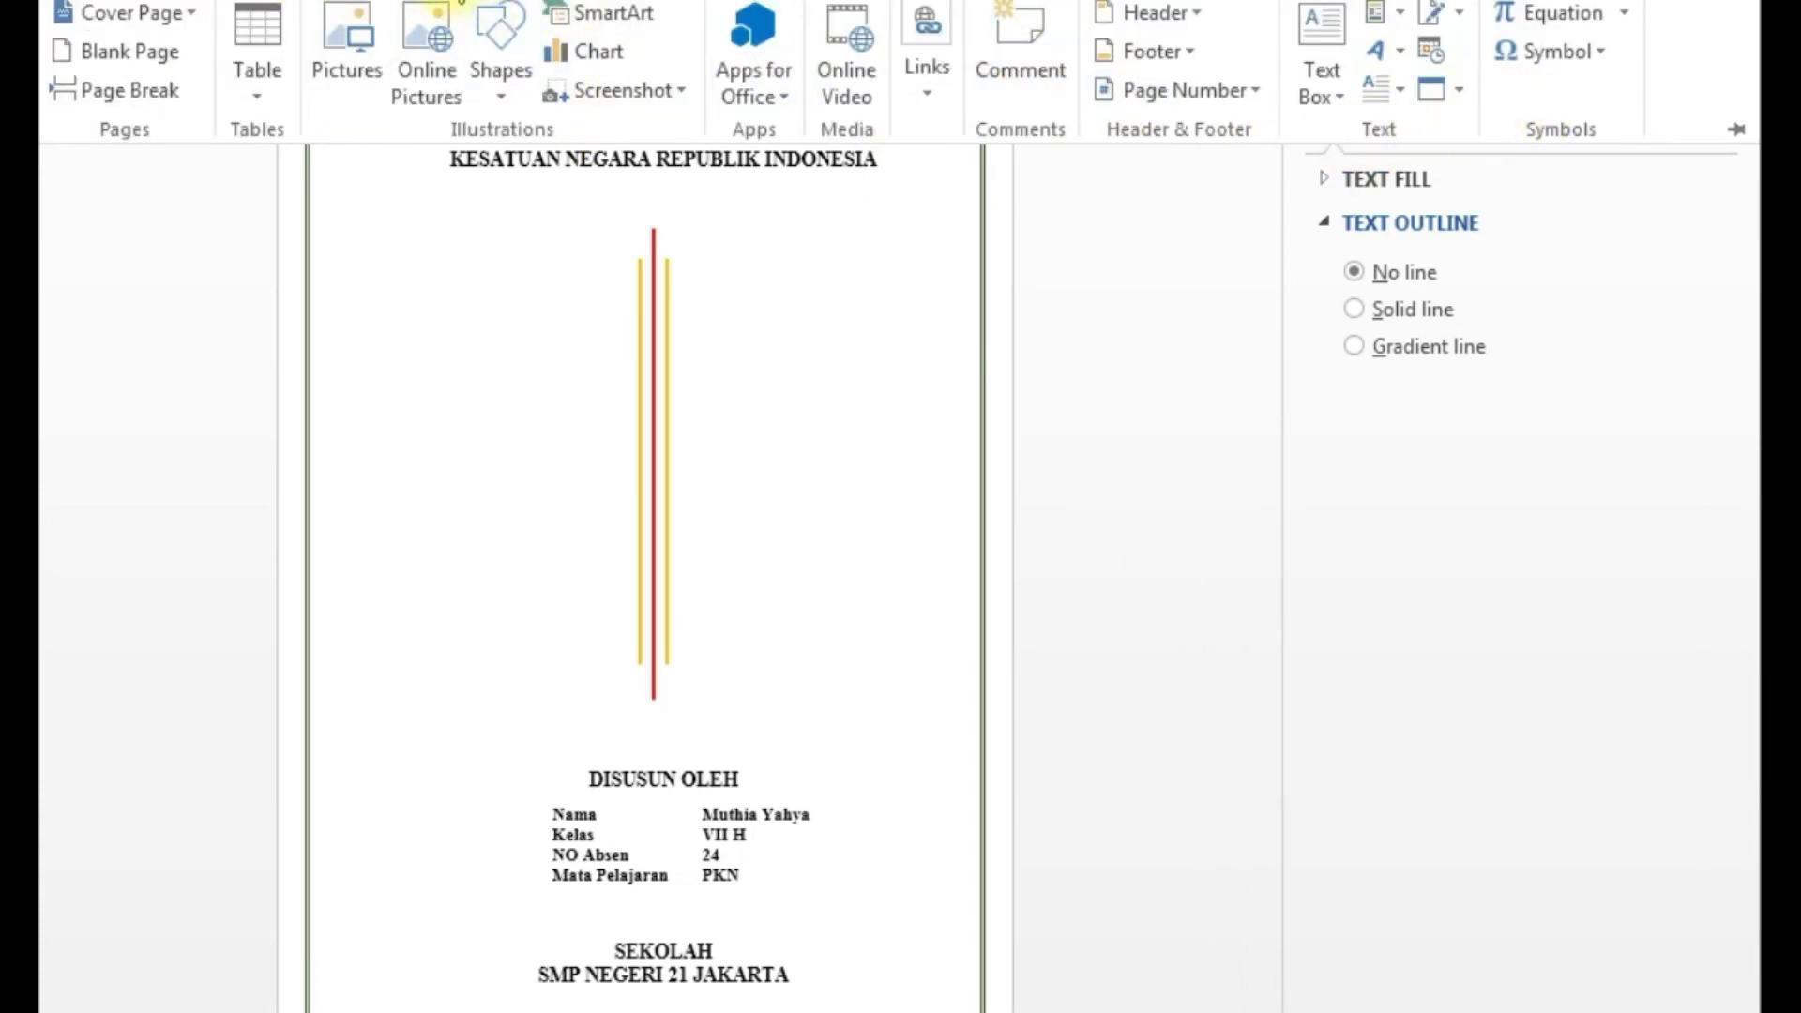
click(460, 0)
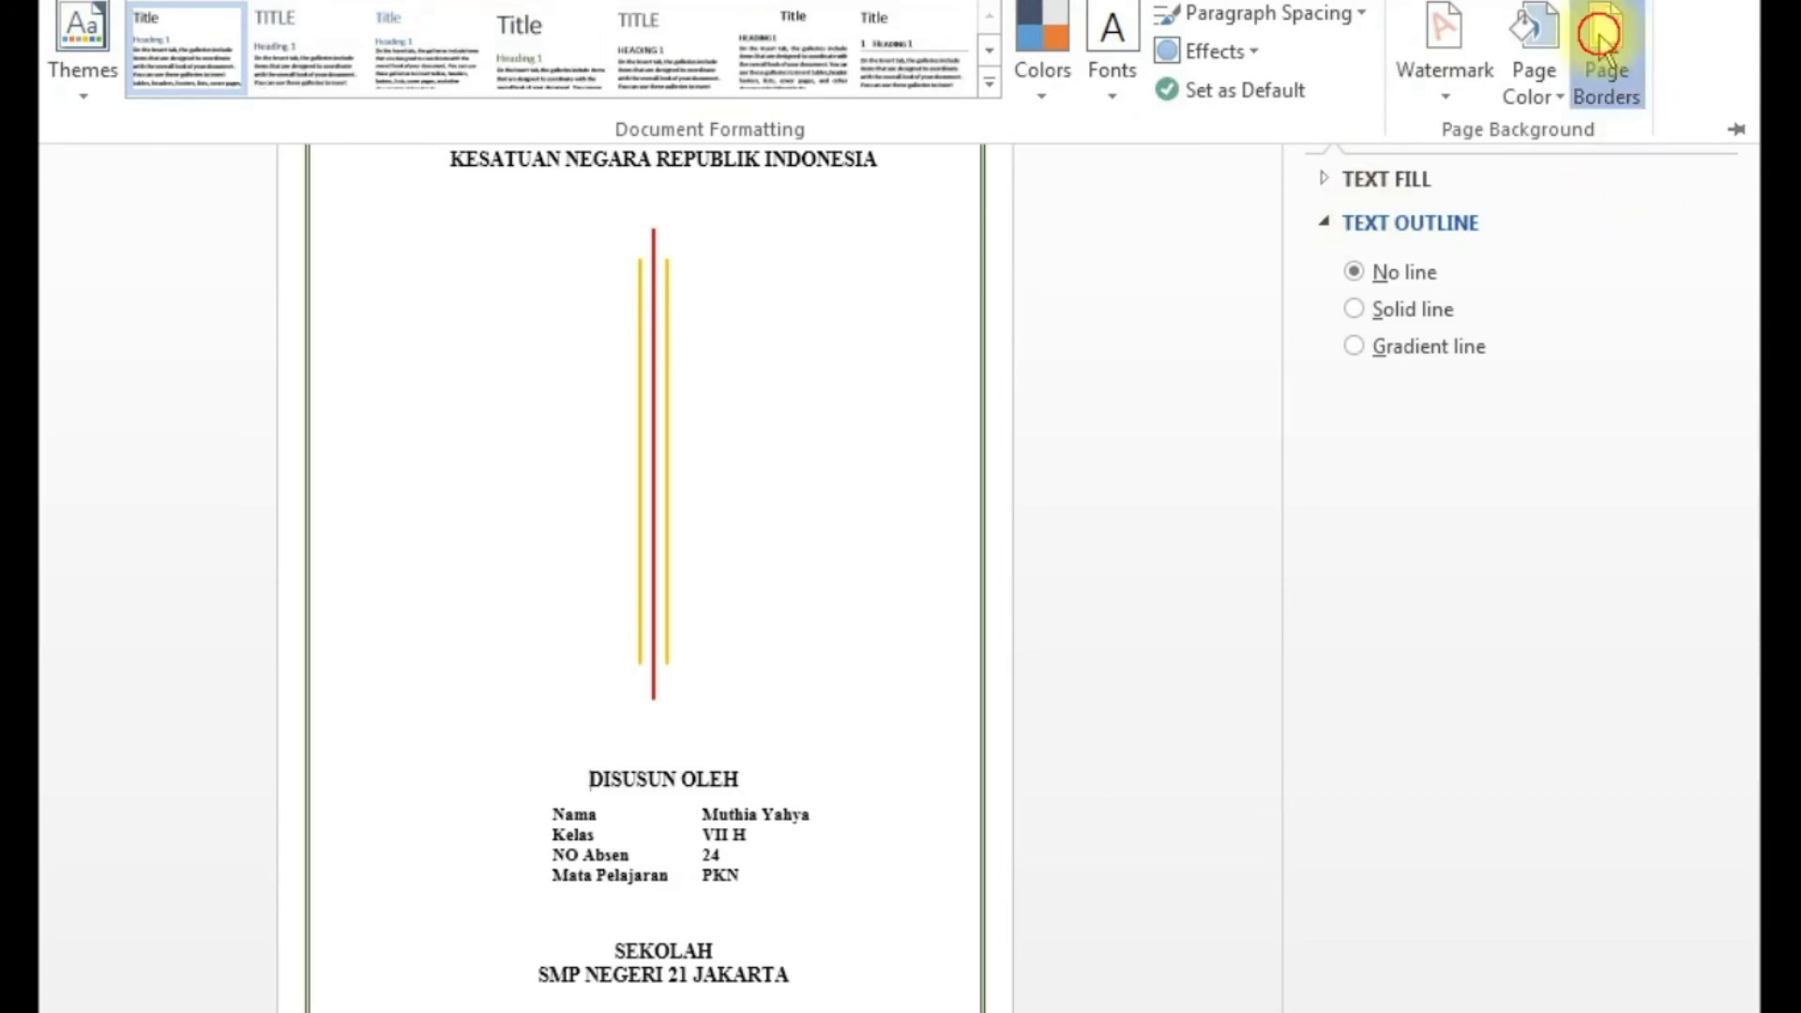
click(1599, 38)
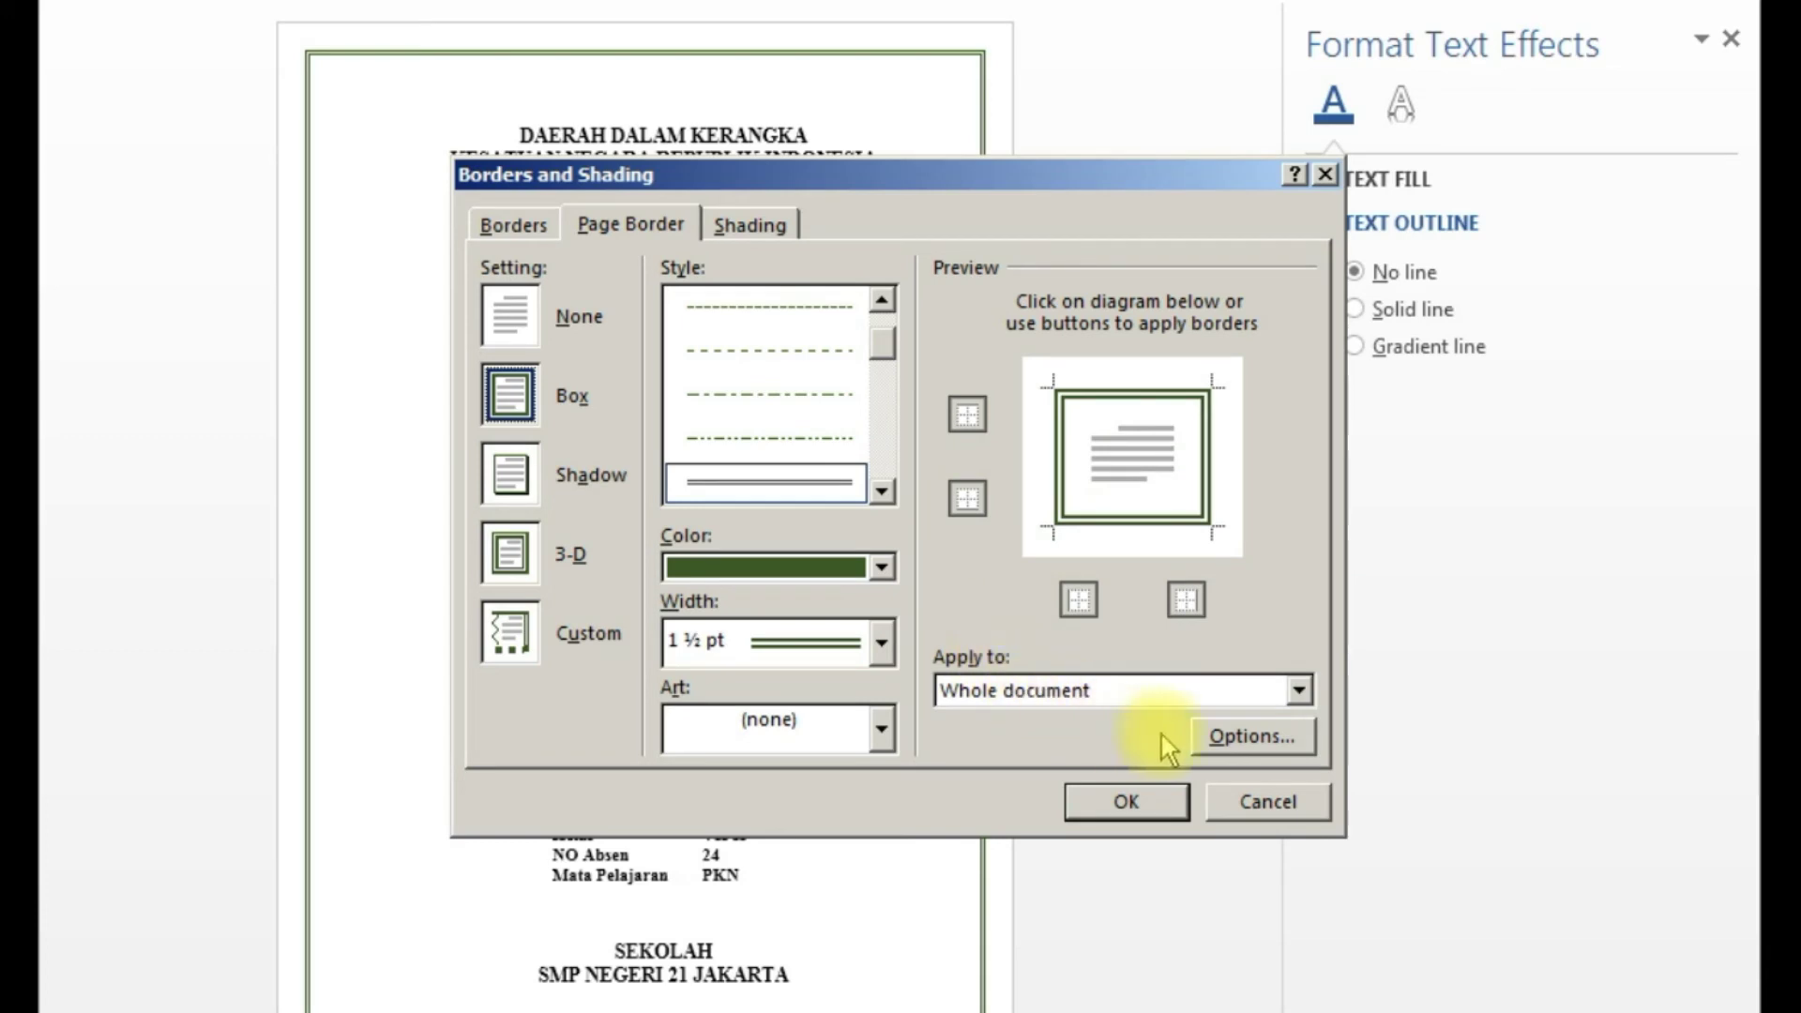
click(1299, 694)
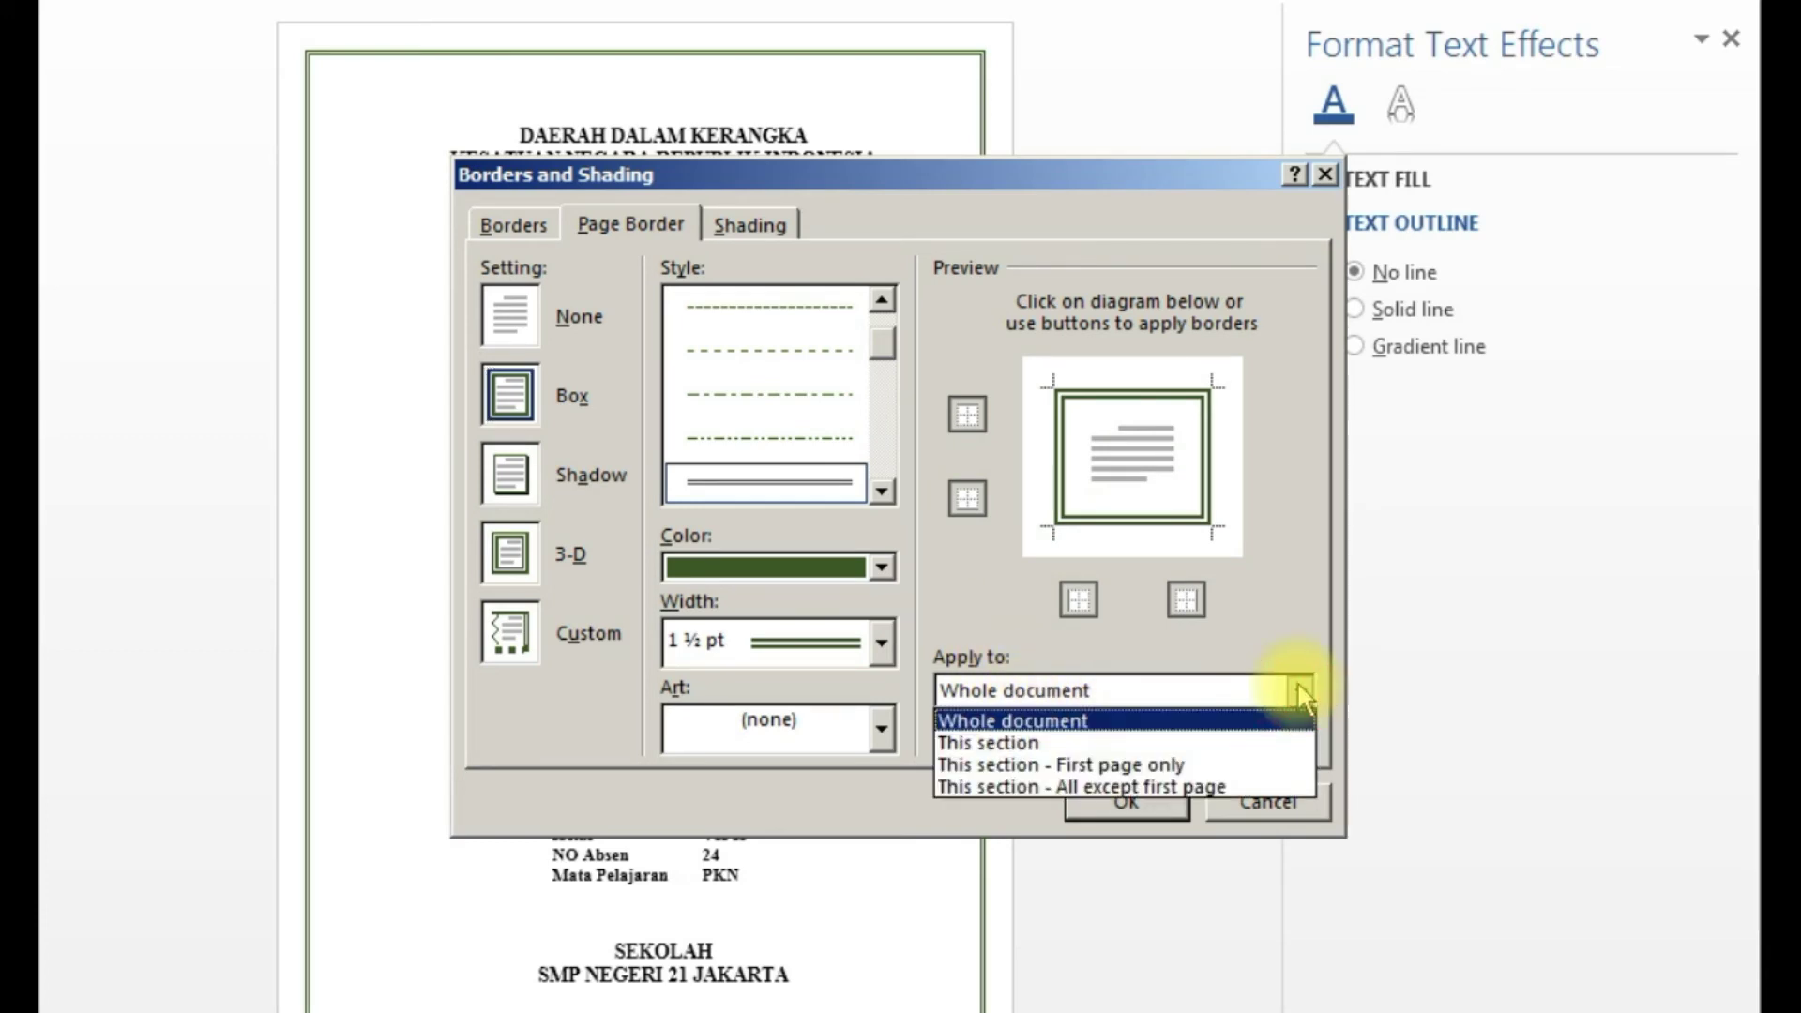
click(1113, 724)
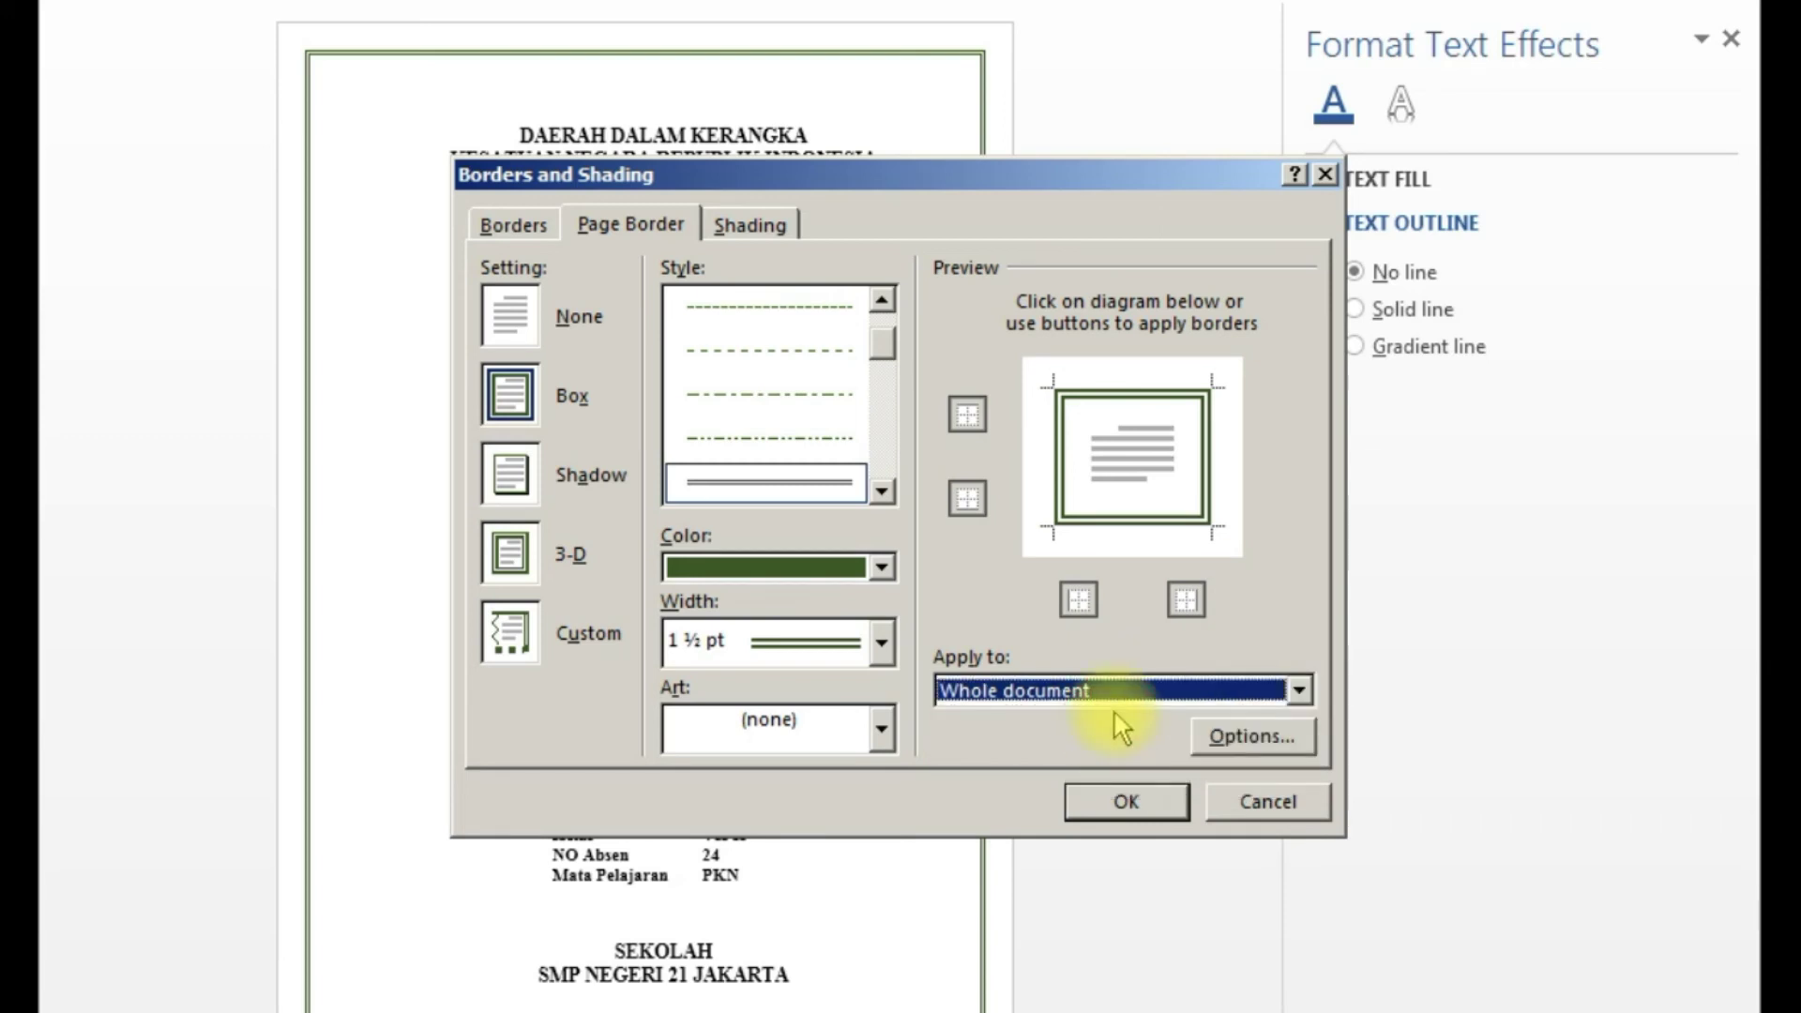
click(1261, 738)
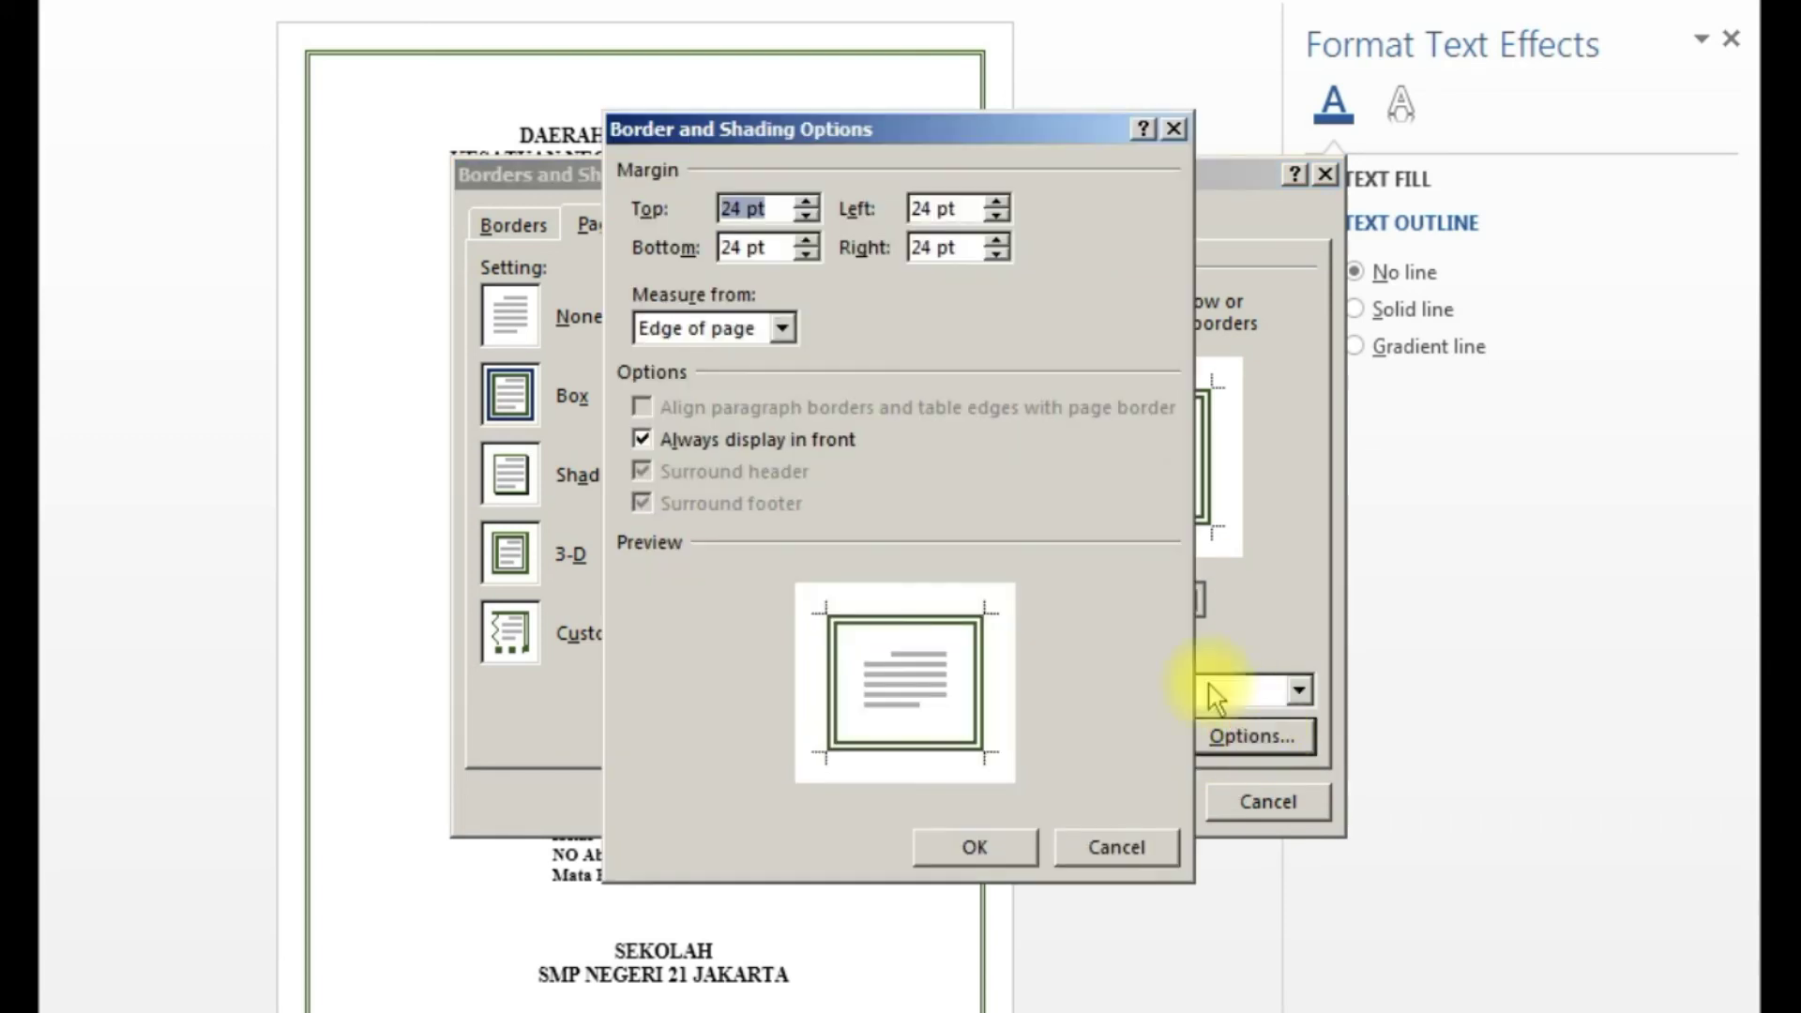
- Measure the page border from Text, with 2 pt top and bottom margins
click(781, 328)
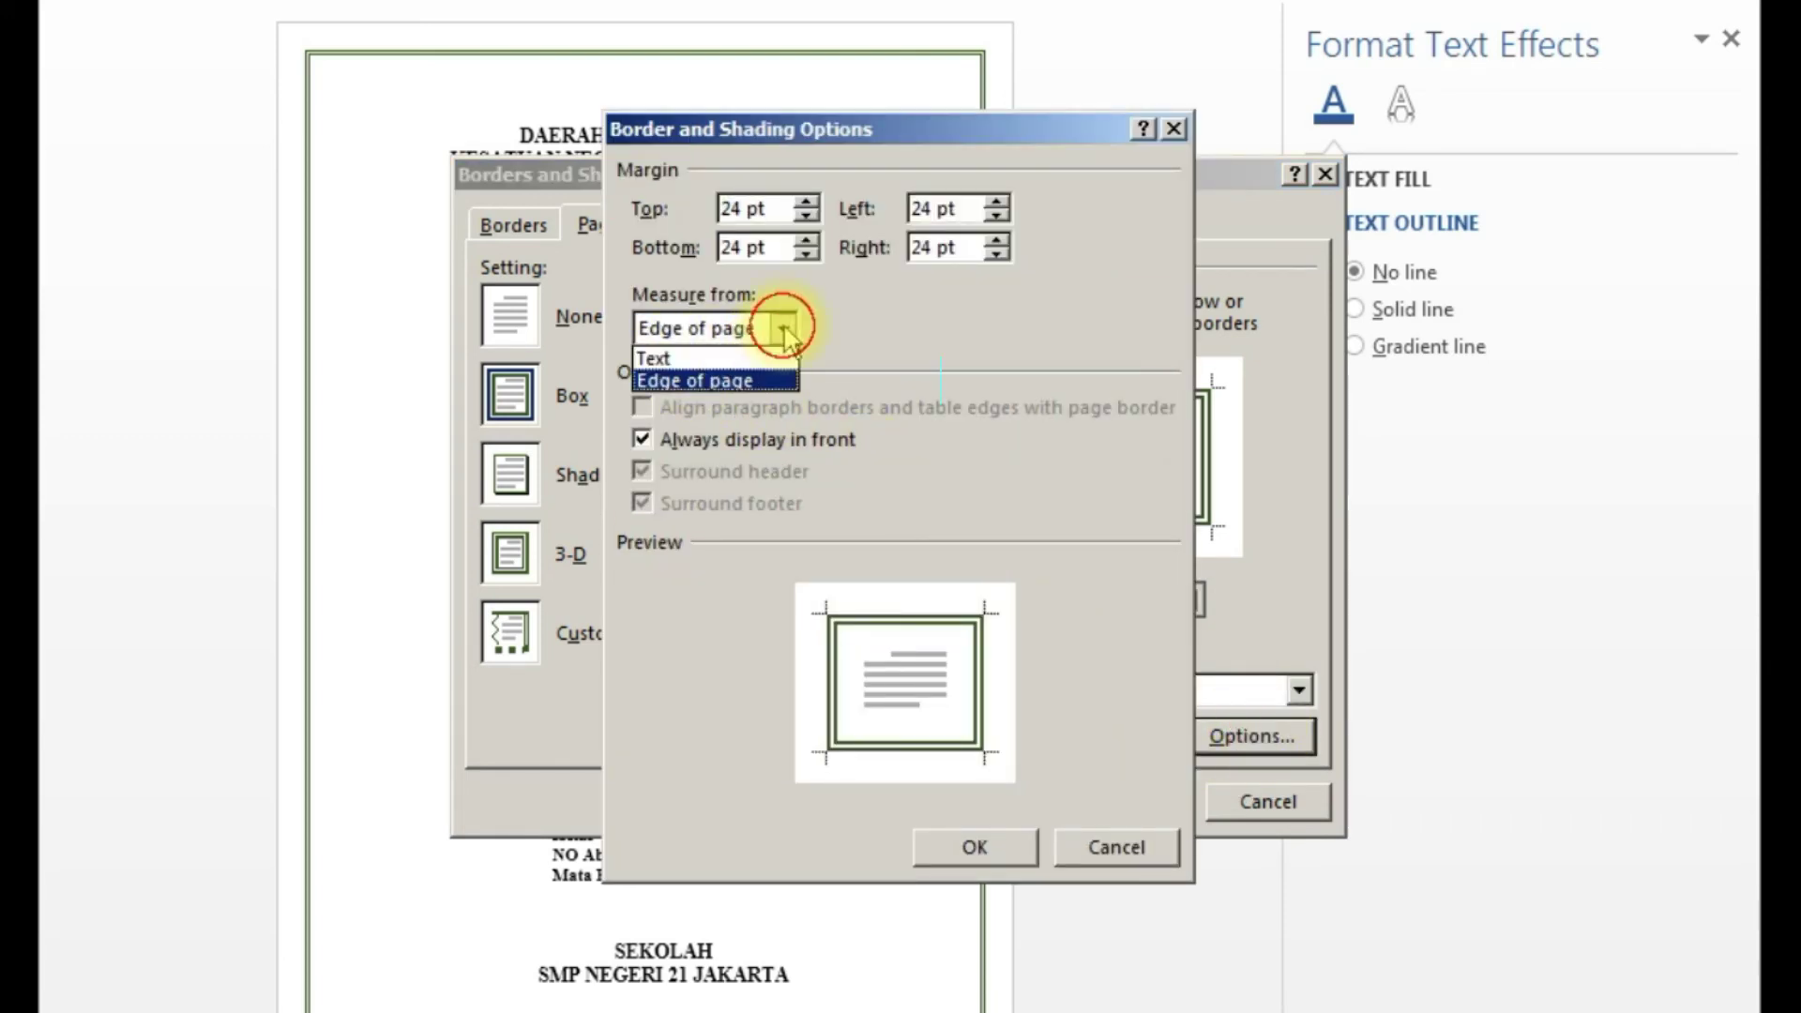
click(741, 351)
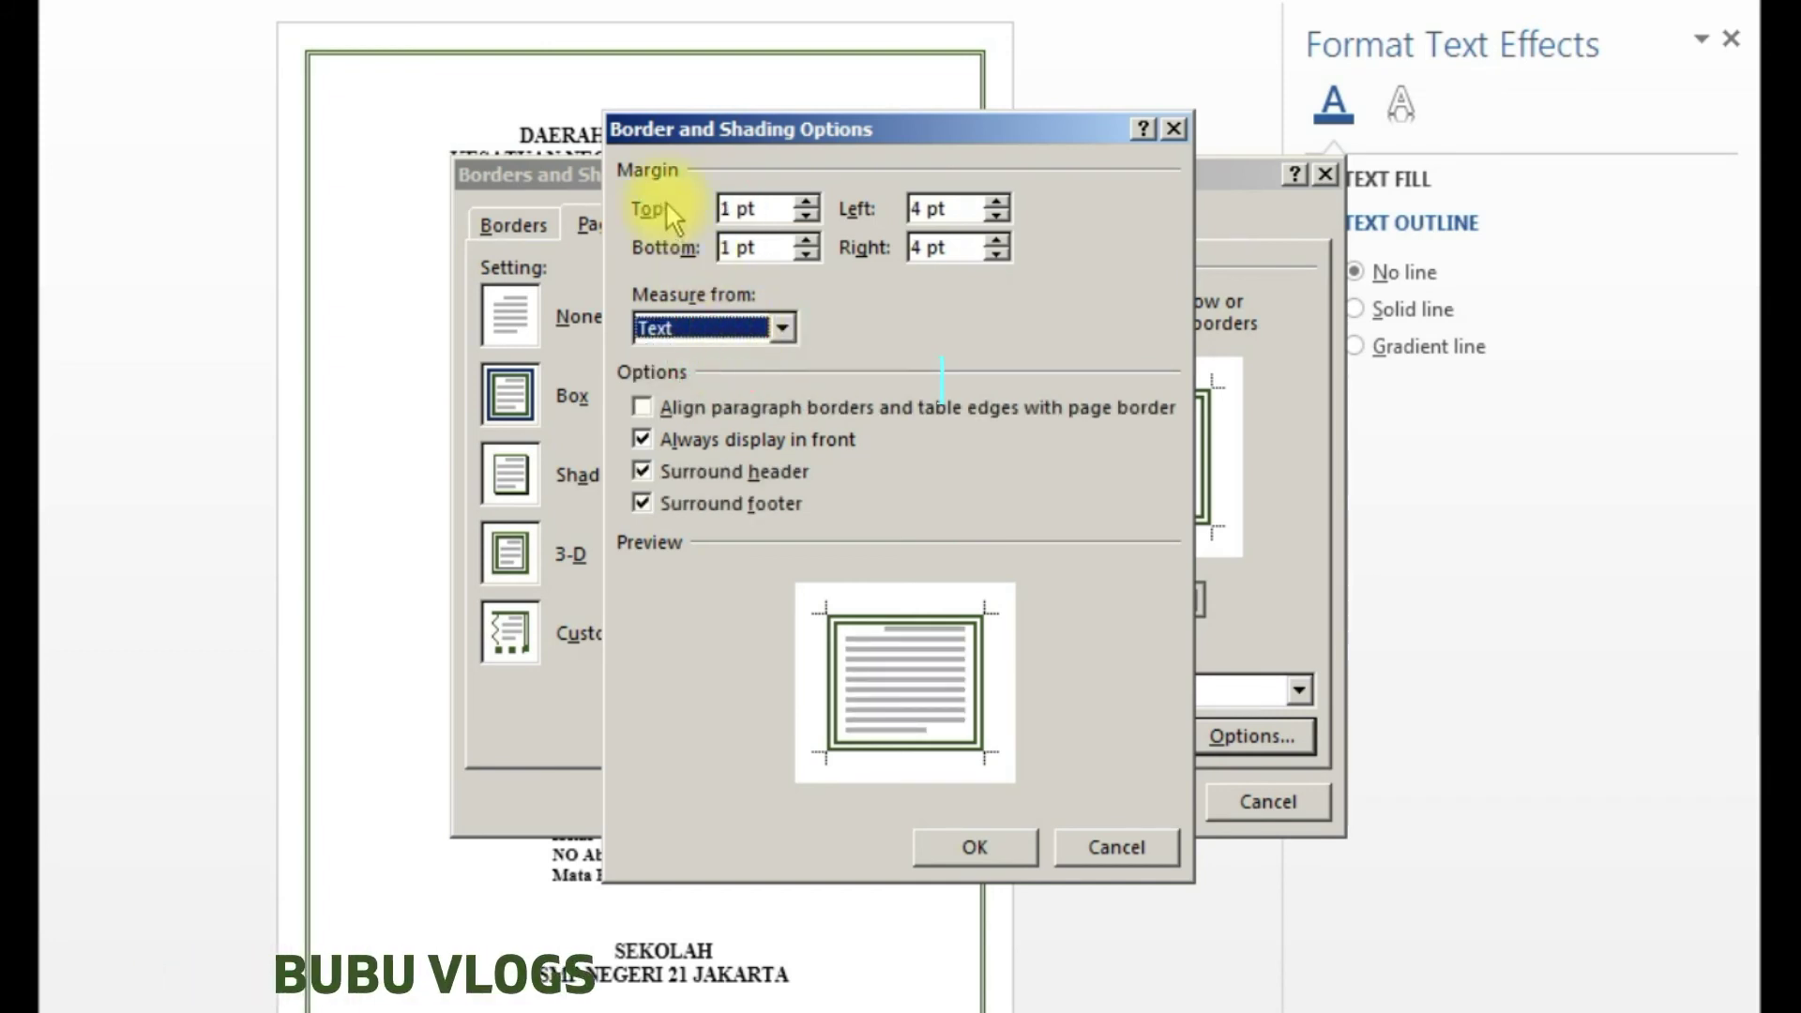
click(727, 206)
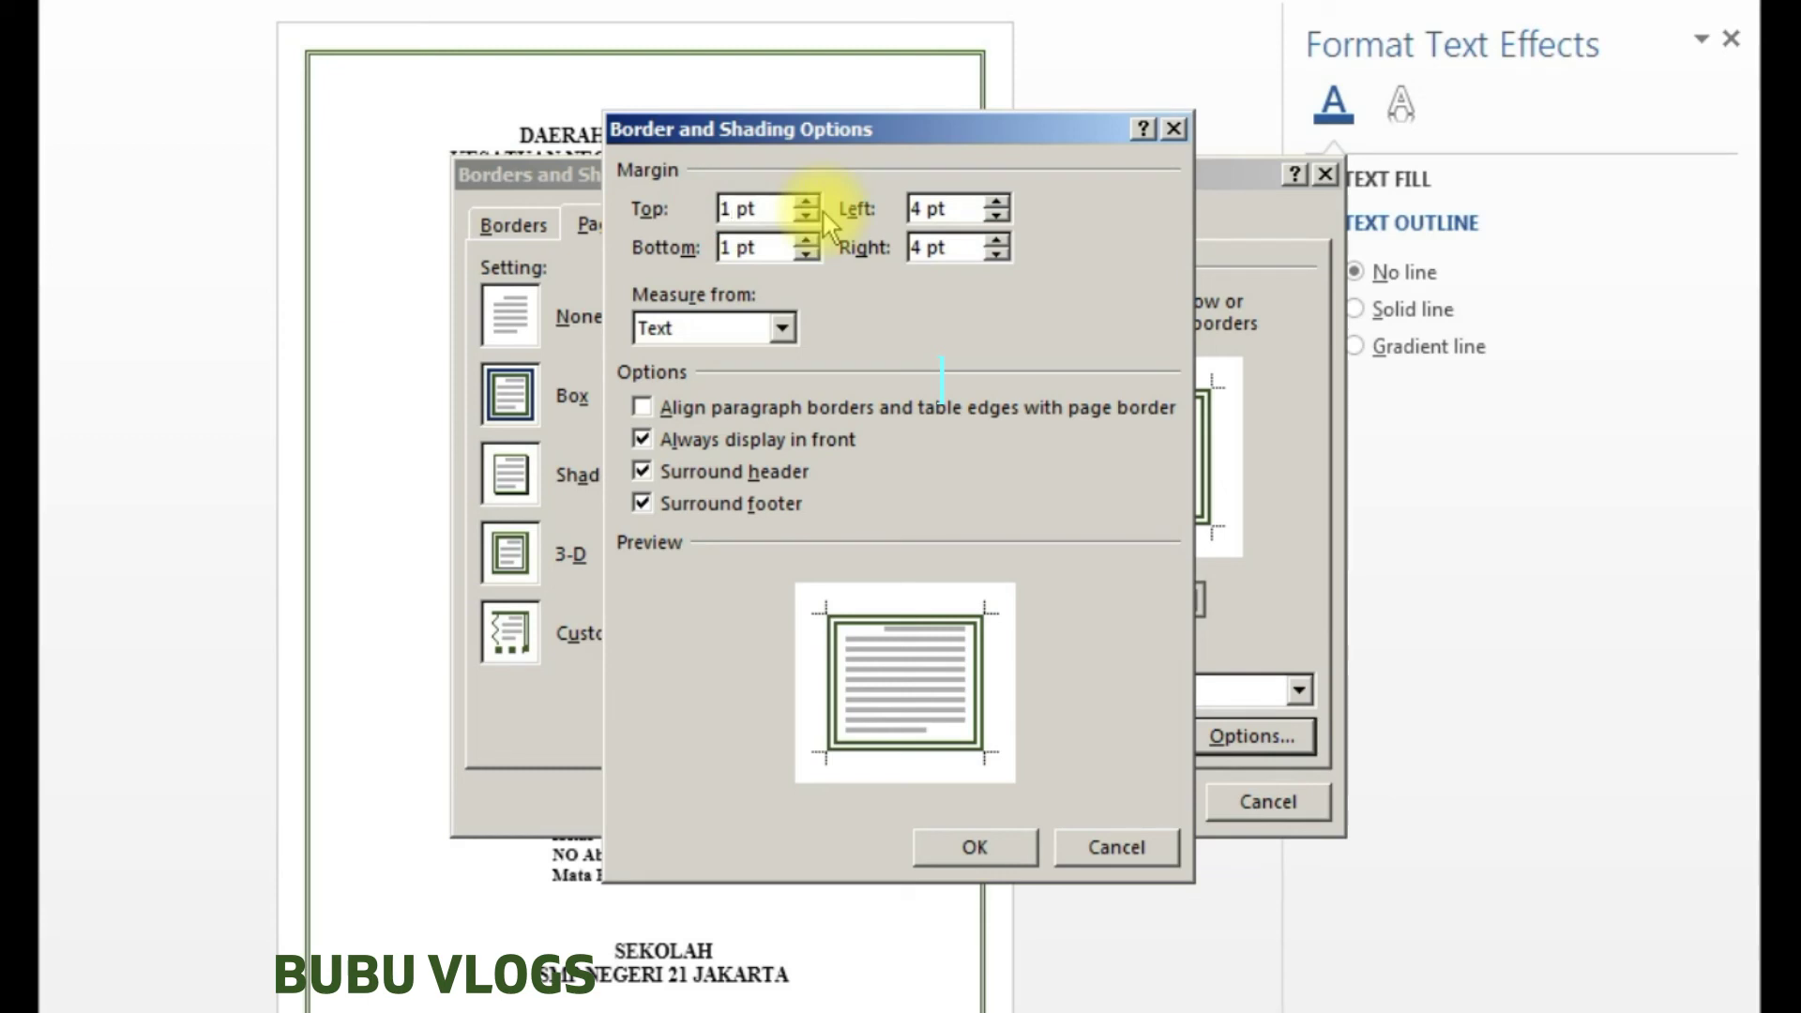
key(BackSpace)
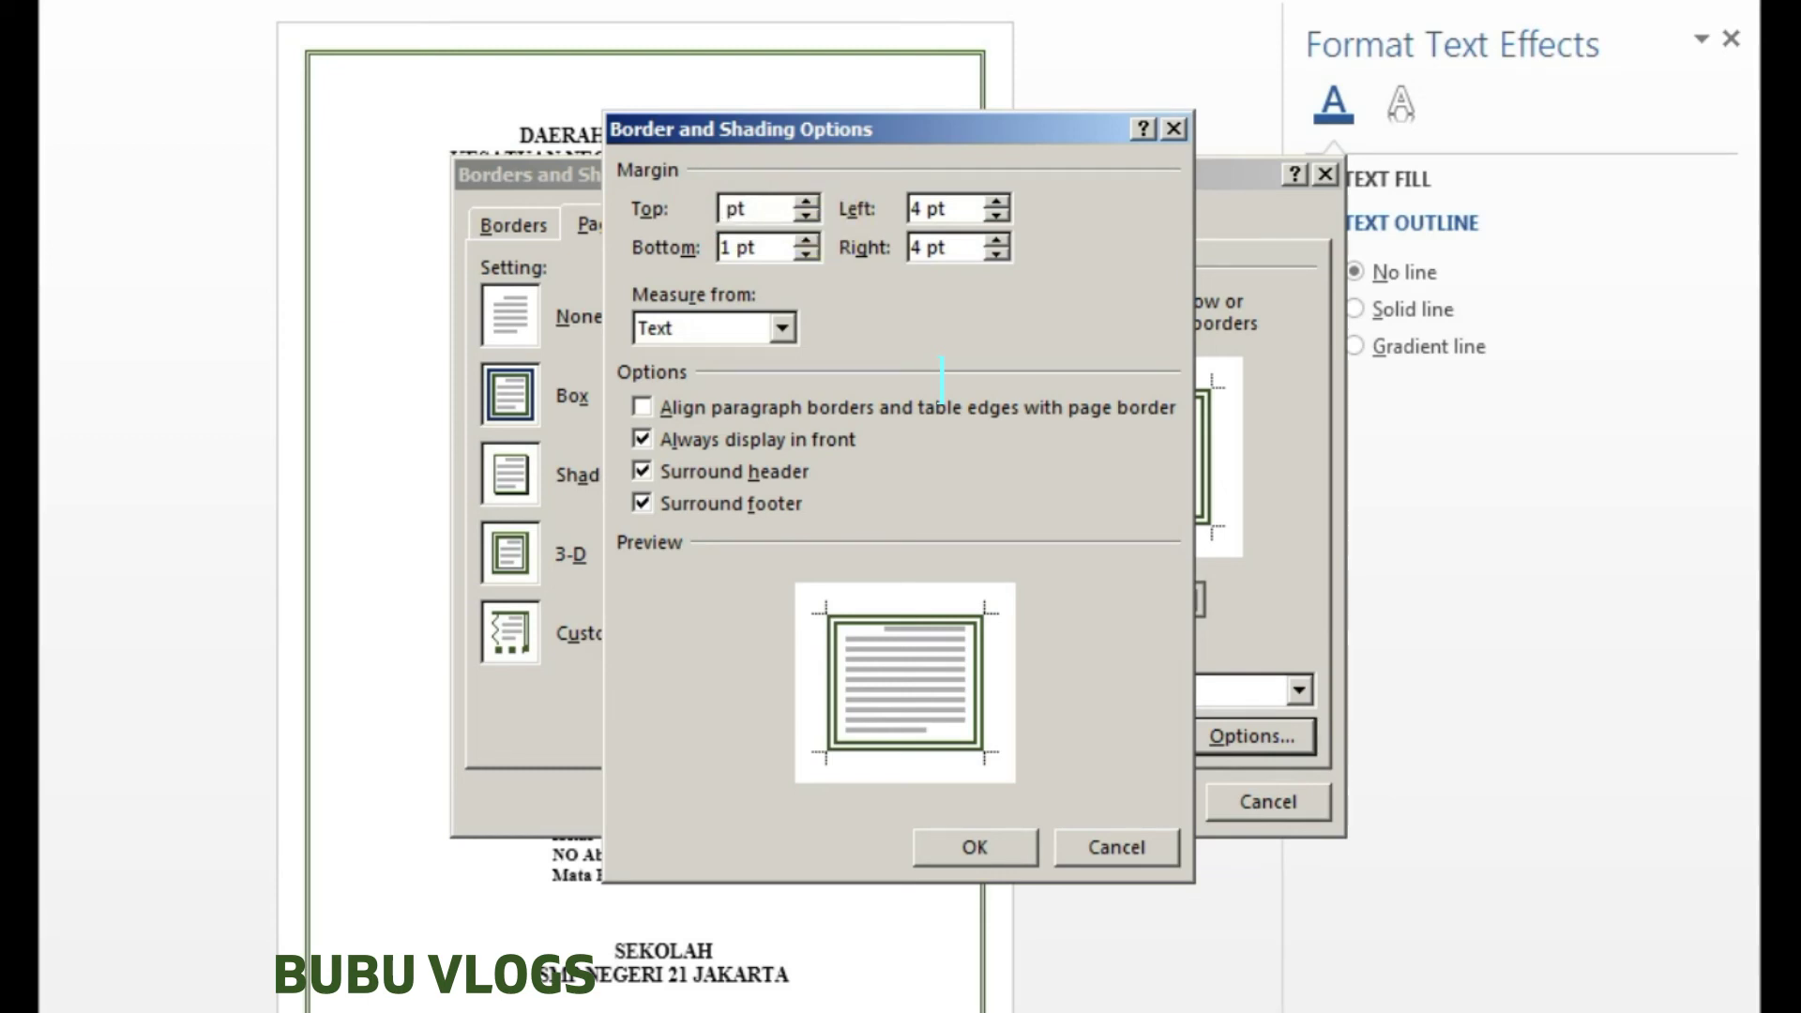
text(2)
click(735, 247)
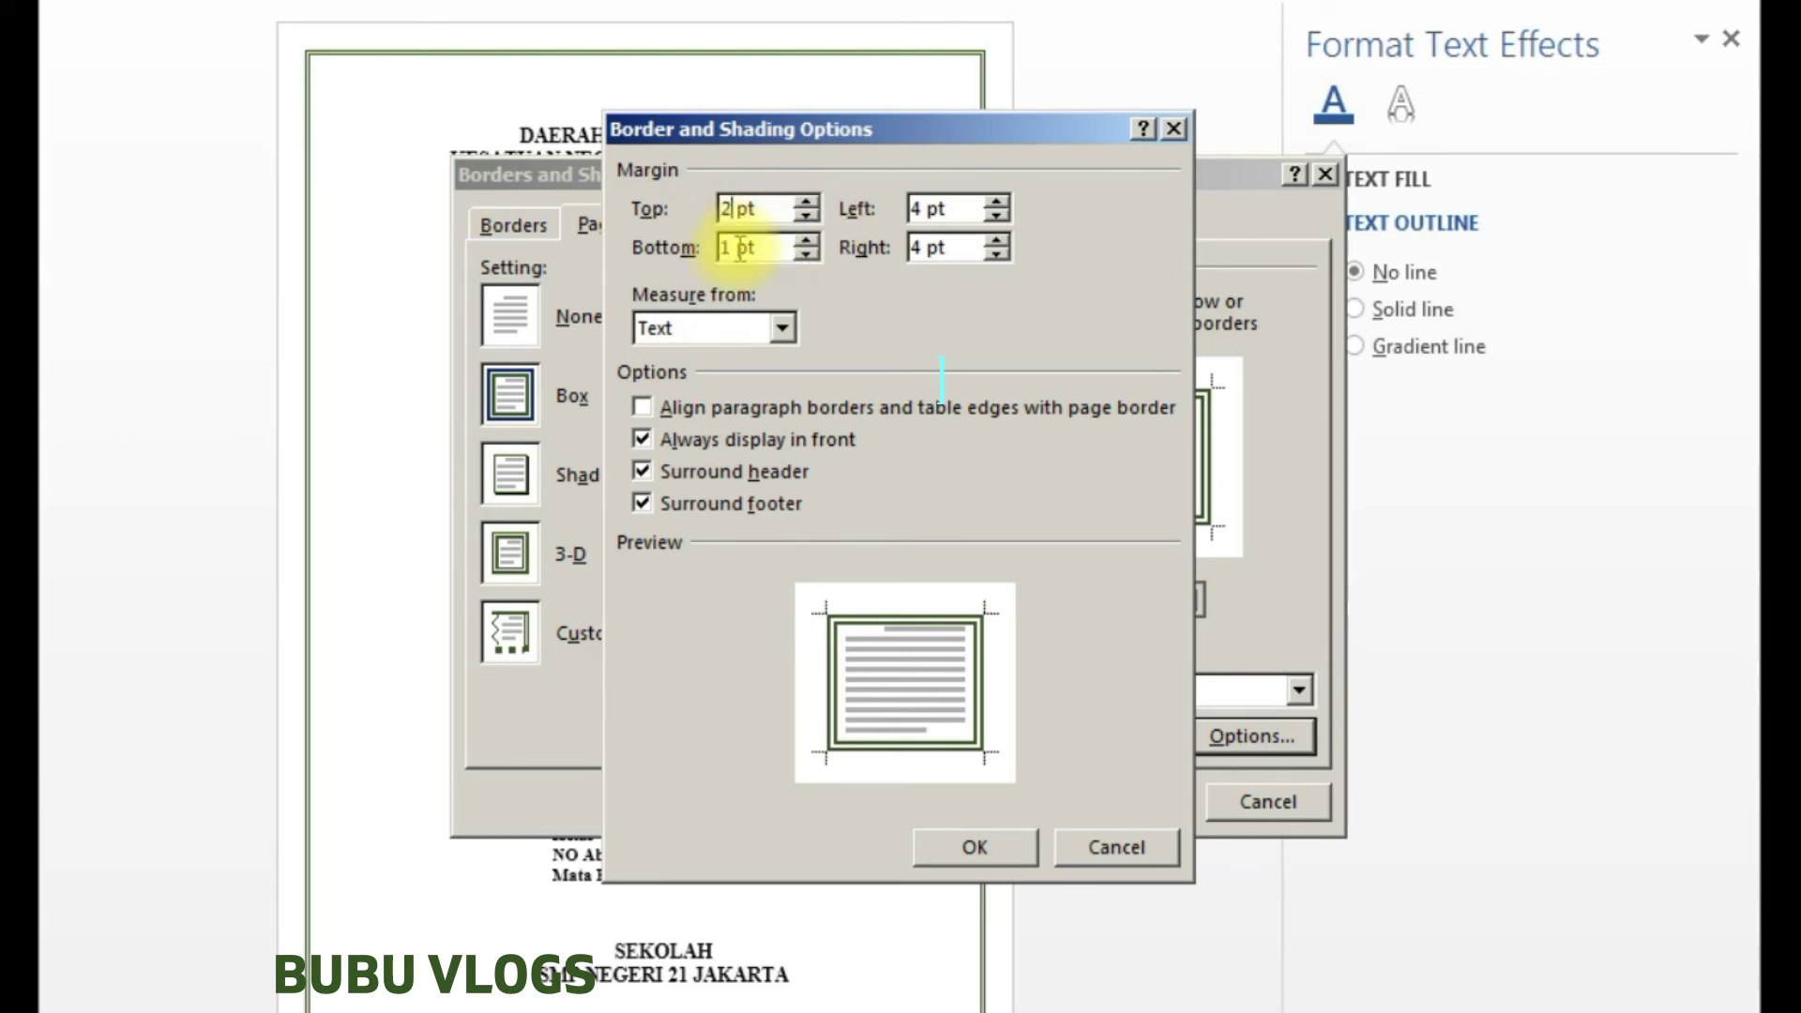
click(733, 246)
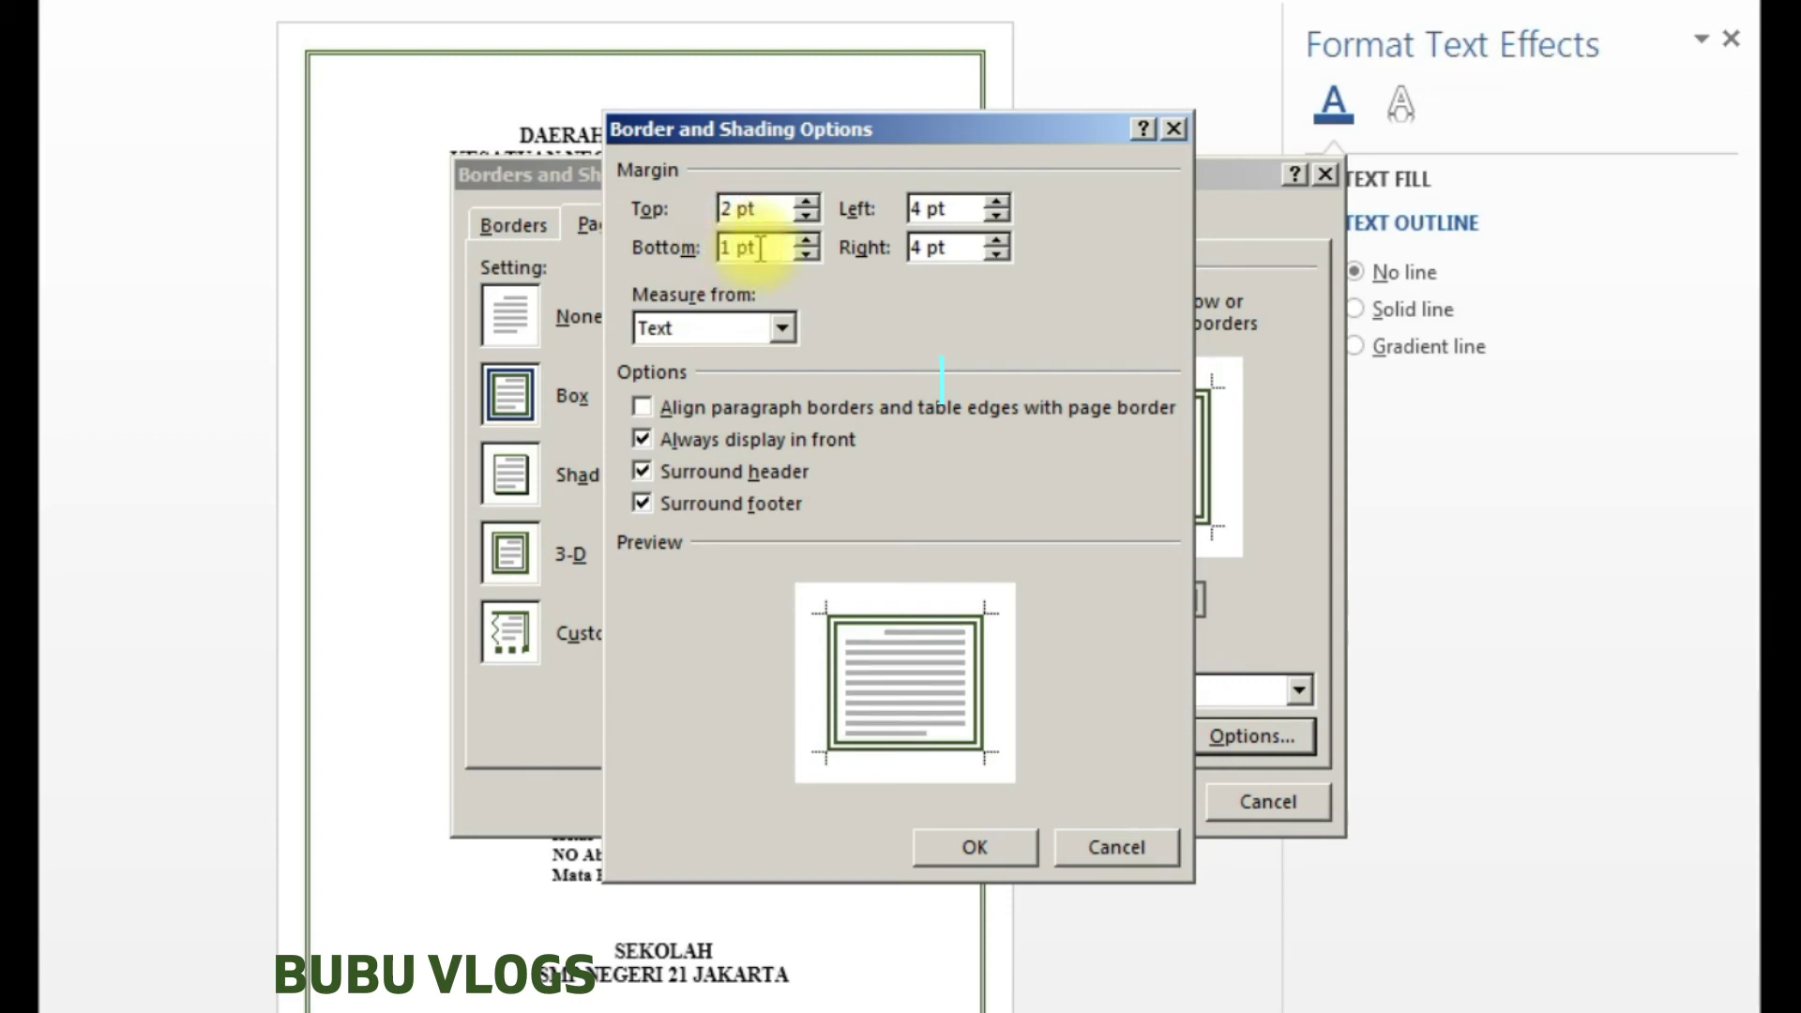
key(BackSpace)
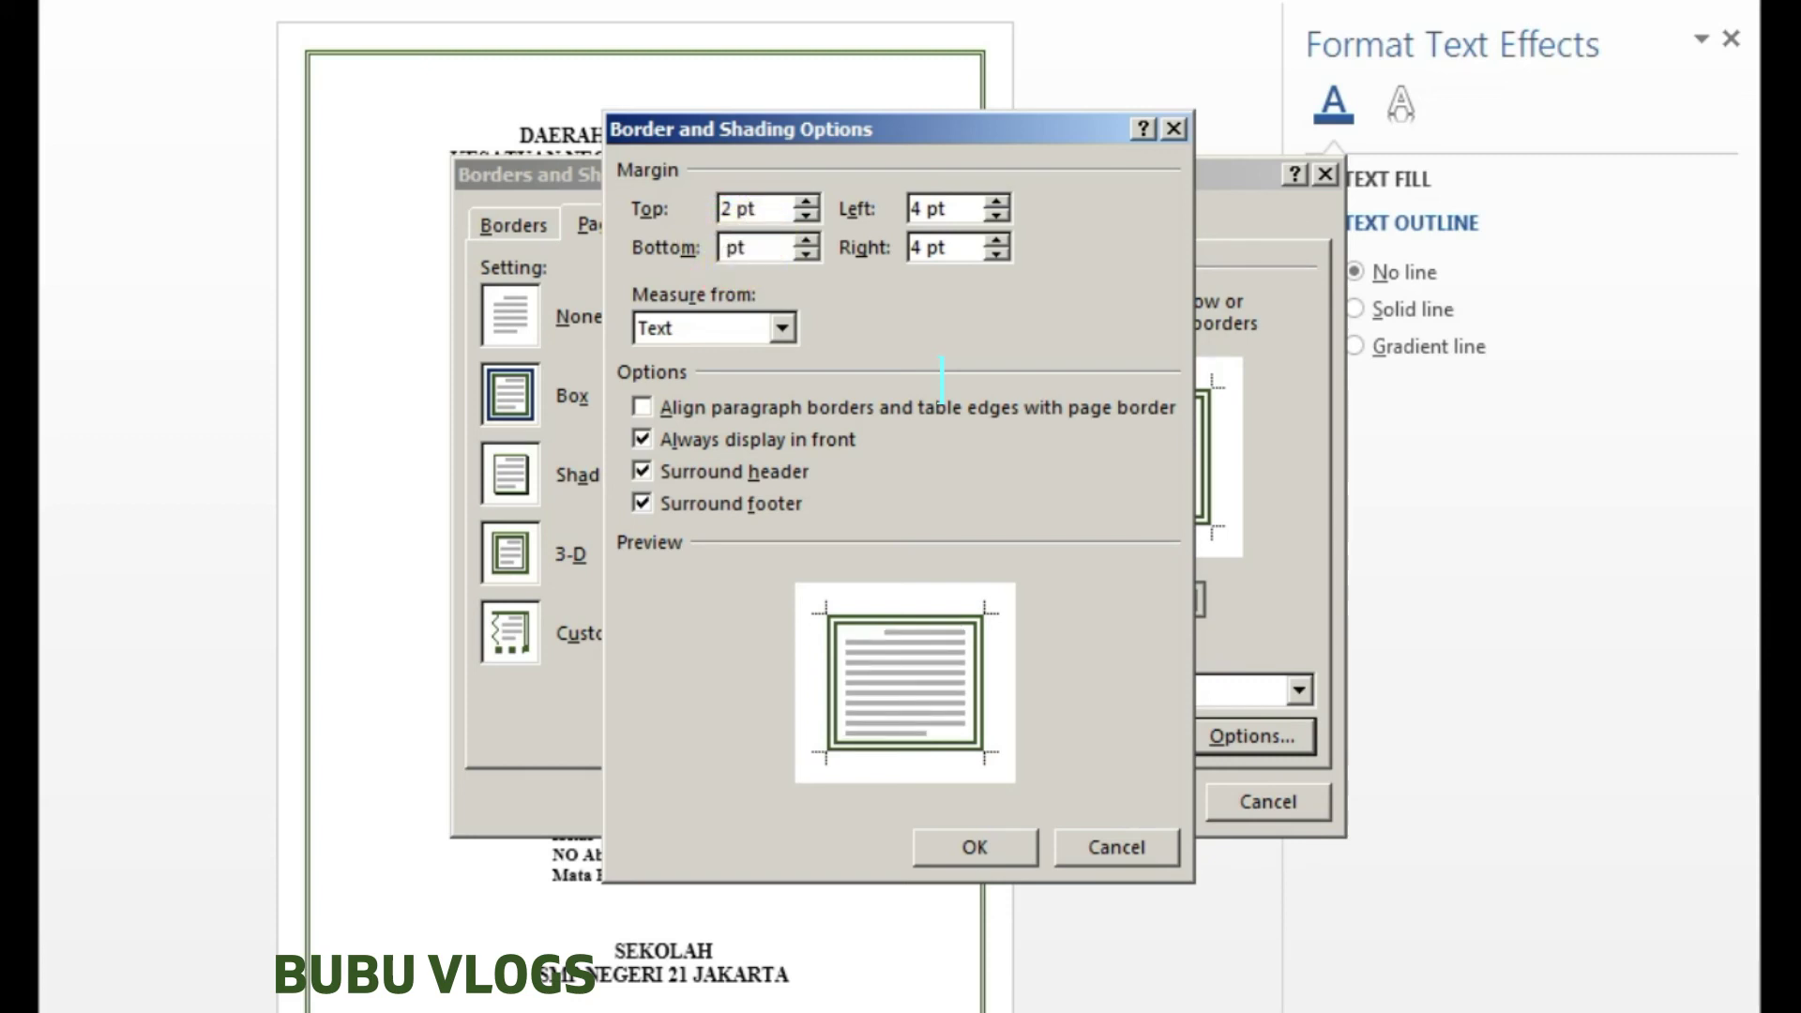
text(2)
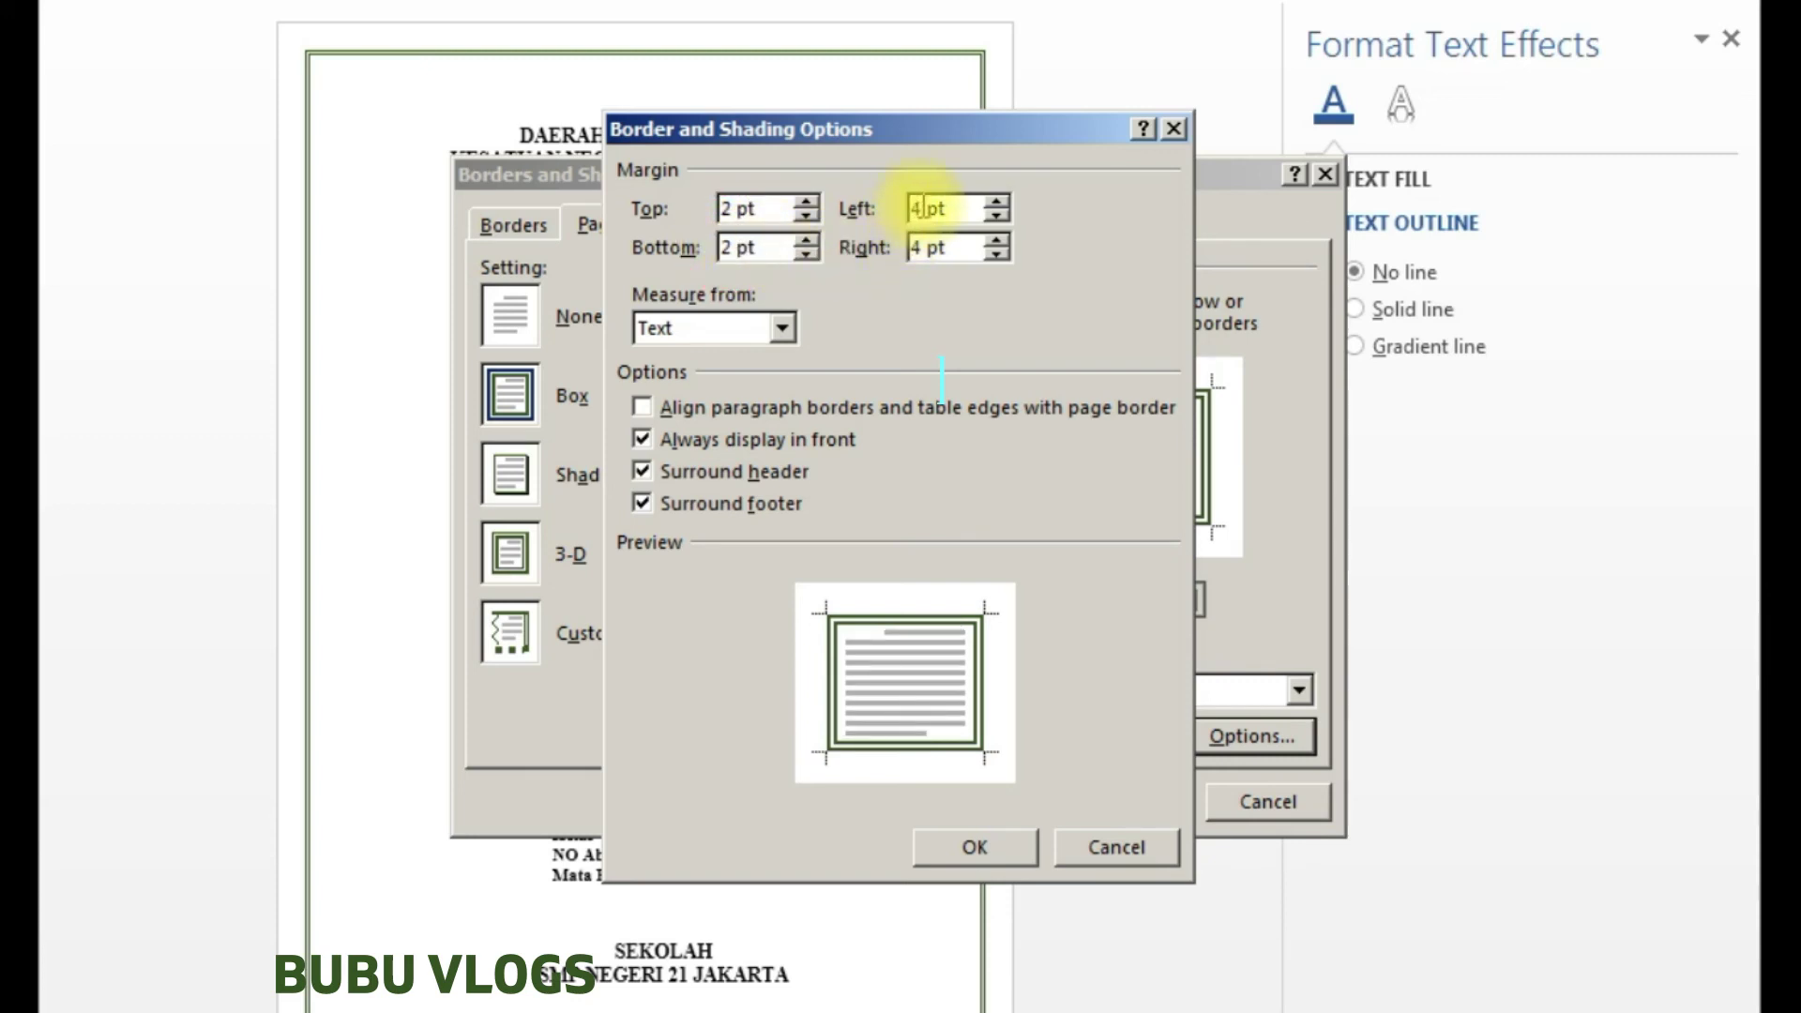
- Set a 3 pt left and 2 pt right border margin and apply the border
key(BackSpace)
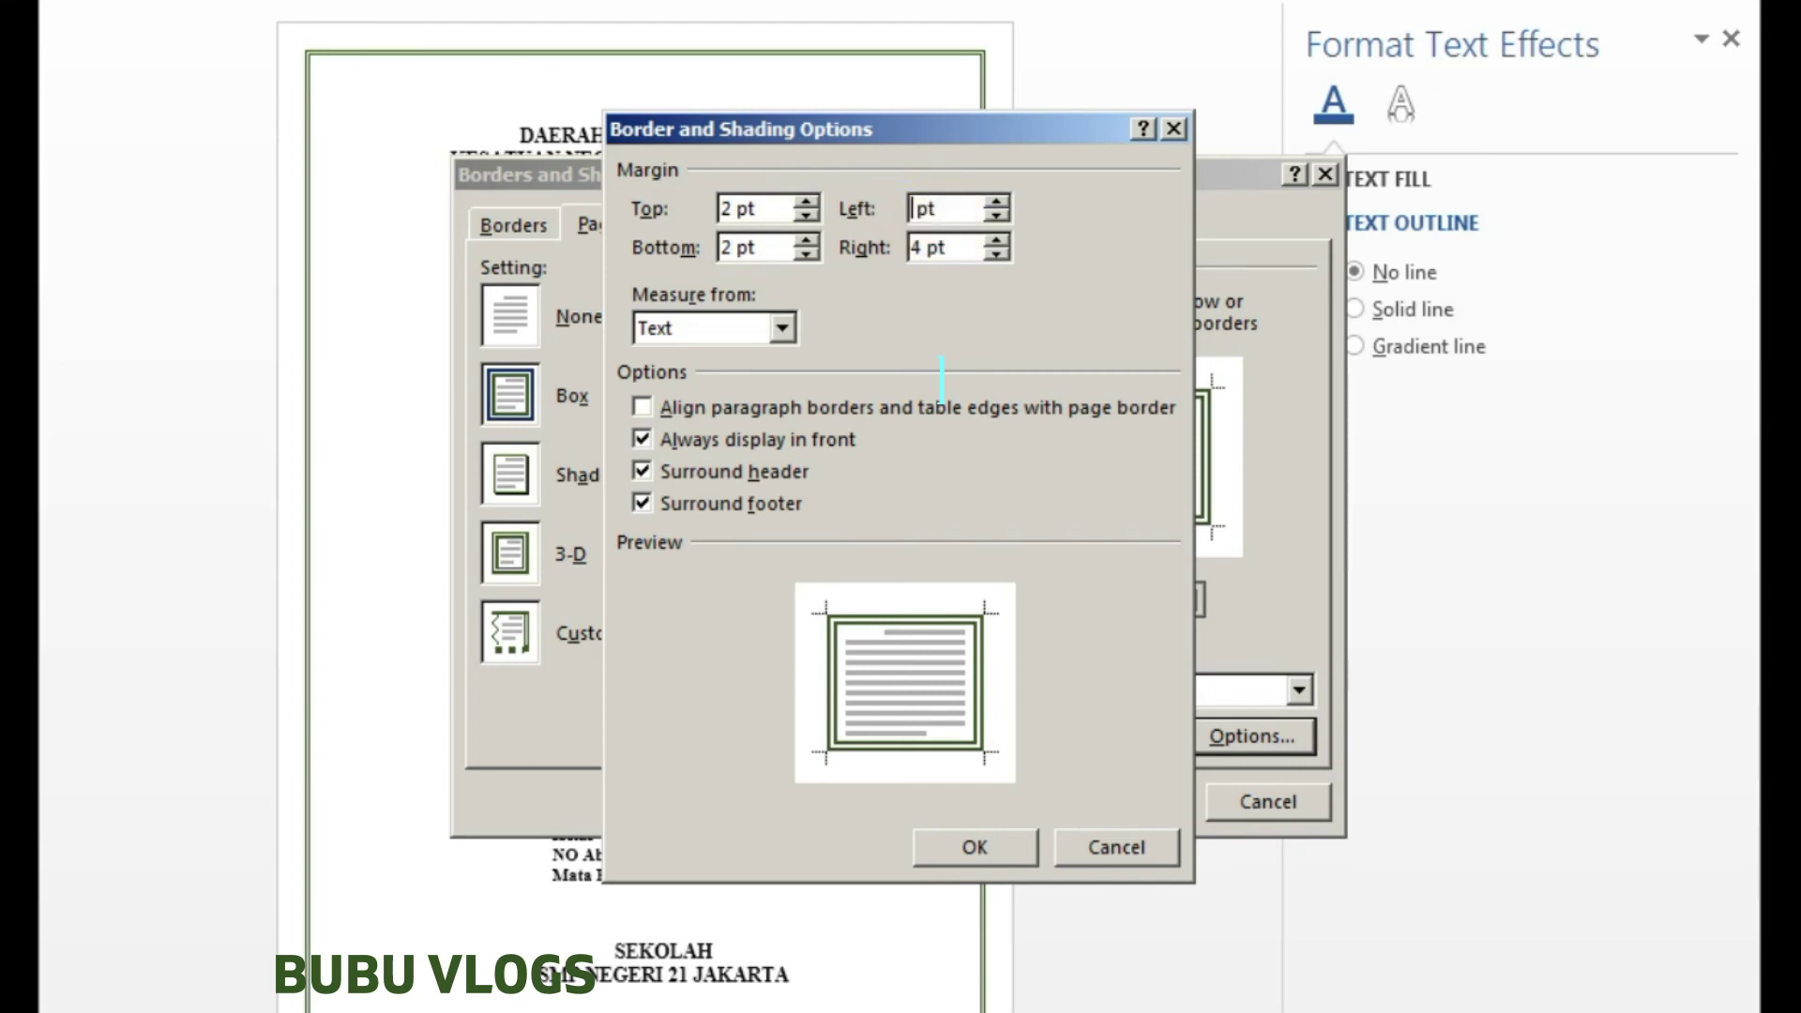
click(919, 247)
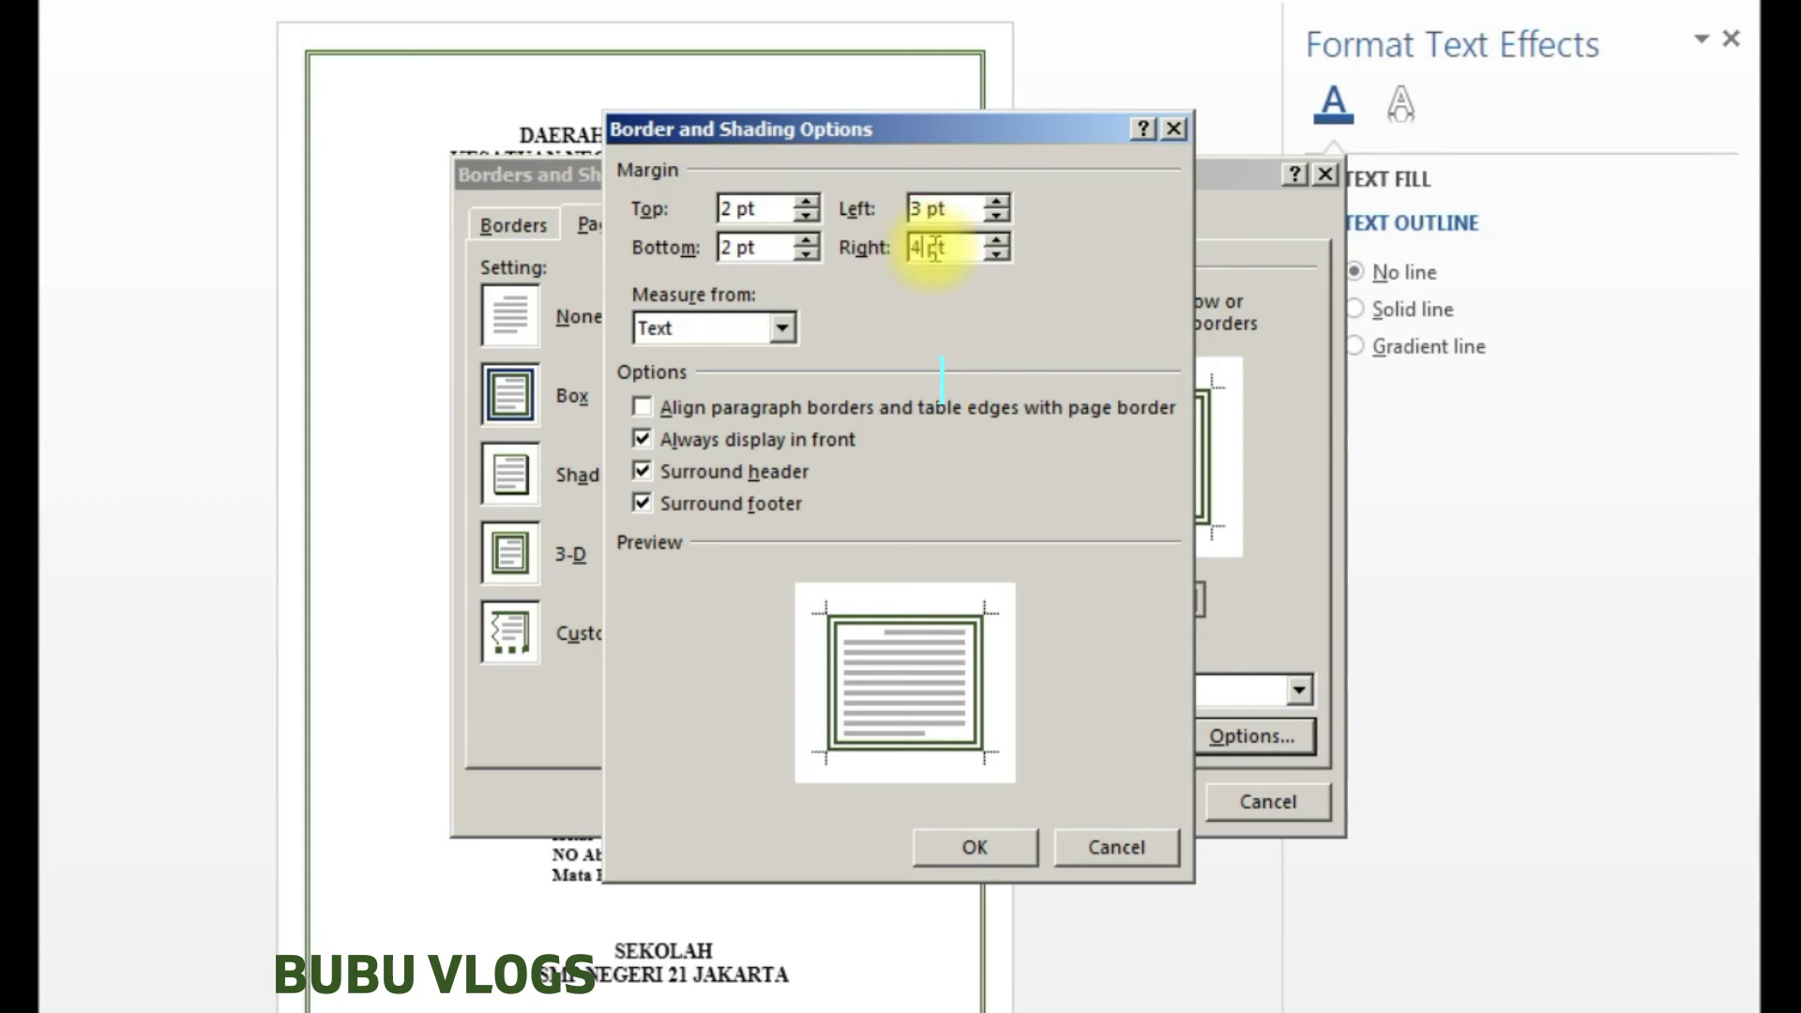
key(BackSpace)
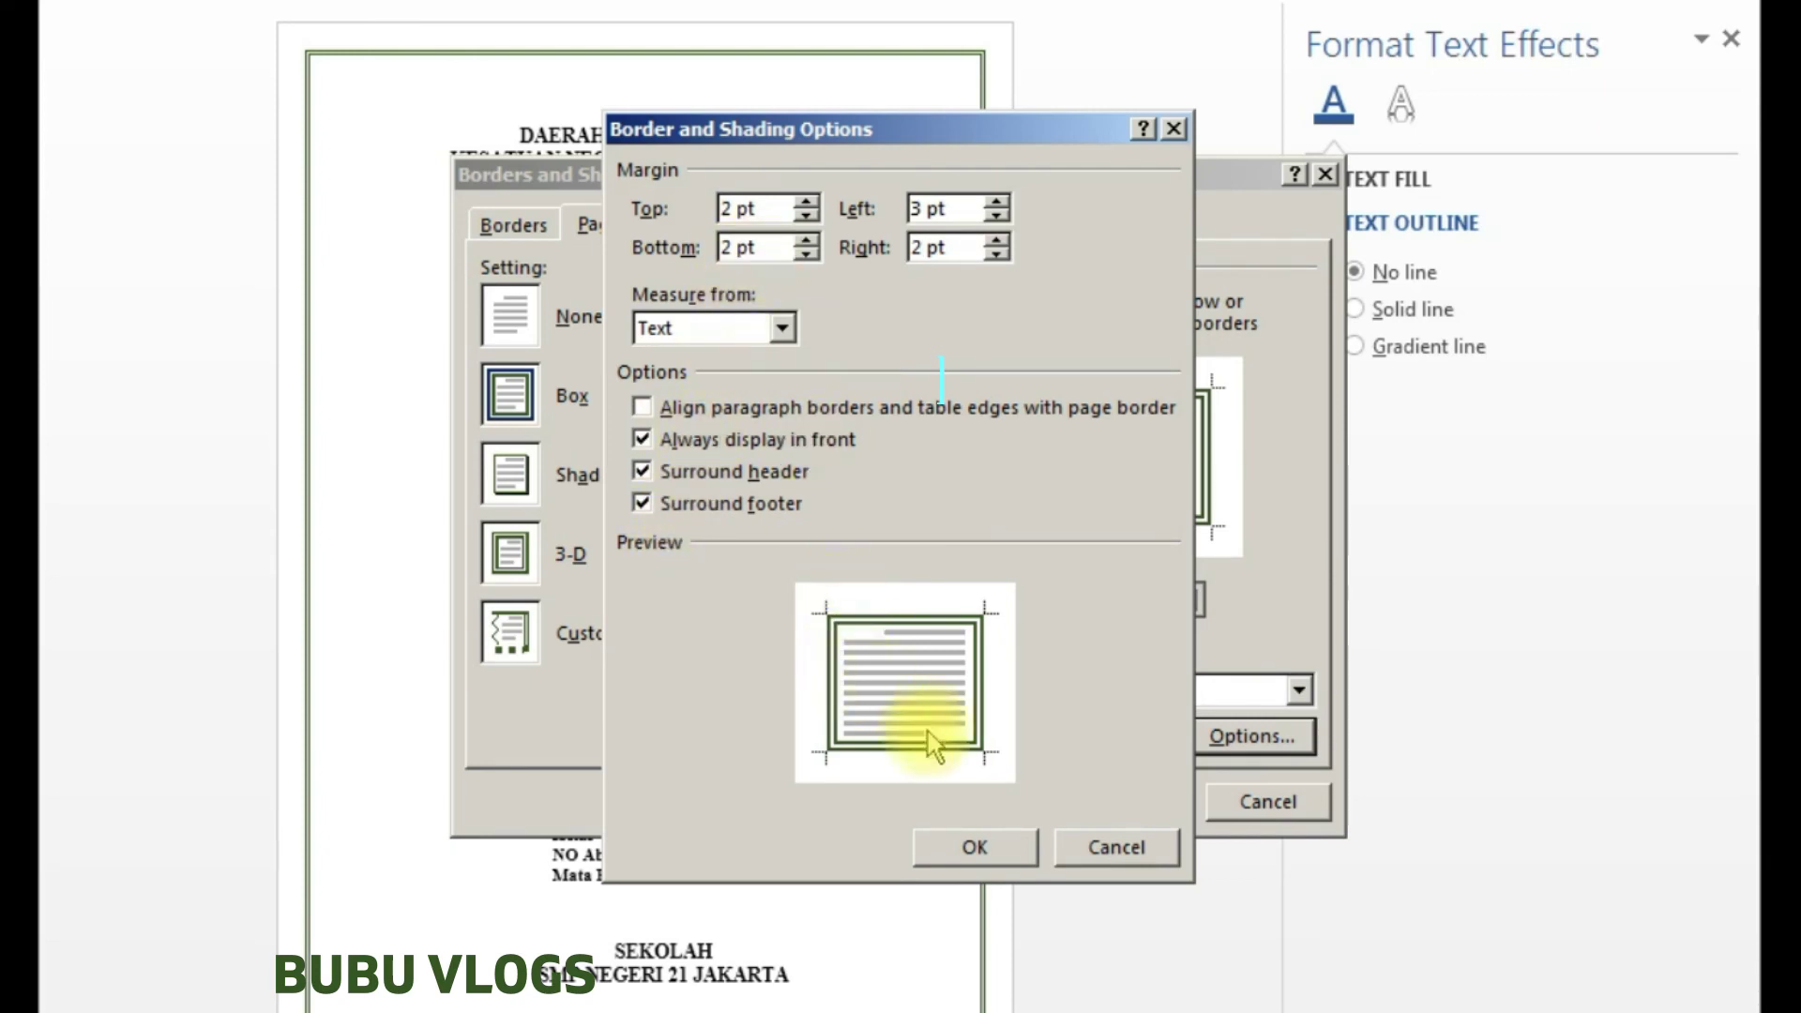
click(977, 845)
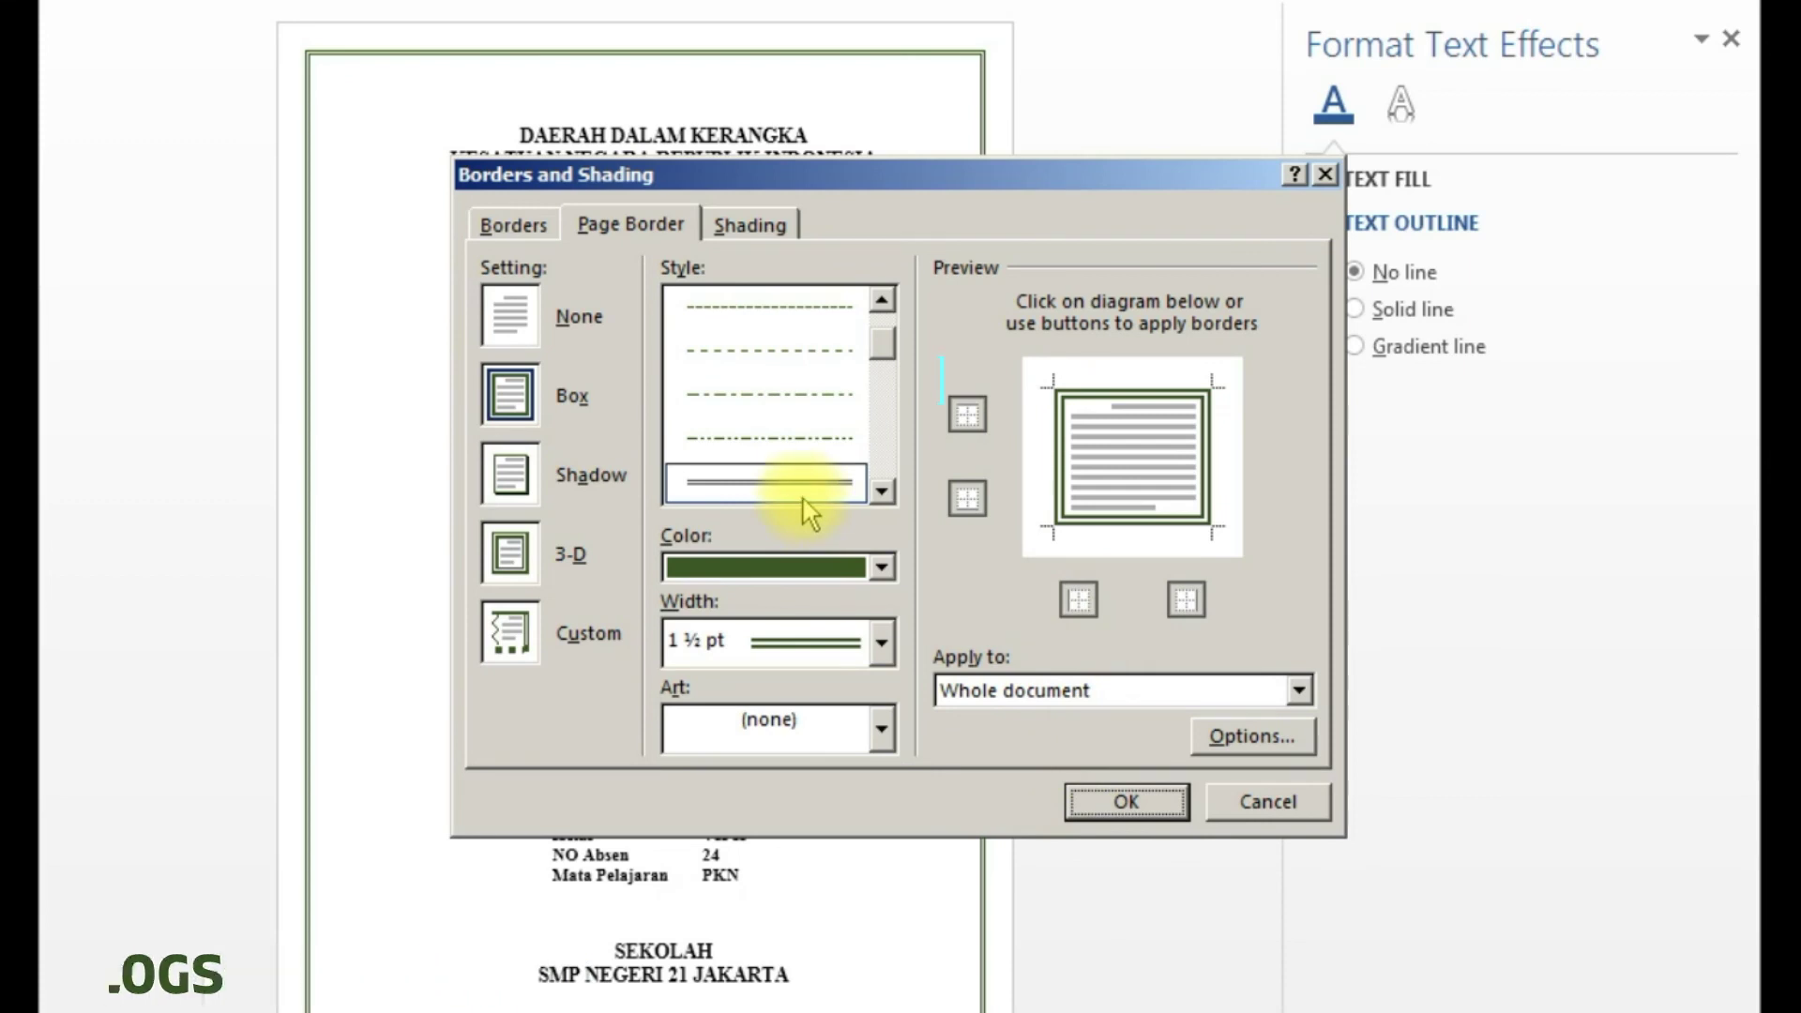
click(1129, 799)
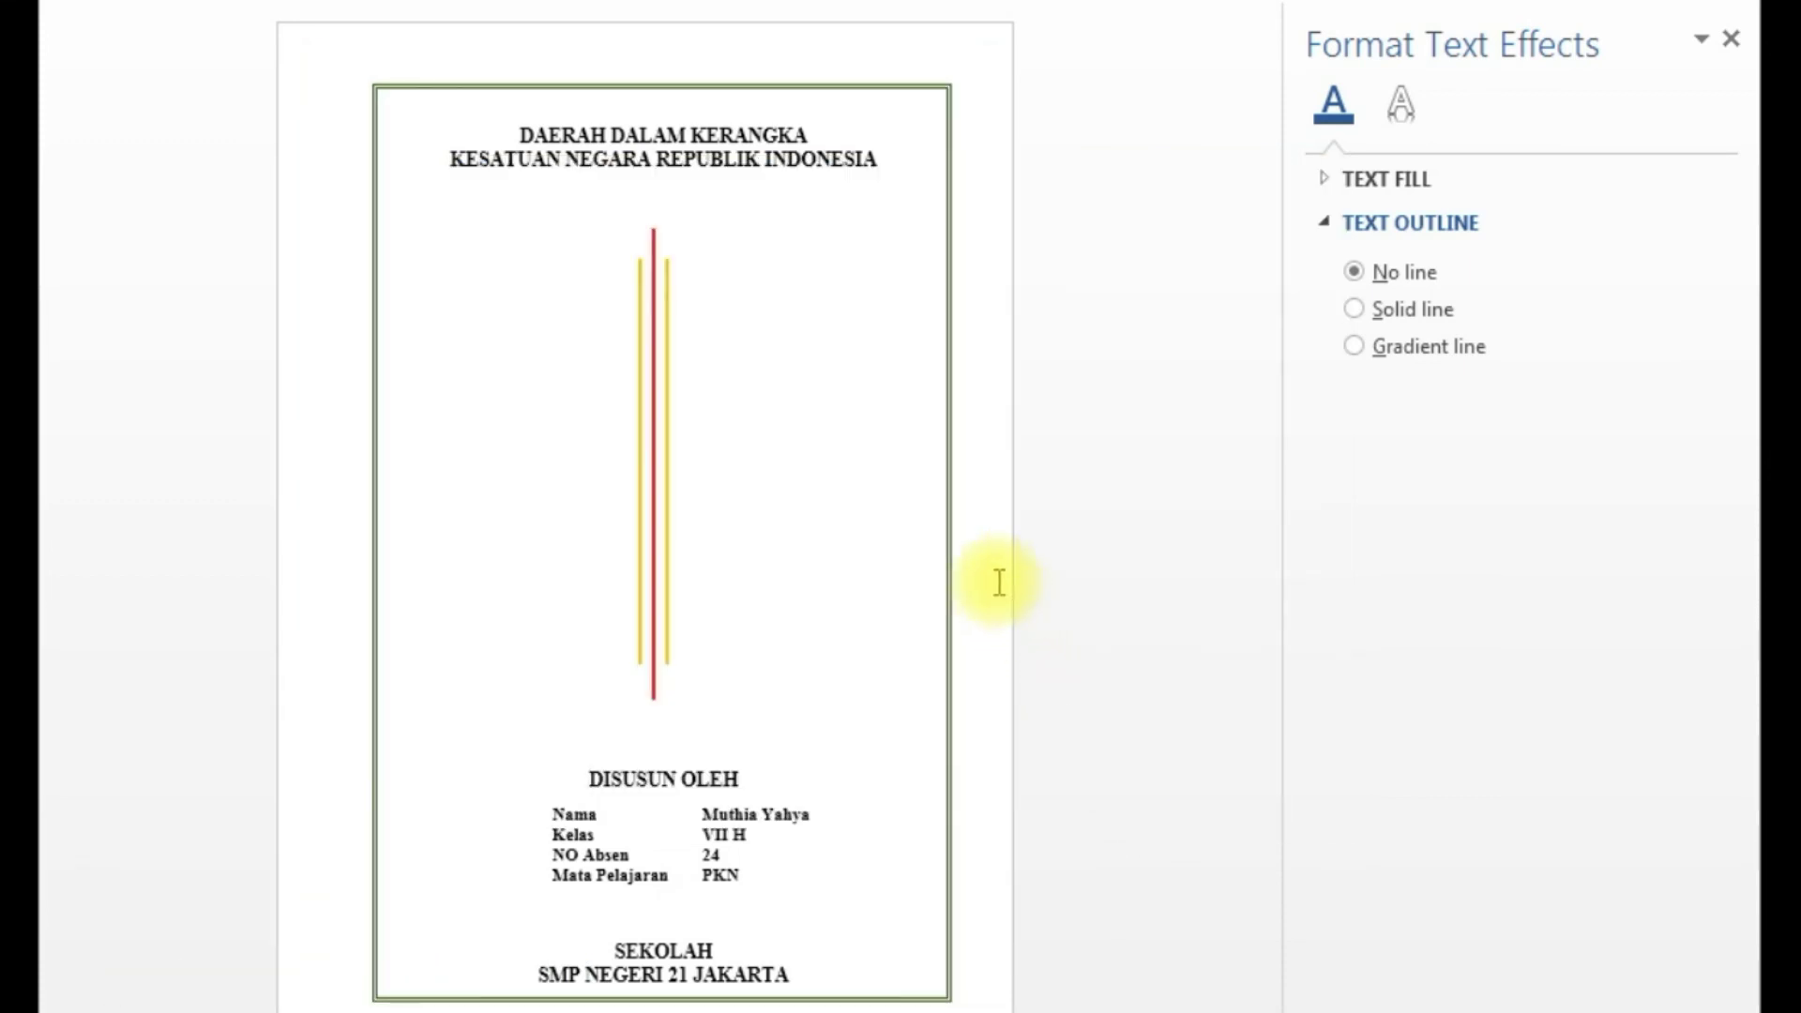